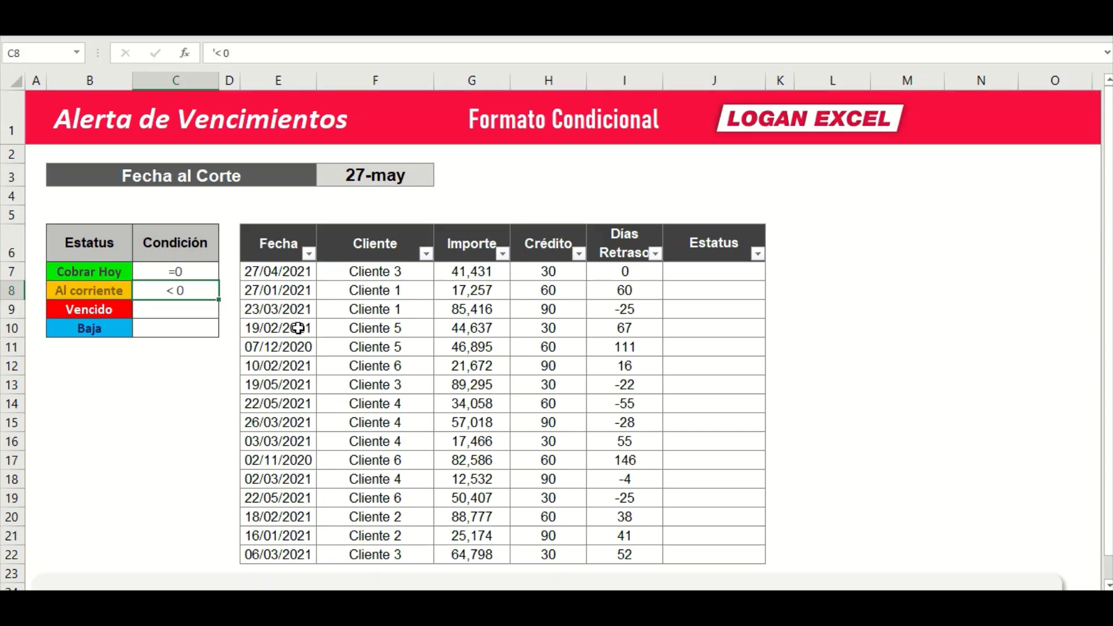
# Finish the nested SI/Y Estatus formula by adding the days-late <90 condition
pyautogui.press('Return')
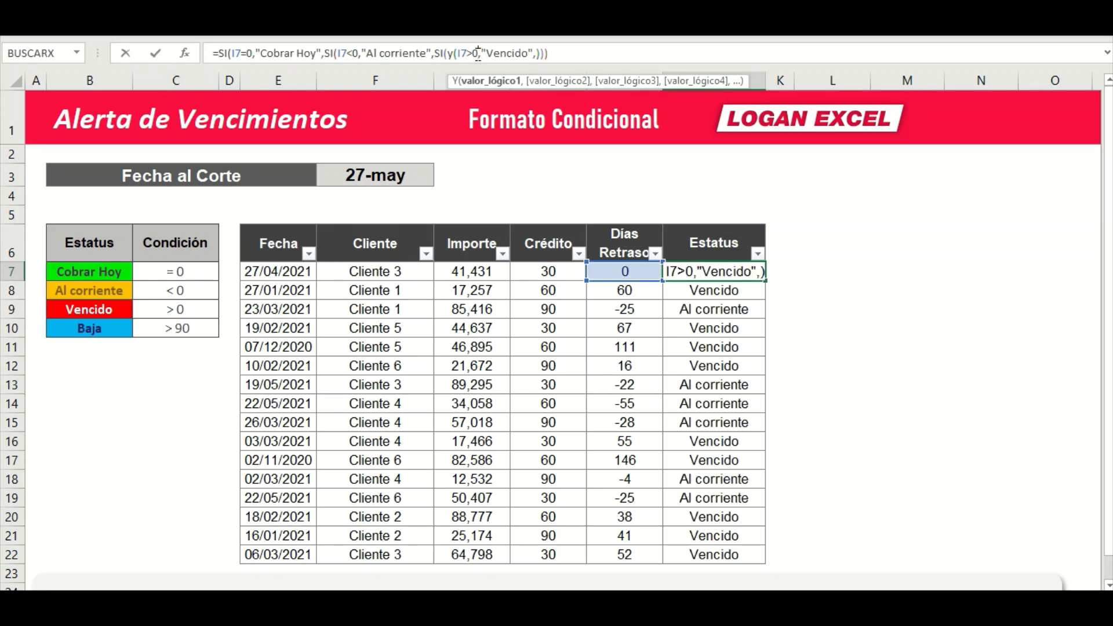
pyautogui.write(',')
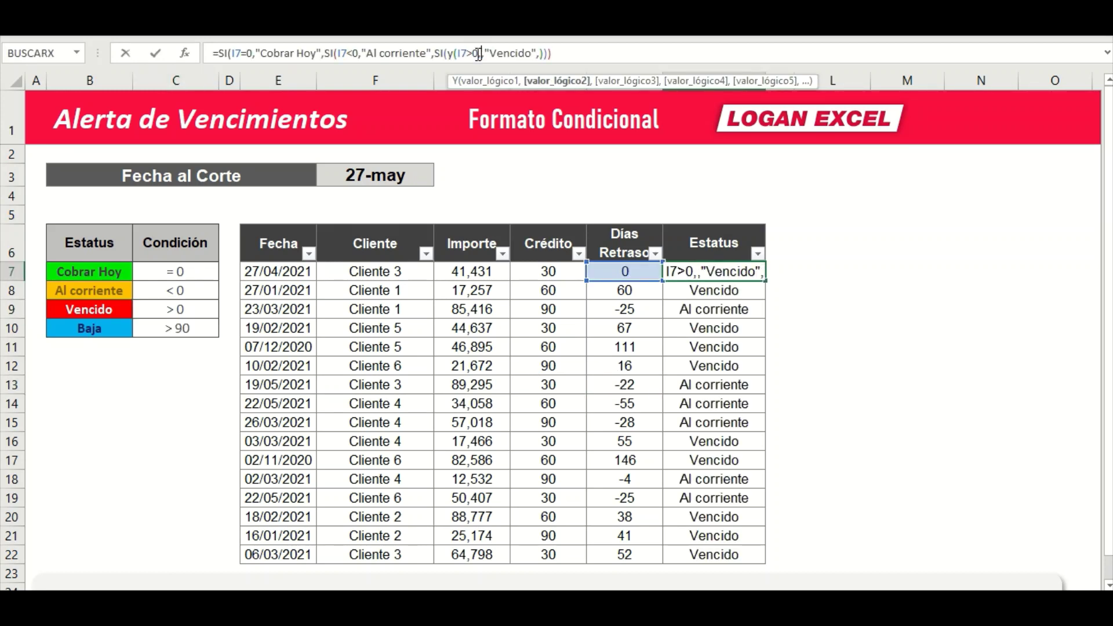
pyautogui.click(632, 272)
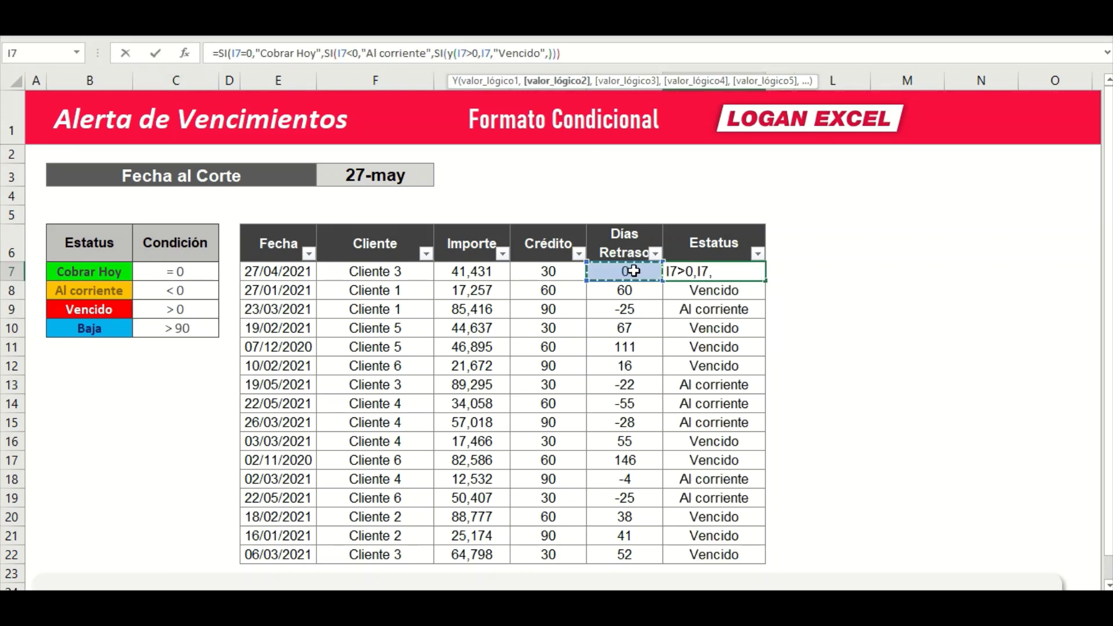
pyautogui.write('<90')
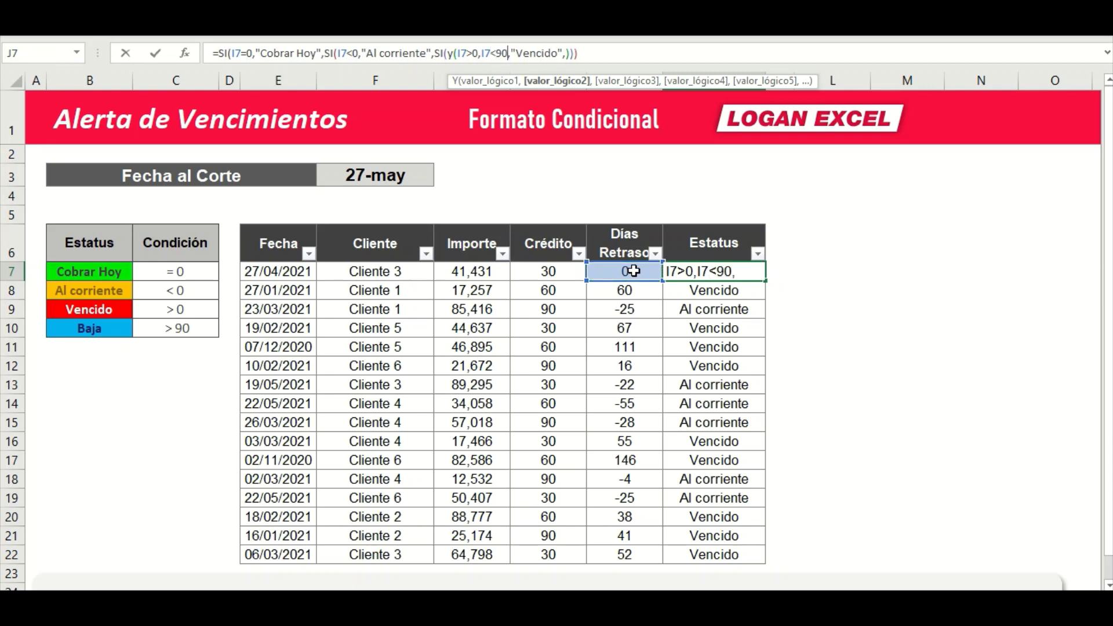
pyautogui.write(')')
pyautogui.moveTo(447, 53); pyautogui.dragTo(511, 53)
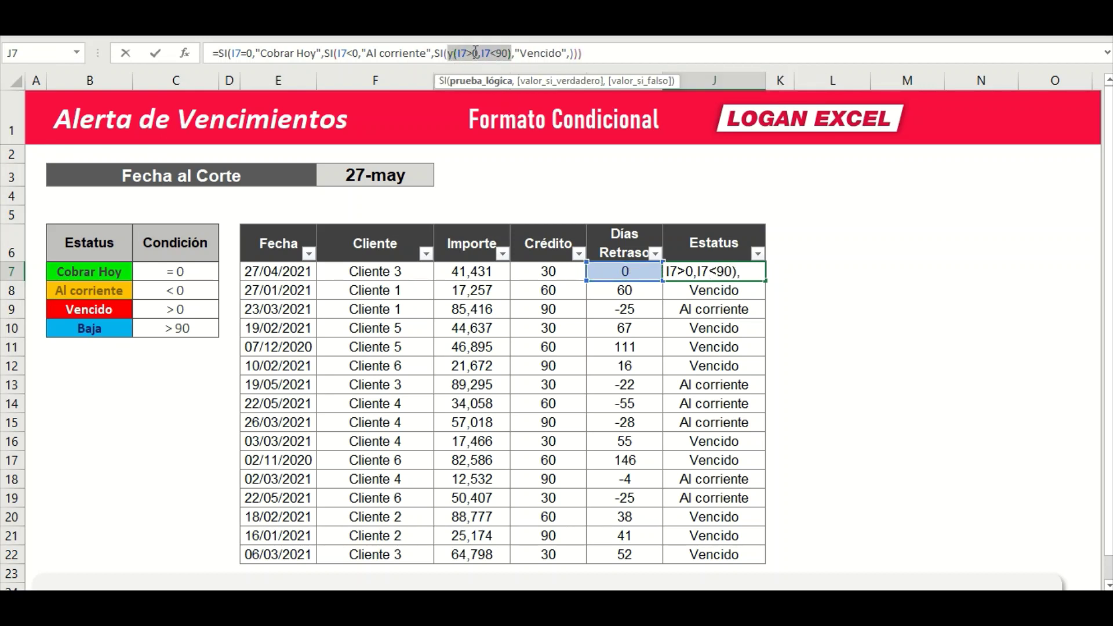
pyautogui.click(567, 54)
pyautogui.write(',')
pyautogui.press('Return')
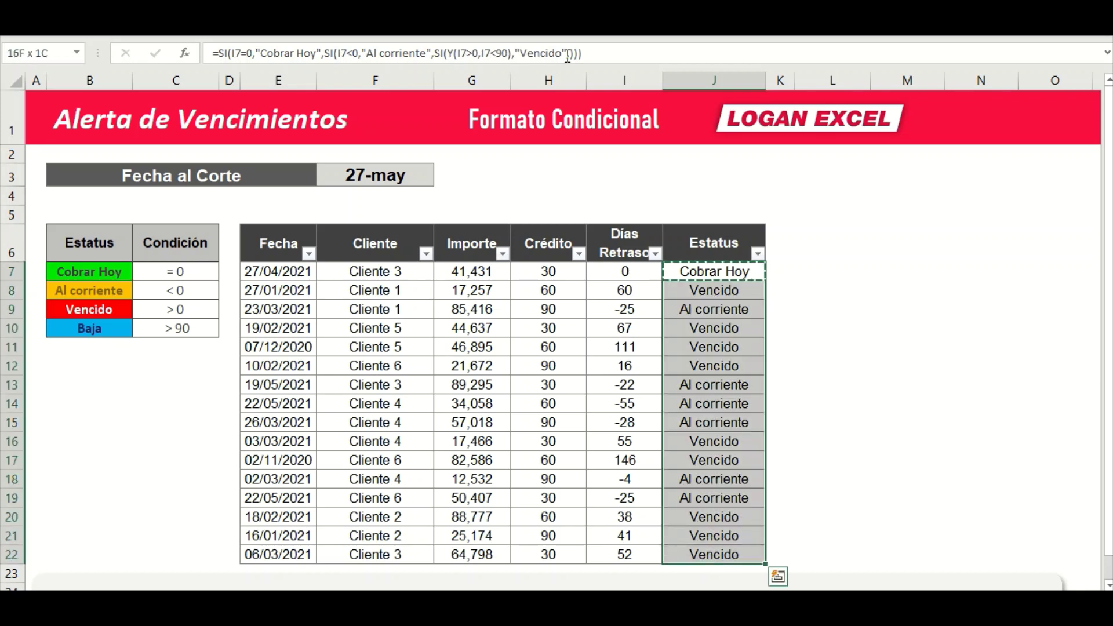
# Check the status results, then add a formula rule on the Estatus column matching the Al corriente label in B8
pyautogui.click(687, 347)
pyautogui.click(729, 456)
pyautogui.click(641, 350)
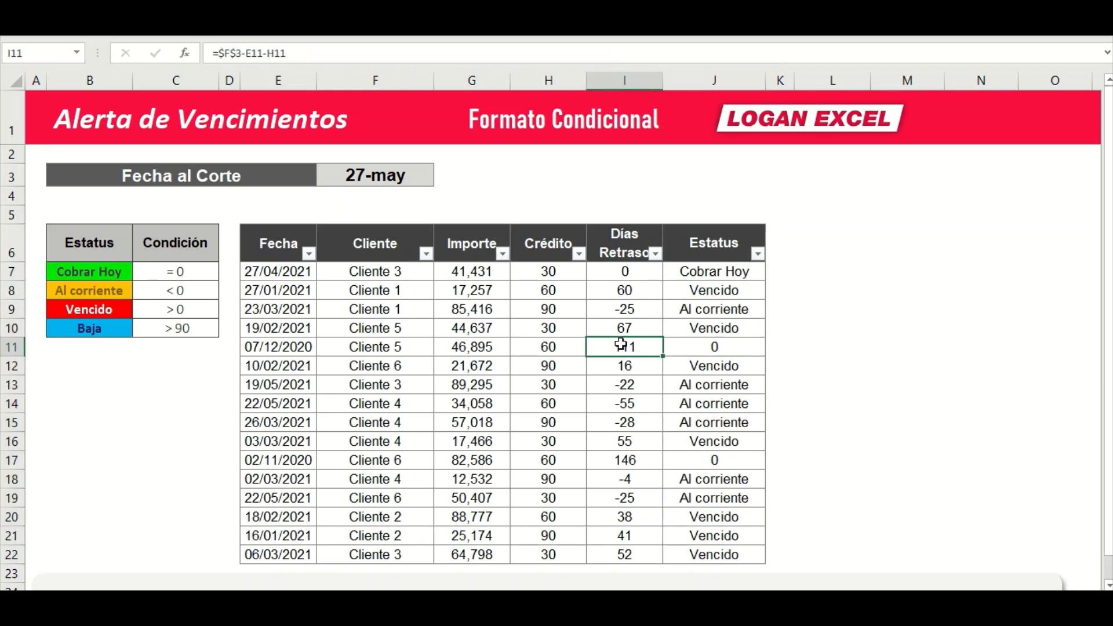
pyautogui.moveTo(714, 272); pyautogui.dragTo(715, 555)
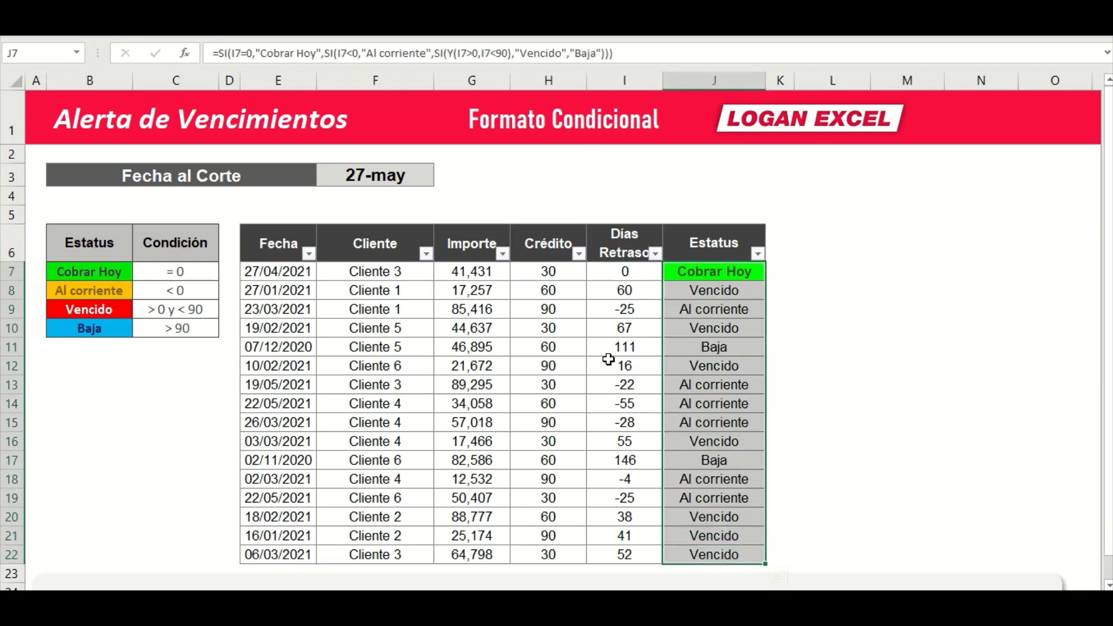
pyautogui.click(659, 99)
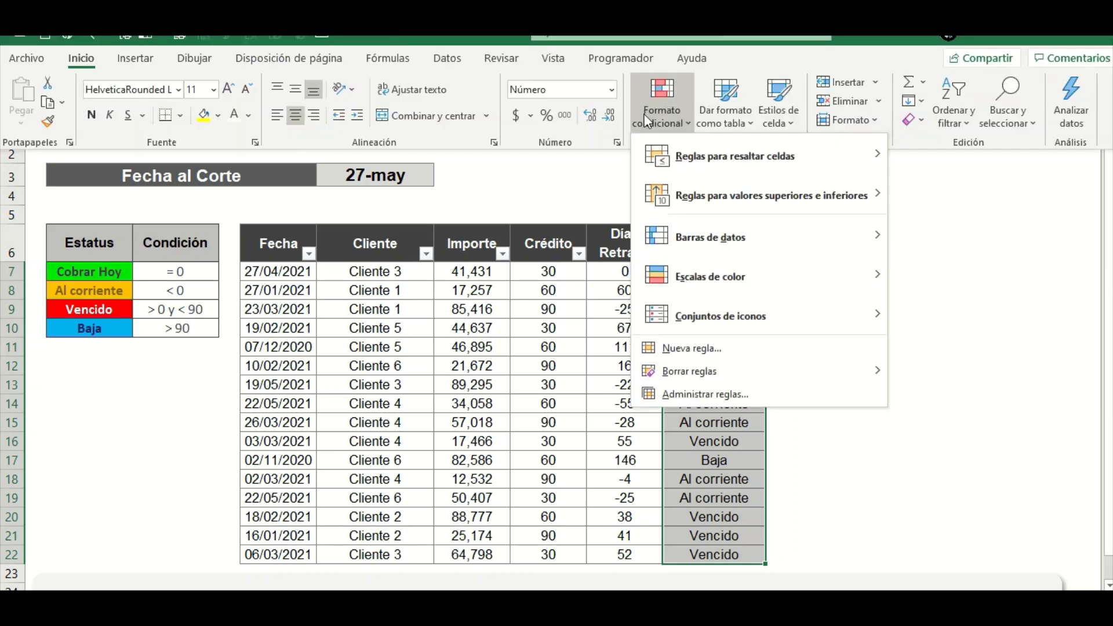
pyautogui.click(729, 353)
pyautogui.click(462, 344)
pyautogui.click(400, 410)
pyautogui.write('=')
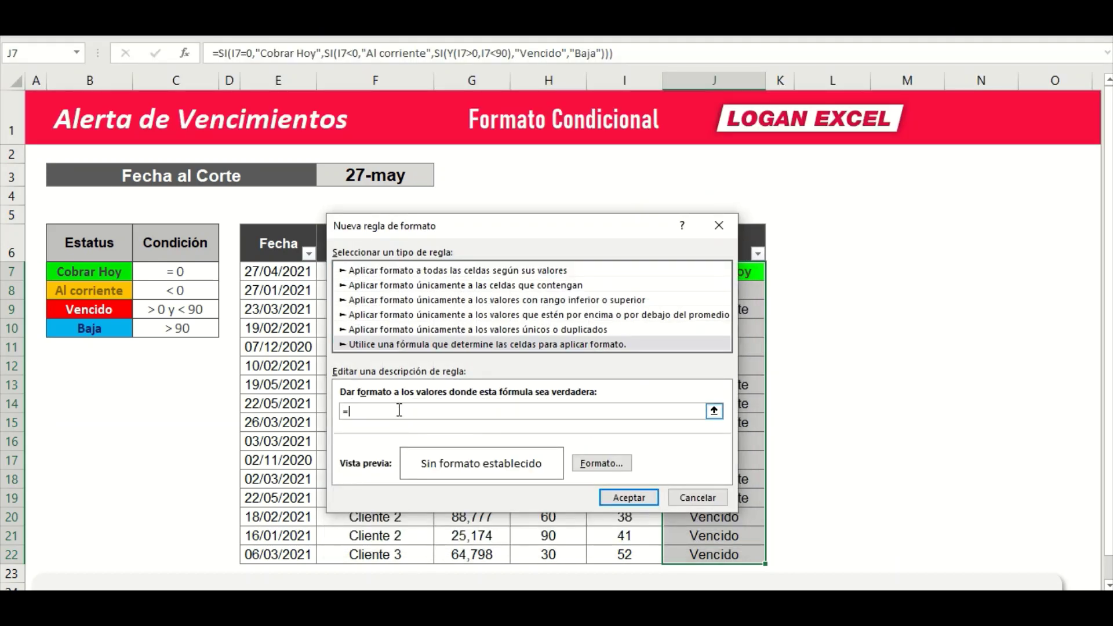
pyautogui.write('=')
pyautogui.click(93, 293)
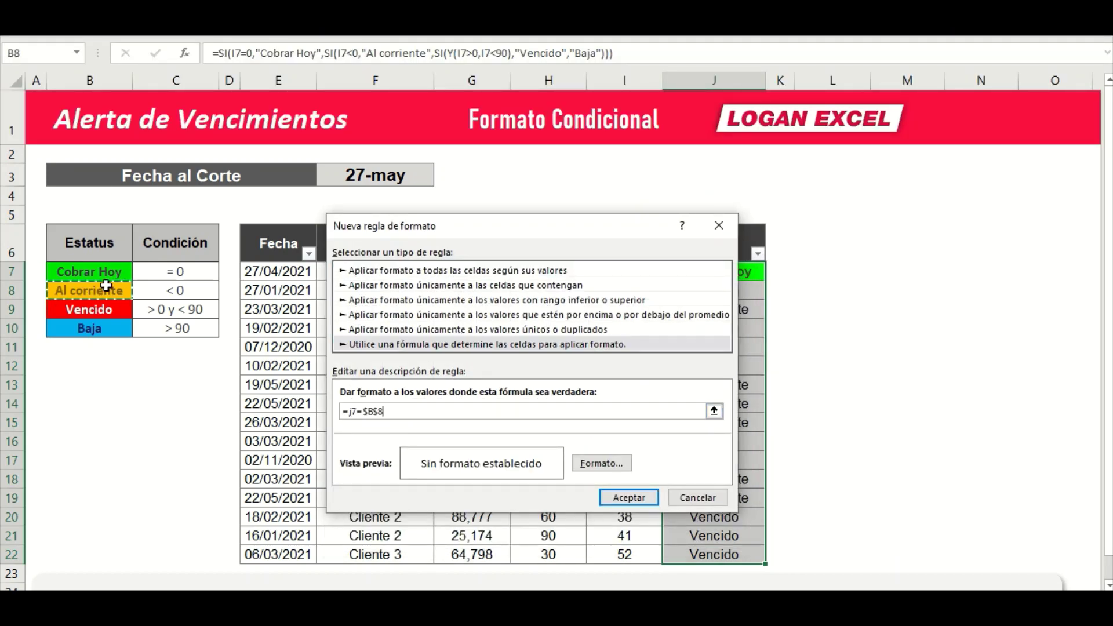
# Format the matching cells with orange fill and a bold coloured font, then confirm the rule
pyautogui.click(601, 463)
pyautogui.click(451, 305)
pyautogui.click(440, 181)
pyautogui.click(396, 182)
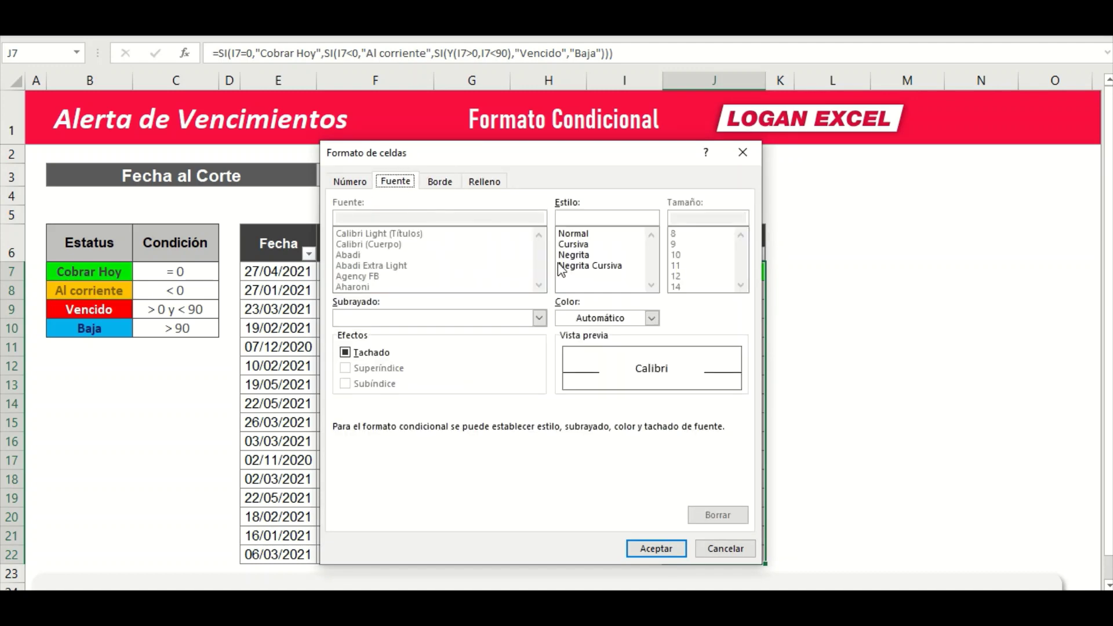
pyautogui.click(574, 256)
pyautogui.click(652, 317)
pyautogui.click(667, 430)
pyautogui.click(649, 549)
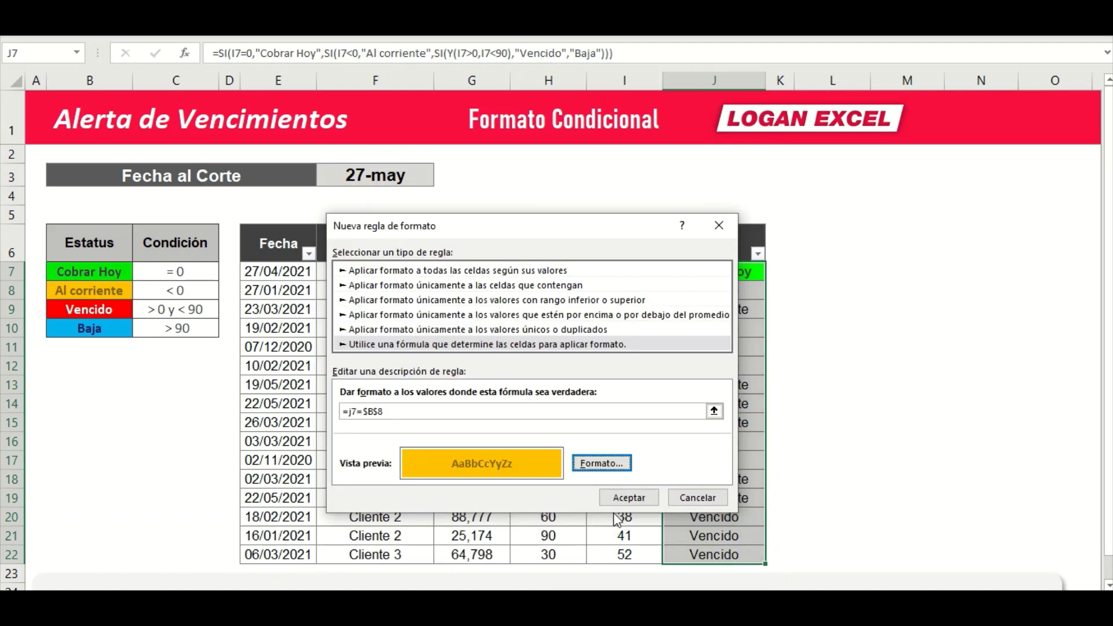
pyautogui.click(629, 495)
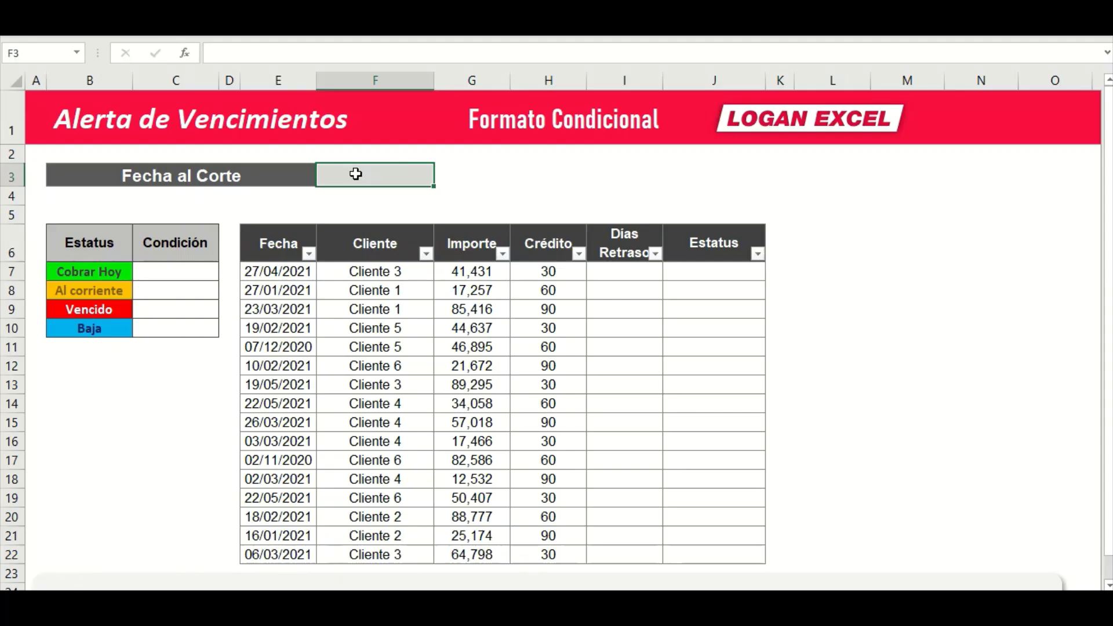
pyautogui.click(369, 245)
pyautogui.click(376, 292)
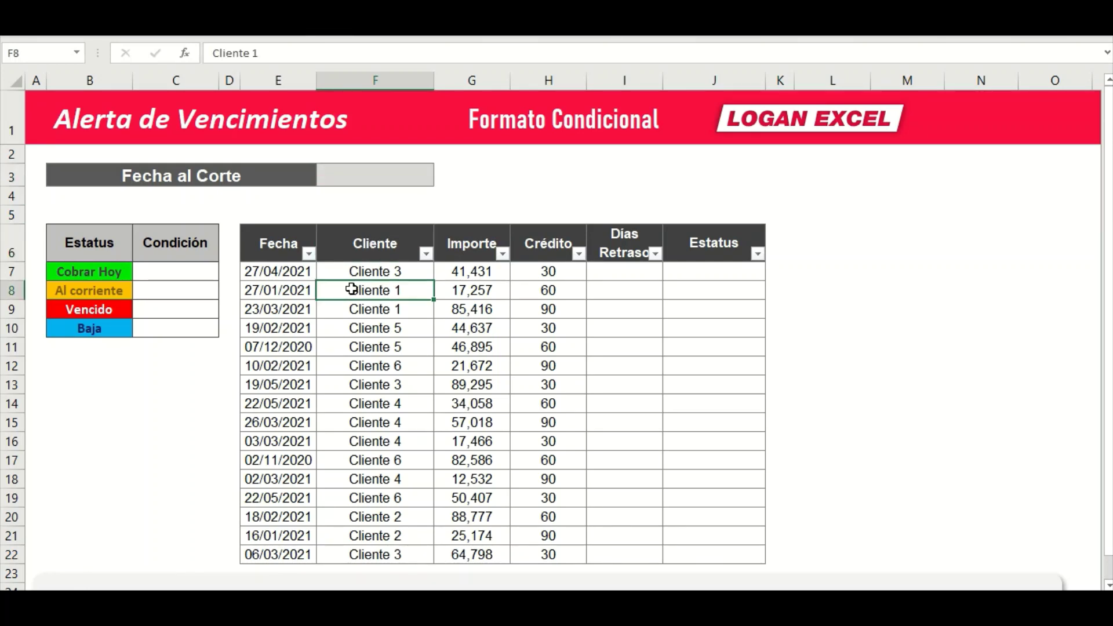
pyautogui.click(304, 275)
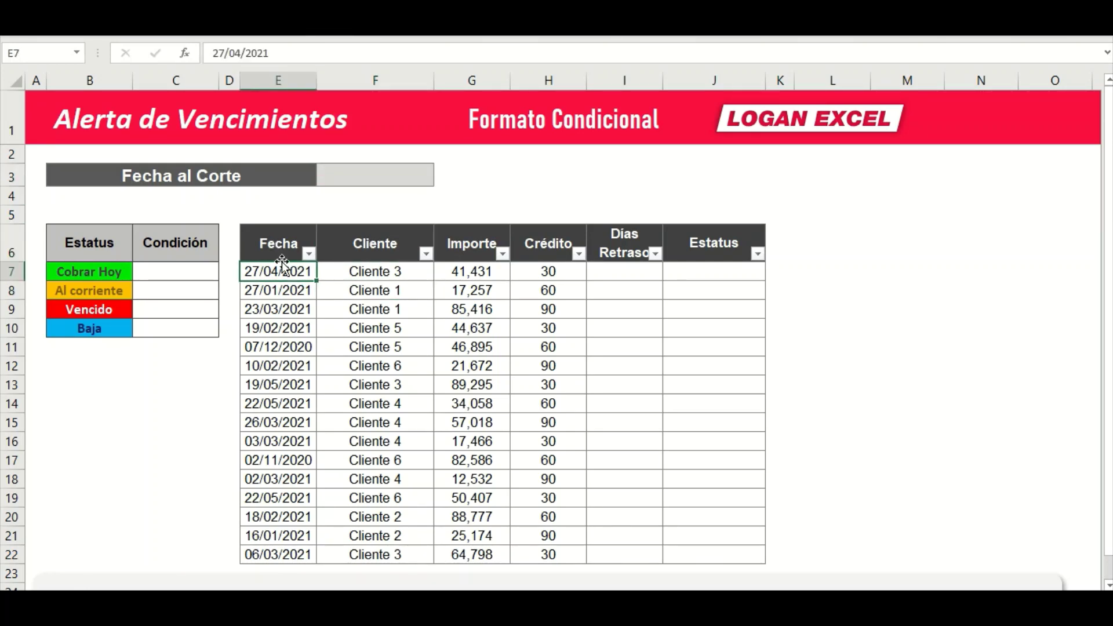
pyautogui.click(329, 349)
pyautogui.click(385, 276)
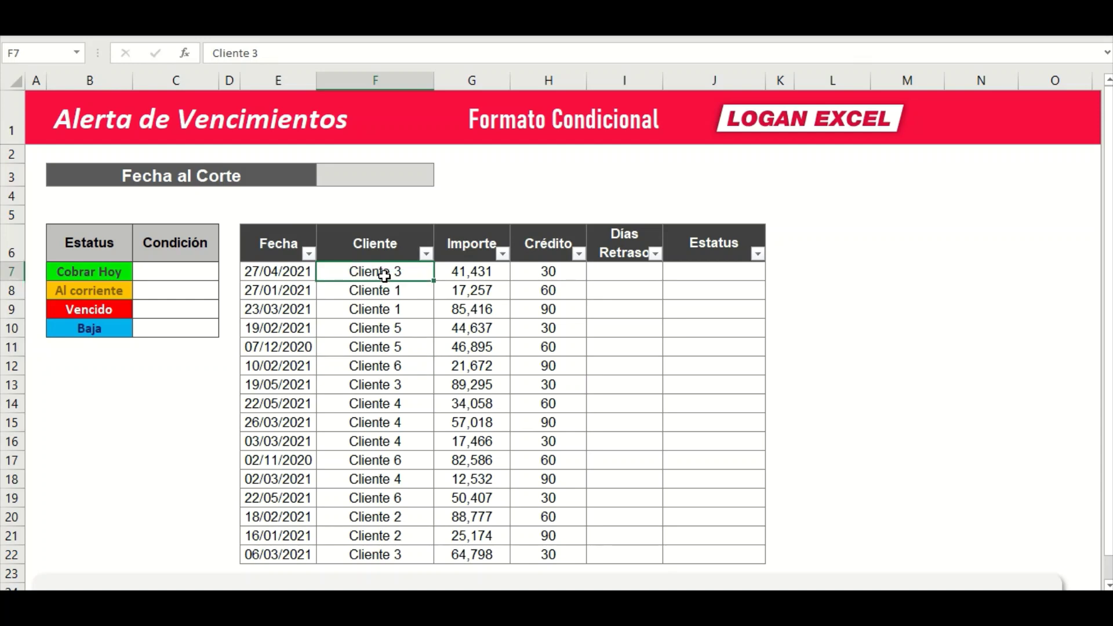
pyautogui.moveTo(279, 276); pyautogui.dragTo(304, 555)
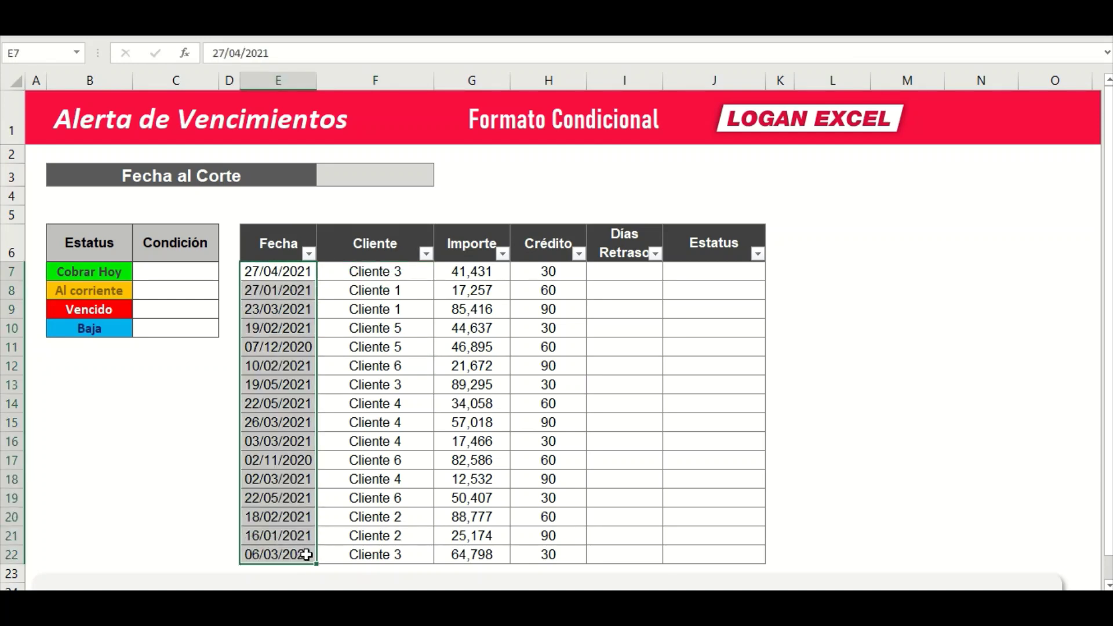
pyautogui.moveTo(405, 276); pyautogui.dragTo(407, 555)
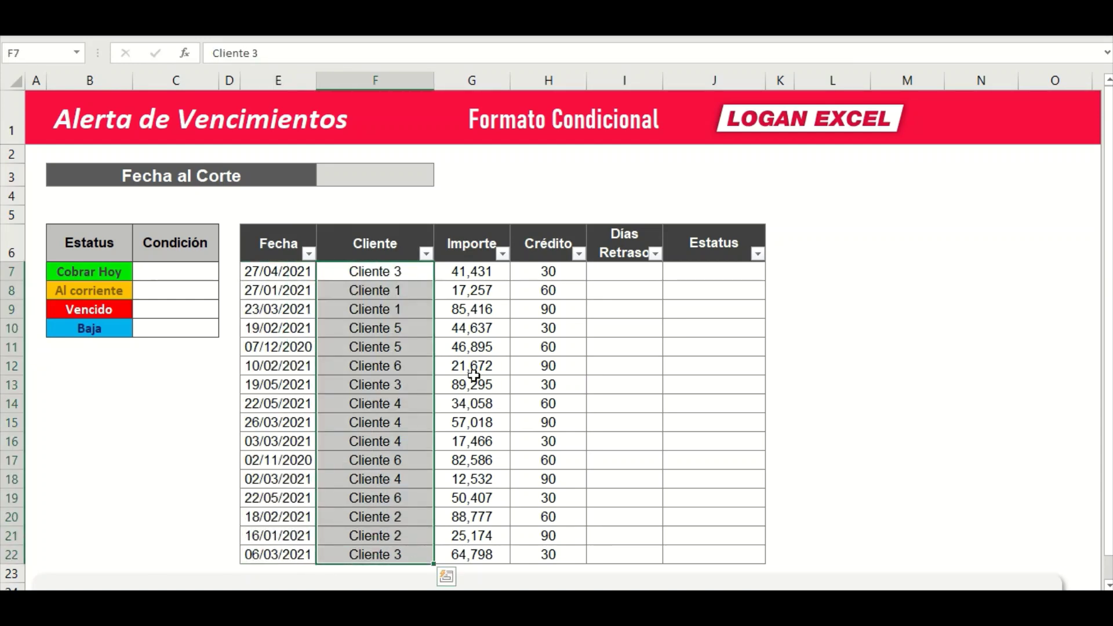
pyautogui.moveTo(468, 271); pyautogui.dragTo(484, 554)
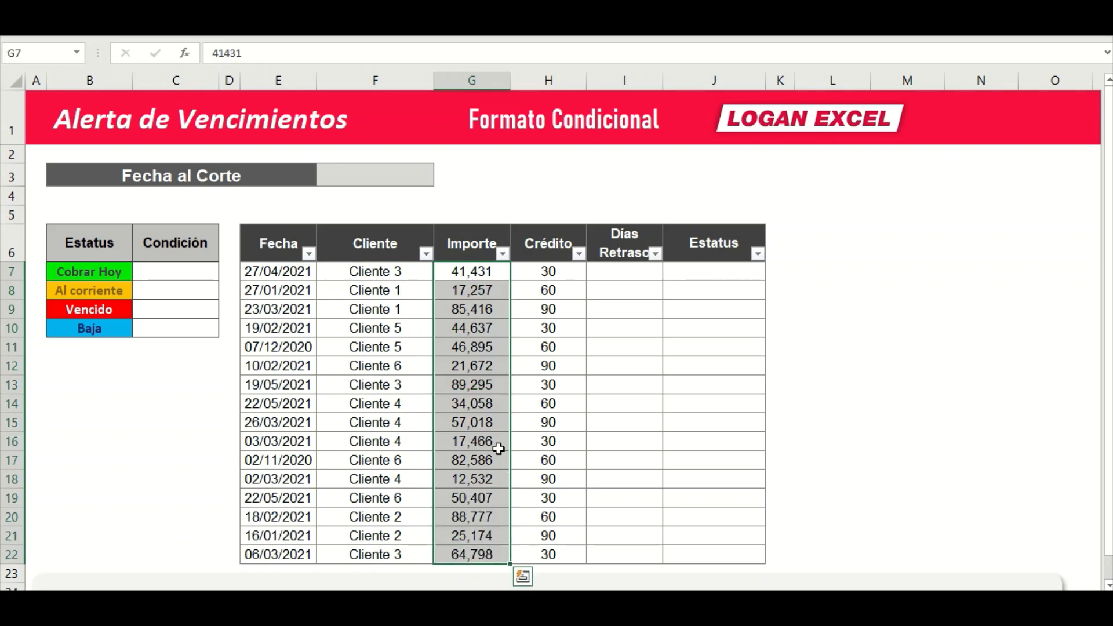
pyautogui.click(549, 271)
pyautogui.click(549, 251)
pyautogui.click(549, 272)
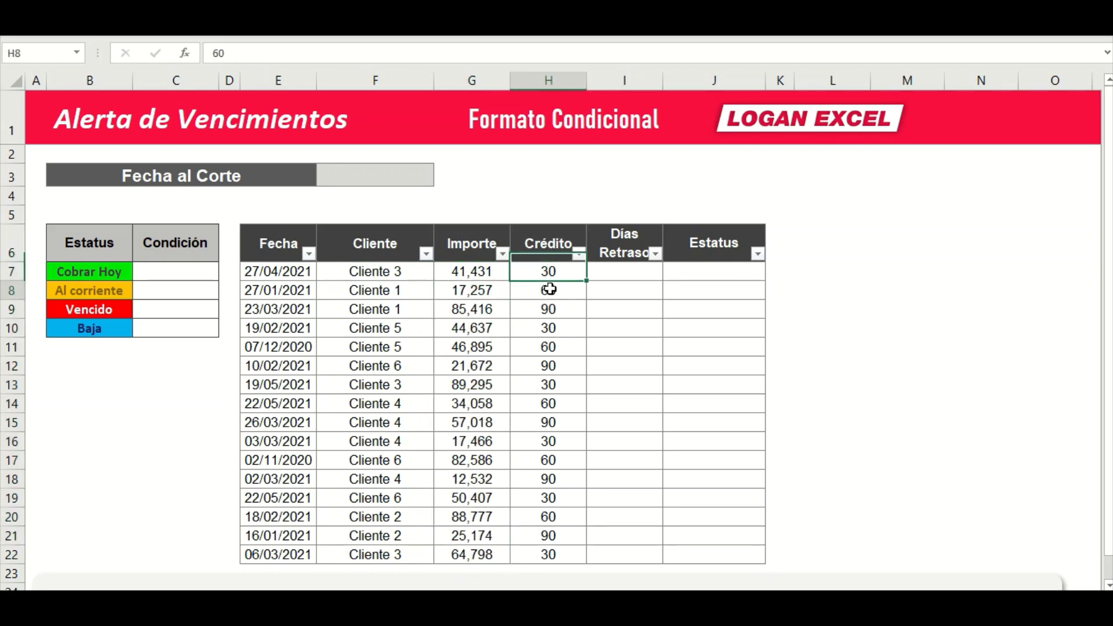
pyautogui.click(549, 290)
pyautogui.click(549, 272)
pyautogui.click(549, 252)
pyautogui.click(294, 276)
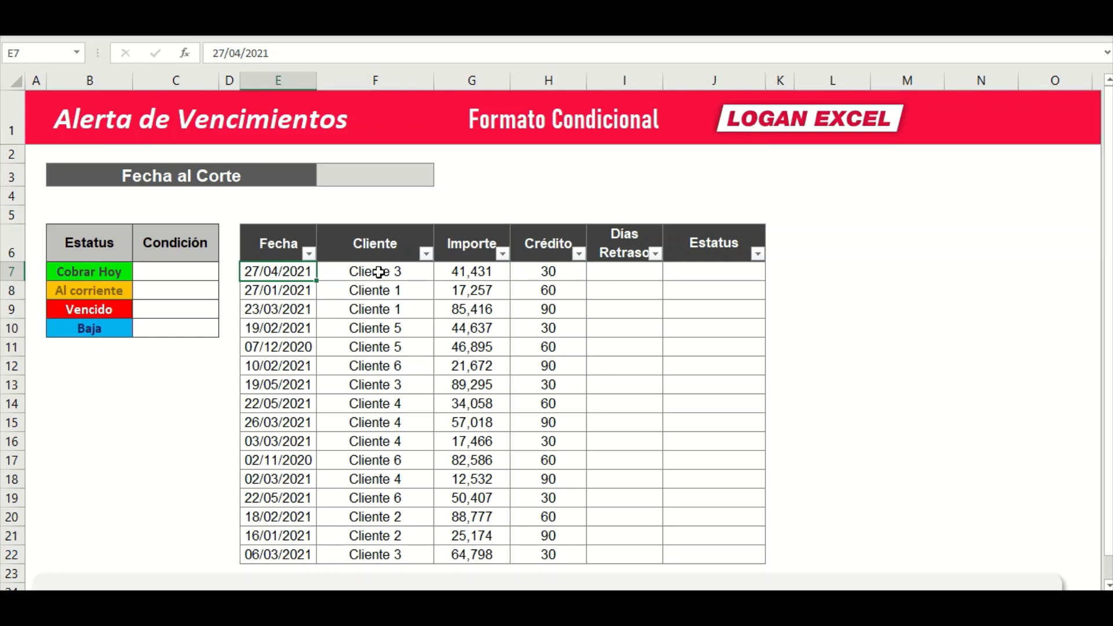
pyautogui.click(379, 273)
pyautogui.click(544, 277)
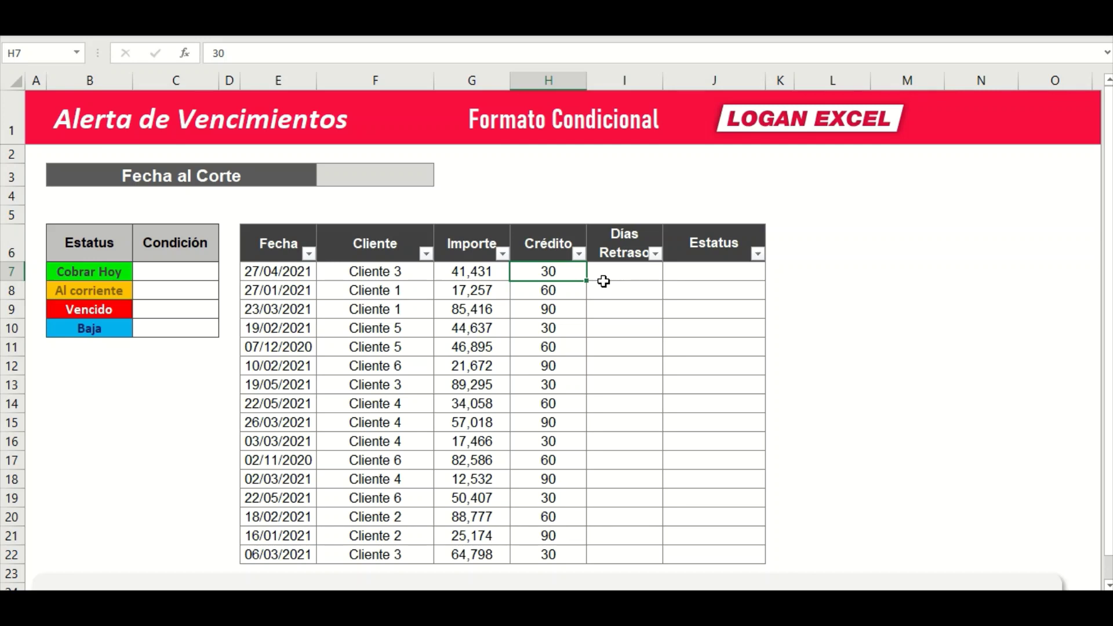
pyautogui.press('Down')
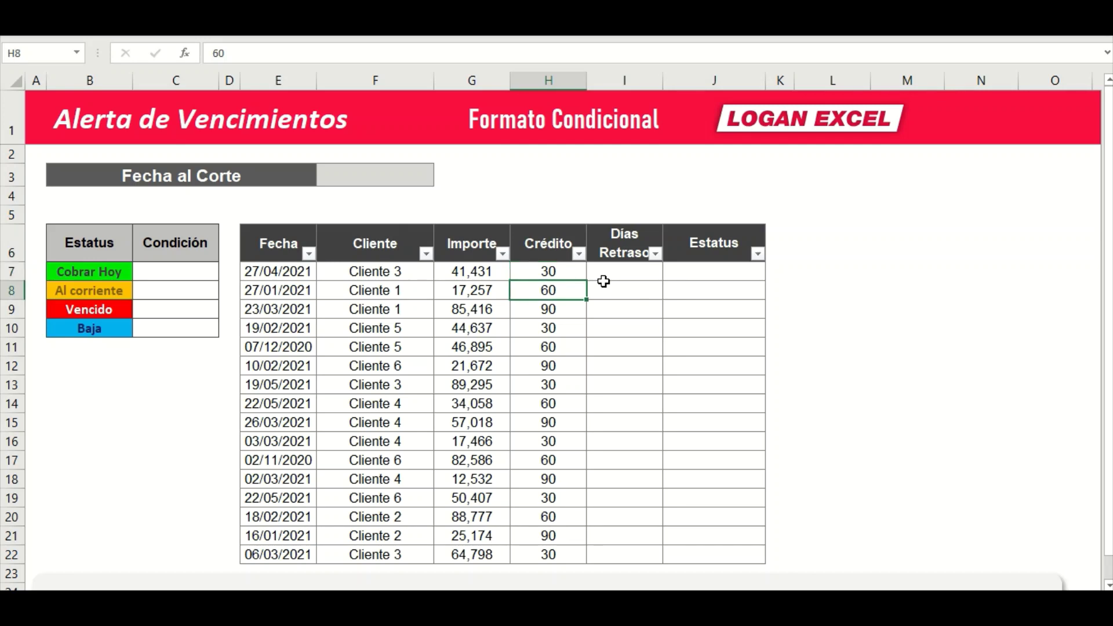
pyautogui.press('Down')
pyautogui.moveTo(568, 251); pyautogui.dragTo(549, 284)
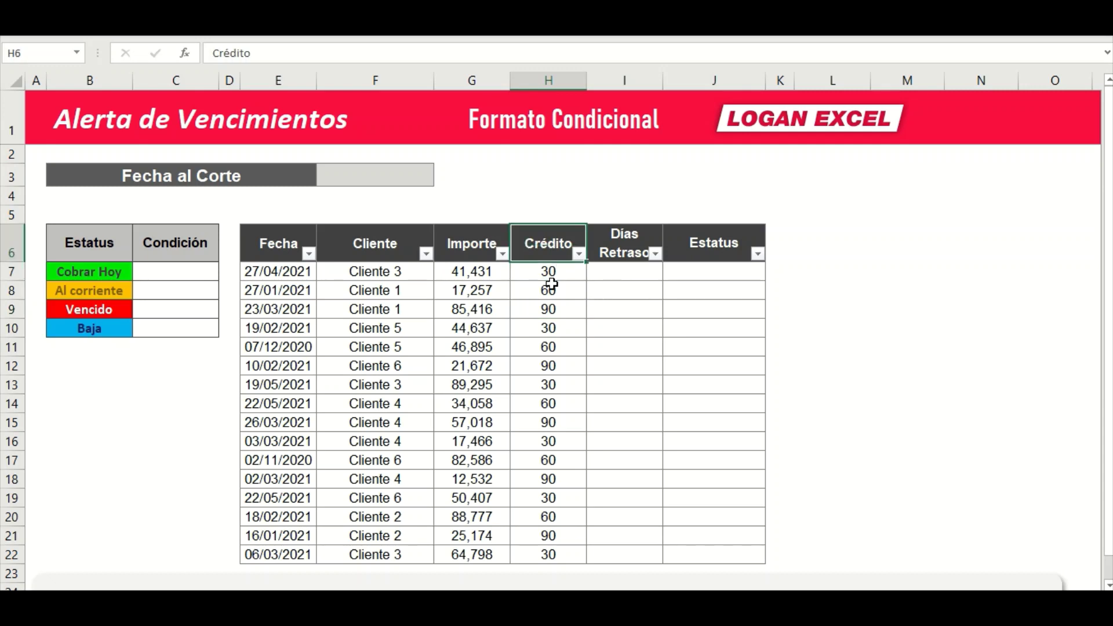
pyautogui.click(641, 266)
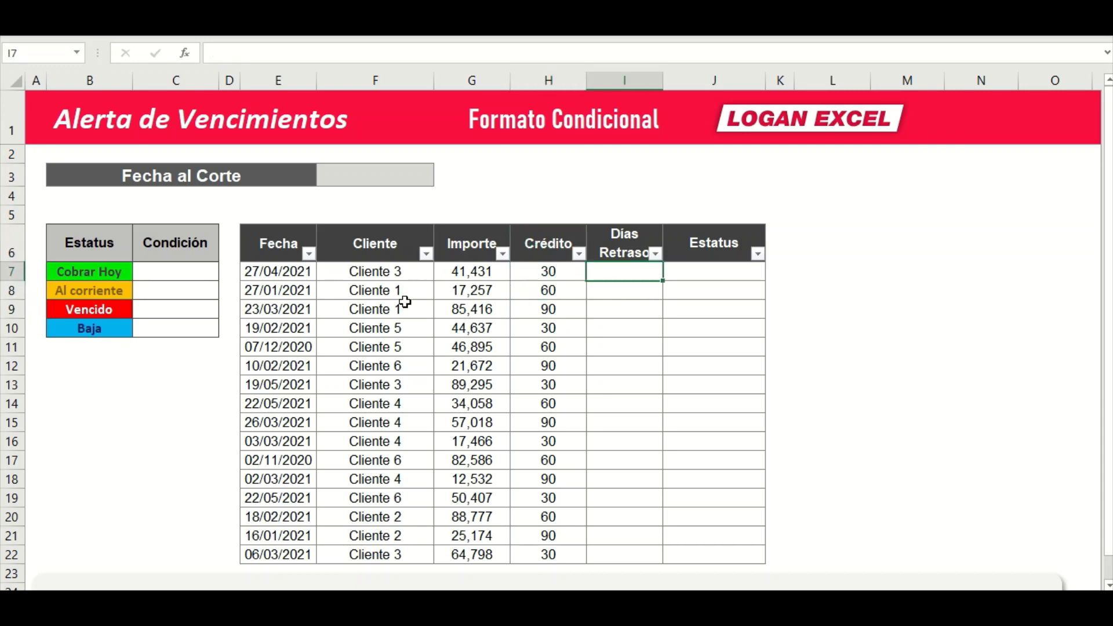
pyautogui.click(535, 307)
pyautogui.click(627, 270)
pyautogui.moveTo(174, 271); pyautogui.dragTo(180, 326)
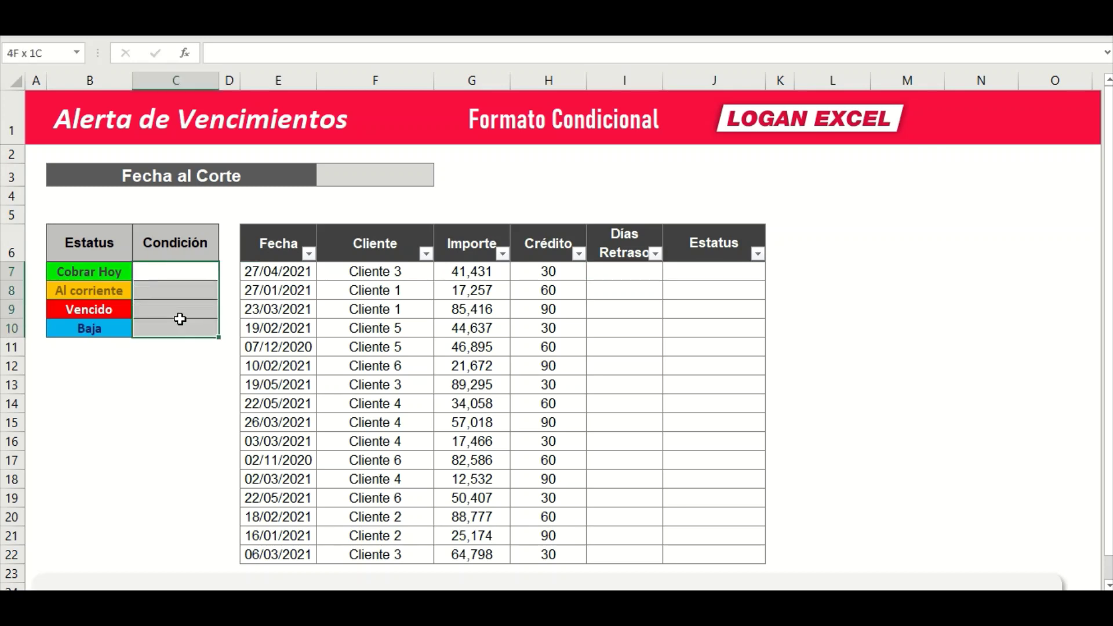
pyautogui.click(718, 274)
pyautogui.moveTo(717, 275); pyautogui.dragTo(721, 539)
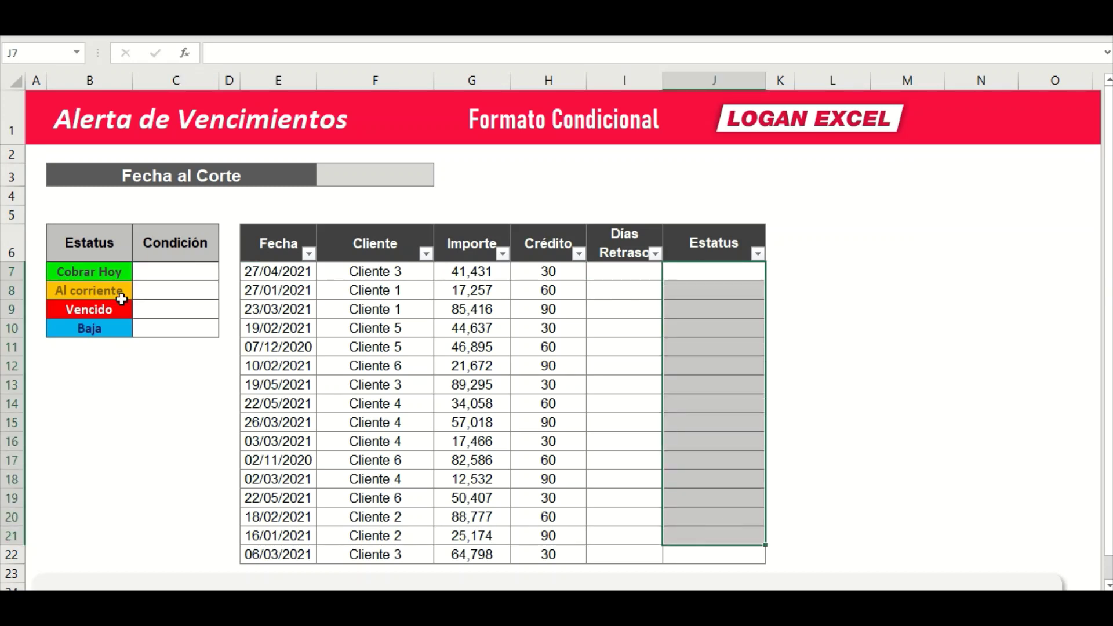
pyautogui.click(167, 272)
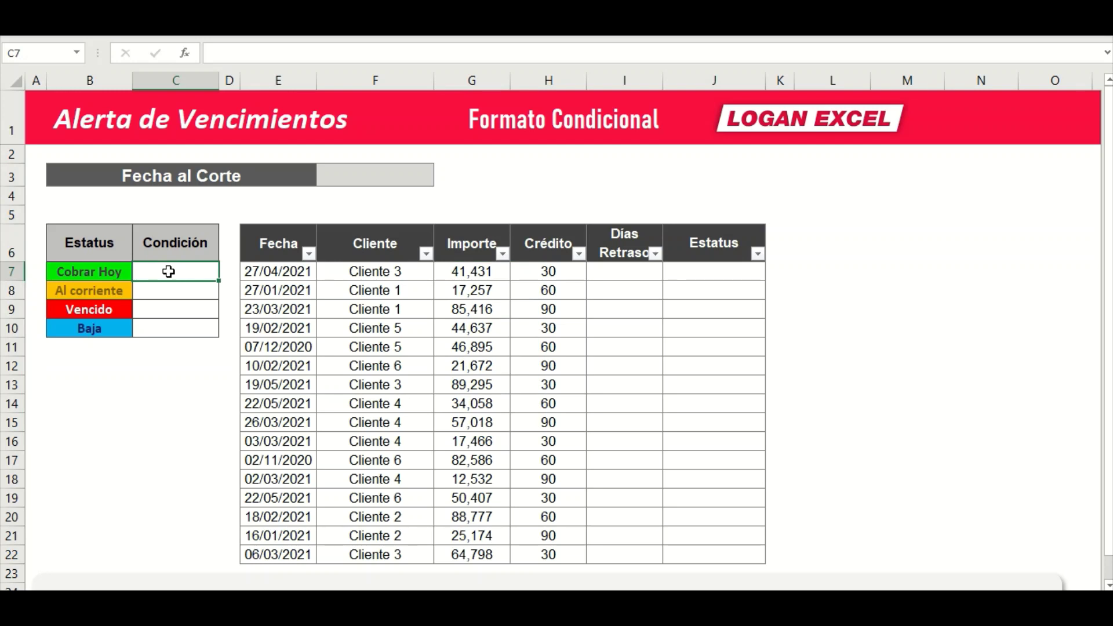
pyautogui.press('Return')
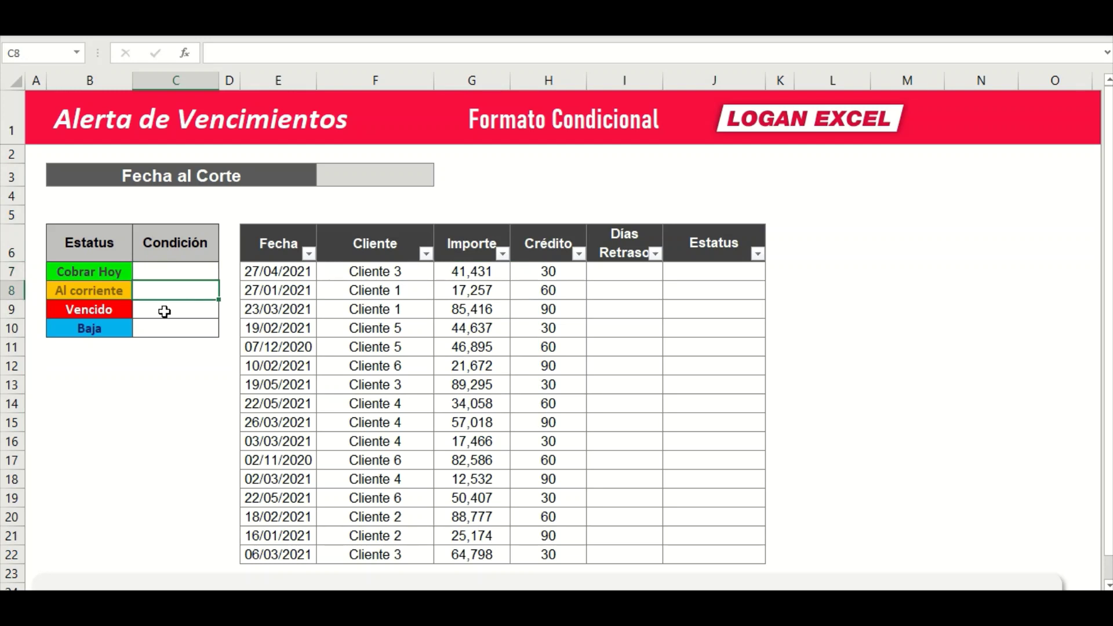
pyautogui.click(161, 314)
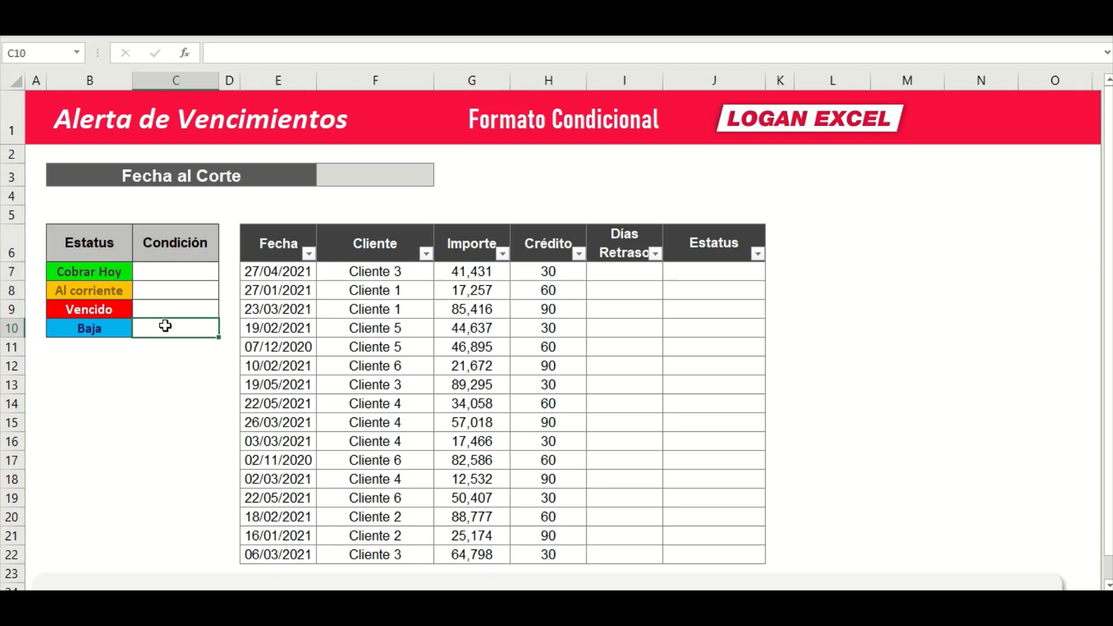
pyautogui.moveTo(171, 313)
pyautogui.mouseDown()
pyautogui.moveTo(190, 302)
pyautogui.moveTo(195, 321)
pyautogui.mouseUp()
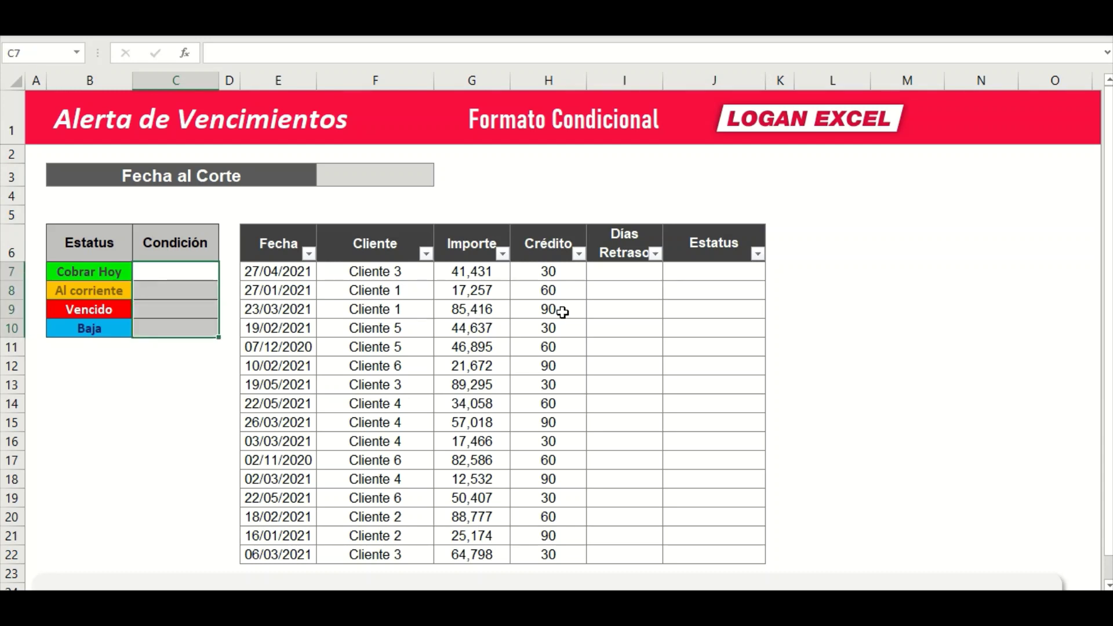
pyautogui.click(622, 280)
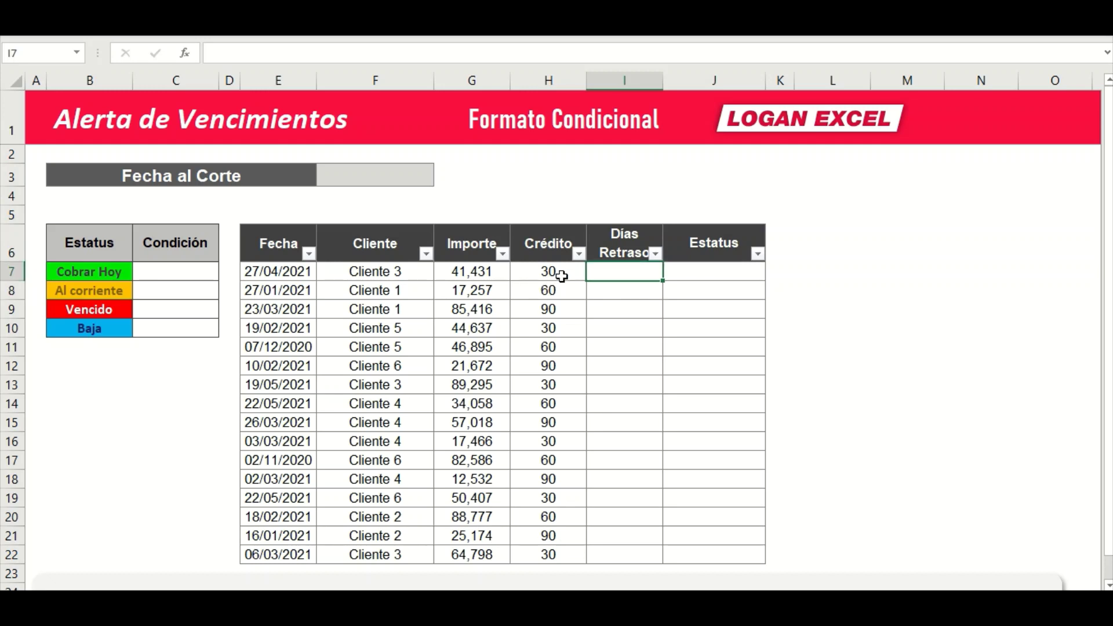
pyautogui.click(273, 276)
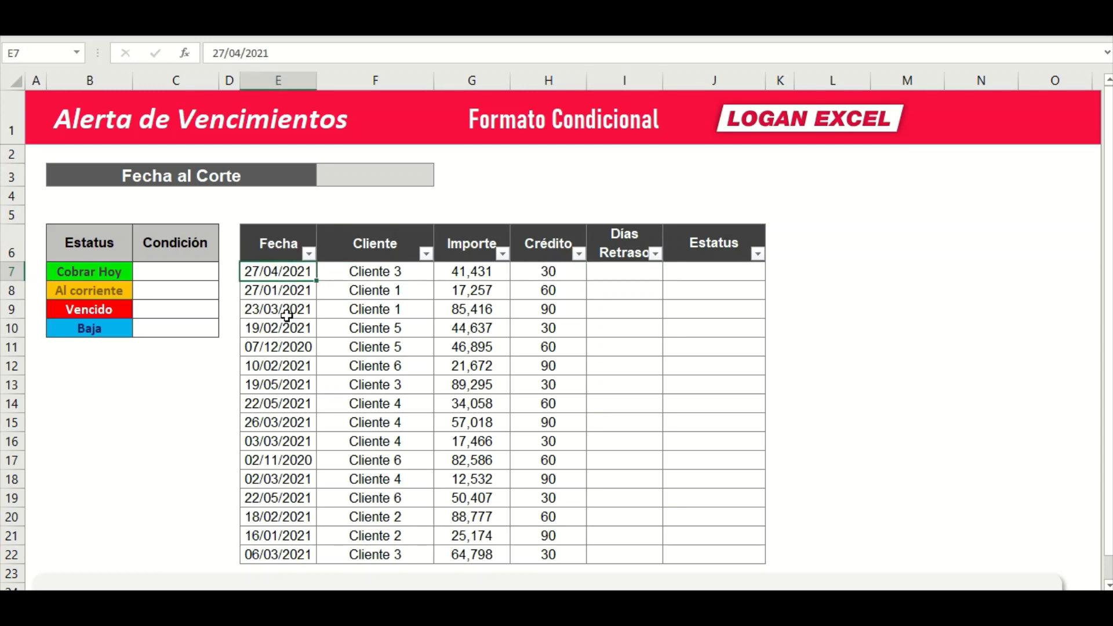
pyautogui.click(287, 290)
pyautogui.click(287, 272)
pyautogui.click(288, 251)
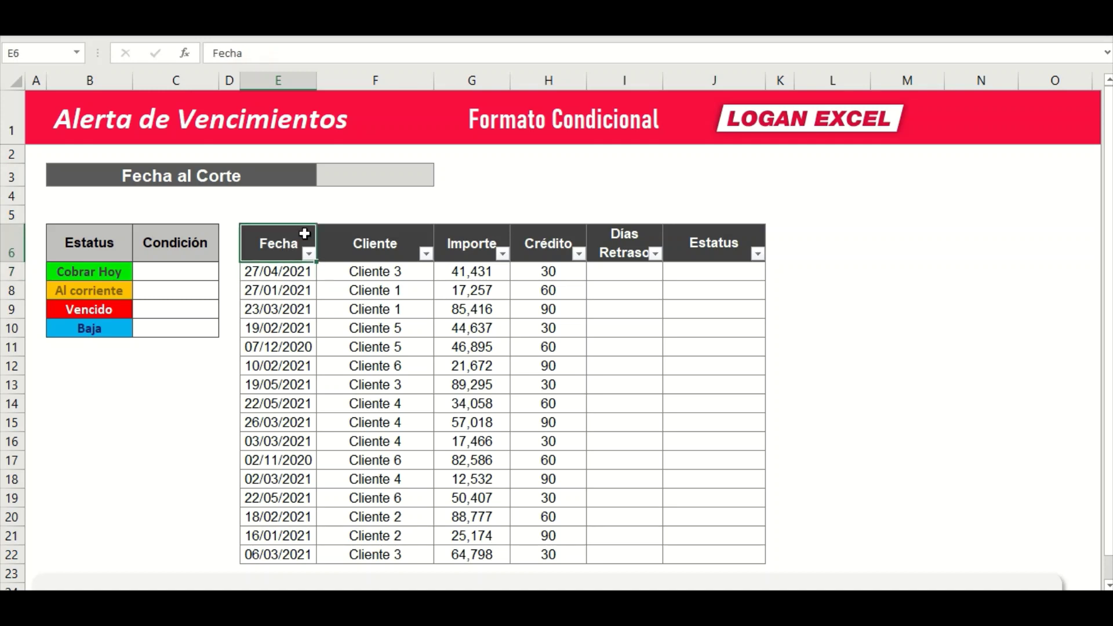
# Enter the cut-off date 27/05 in F3 beside Fecha al Corte, displayed as 27-may
pyautogui.click(360, 179)
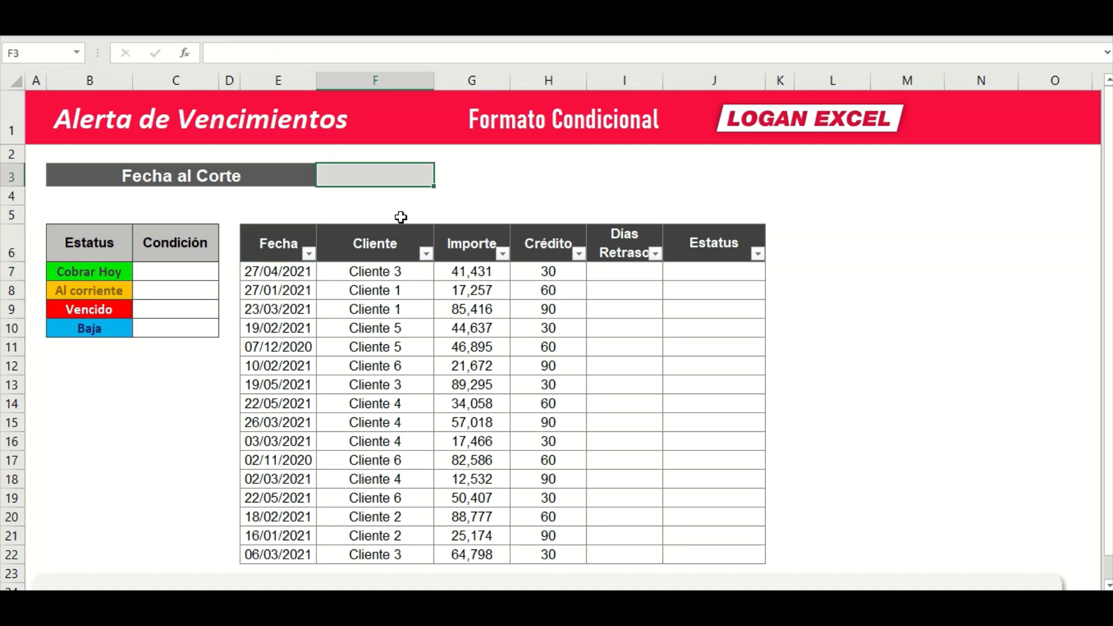
pyautogui.press('Left')
pyautogui.press('Right')
pyautogui.write('27/0')
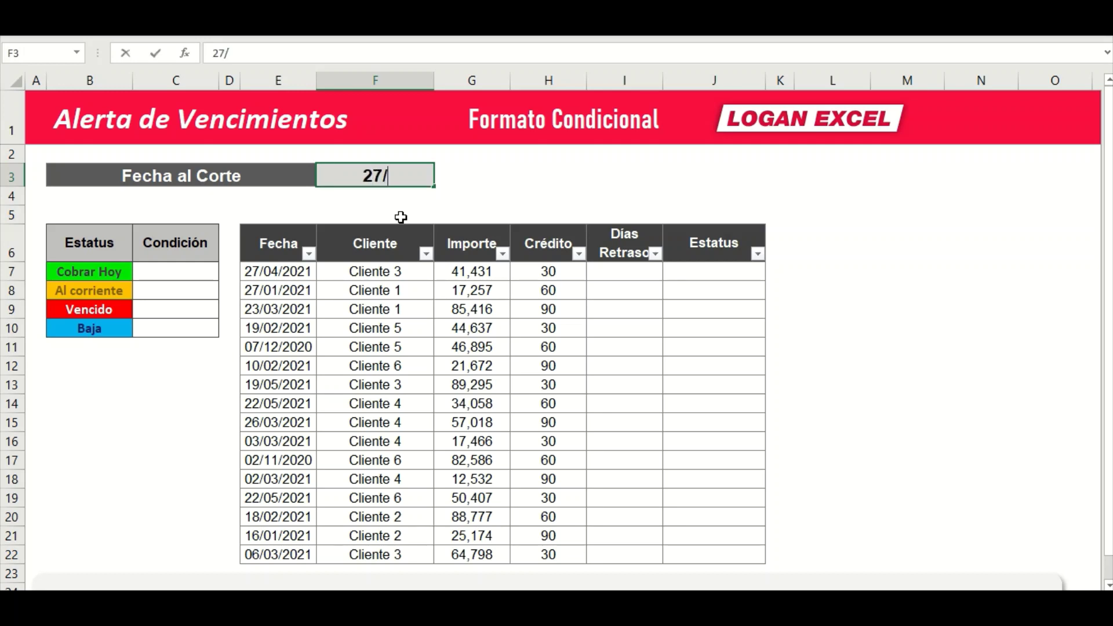
pyautogui.write('5')
pyautogui.press('Return')
pyautogui.press('Up')
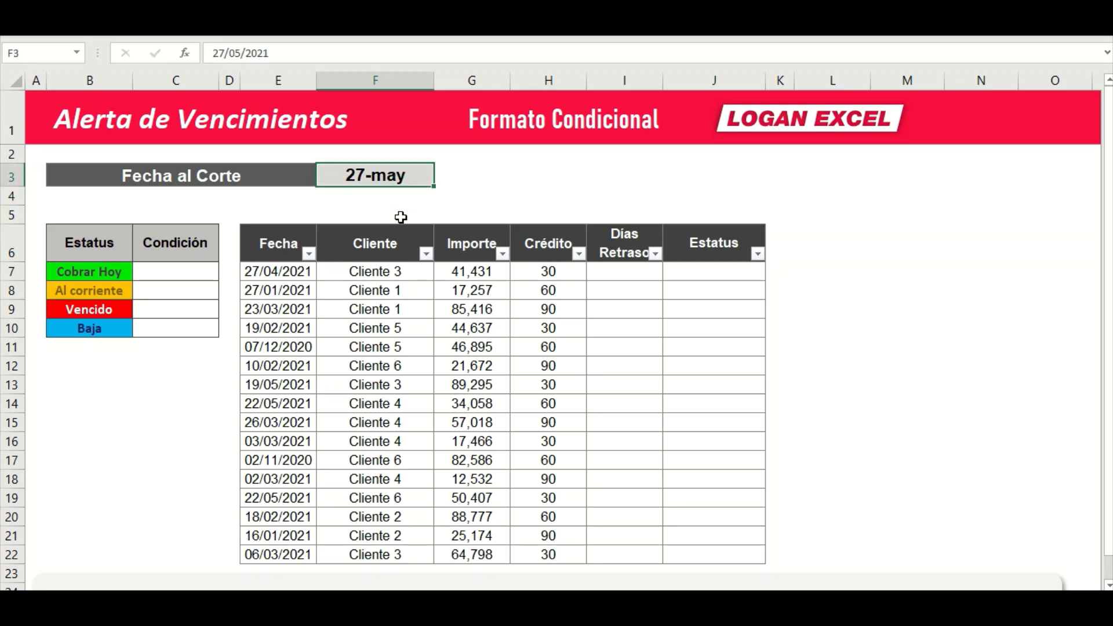
pyautogui.click(614, 277)
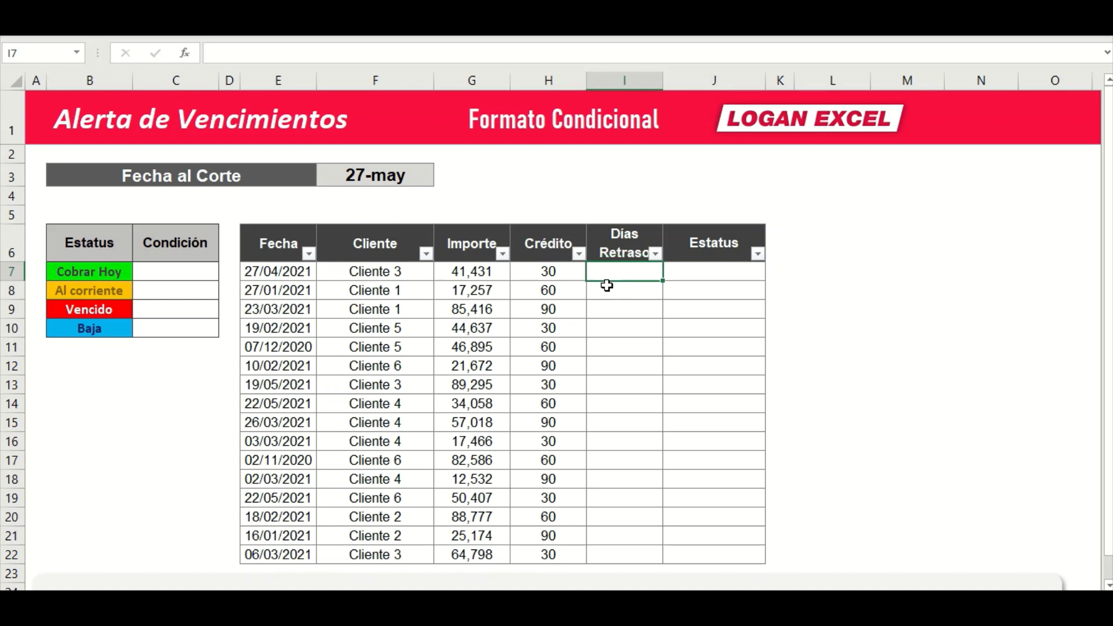
# In I7, enter =$F$3-E7 to subtract the row's Fecha from the absolute cut-off date
pyautogui.write('=')
pyautogui.click(383, 175)
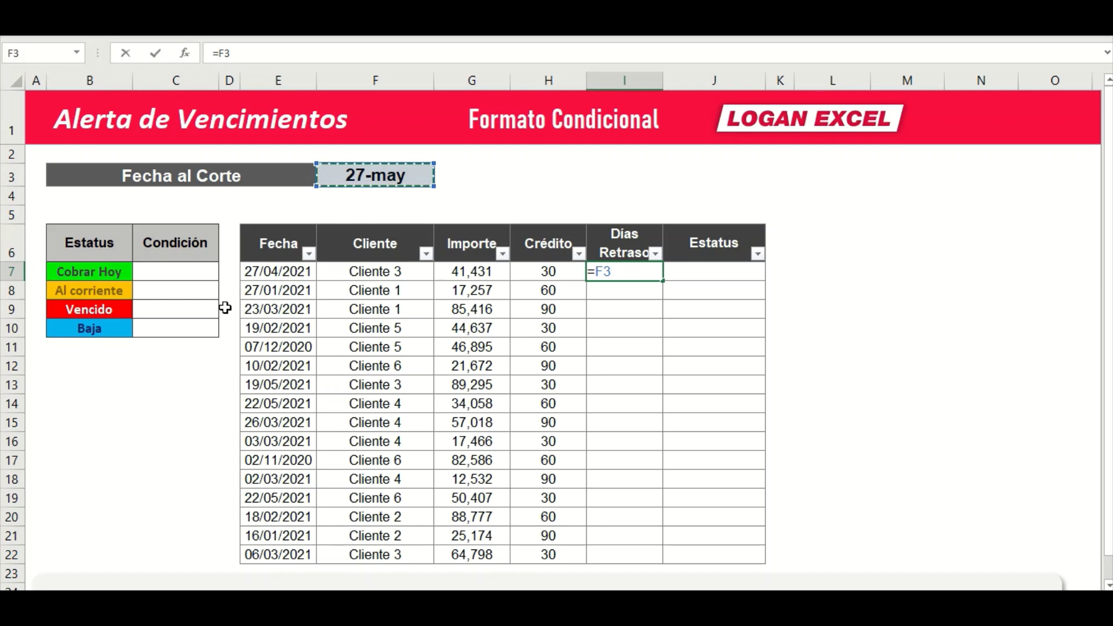
pyautogui.press('F4')
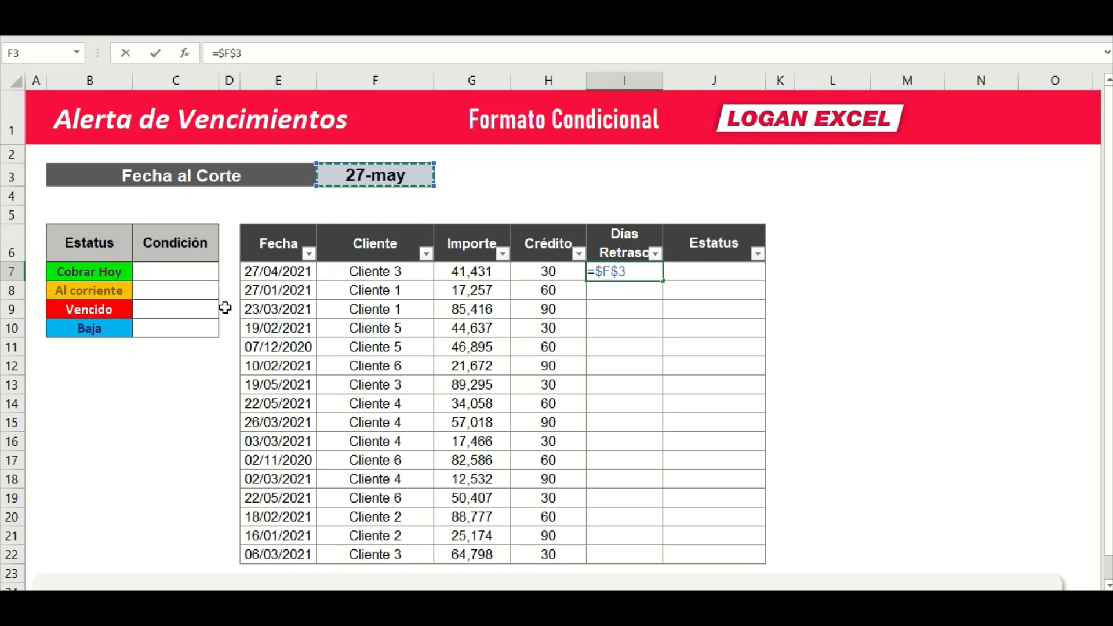
pyautogui.write('-')
pyautogui.click(279, 271)
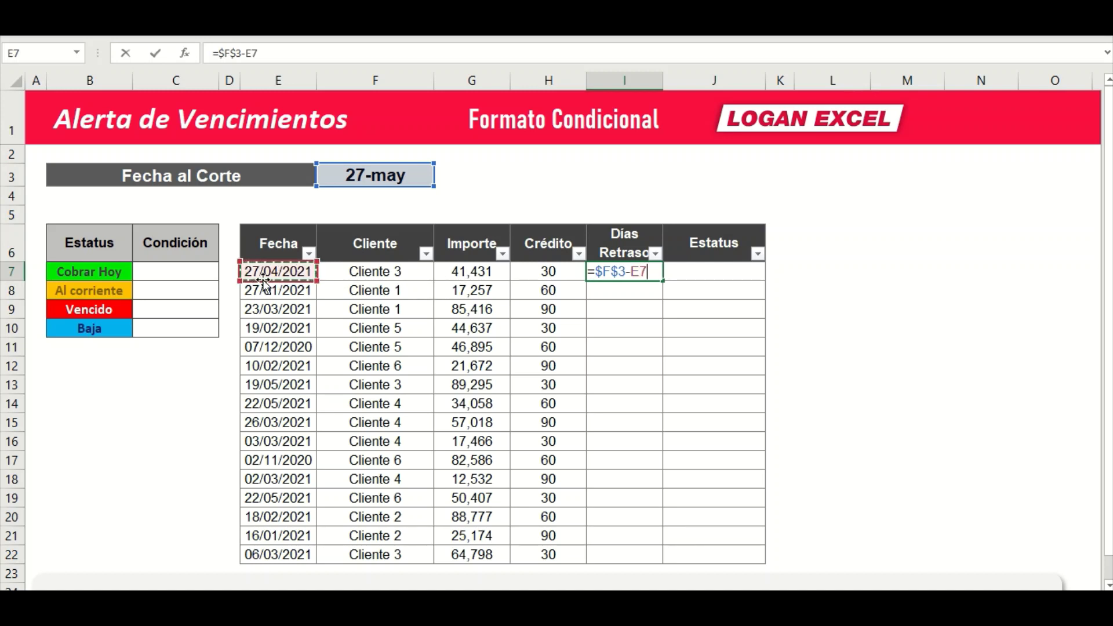
pyautogui.hotkey('ctrl', 'Return')
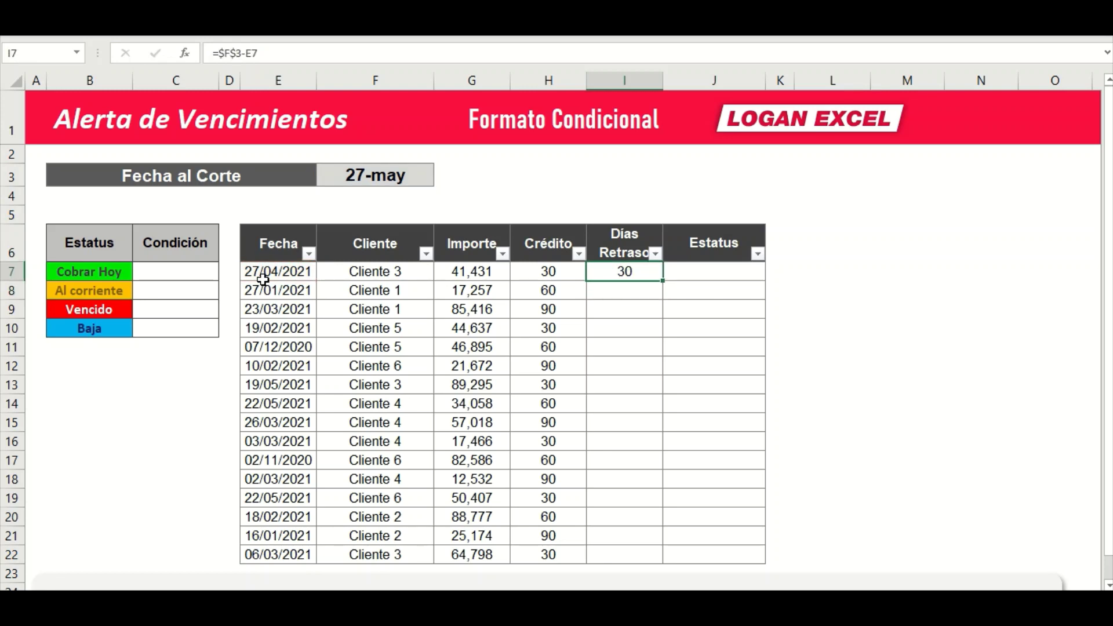
pyautogui.press('F2')
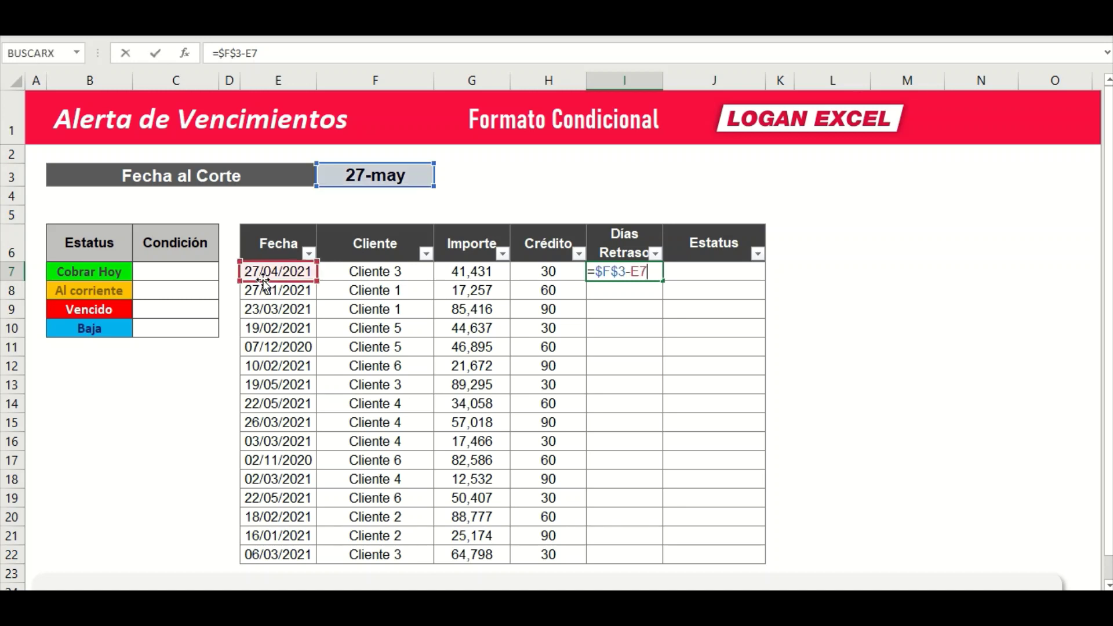
pyautogui.hotkey('ctrl', 'Return')
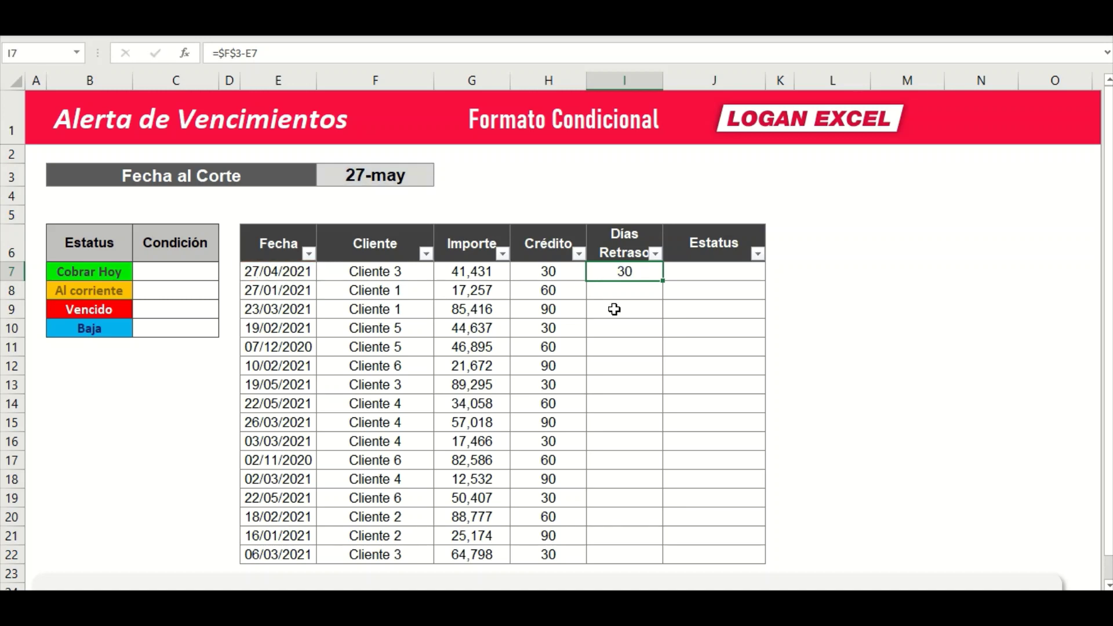
# Extend the I7 formula to =$F$3-E7-H7 so it also subtracts the Crédito days
pyautogui.click(613, 309)
pyautogui.click(625, 274)
pyautogui.click(357, 58)
pyautogui.write('-')
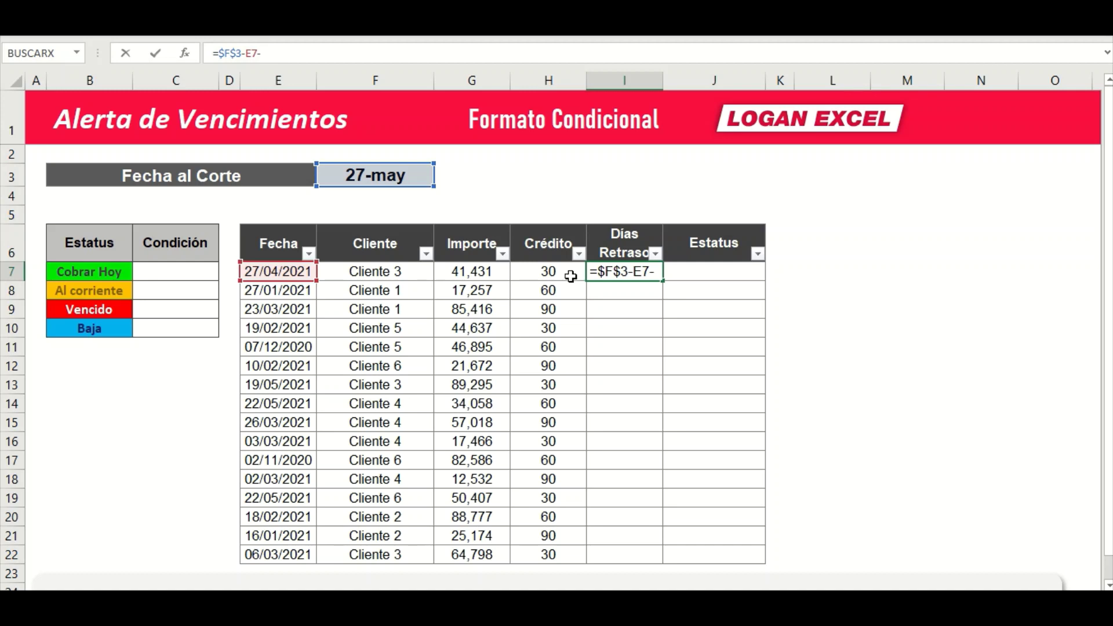
pyautogui.click(570, 277)
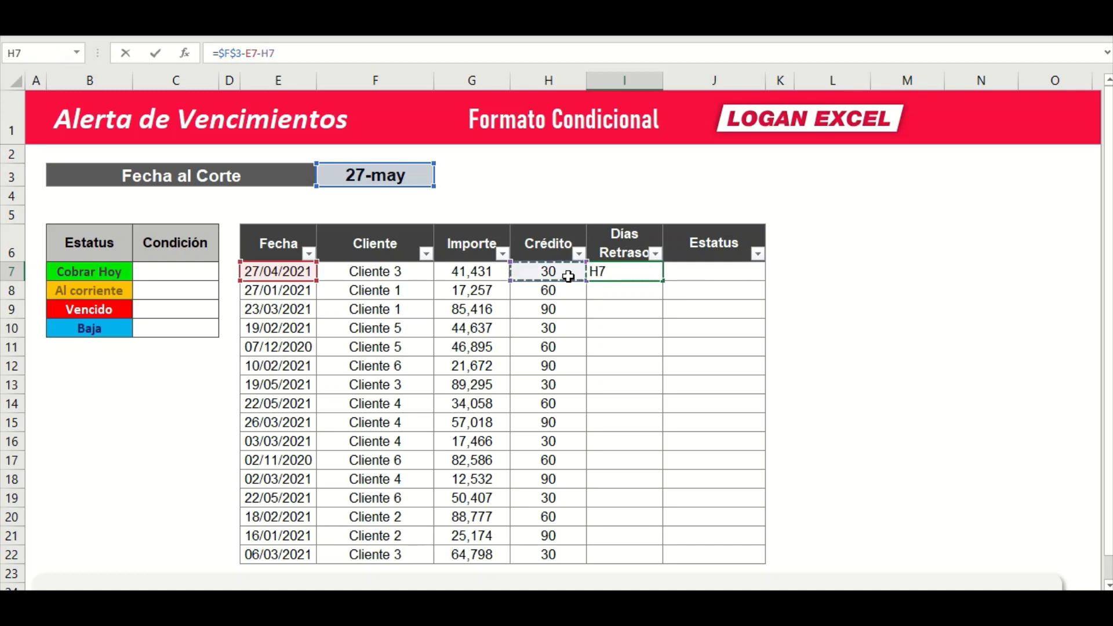
pyautogui.hotkey('ctrl', 'Return')
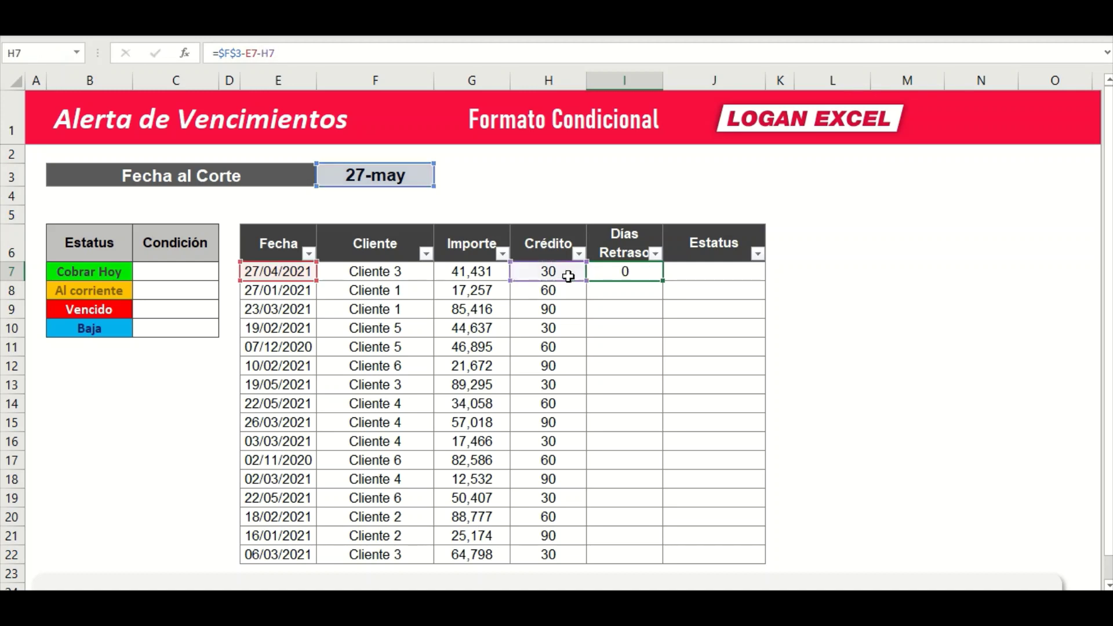
pyautogui.press('Down')
pyautogui.press('Up')
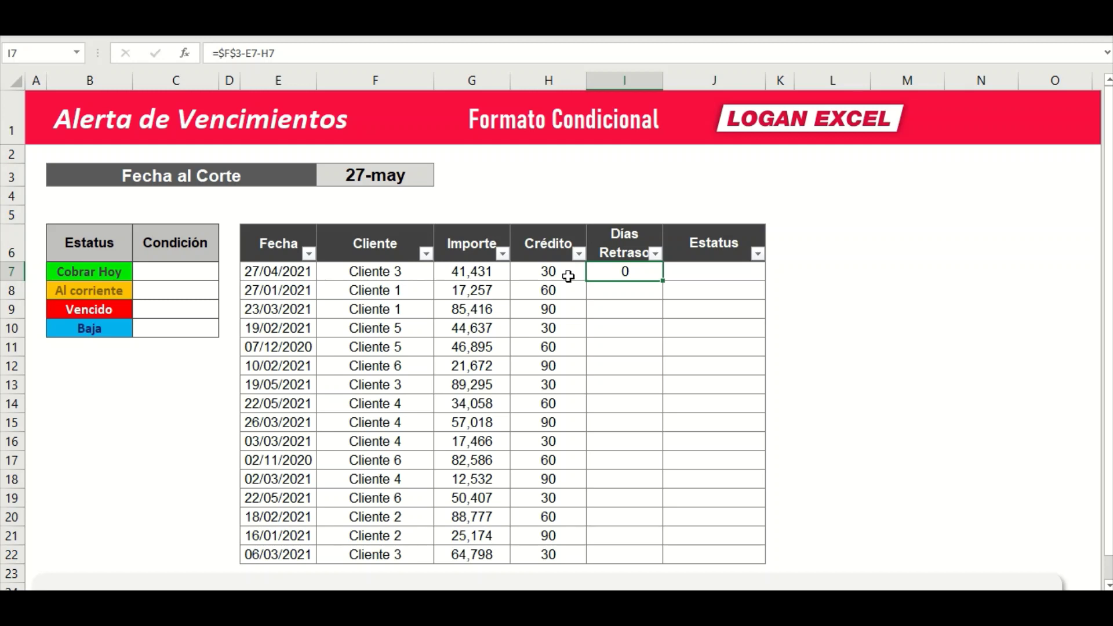
pyautogui.press('F2')
pyautogui.press('Escape')
# Copy the days-late formula down I7:I22 for all Días Retraso rows
pyautogui.hotkey('ctrl', 'c')
pyautogui.press('Down')
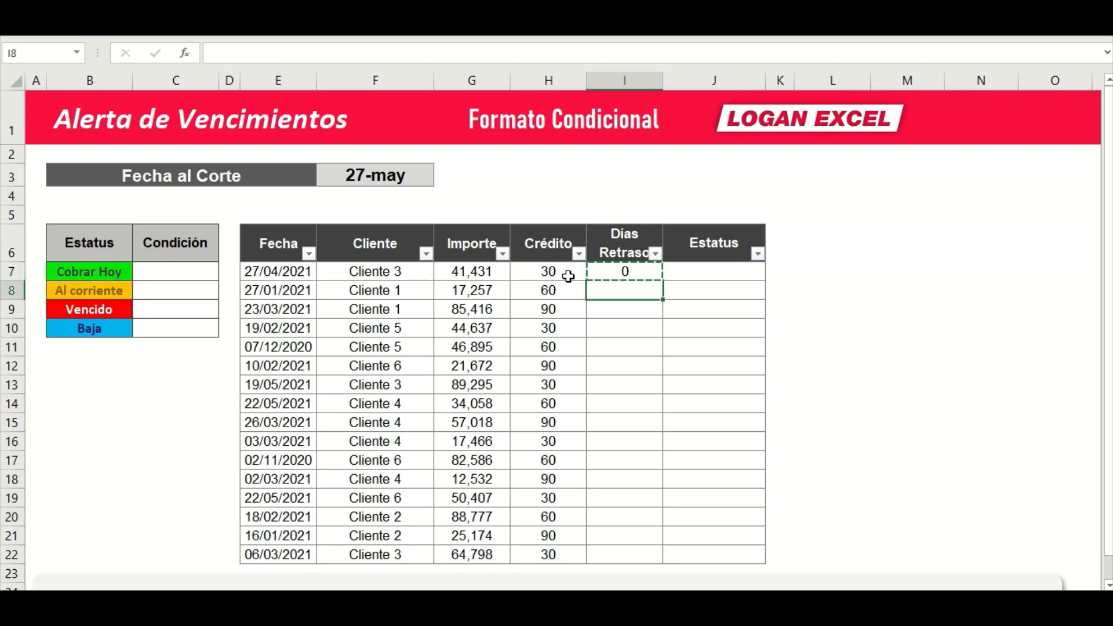
pyautogui.press('Down')
pyautogui.press('Up')
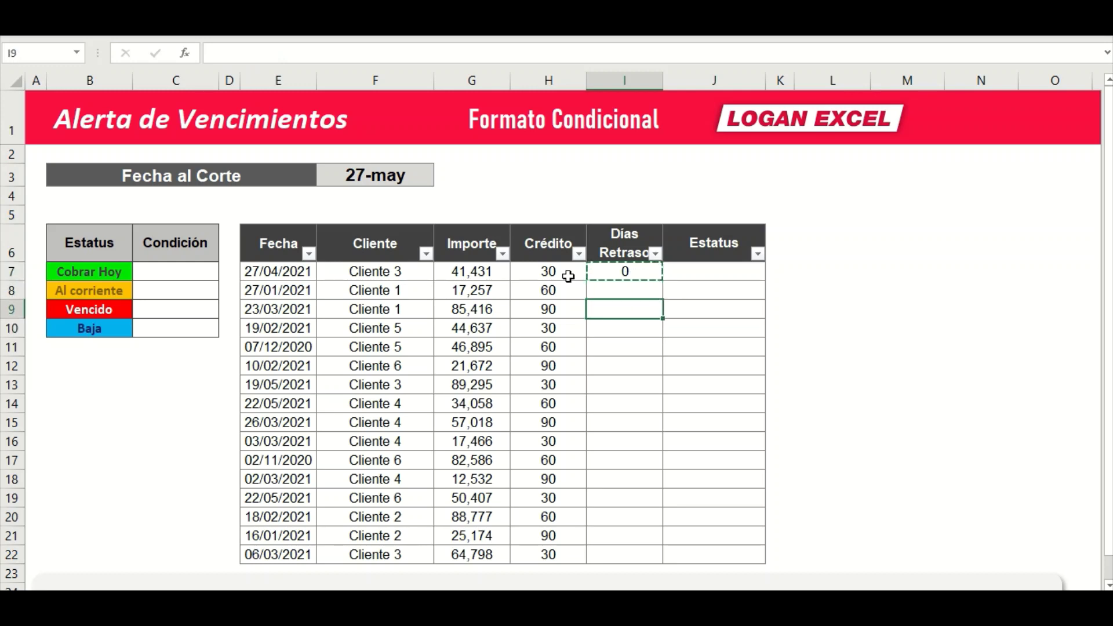
pyautogui.press('Up')
pyautogui.hotkey('shift', 'Down')
pyautogui.hotkey('shift', 'Down')
pyautogui.hotkey('shift', 'Down')
pyautogui.hotkey('shift', 'Down')
pyautogui.hotkey('shift', 'Down')
pyautogui.hotkey('shift', 'Down')
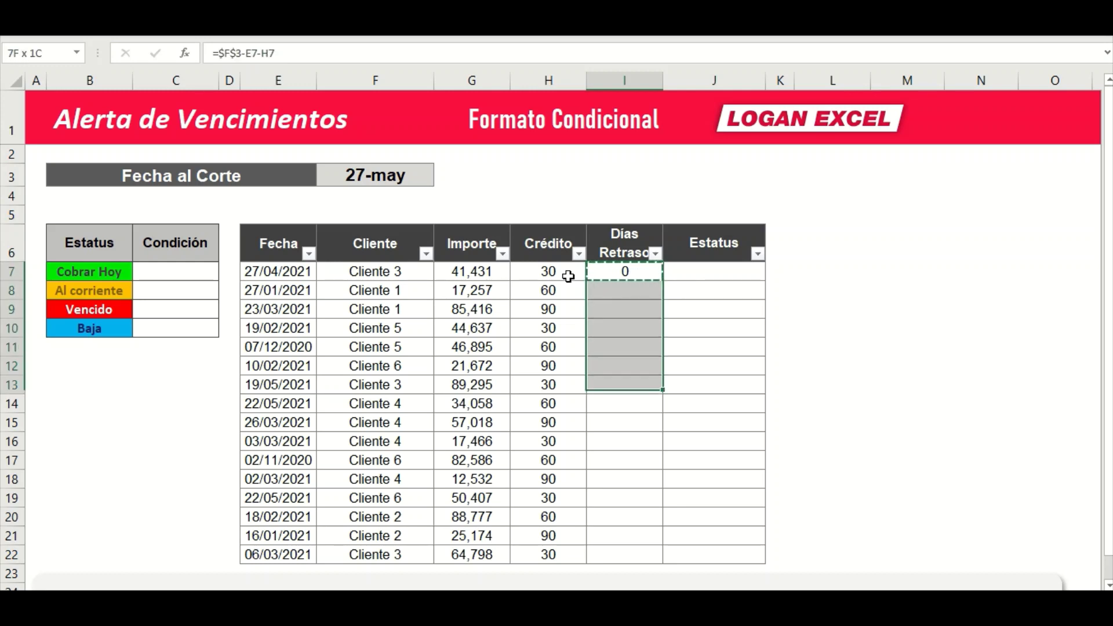
pyautogui.hotkey('shift', 'Down')
pyautogui.hotkey('shift', 'Down')
pyautogui.hotkey('shift', 'Down')
pyautogui.hotkey('shift', 'Down')
pyautogui.hotkey('shift', 'Down')
pyautogui.hotkey('shift', 'Down')
pyautogui.hotkey('shift', 'Down')
pyautogui.hotkey('shift', 'Down')
pyautogui.hotkey('shift', 'Down')
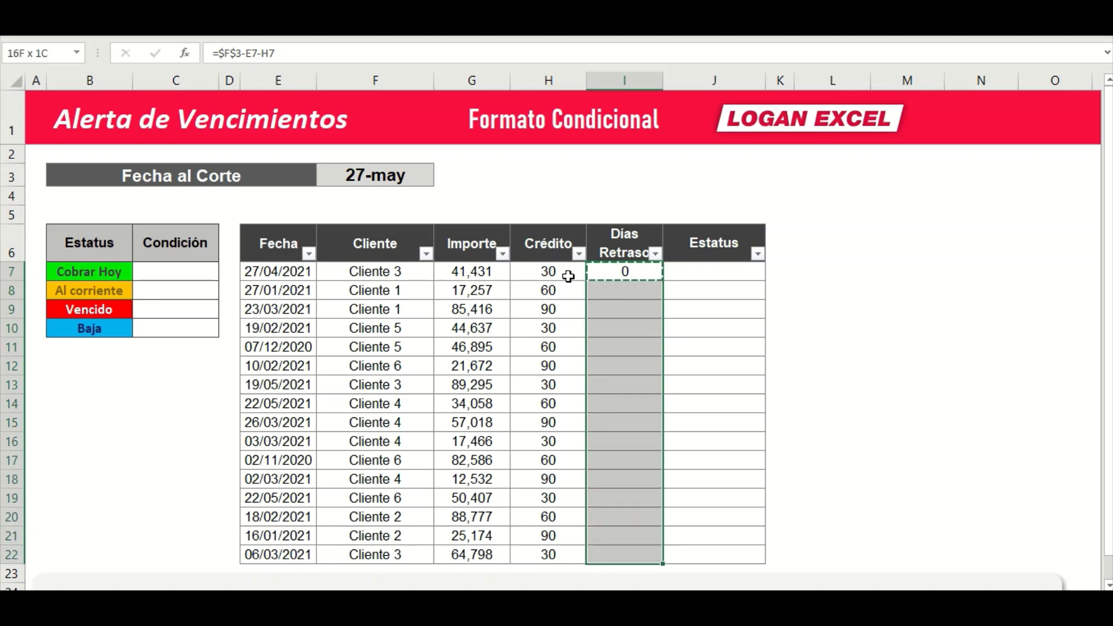
pyautogui.hotkey('ctrl', 'v')
pyautogui.press('Up')
pyautogui.press('Down')
pyautogui.press('Down')
pyautogui.press('Down')
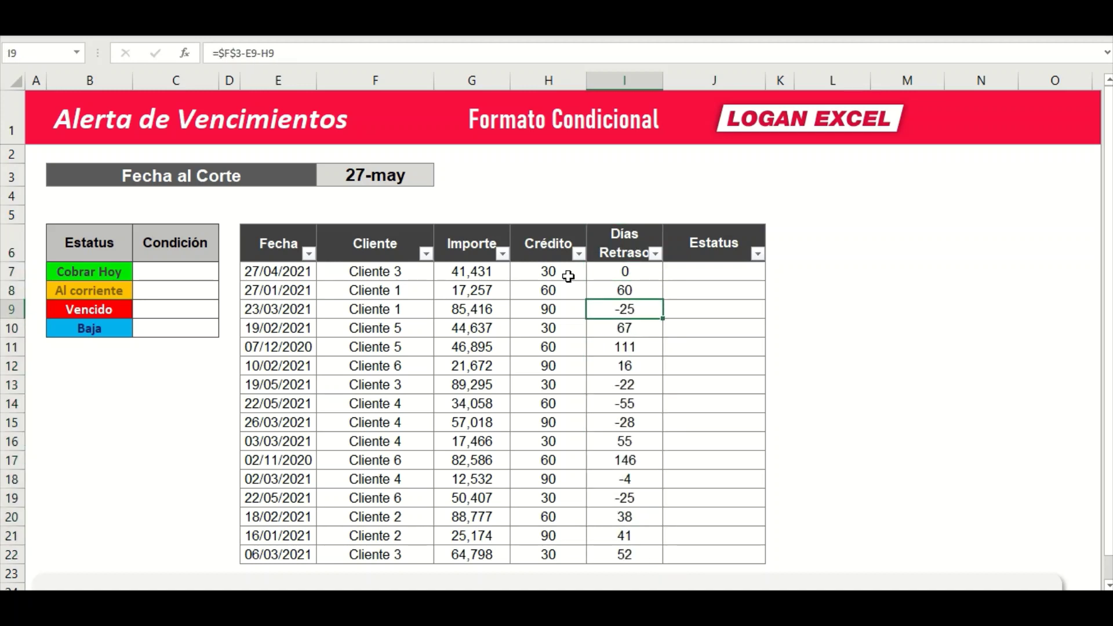
pyautogui.press('Up')
pyautogui.press('Up')
pyautogui.press('Down')
pyautogui.press('Down')
pyautogui.press('Down')
pyautogui.press('Down')
pyautogui.press('Down')
pyautogui.press('Down')
pyautogui.press('Down')
pyautogui.press('Down')
pyautogui.press('Down')
pyautogui.press('Down')
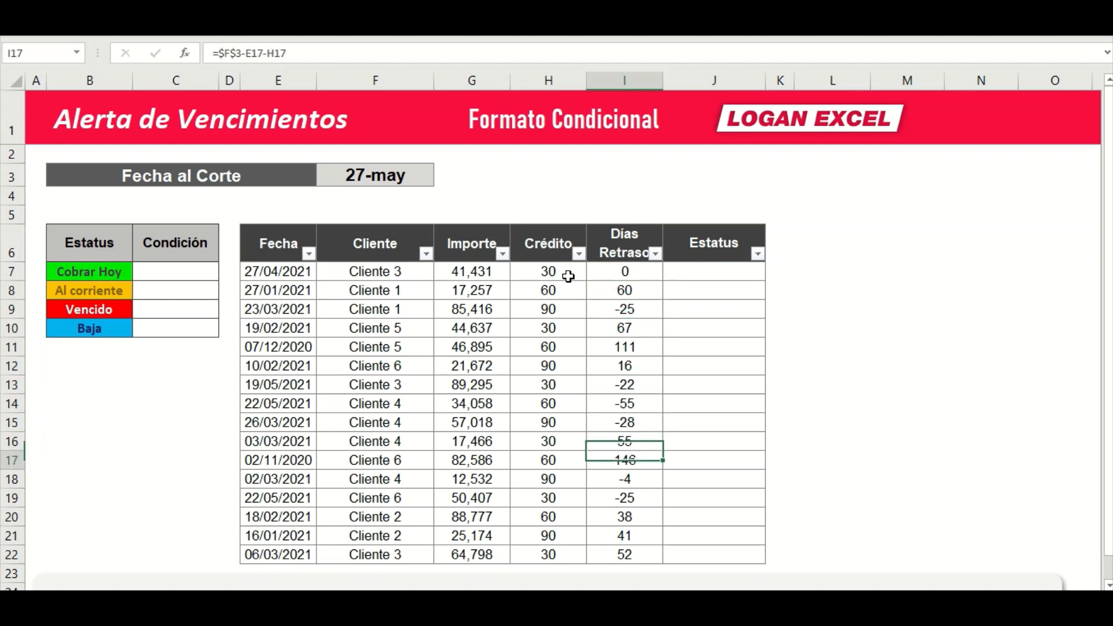
pyautogui.press('Down')
pyautogui.press('Down')
pyautogui.hotkey('ctrl', 'Up')
pyautogui.press('Down')
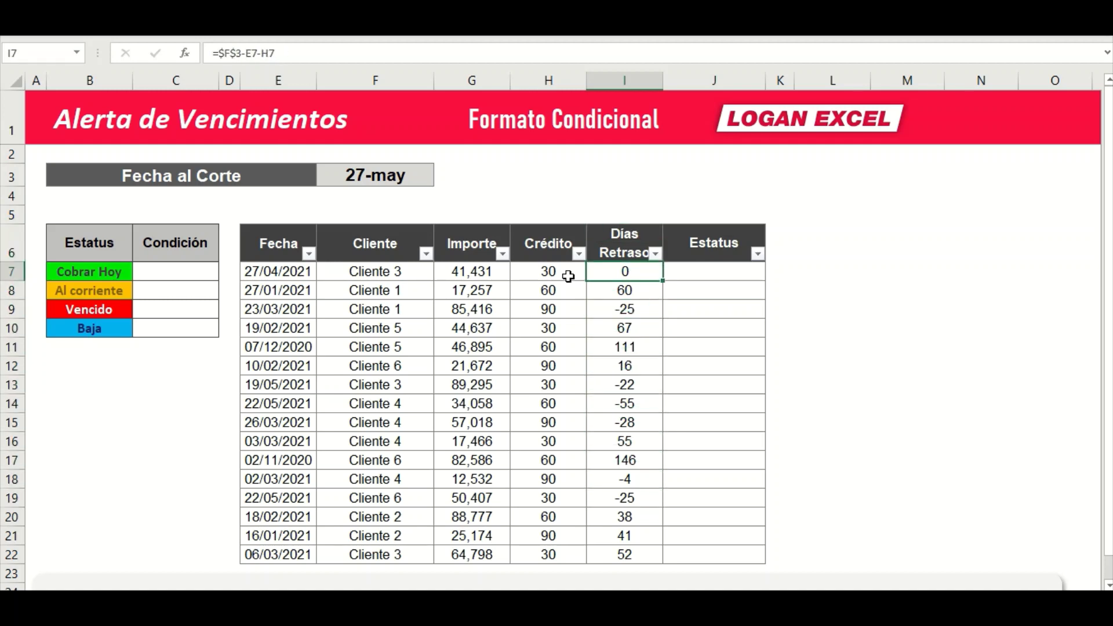
pyautogui.press('Down')
pyautogui.press('Down')
pyautogui.press('Up')
pyautogui.press('Up')
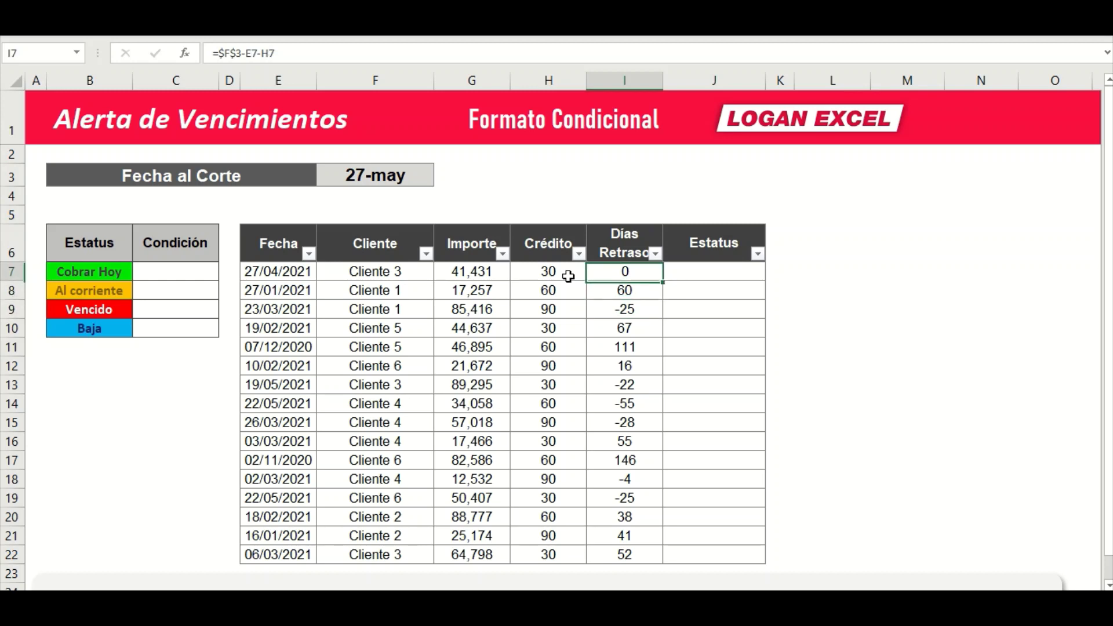
pyautogui.press('F2')
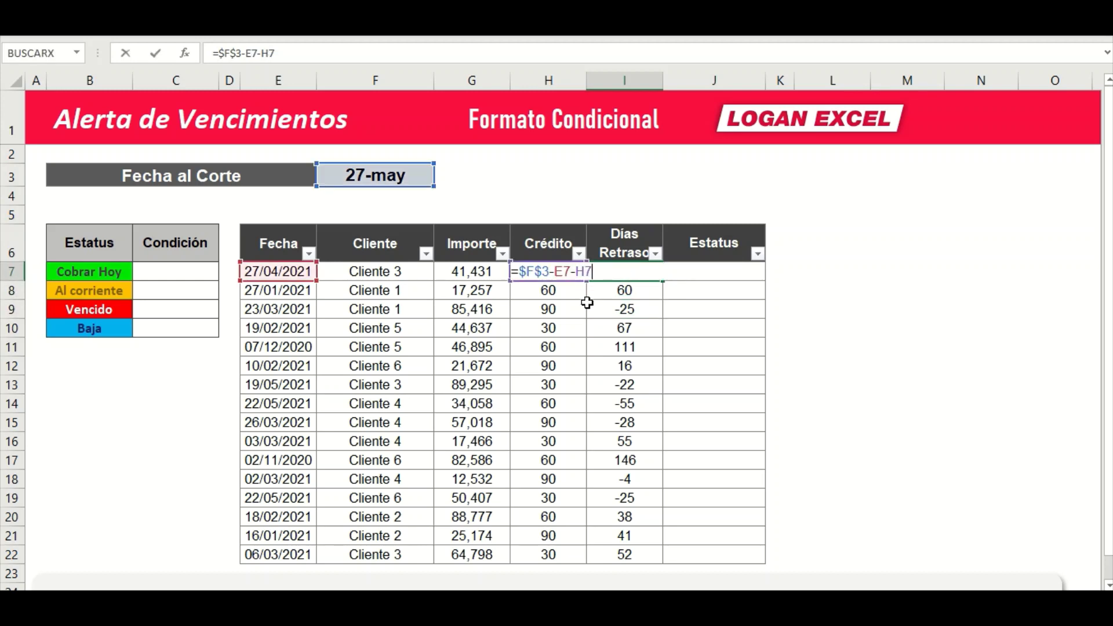
pyautogui.press('Escape')
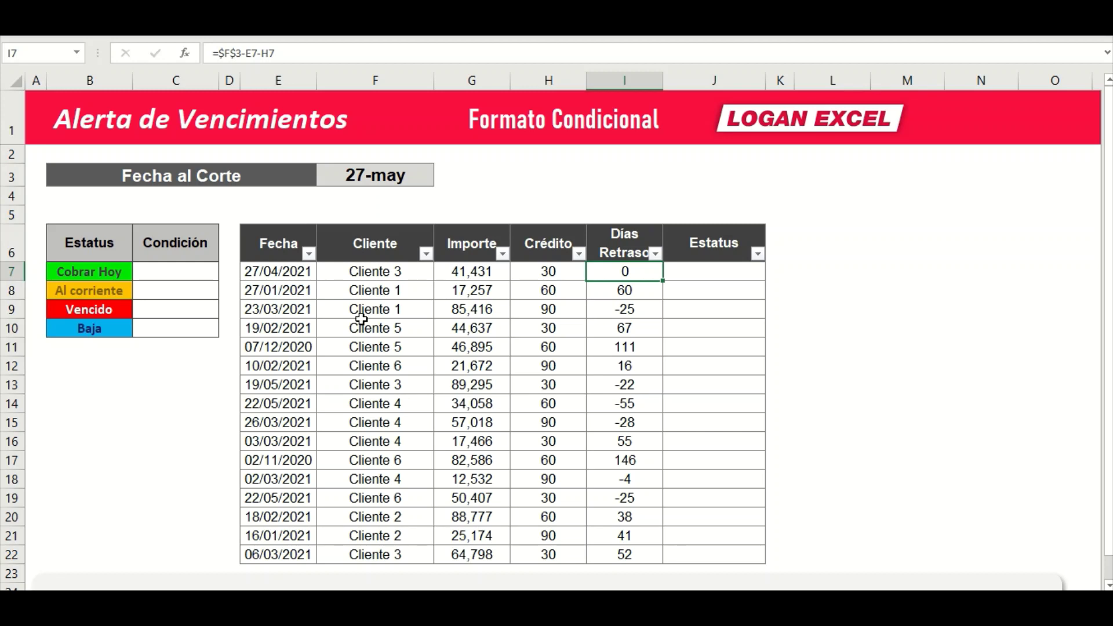
pyautogui.click(270, 271)
pyautogui.click(374, 184)
pyautogui.click(290, 271)
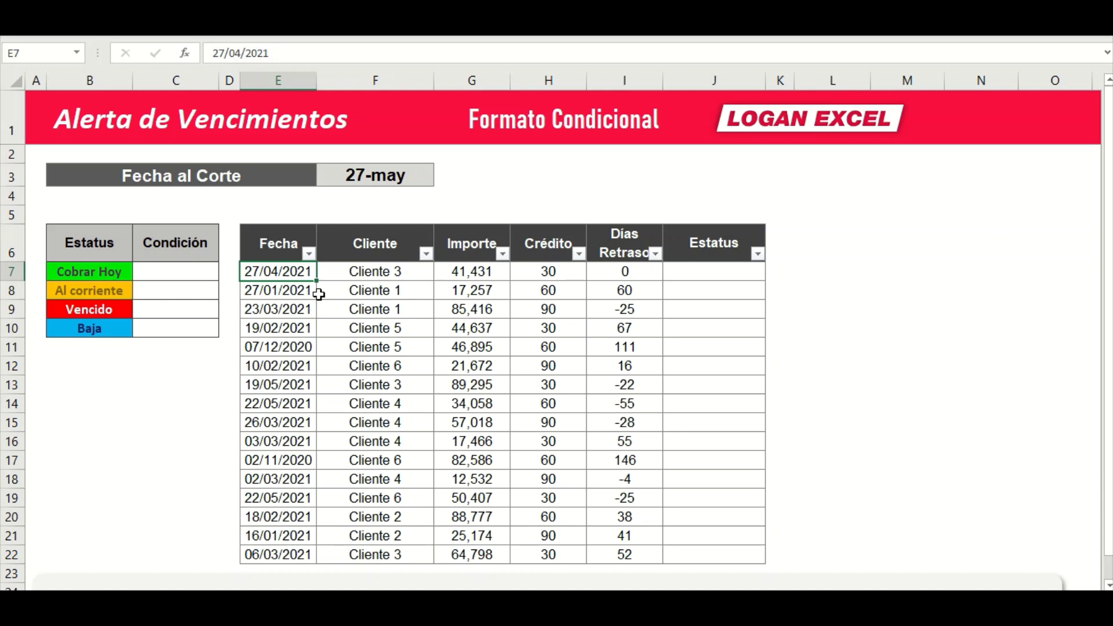
pyautogui.press('Right')
pyautogui.press('Right')
pyautogui.press('Right')
pyautogui.press('Right')
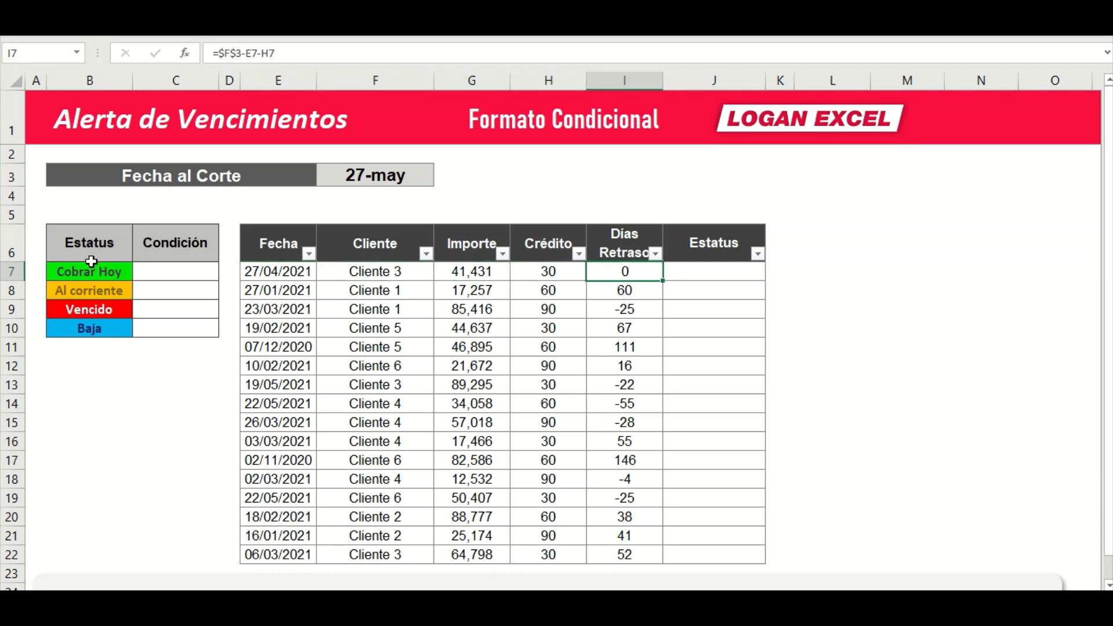
pyautogui.moveTo(201, 264); pyautogui.dragTo(193, 310)
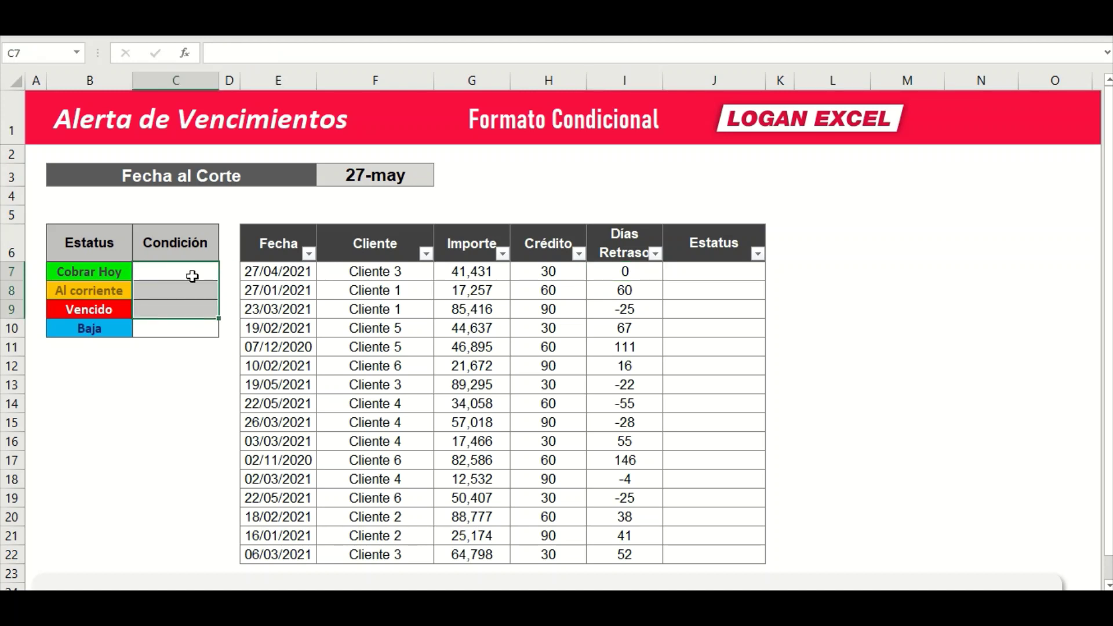
pyautogui.click(193, 274)
pyautogui.press('Left')
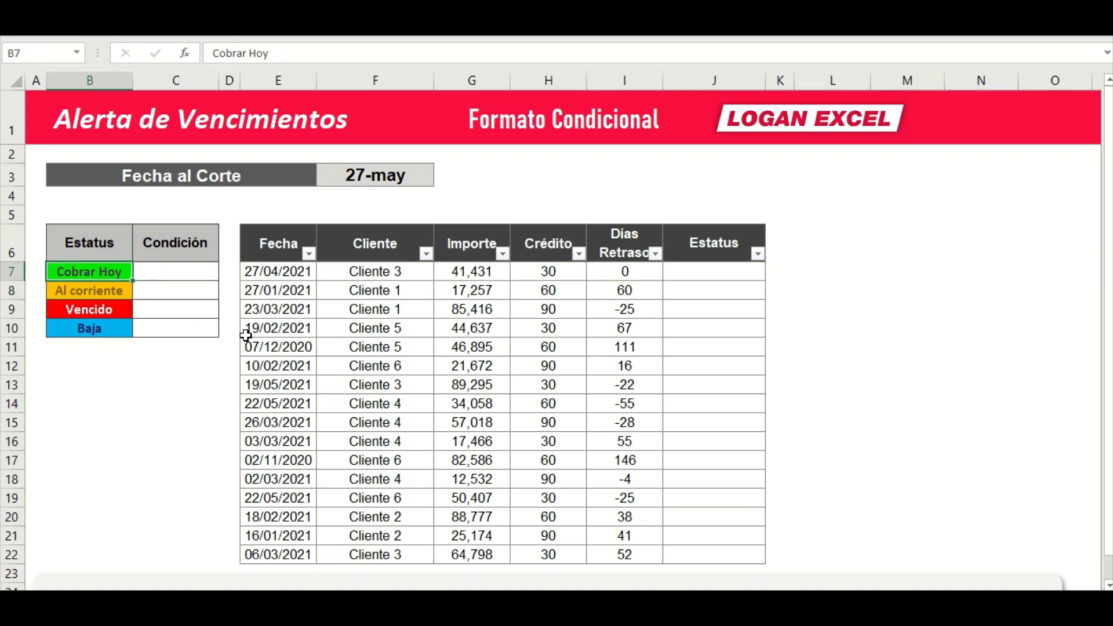
pyautogui.press('Right')
pyautogui.click(600, 273)
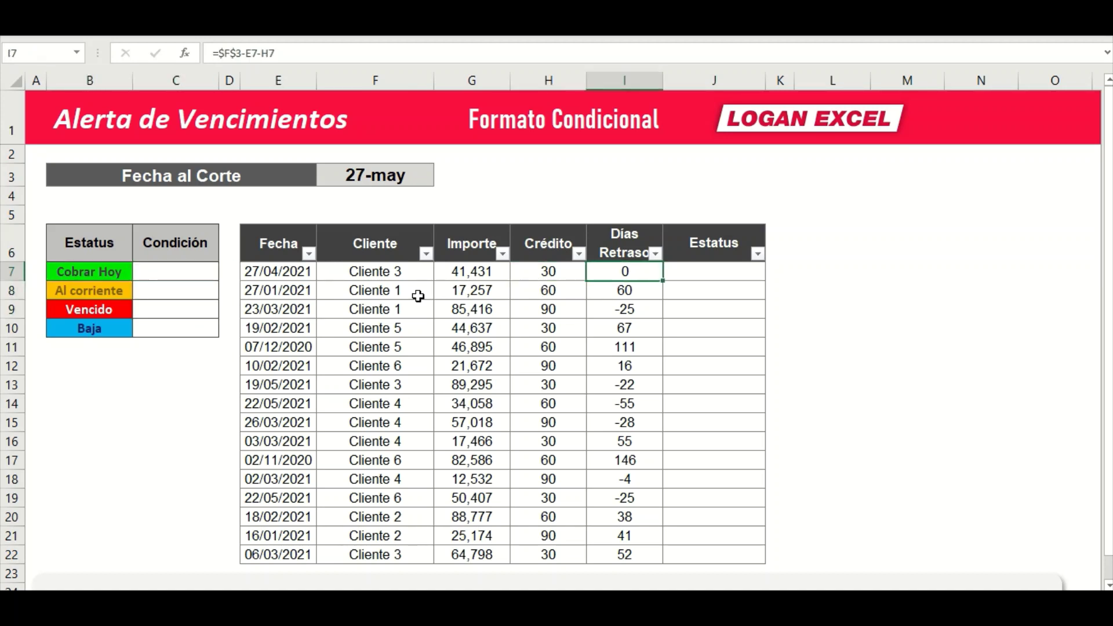
pyautogui.click(195, 273)
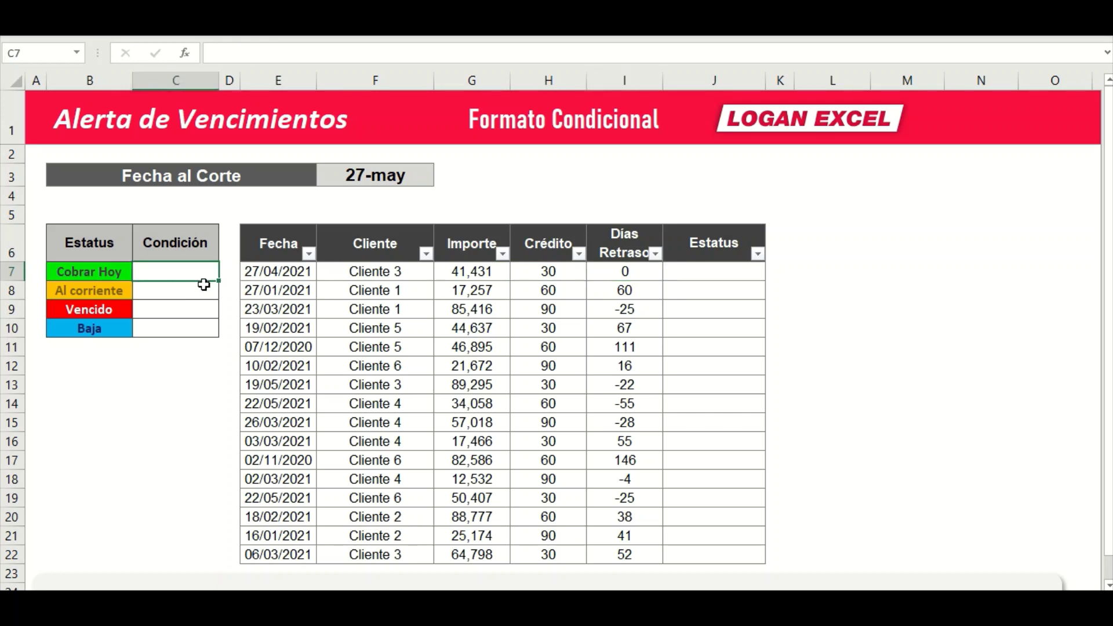
# Enter '=0 in C7 as the Cobrar Hoy condition
pyautogui.write('=')
pyautogui.press('Escape')
pyautogui.write("'")
pyautogui.write('=')
pyautogui.write('0')
pyautogui.press('Return')
pyautogui.press('Up')
# Review the negative Días Retraso values, such as -25 in I9 and -22 in I13
pyautogui.click(203, 284)
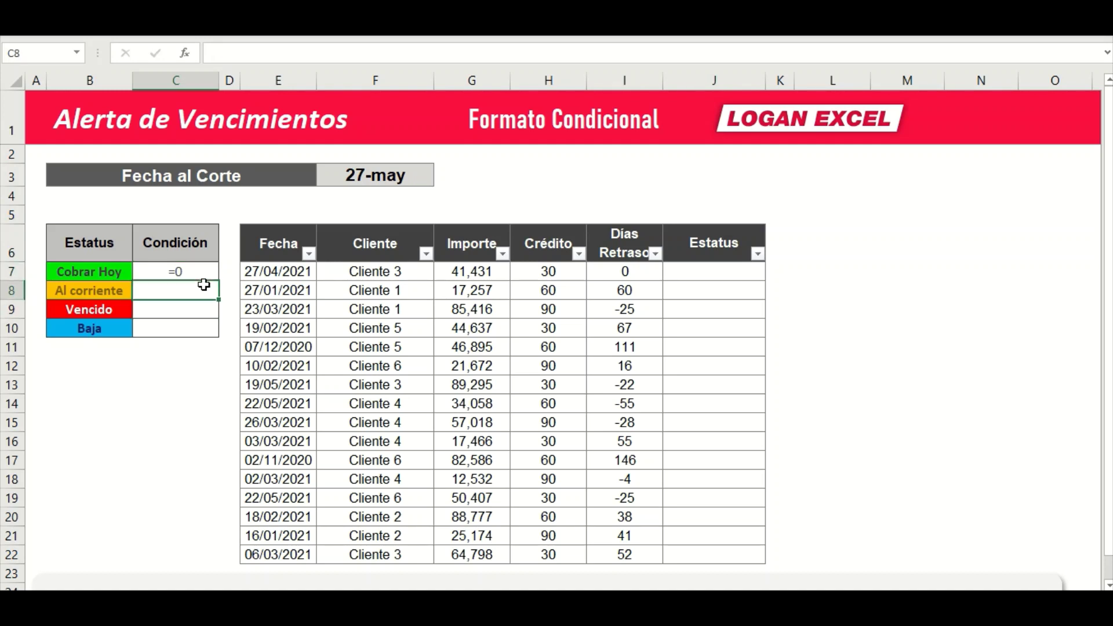
pyautogui.click(632, 313)
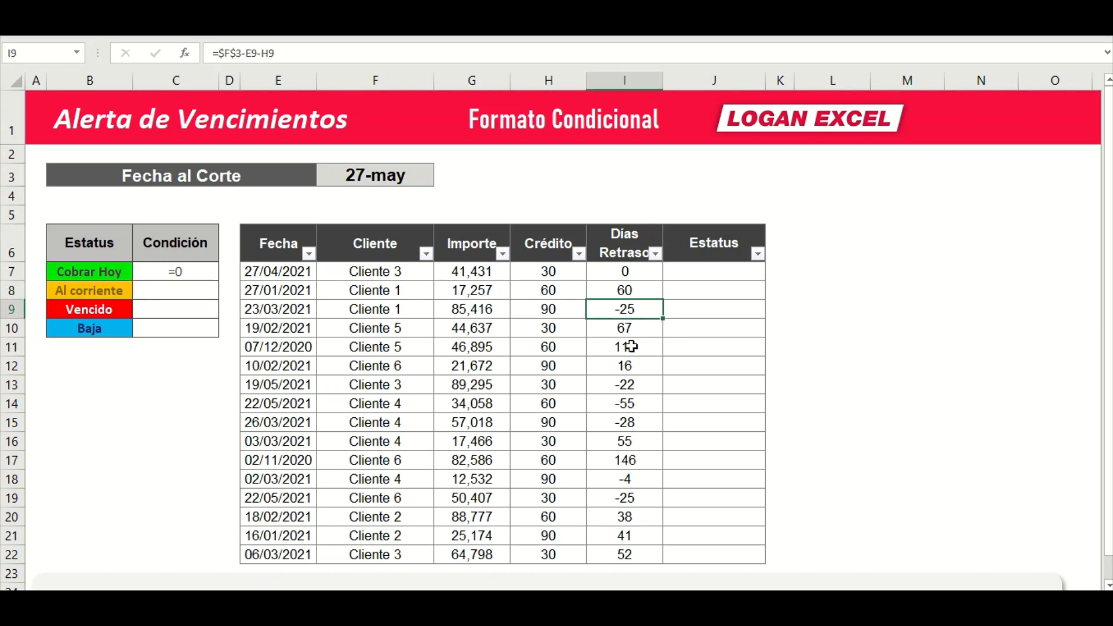
pyautogui.click(627, 371)
pyautogui.click(629, 310)
pyautogui.click(631, 384)
pyautogui.moveTo(632, 388); pyautogui.dragTo(633, 422)
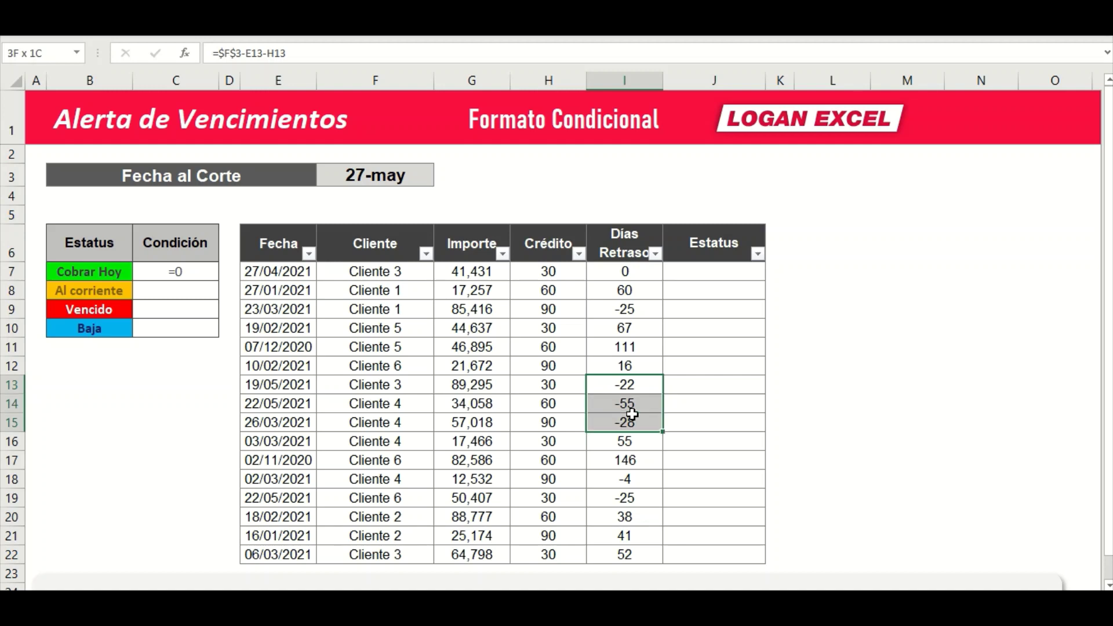
pyautogui.click(624, 481)
pyautogui.click(625, 500)
pyautogui.click(628, 534)
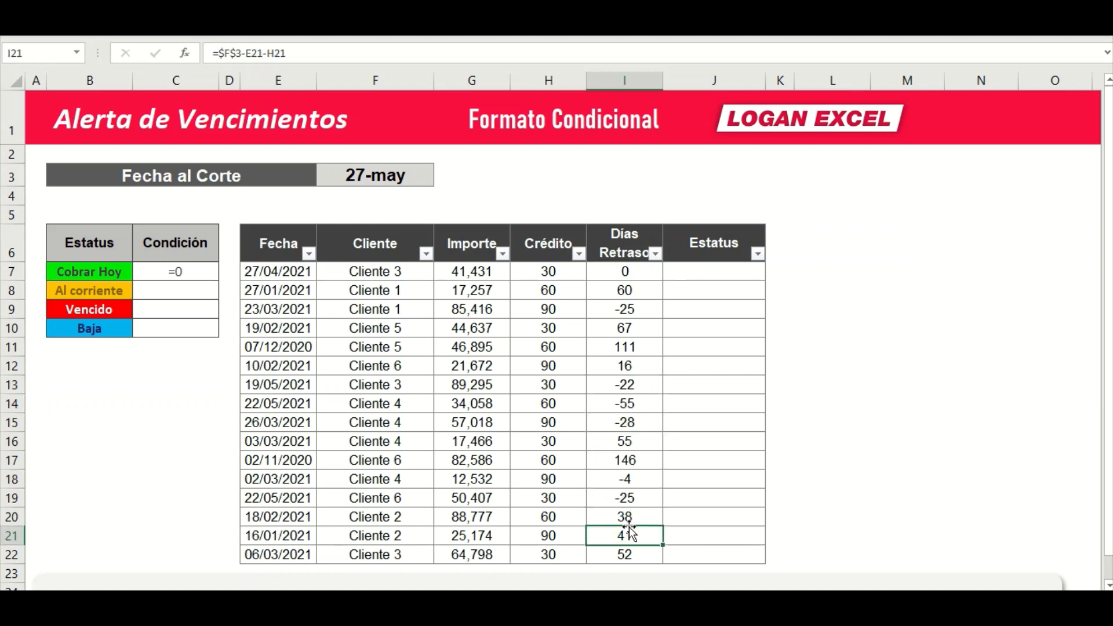
pyautogui.click(624, 322)
pyautogui.click(625, 312)
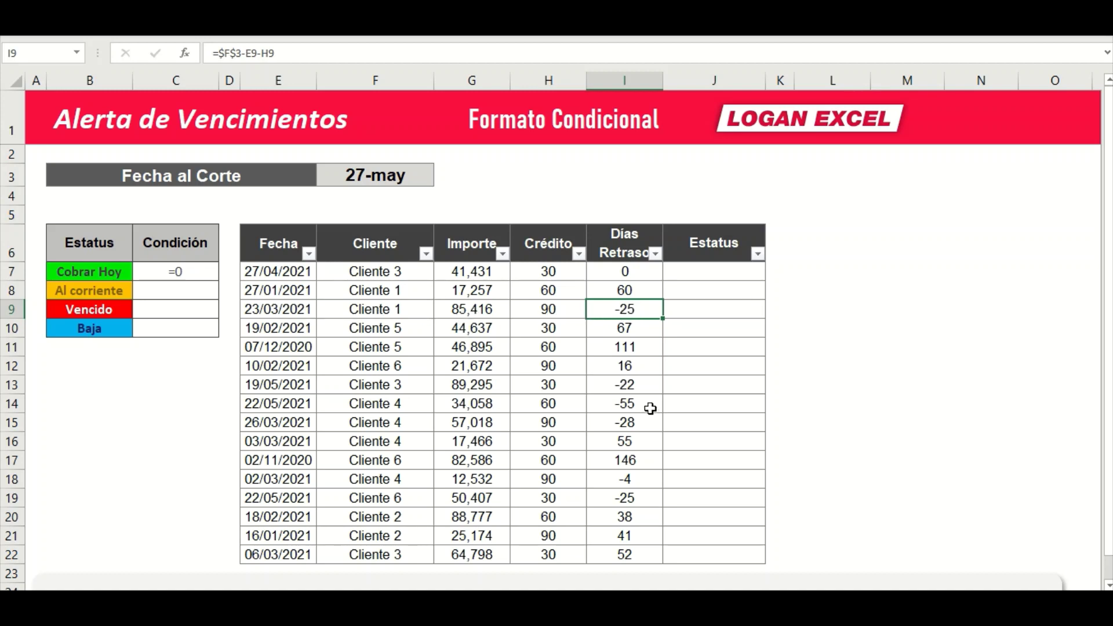
pyautogui.click(637, 386)
pyautogui.click(641, 404)
pyautogui.click(641, 422)
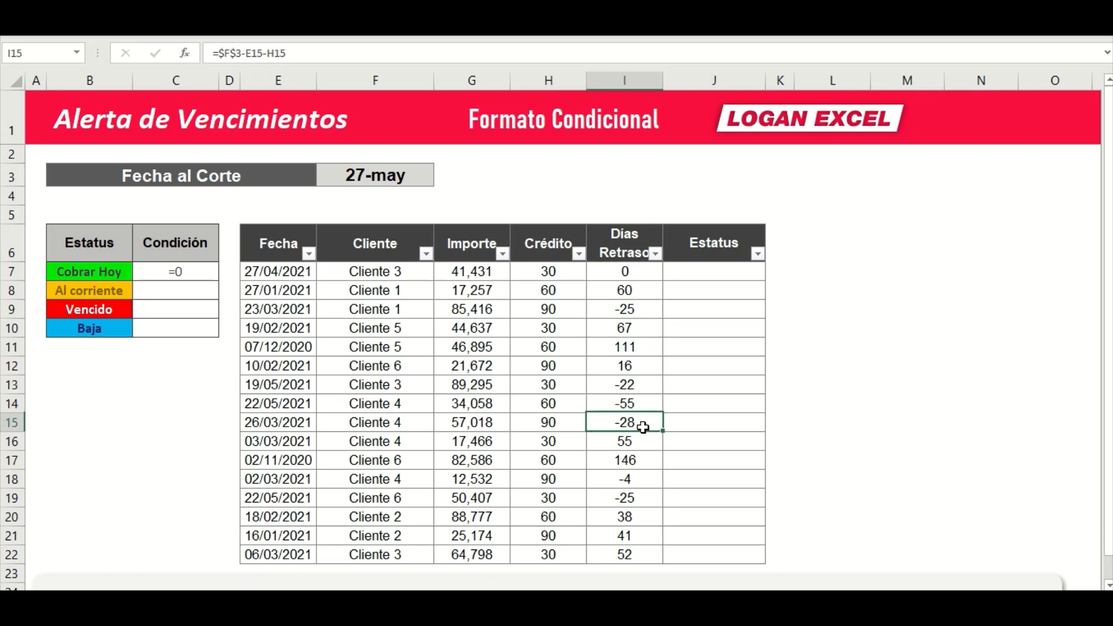
# Enter '< 0 in C8 as the Al corriente condition
pyautogui.click(195, 298)
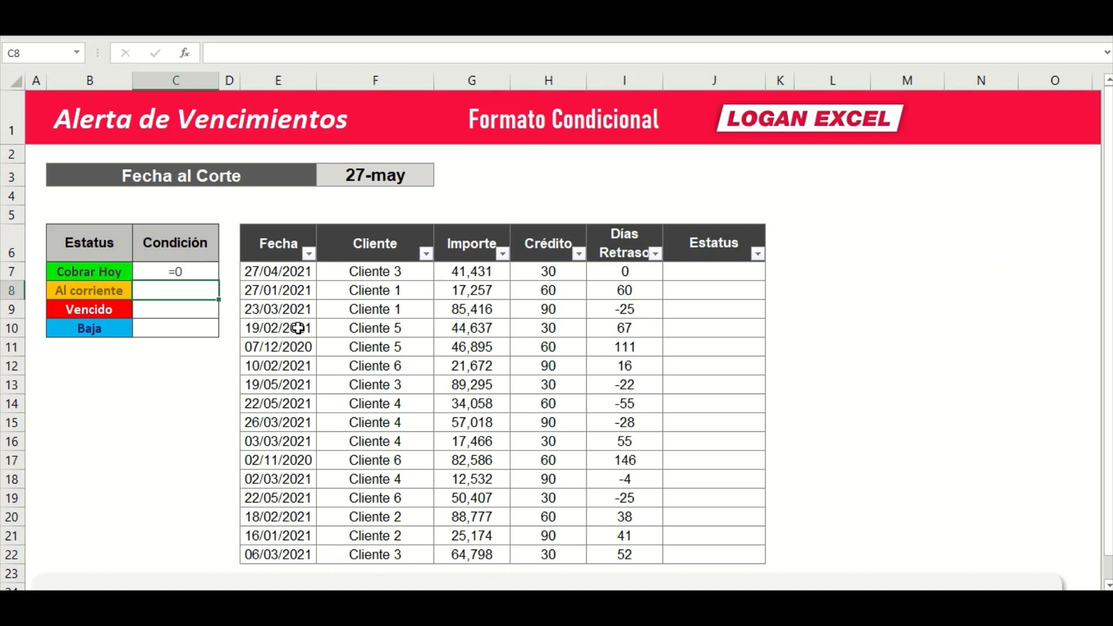
pyautogui.write("'<")
pyautogui.write(' 0')
pyautogui.hotkey('ctrl', 'Return')
# Compare positive Días Retraso values like 60 and 111 against the Vencido and Baja rows
pyautogui.click(180, 313)
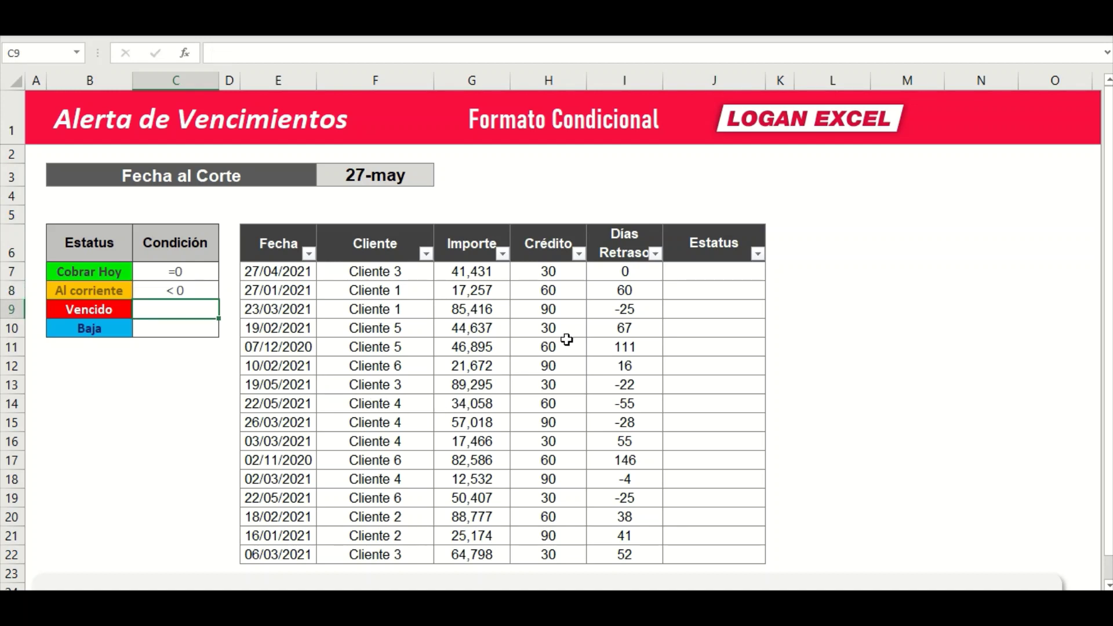
pyautogui.click(618, 381)
pyautogui.click(207, 316)
pyautogui.click(200, 334)
pyautogui.click(612, 341)
pyautogui.click(205, 326)
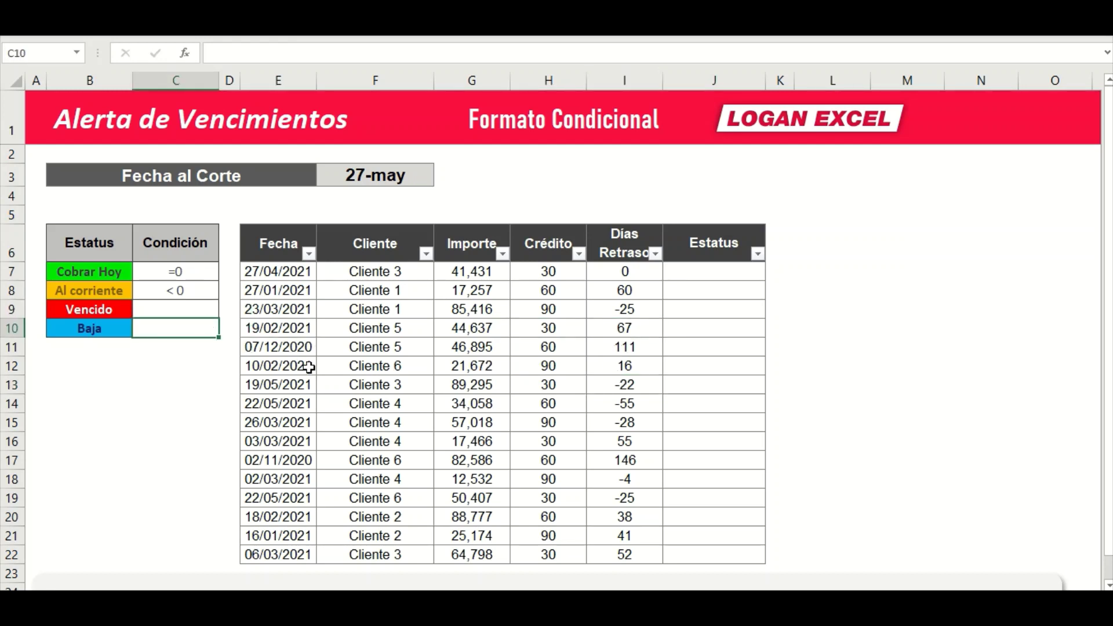
pyautogui.click(204, 311)
pyautogui.click(621, 292)
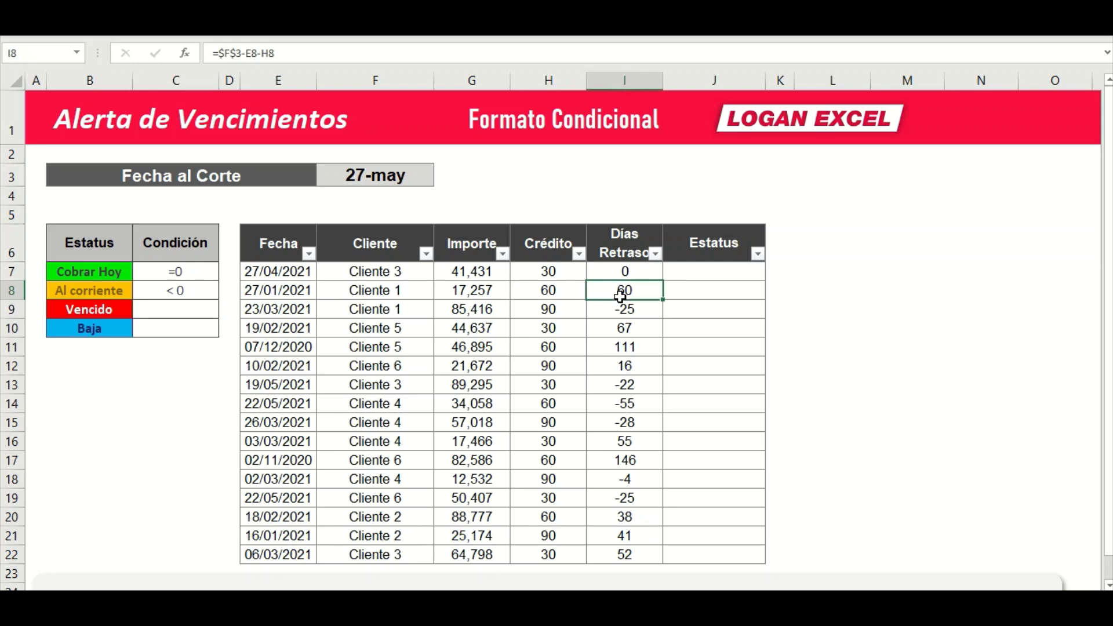
pyautogui.press('Down')
pyautogui.press('Down')
pyautogui.press('Down')
pyautogui.click(623, 292)
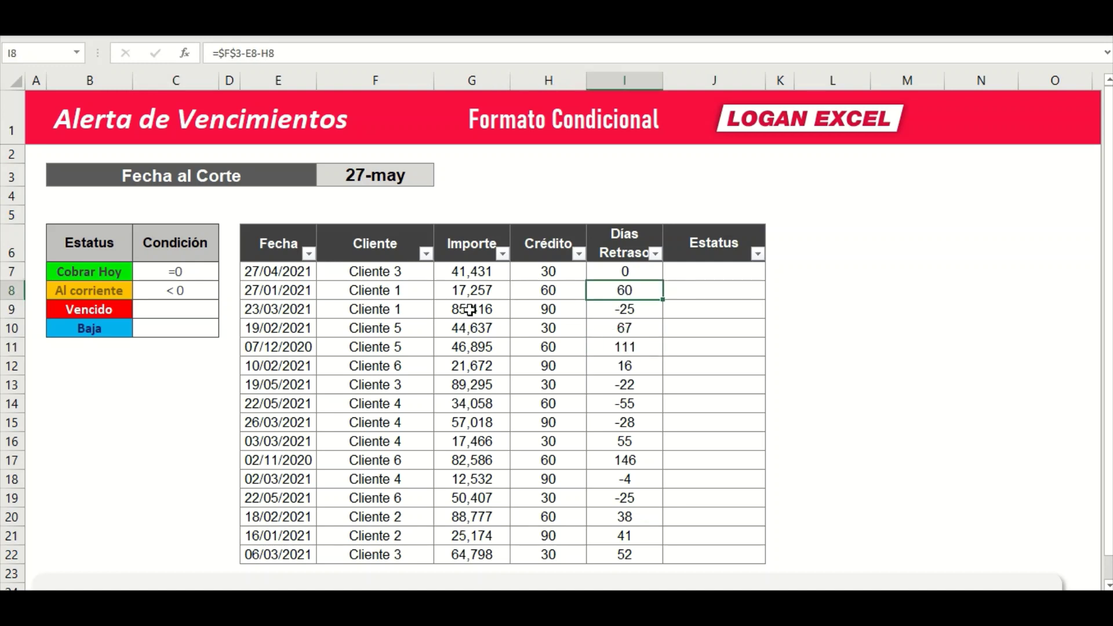
pyautogui.click(163, 316)
# Enter '> 0 in C9 as the Vencido condition
pyautogui.write("'")
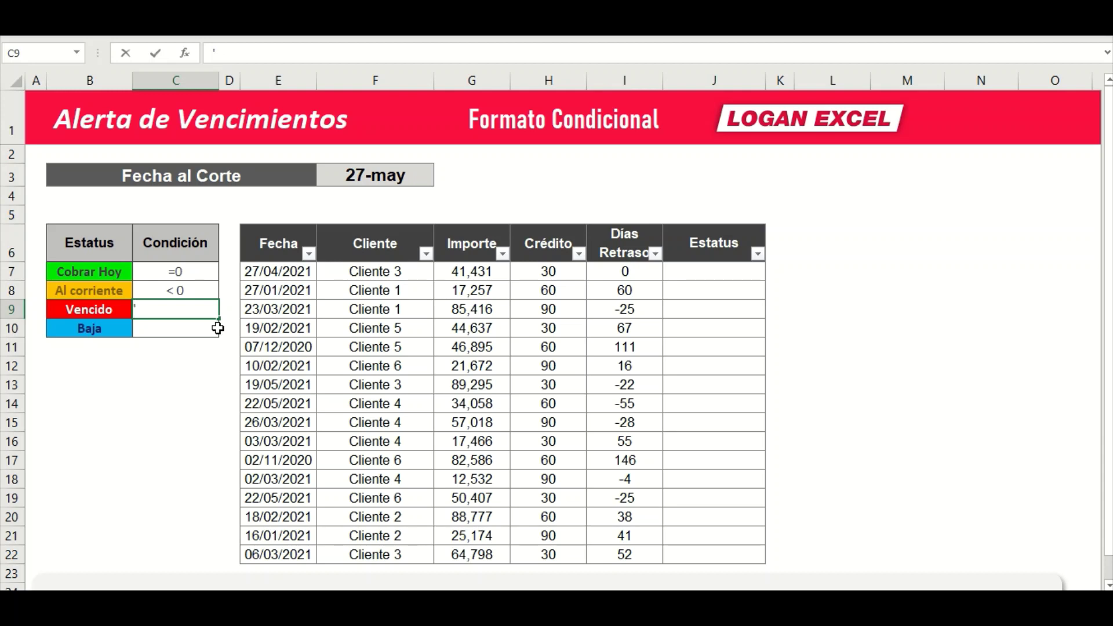
pyautogui.write('>0')
pyautogui.press('Return')
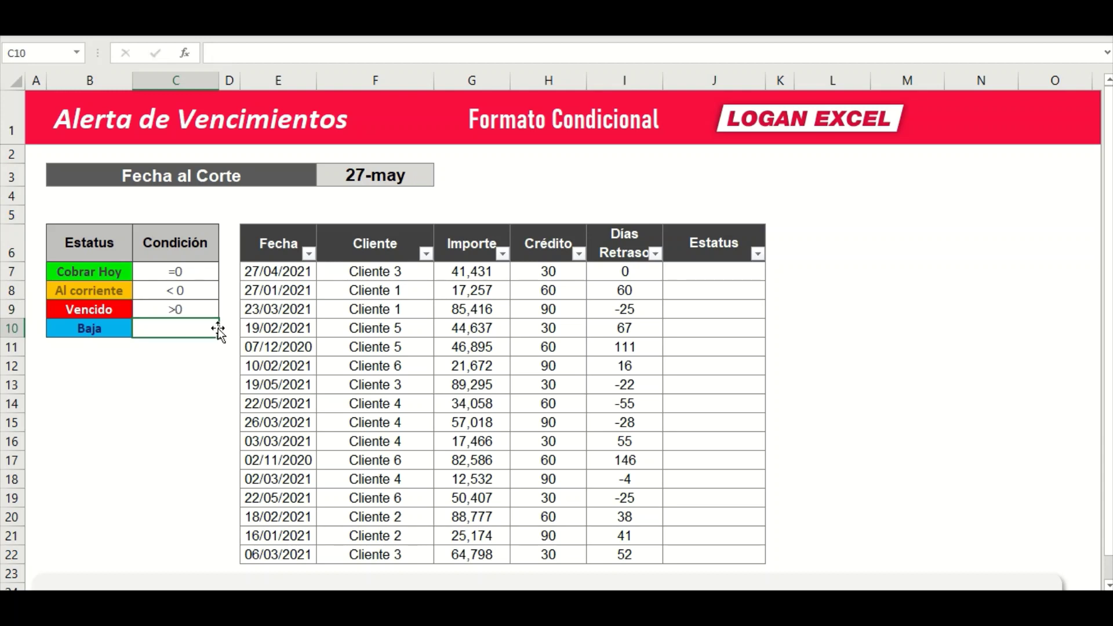
pyautogui.click(207, 310)
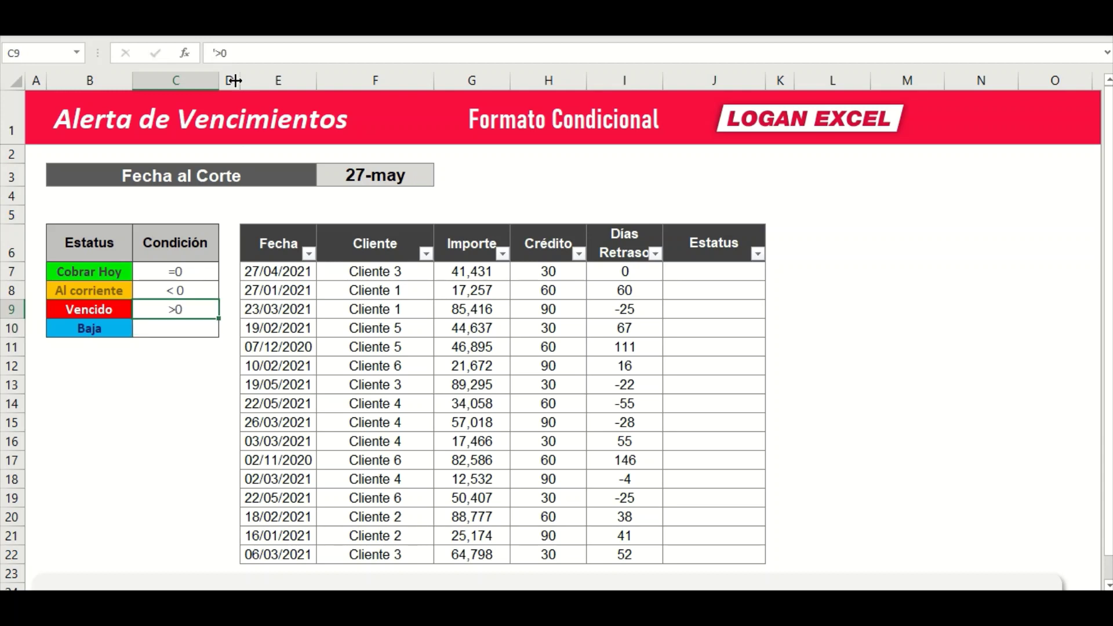
pyautogui.click(233, 56)
pyautogui.press('Left')
pyautogui.press('Return')
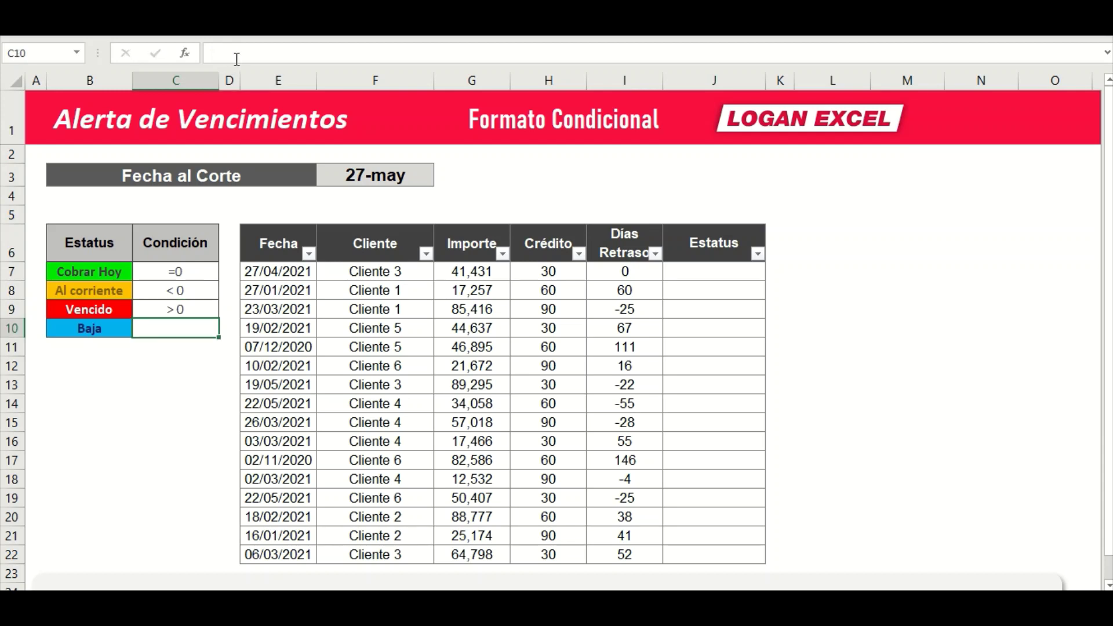
pyautogui.click(163, 391)
# Select and review the whole Días Retraso column before the Baja condition
pyautogui.click(186, 324)
pyautogui.click(574, 371)
pyautogui.click(626, 292)
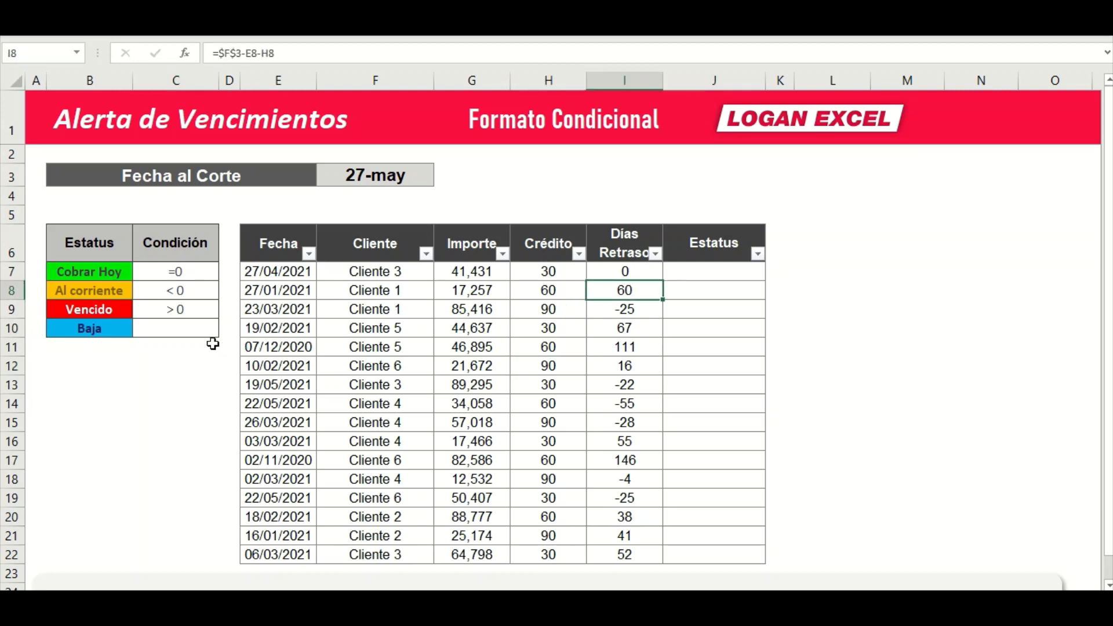
pyautogui.click(182, 325)
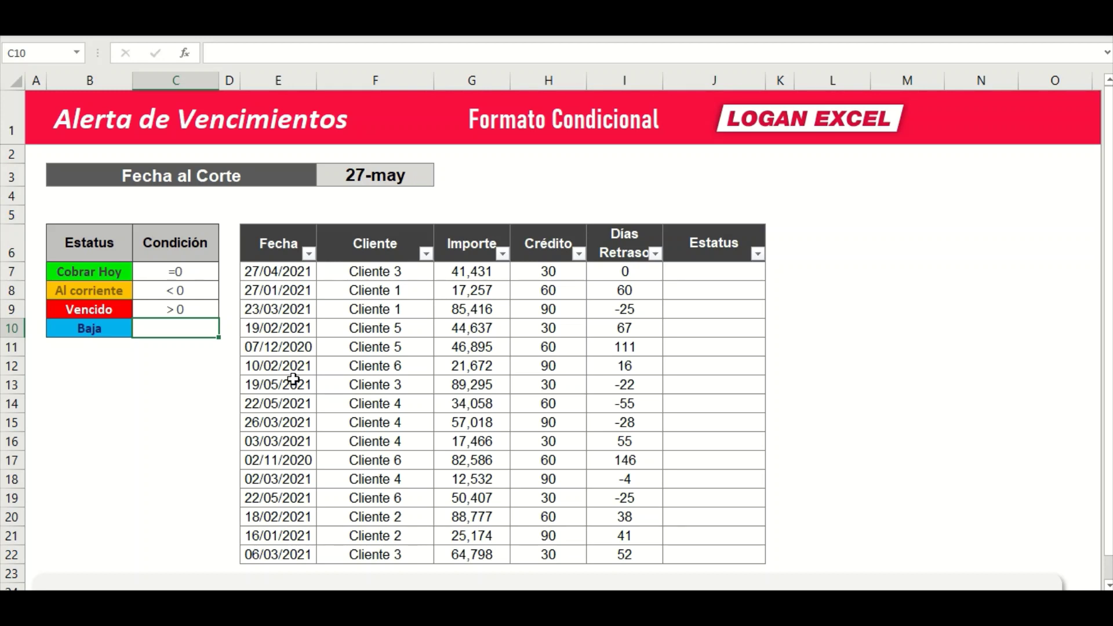
pyautogui.click(548, 331)
pyautogui.moveTo(625, 272); pyautogui.dragTo(652, 550)
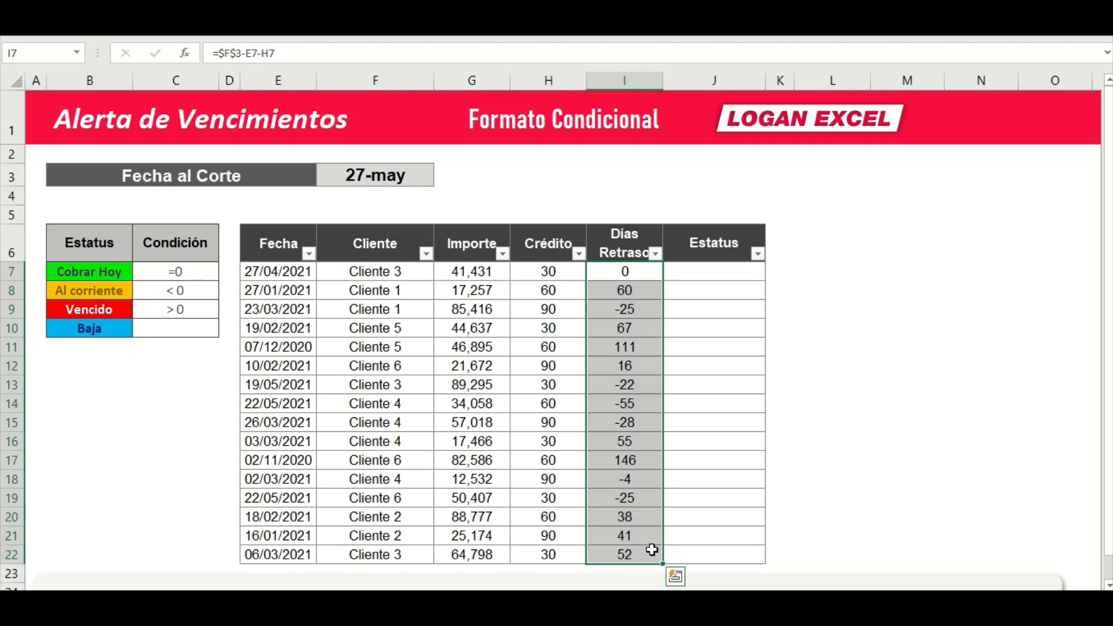
pyautogui.click(427, 385)
pyautogui.click(168, 313)
pyautogui.click(187, 334)
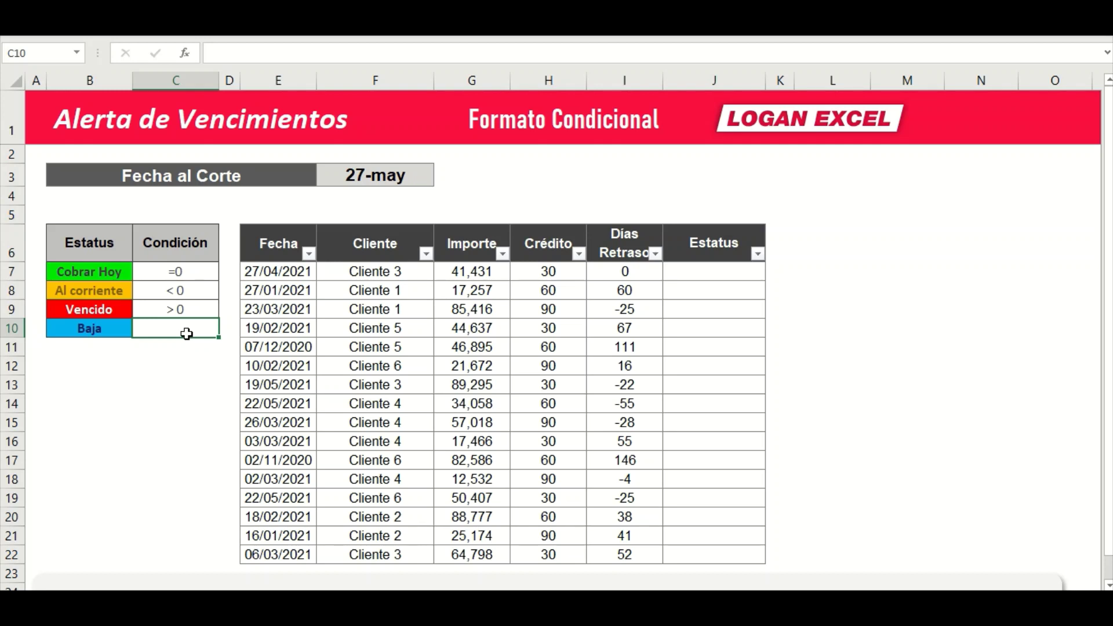
# Enter '> 90 in C10 as the Baja condition, correcting a typo
pyautogui.write("'")
pyautogui.write('>')
pyautogui.write('920')
pyautogui.press('BackSpace')
pyautogui.press('BackSpace')
pyautogui.write('0')
pyautogui.press('Return')
pyautogui.click(186, 333)
pyautogui.click(226, 53)
pyautogui.press('Return')
# Review the delay values alongside the four conditions in C7:C10
pyautogui.click(554, 342)
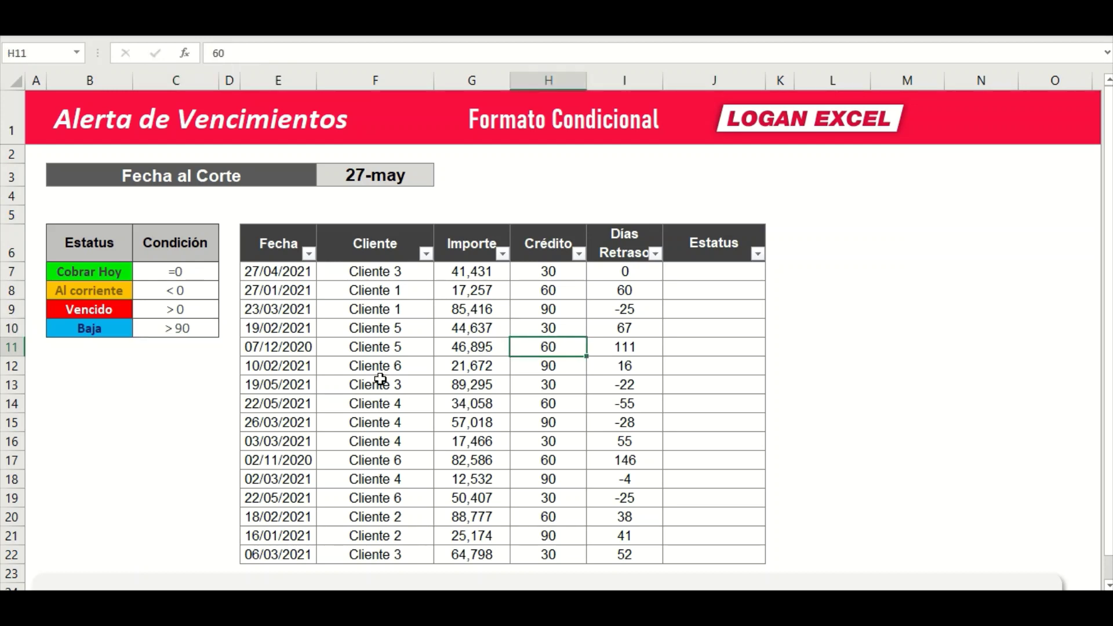
pyautogui.moveTo(301, 404); pyautogui.dragTo(737, 403)
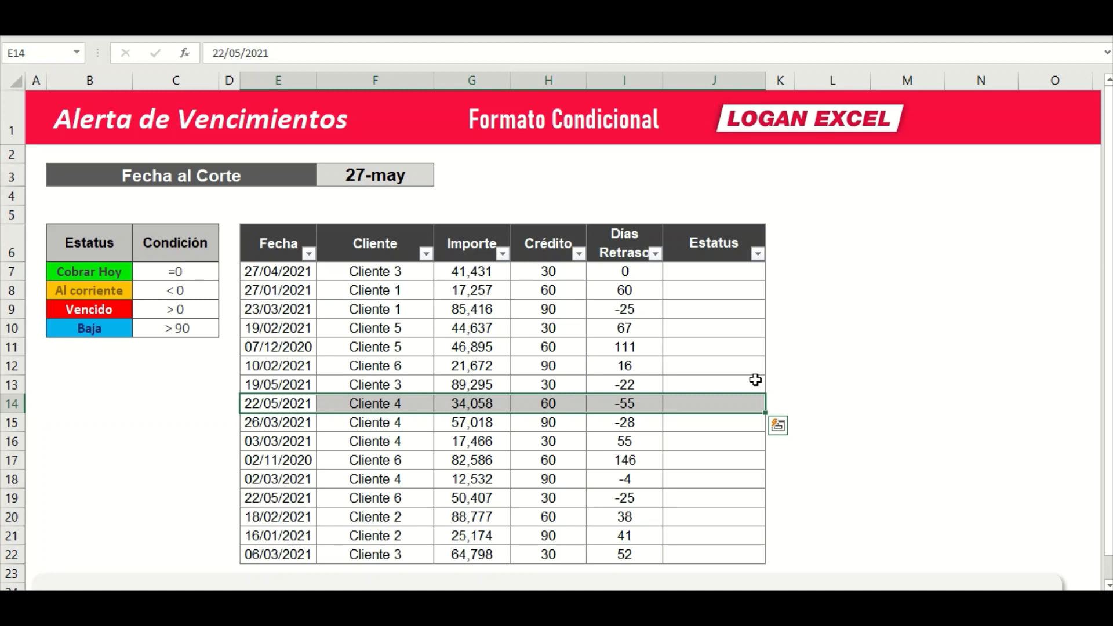
pyautogui.click(548, 365)
pyautogui.click(624, 385)
pyautogui.click(624, 309)
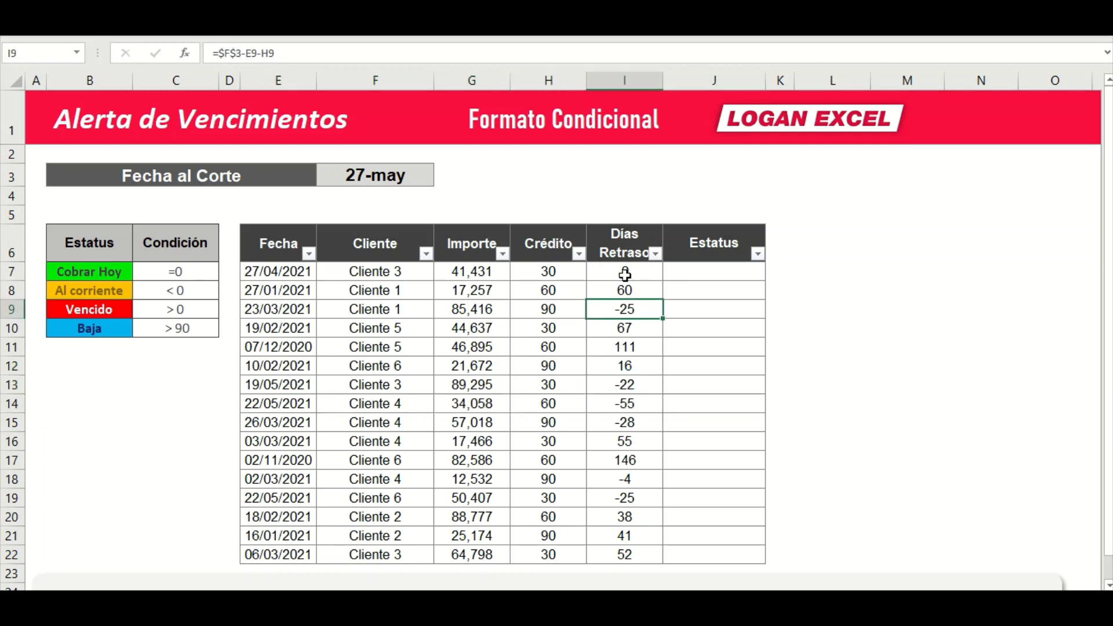
pyautogui.click(624, 274)
pyautogui.moveTo(185, 270); pyautogui.dragTo(189, 327)
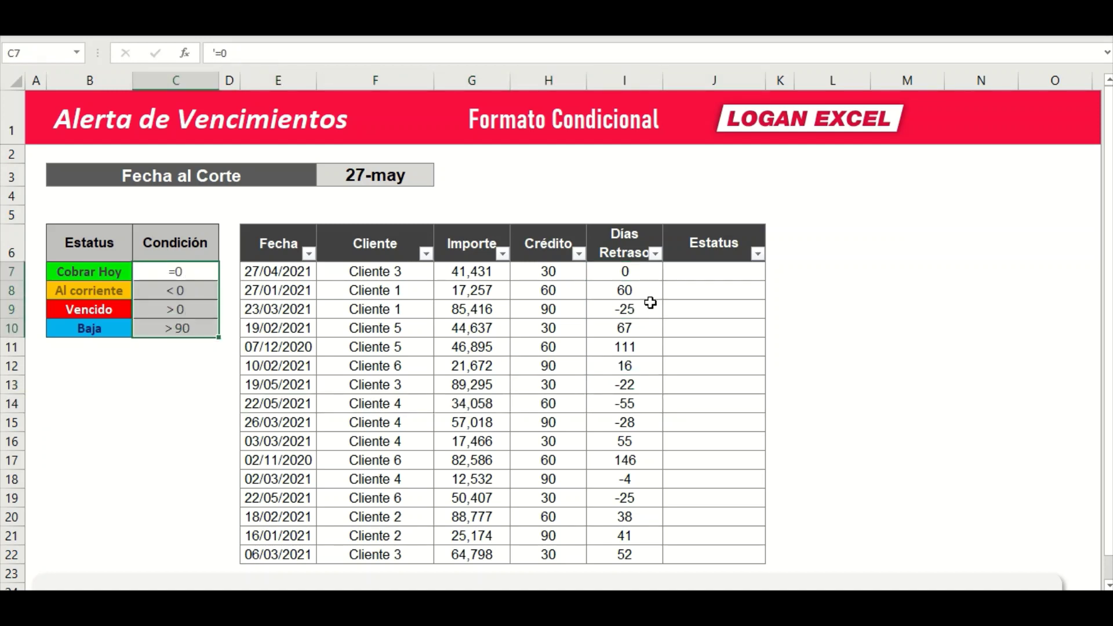
pyautogui.click(624, 275)
pyautogui.click(698, 274)
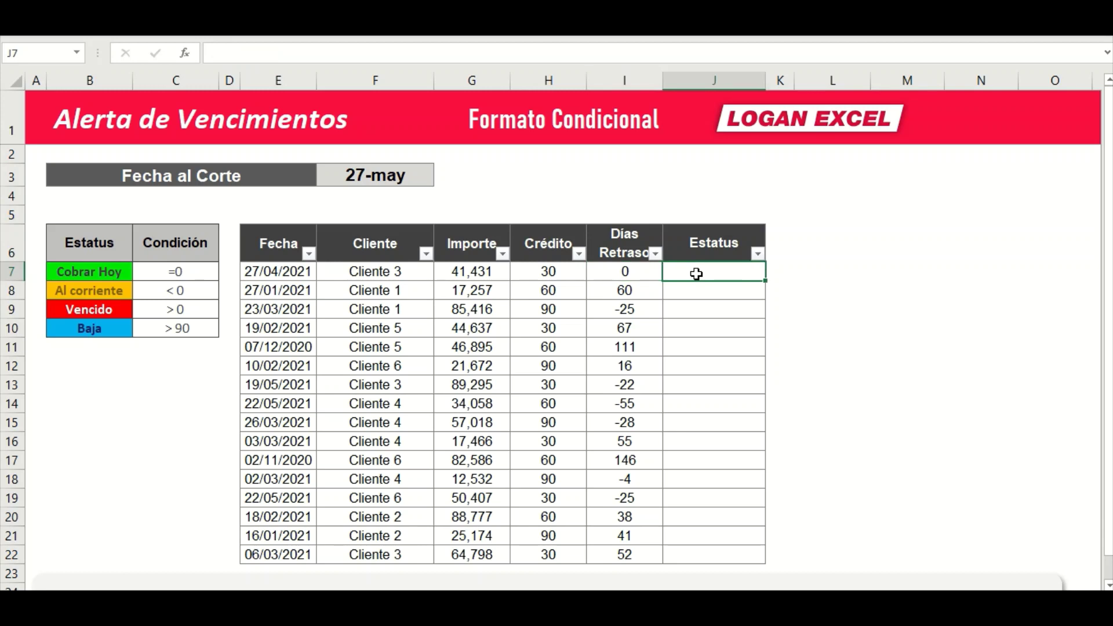
# Enter =SI(I7=0,"Cobrar Hoy",) in Estatus cell J7
pyautogui.click(698, 311)
pyautogui.click(702, 290)
pyautogui.click(713, 271)
pyautogui.write('=')
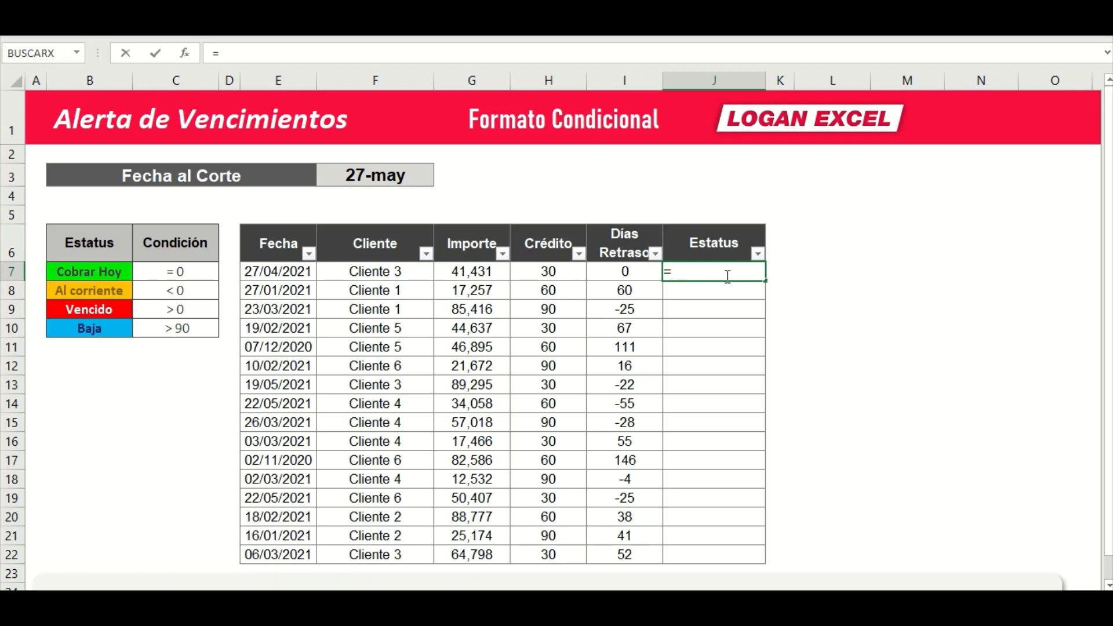
pyautogui.write('si')
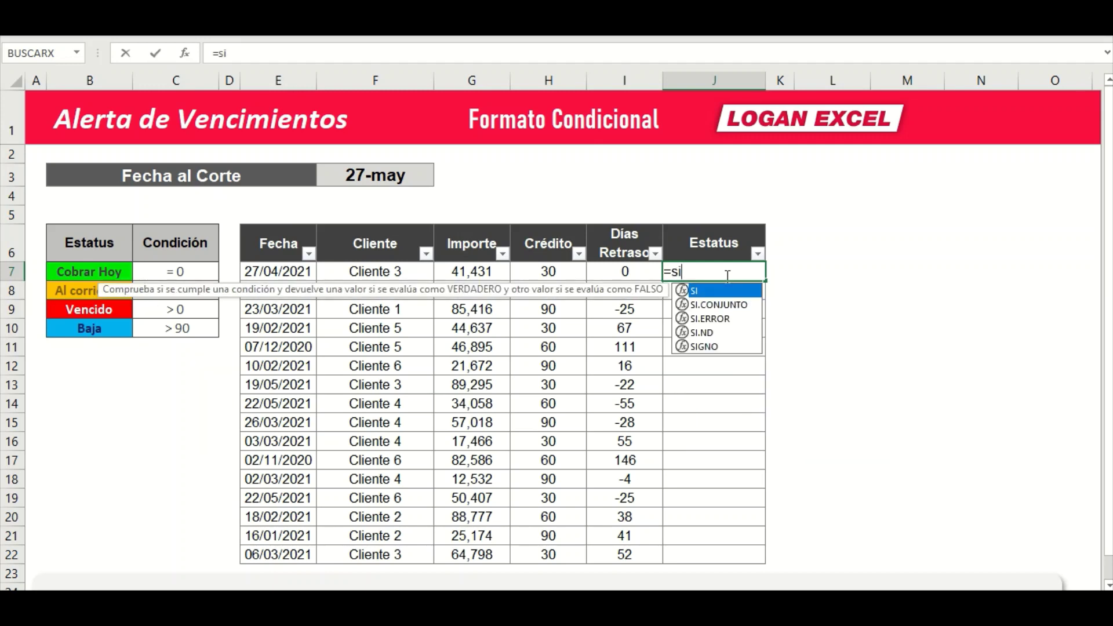
pyautogui.write('(')
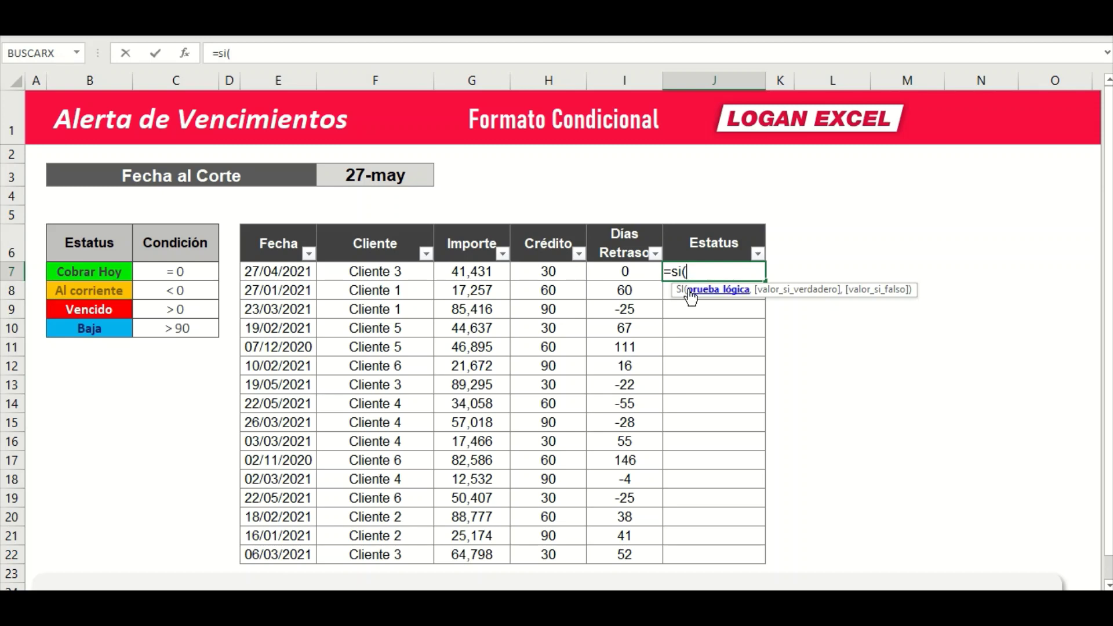
pyautogui.click(641, 271)
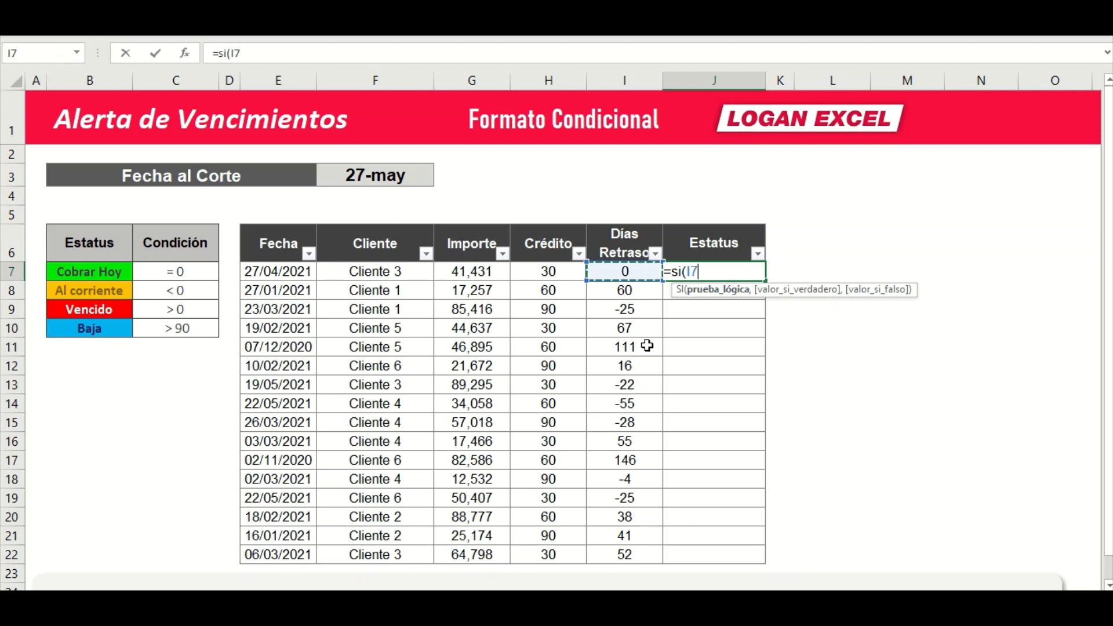
pyautogui.write('=')
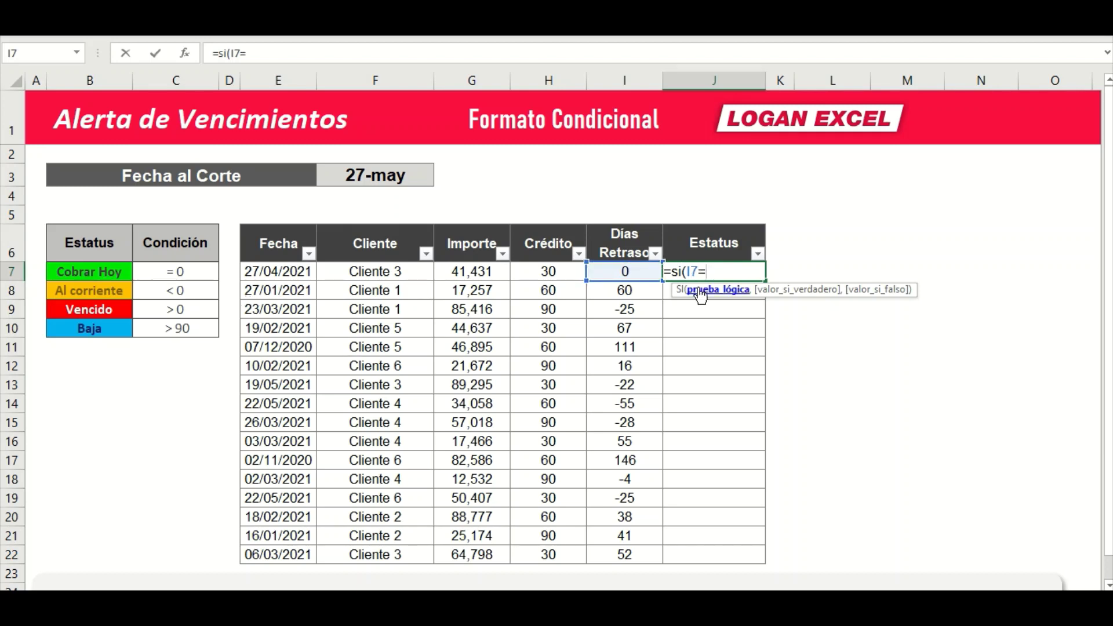
pyautogui.write('0,')
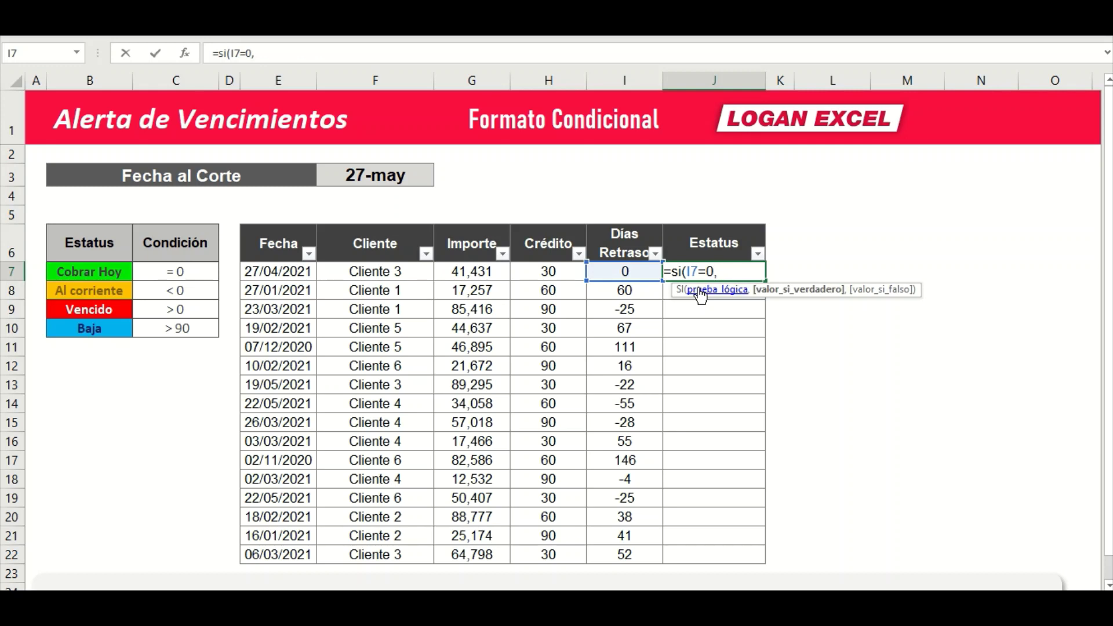
pyautogui.write('"')
pyautogui.write('Cobrar')
pyautogui.write(' Hoy')
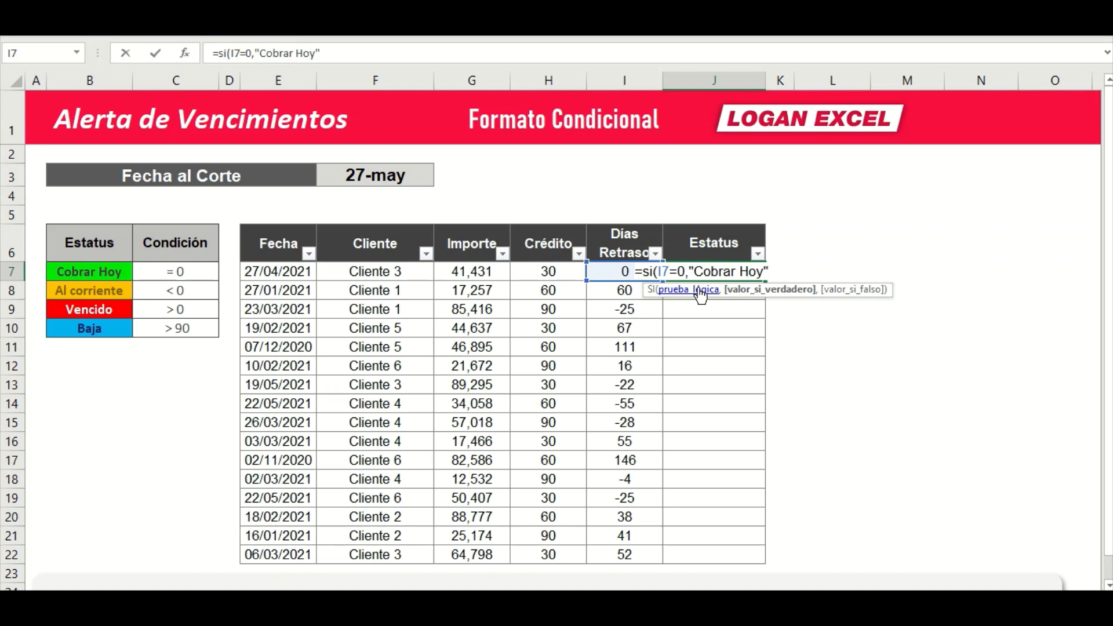
pyautogui.write(',')
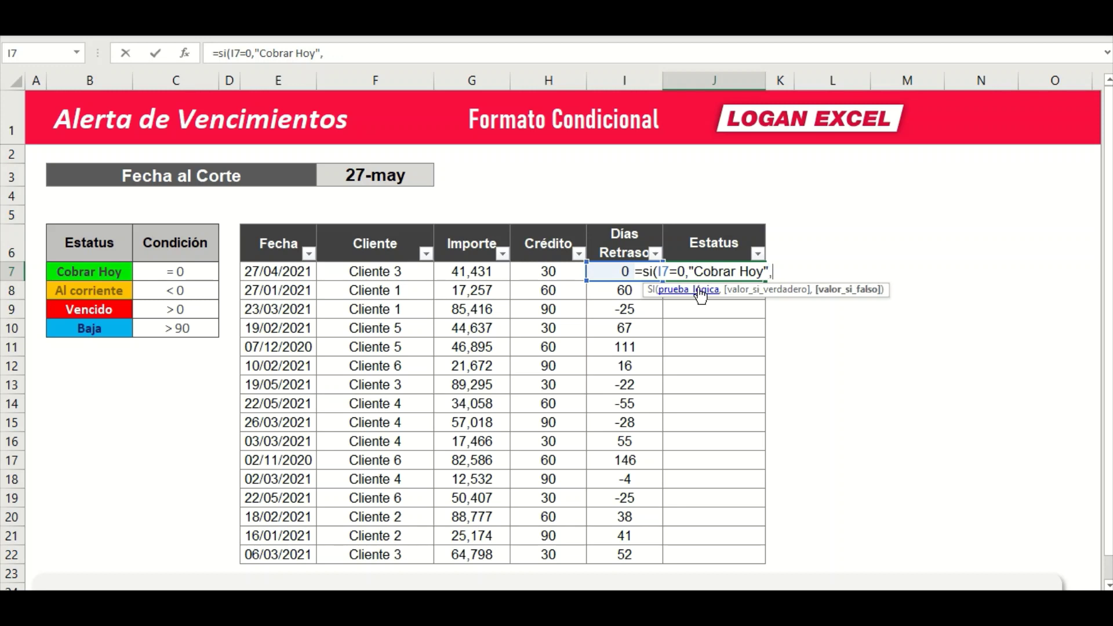
pyautogui.write(')')
pyautogui.press('Return')
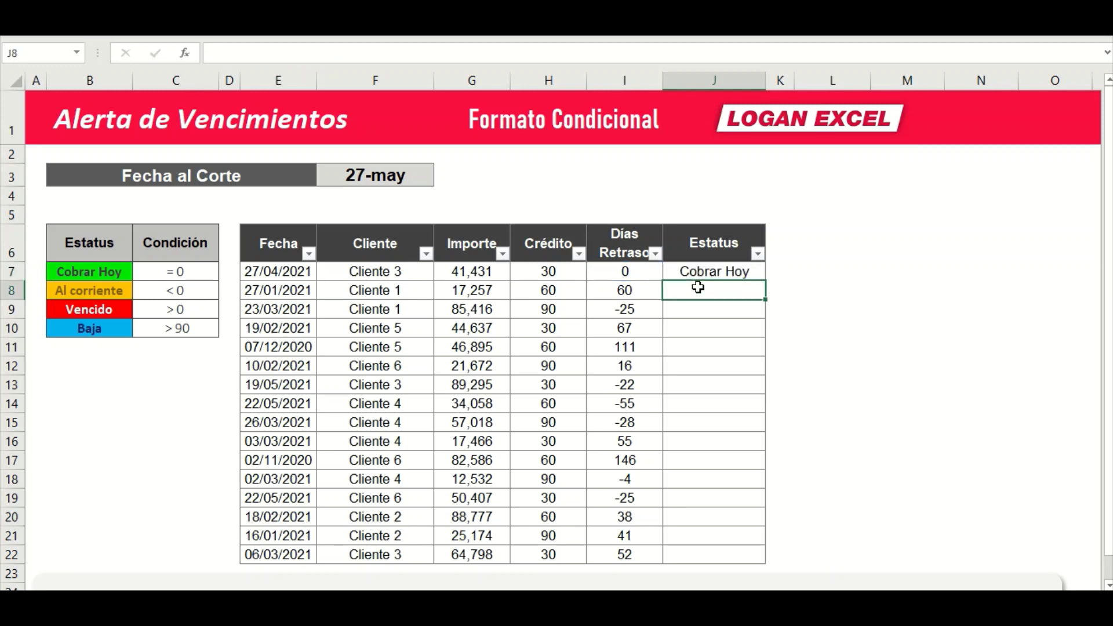
# Review the new Cobrar Hoy formula in J7 without changing it
pyautogui.press('Up')
pyautogui.press('Down')
pyautogui.press('Up')
pyautogui.press('F2')
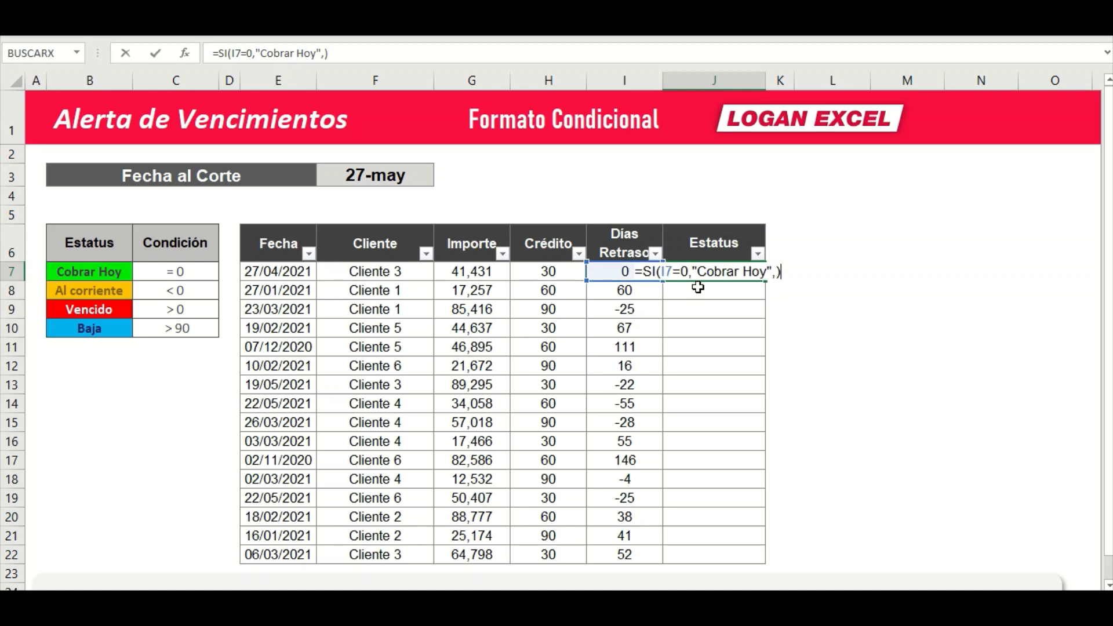
pyautogui.press('Escape')
pyautogui.press('F2')
pyautogui.press('Escape')
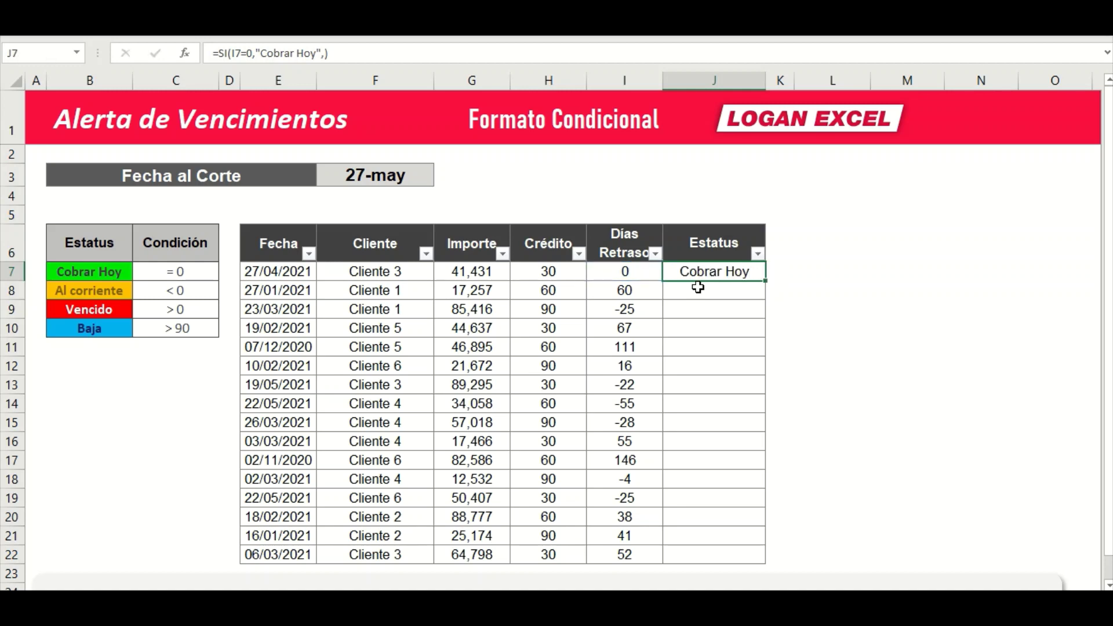
pyautogui.press('F2')
pyautogui.press('Escape')
# Copy J7's Cobrar Hoy formula into J8 and check the result
pyautogui.press('F2')
pyautogui.press('Escape')
pyautogui.hotkey('ctrl', 'c')
pyautogui.click(698, 288)
pyautogui.press('Return')
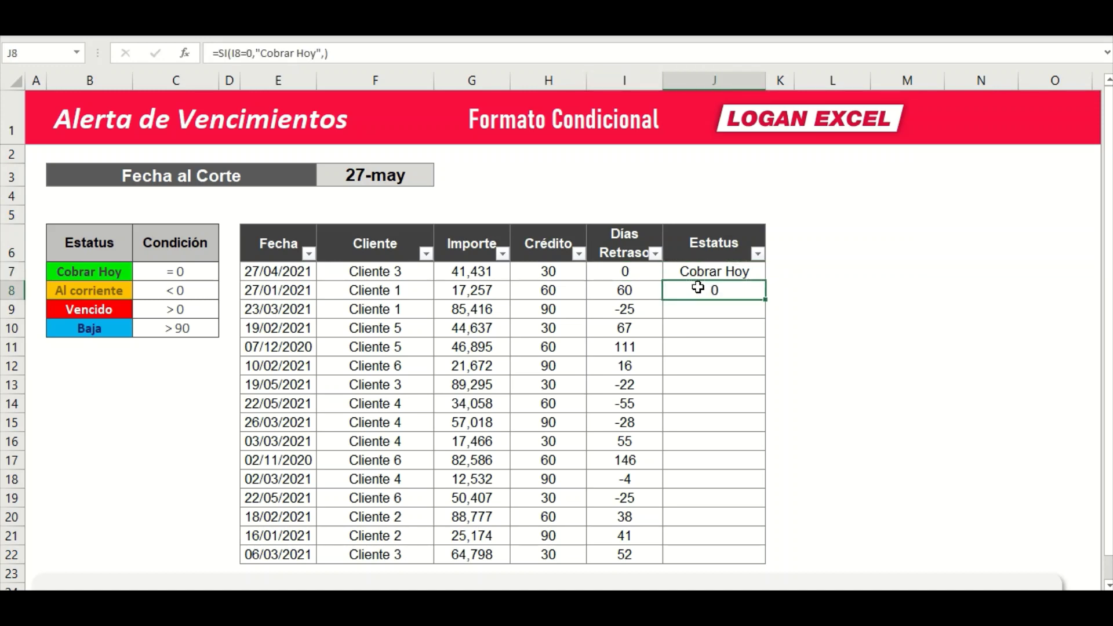
pyautogui.press('F2')
pyautogui.press('Escape')
pyautogui.press('F2')
pyautogui.press('Escape')
# Fill the Cobrar Hoy formula from J8 down through J22
pyautogui.hotkey('ctrl', 'c')
pyautogui.press('Left')
pyautogui.hotkey('ctrl', 'Down')
pyautogui.press('Right')
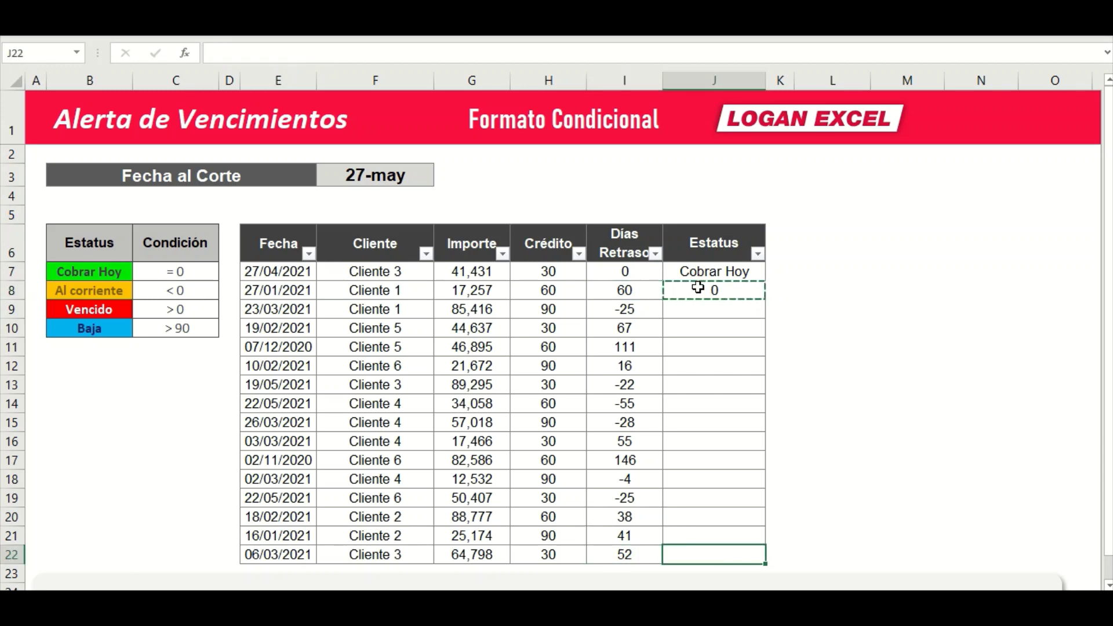
pyautogui.hotkey('ctrl', 'shift', 'Up')
pyautogui.hotkey('ctrl', 'v')
pyautogui.press('Up')
pyautogui.press('Up')
pyautogui.press('Up')
pyautogui.press('Down')
pyautogui.press('Down')
pyautogui.press('Down')
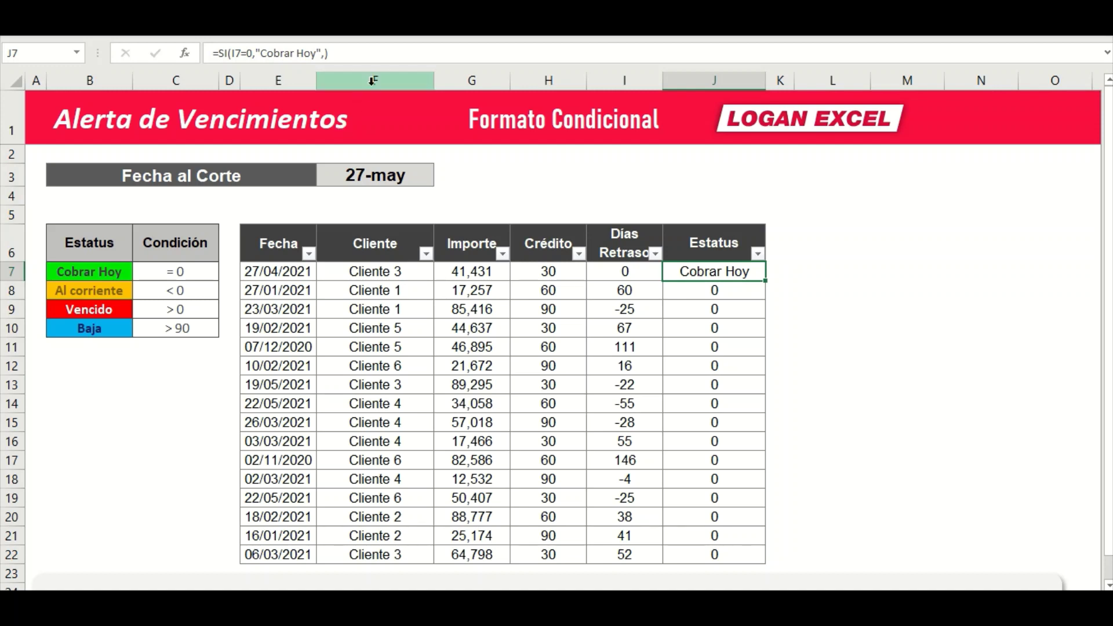
# Add SI(I7<0,"Al corriente",) as the false argument of J7's formula
pyautogui.click(324, 52)
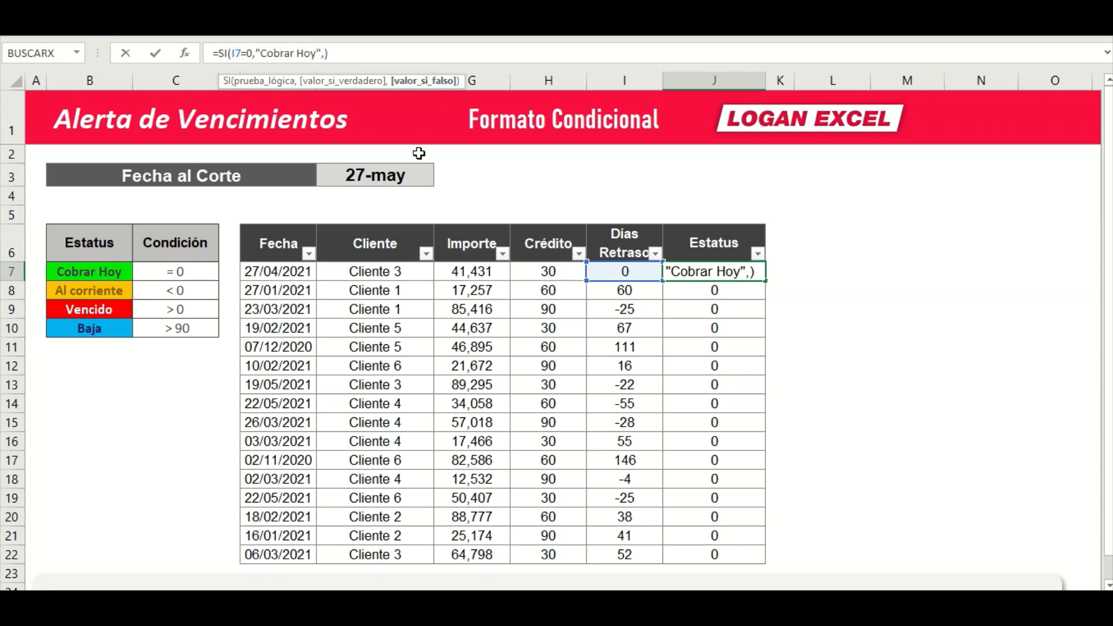
pyautogui.write('s')
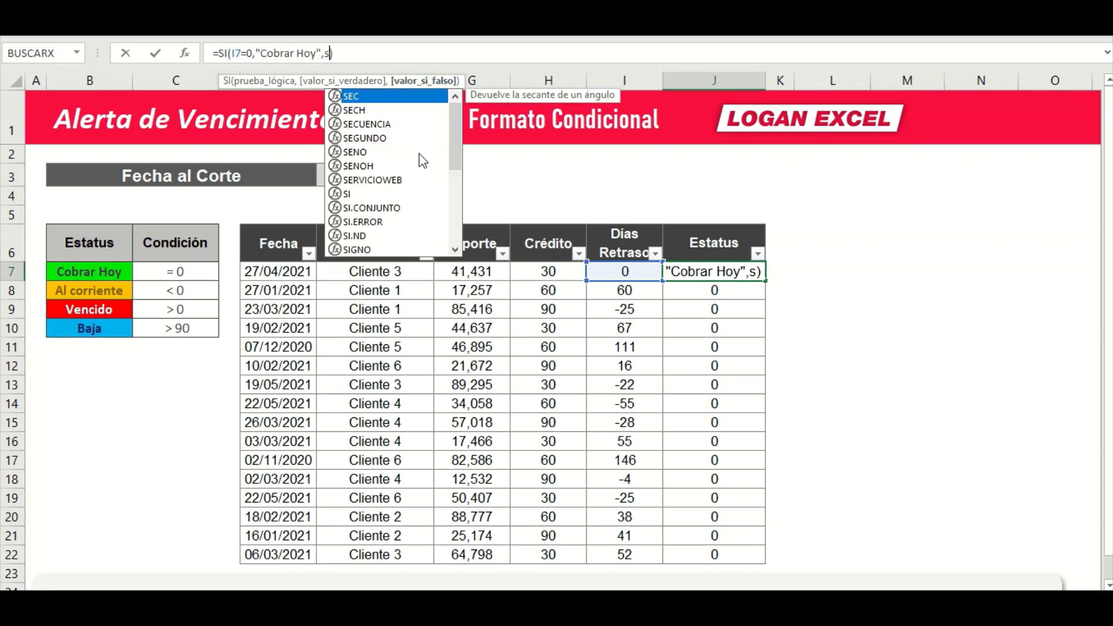
pyautogui.write('i')
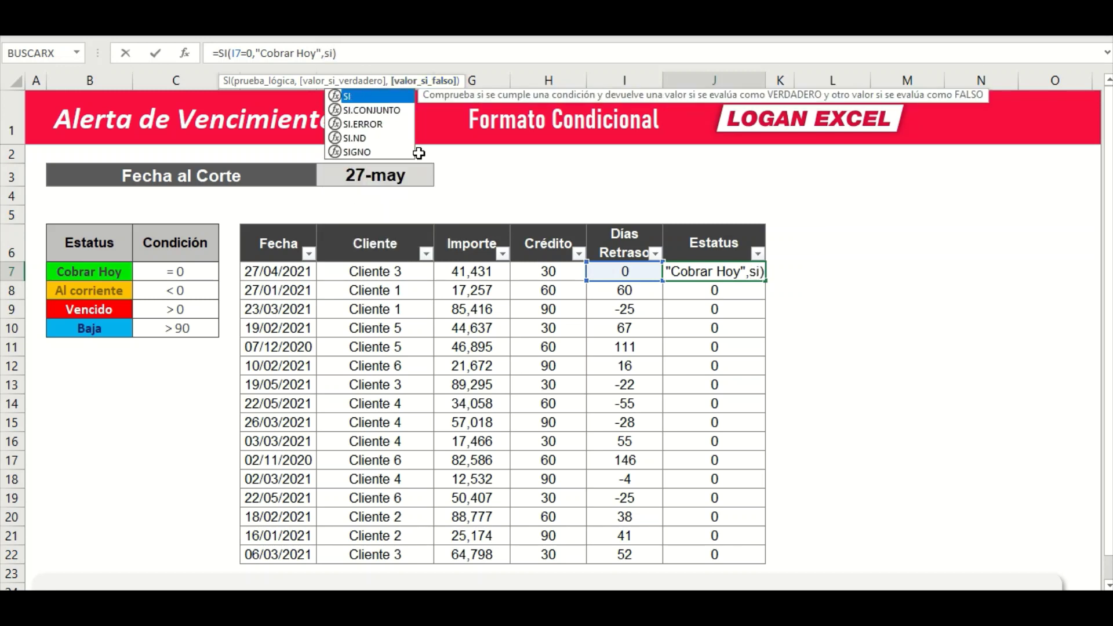
pyautogui.write('(')
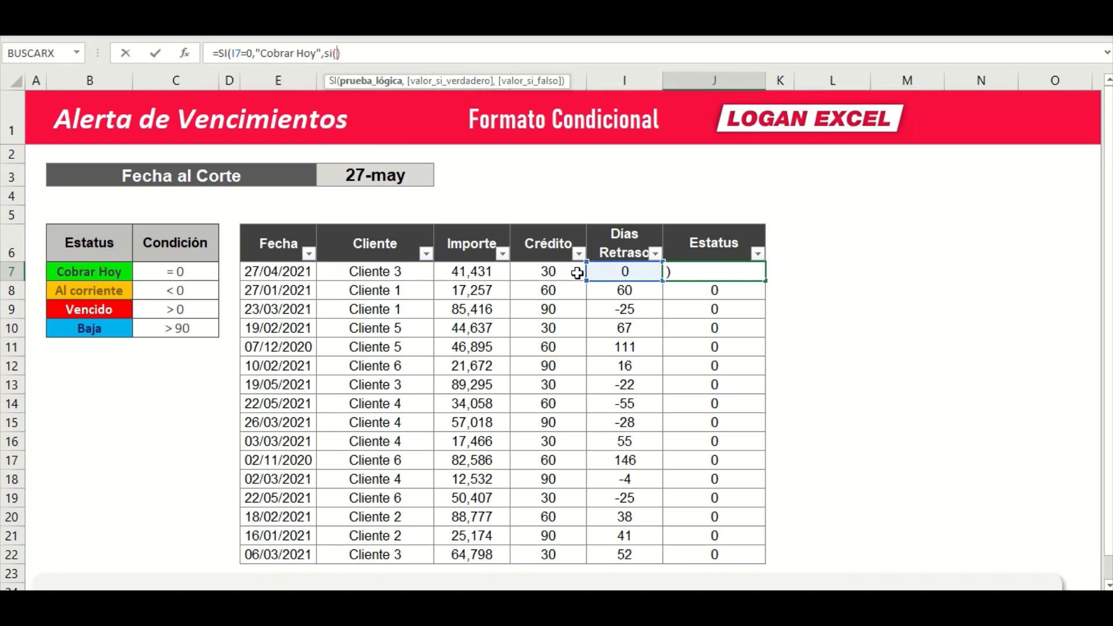
pyautogui.click(613, 274)
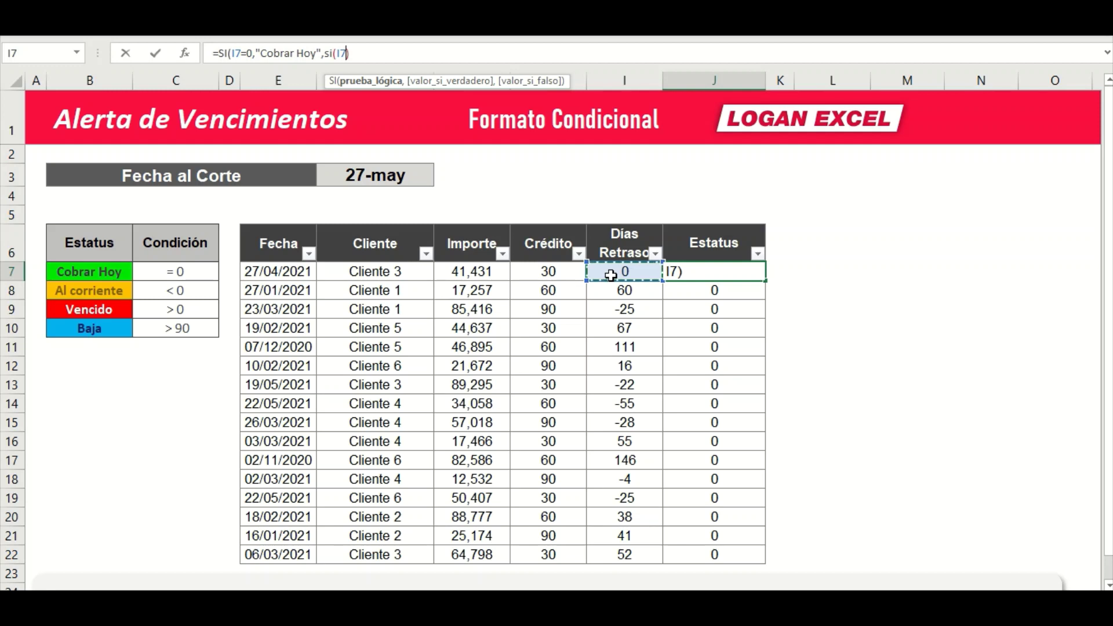
pyautogui.write('<')
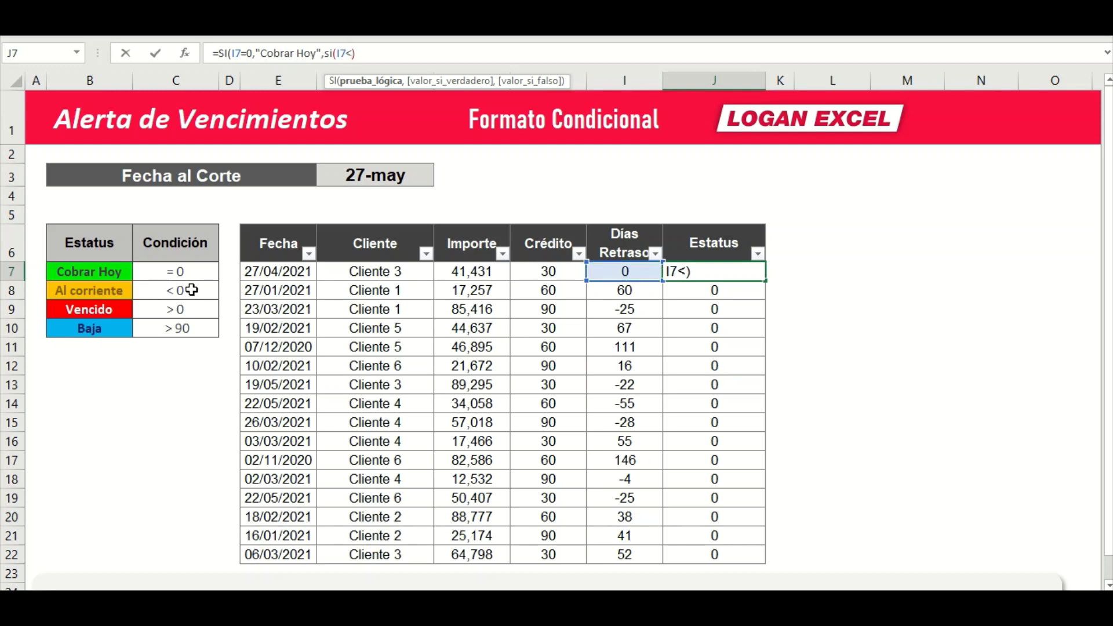
pyautogui.write('0')
pyautogui.write(',')
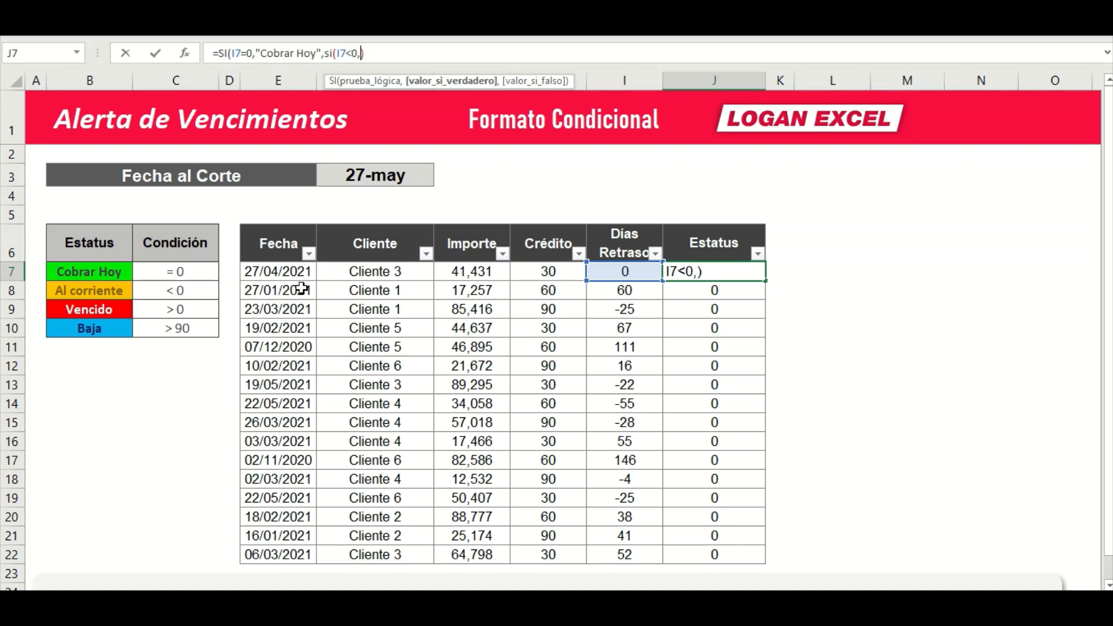
pyautogui.write('"')
pyautogui.write('Al')
pyautogui.write(' co')
pyautogui.write('rriente')
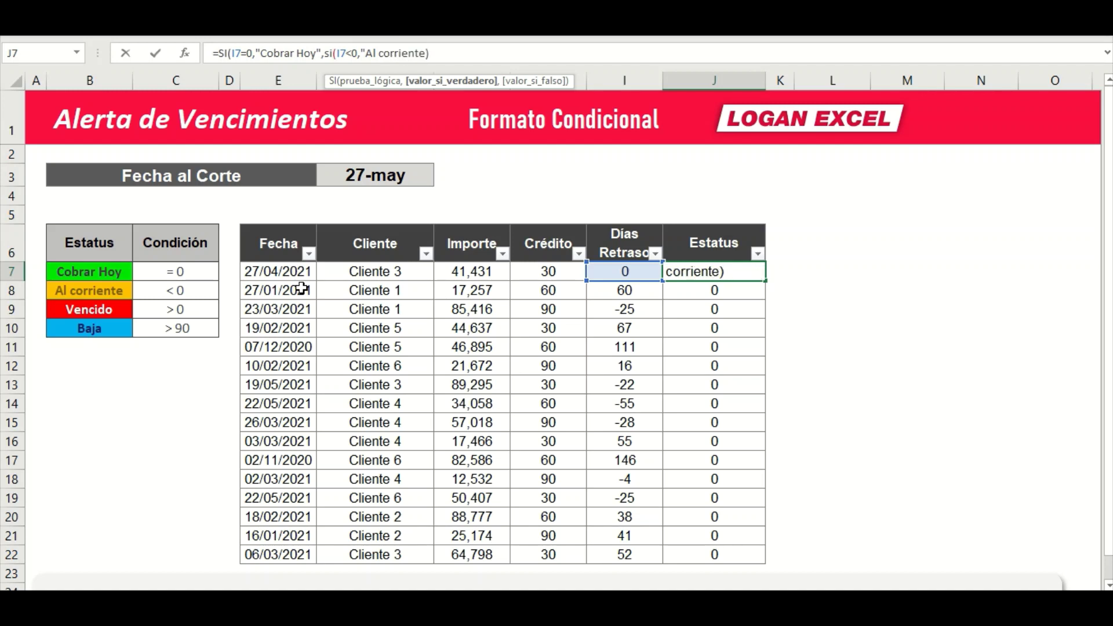
pyautogui.write('"')
pyautogui.write(',)')
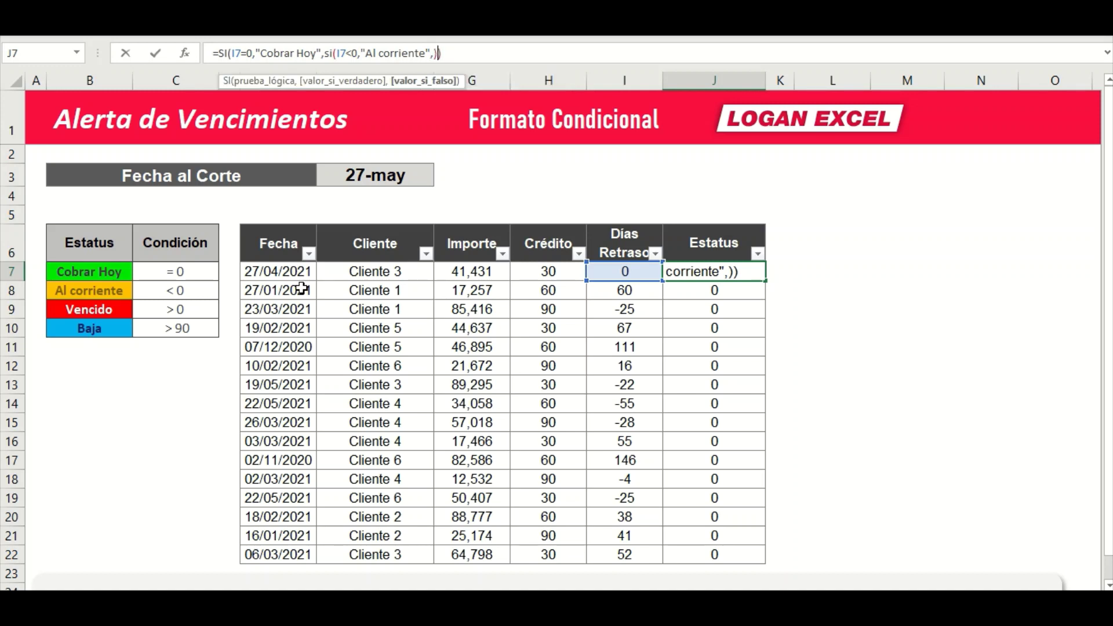
pyautogui.press('Return')
pyautogui.press('Up')
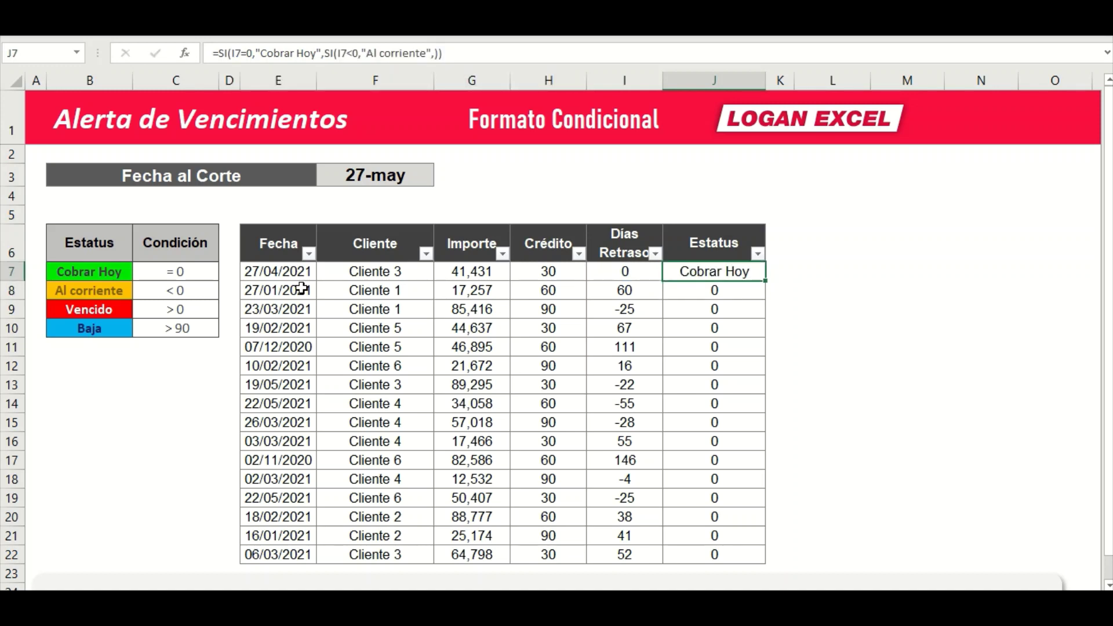
# Copy the nested J7 formula down the Estatus column to J22
pyautogui.hotkey('ctrl', 'c')
pyautogui.hotkey('ctrl', 'shift', 'Down')
pyautogui.hotkey('ctrl', 'v')
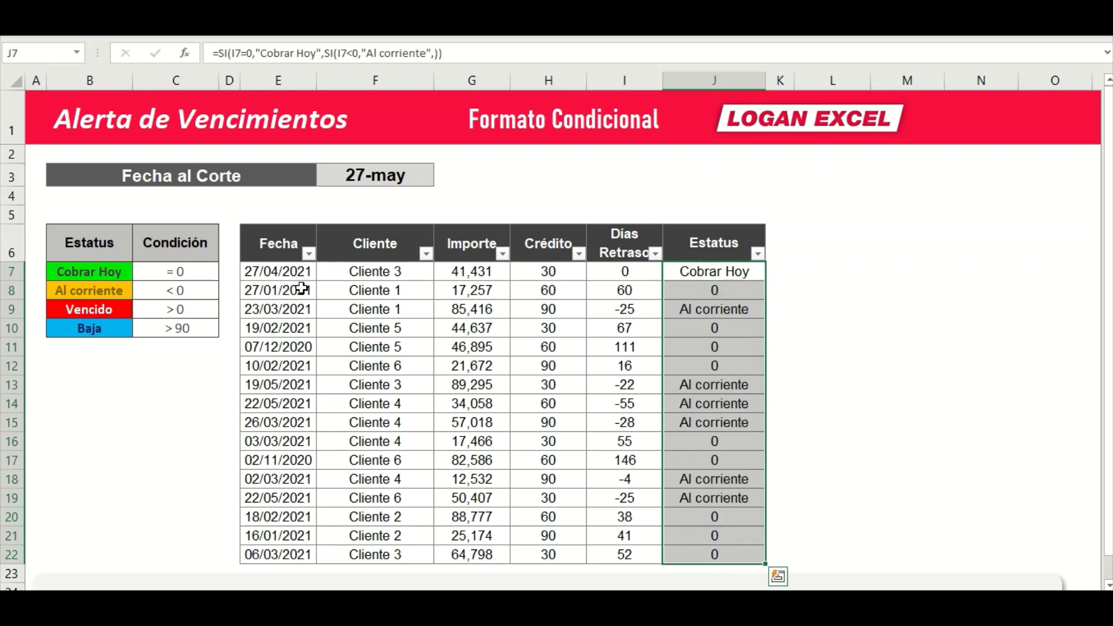
pyautogui.press('Escape')
pyautogui.press('Down')
pyautogui.press('Down')
pyautogui.press('Up')
pyautogui.press('Up')
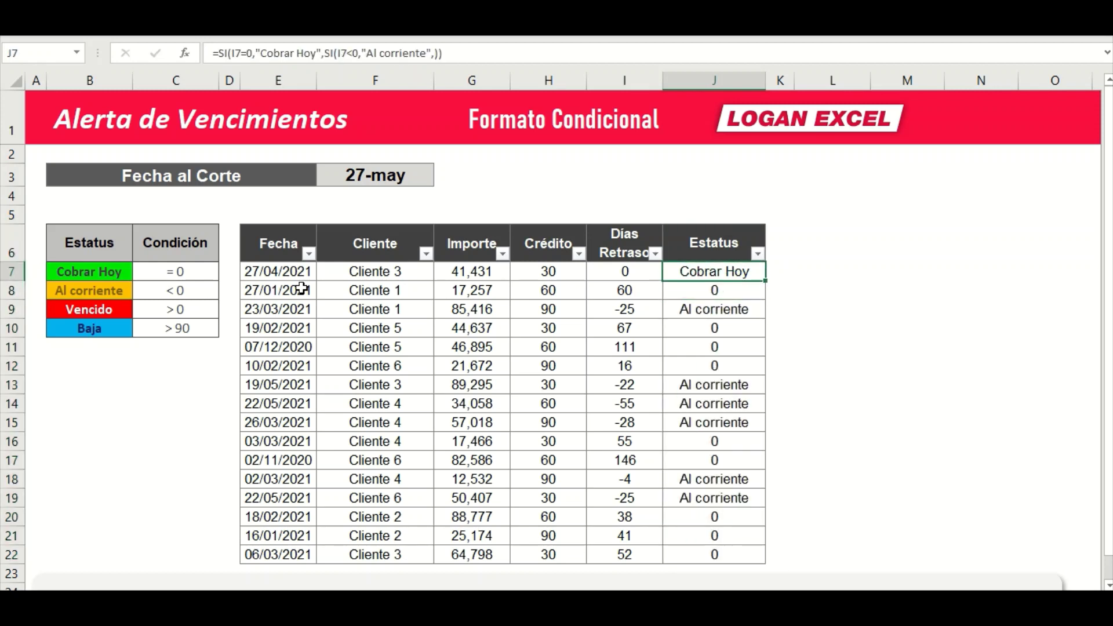
pyautogui.click(711, 311)
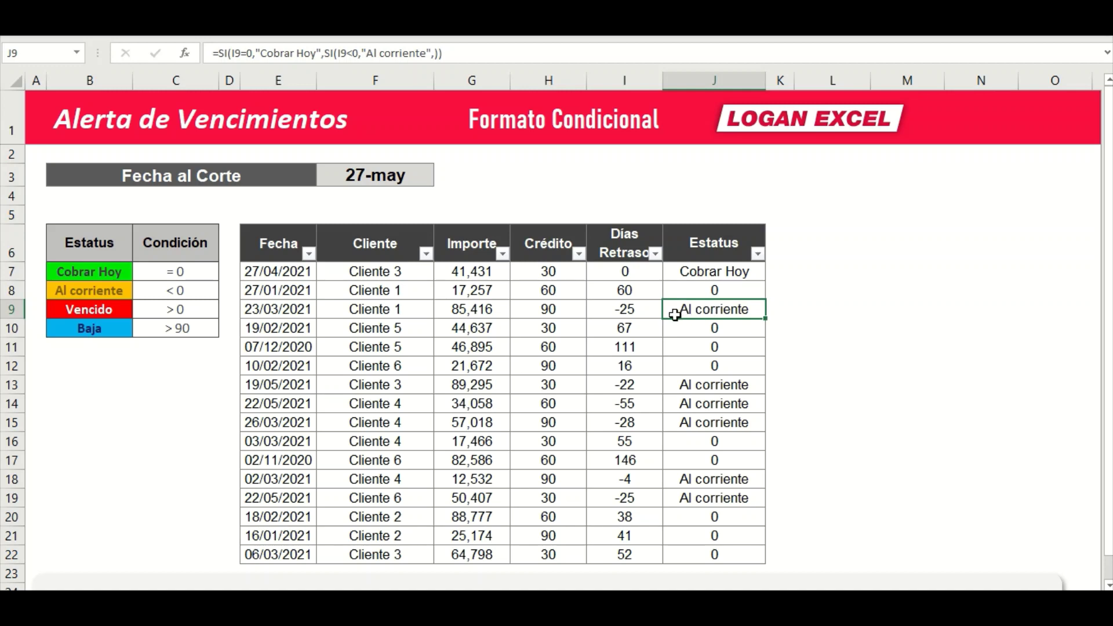
pyautogui.click(710, 273)
pyautogui.click(706, 303)
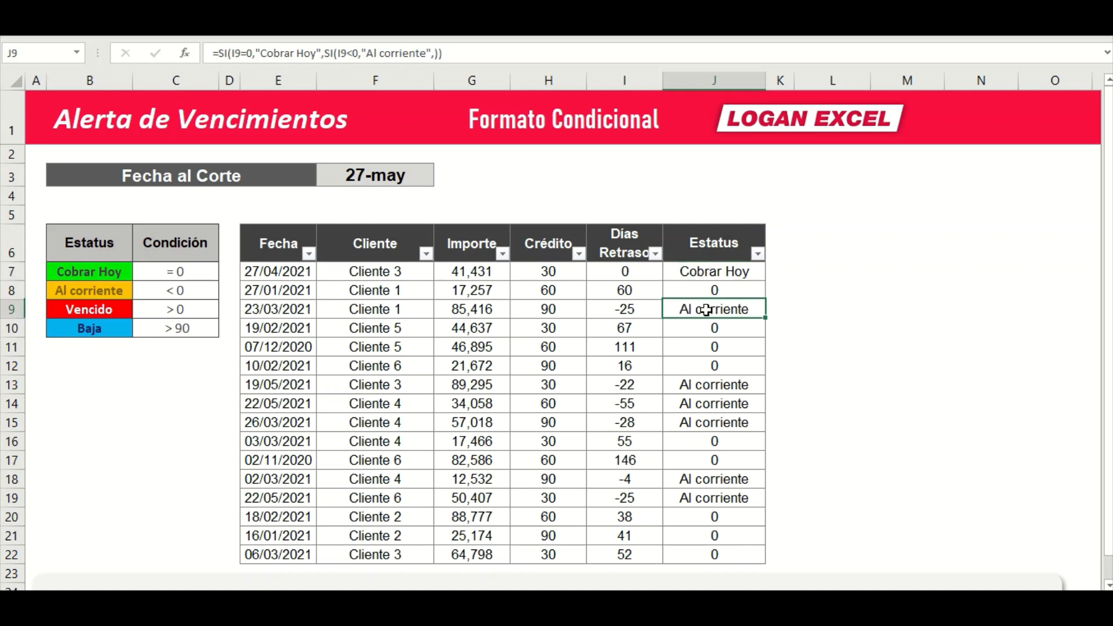
pyautogui.click(627, 309)
pyautogui.click(633, 386)
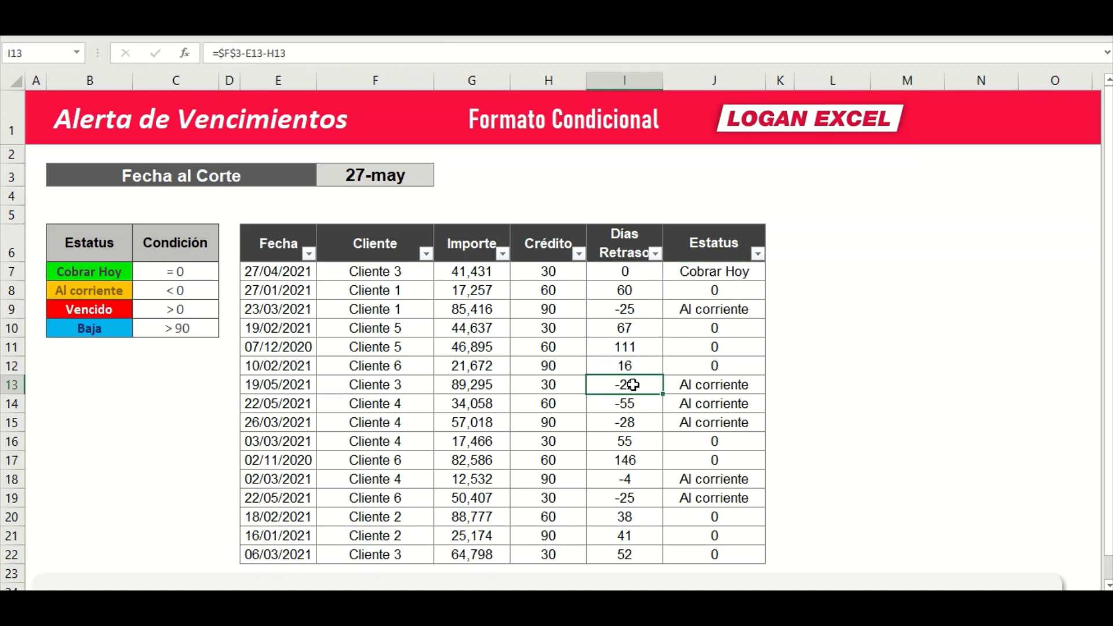
pyautogui.click(634, 422)
pyautogui.click(722, 417)
pyautogui.click(648, 428)
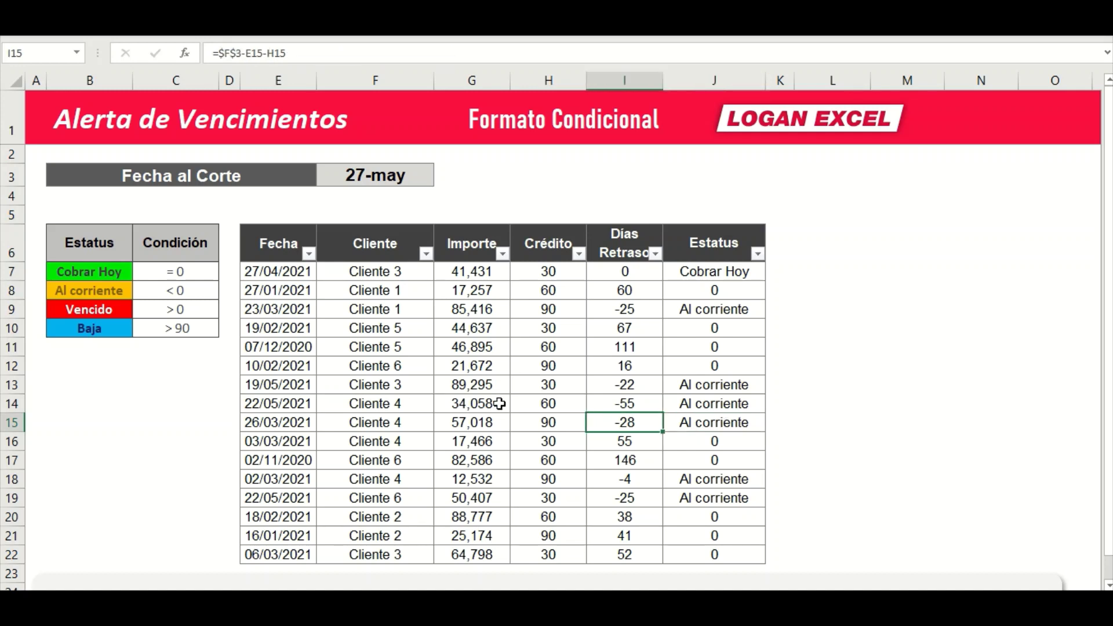
pyautogui.click(179, 292)
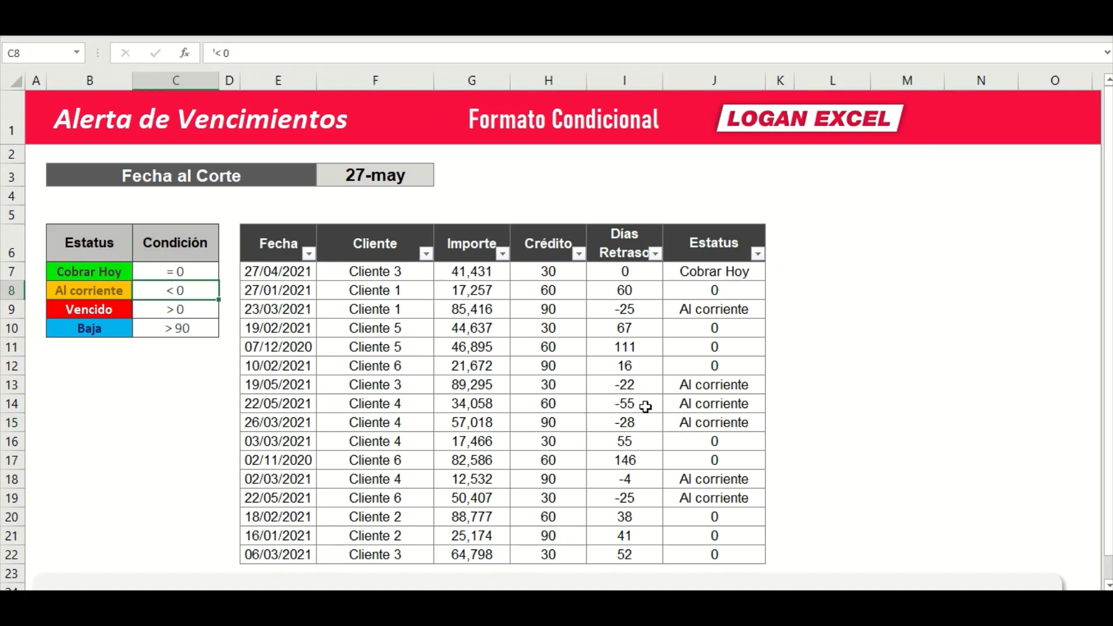
pyautogui.moveTo(727, 387); pyautogui.dragTo(713, 443)
pyautogui.click(722, 476)
pyautogui.moveTo(713, 327); pyautogui.dragTo(713, 362)
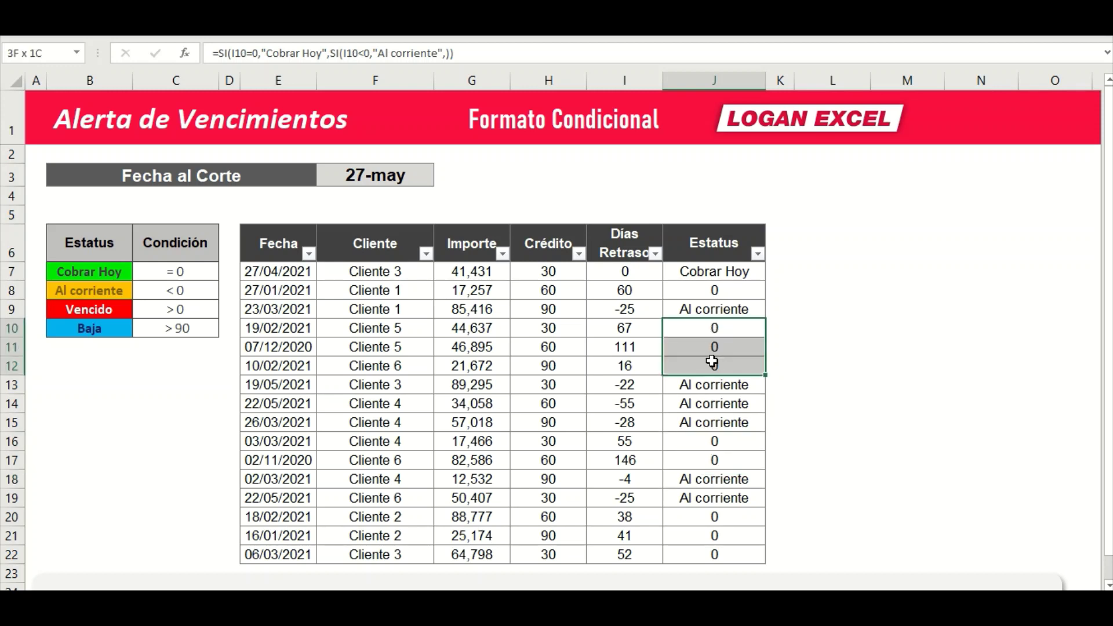
pyautogui.click(715, 290)
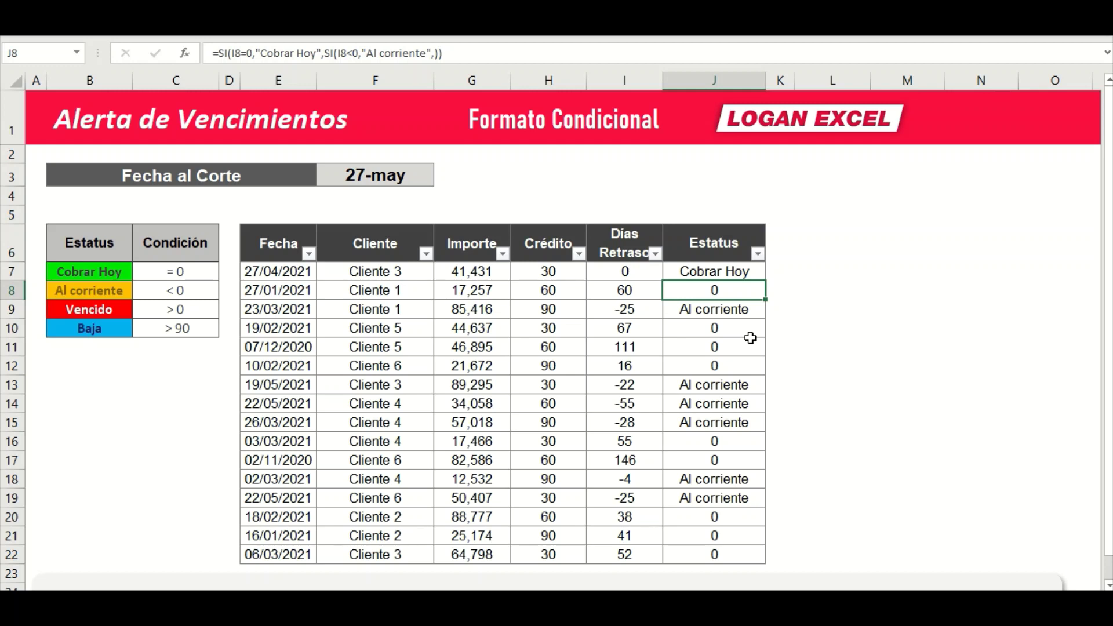
pyautogui.press('Up')
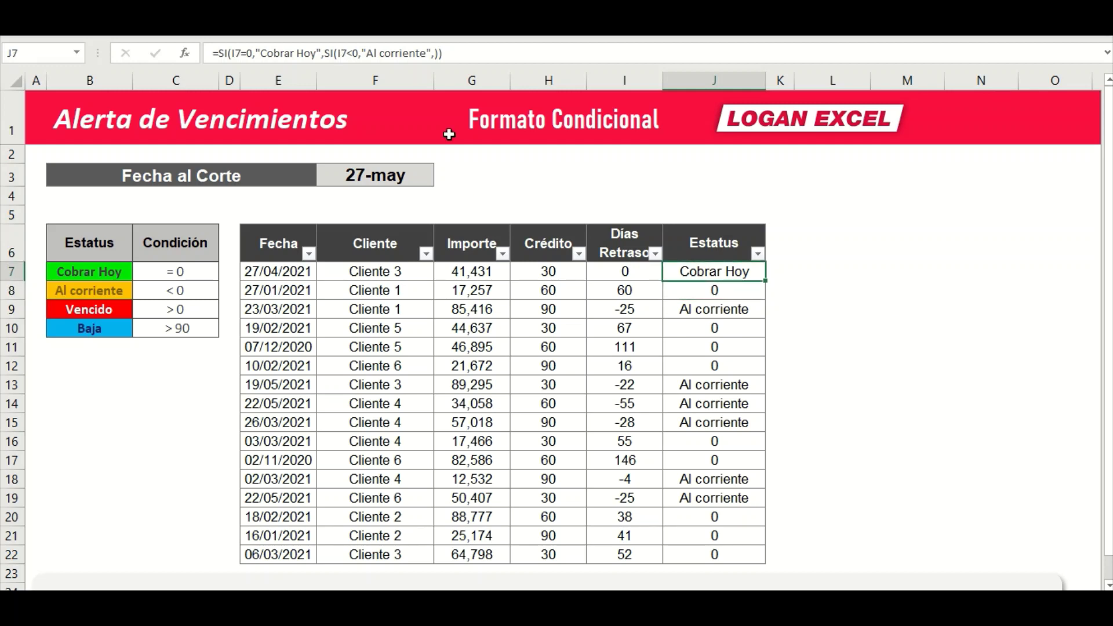
pyautogui.click(435, 54)
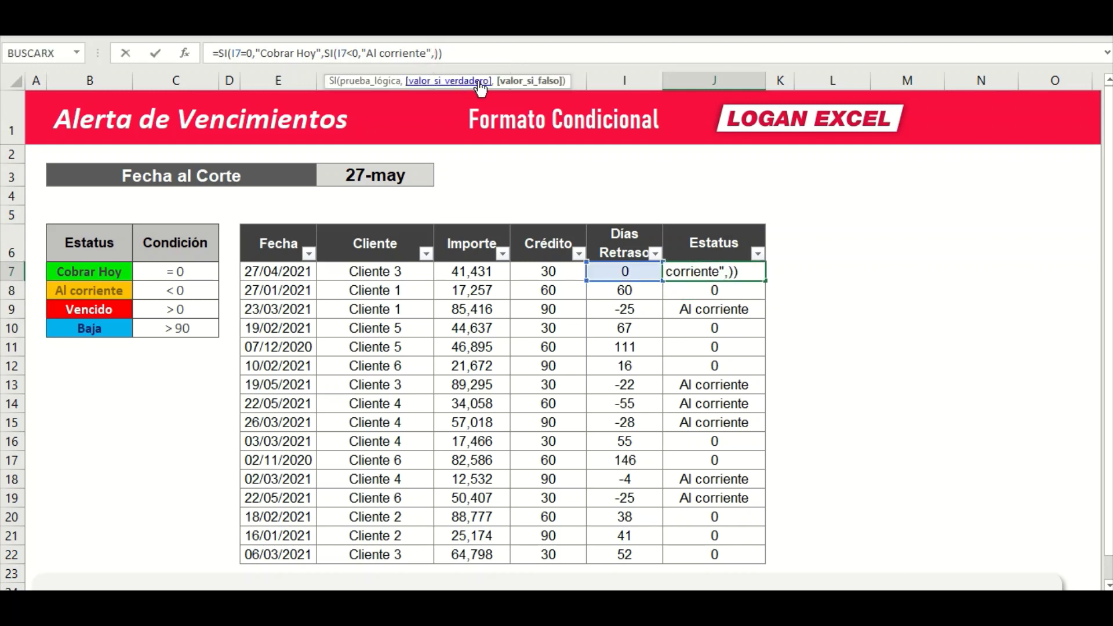
# Add SI(I7>0,"Vencido",) as the third nested test in J7's formula
pyautogui.press('Return')
pyautogui.click(716, 271)
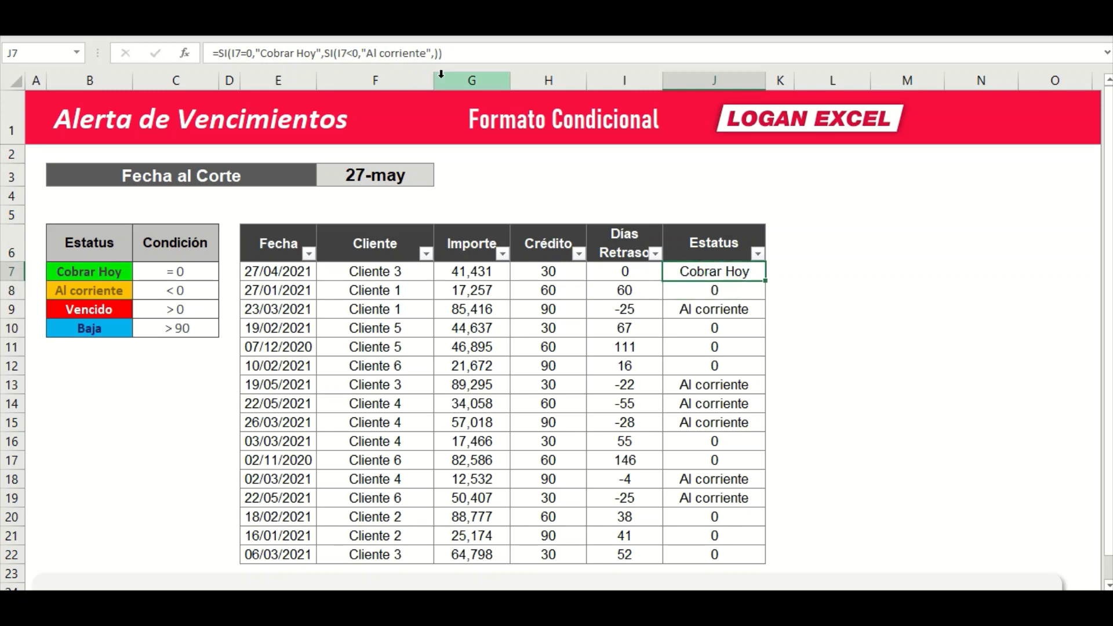
pyautogui.click(436, 54)
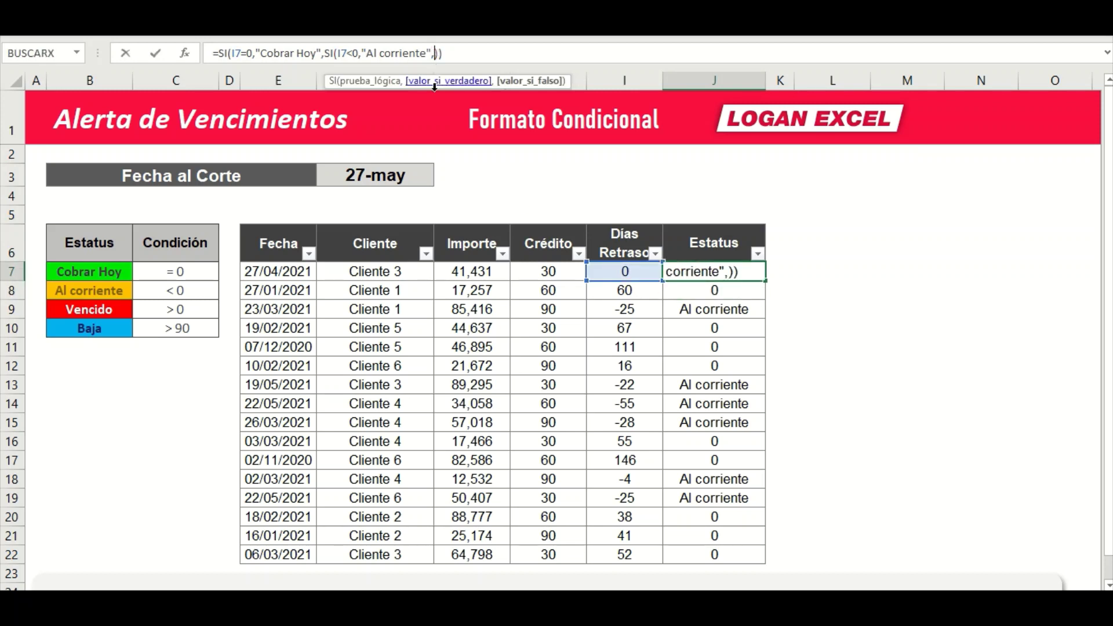
pyautogui.click(530, 80)
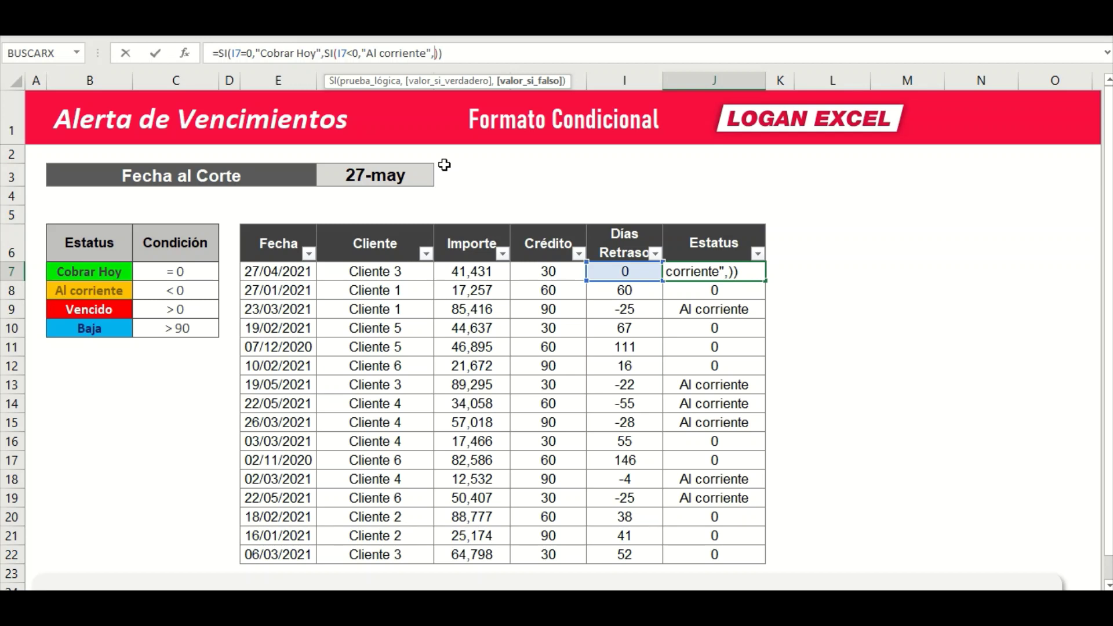
pyautogui.write('si')
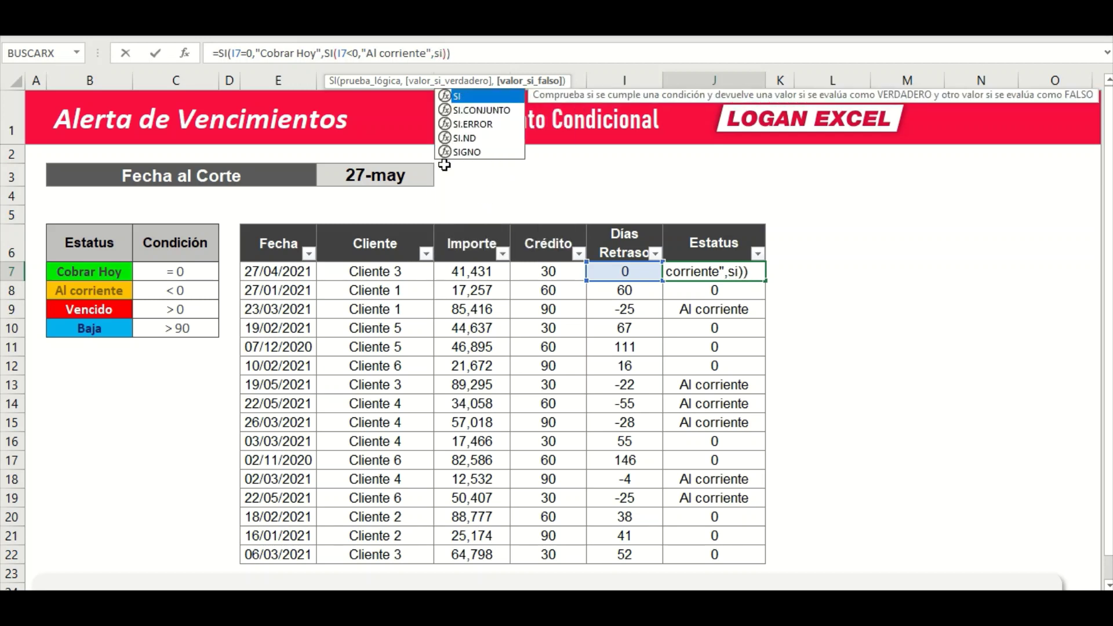
pyautogui.write('(')
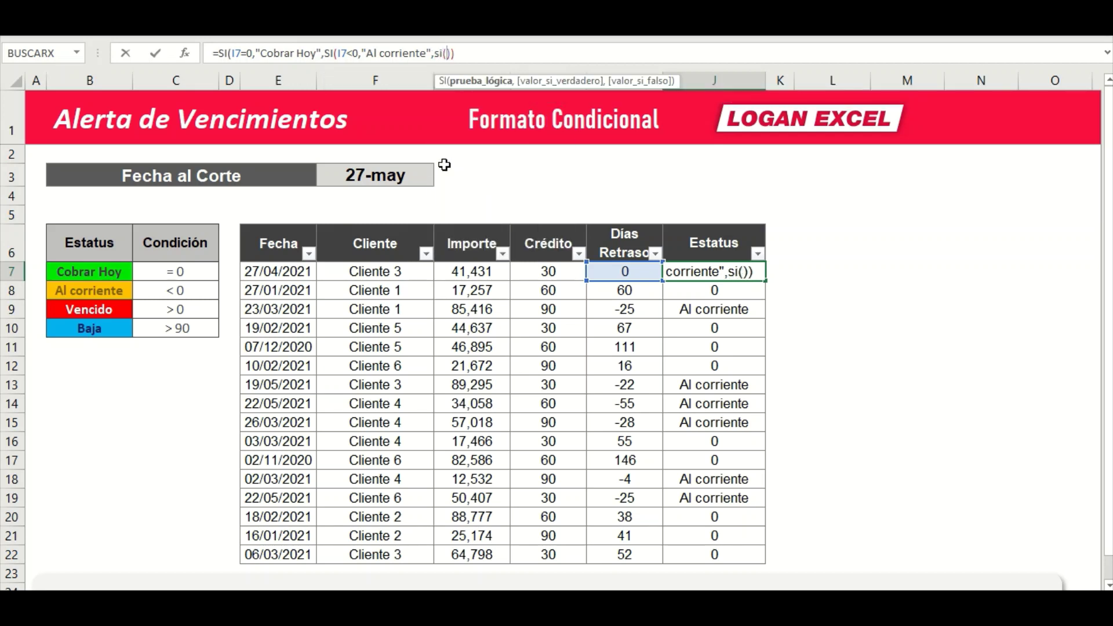
pyautogui.click(623, 271)
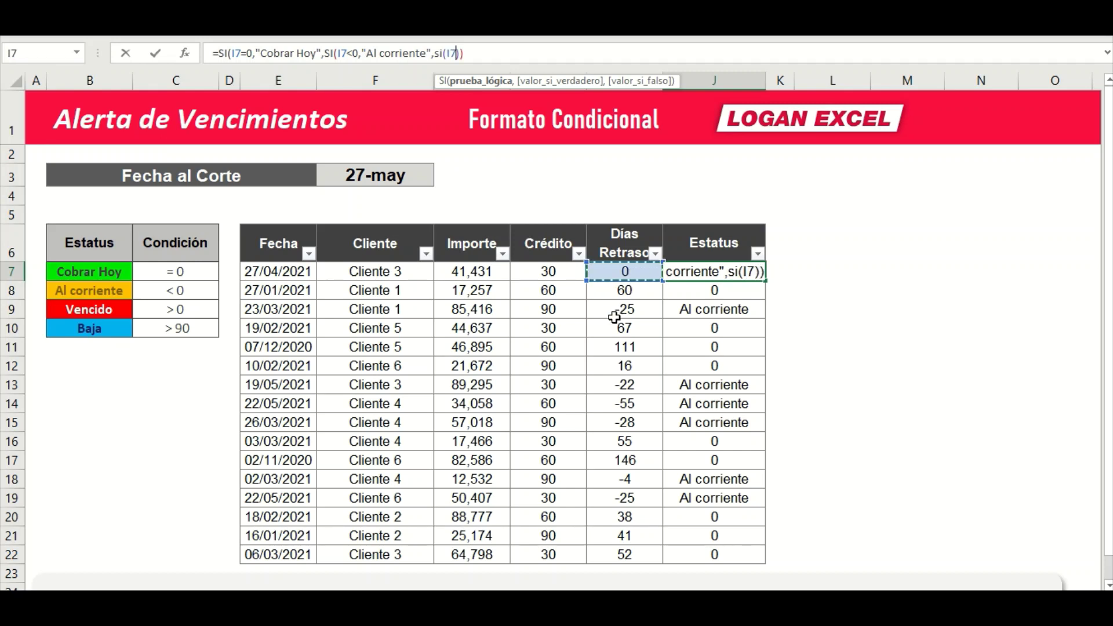
pyautogui.write('<')
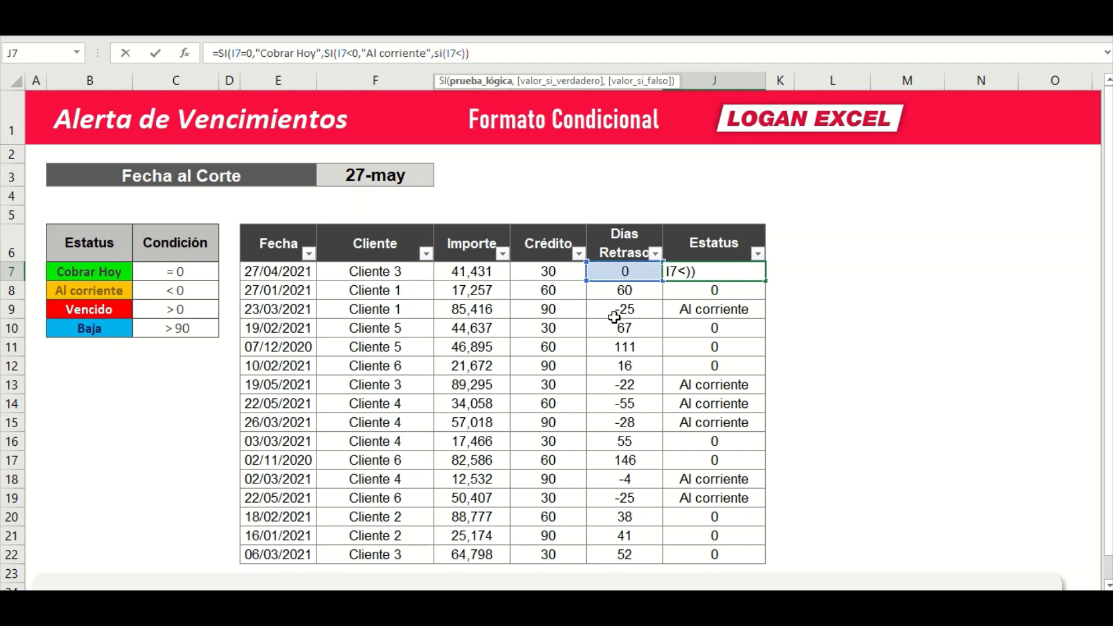
pyautogui.press('BackSpace')
pyautogui.write('>0')
pyautogui.write(',')
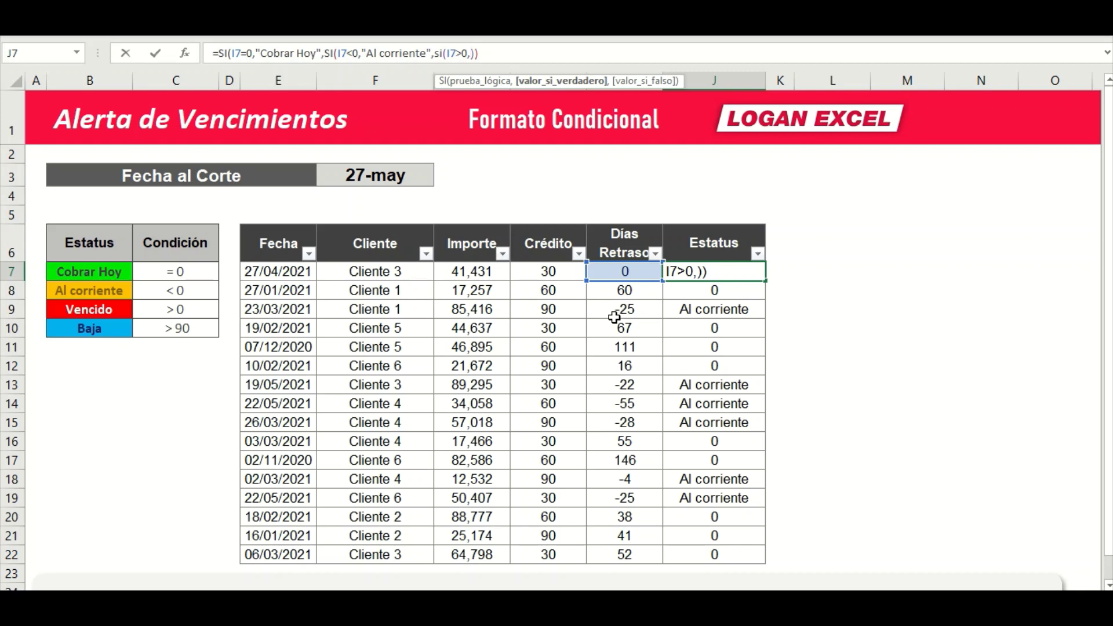
pyautogui.write('"')
pyautogui.write('Ve')
pyautogui.write('ncis')
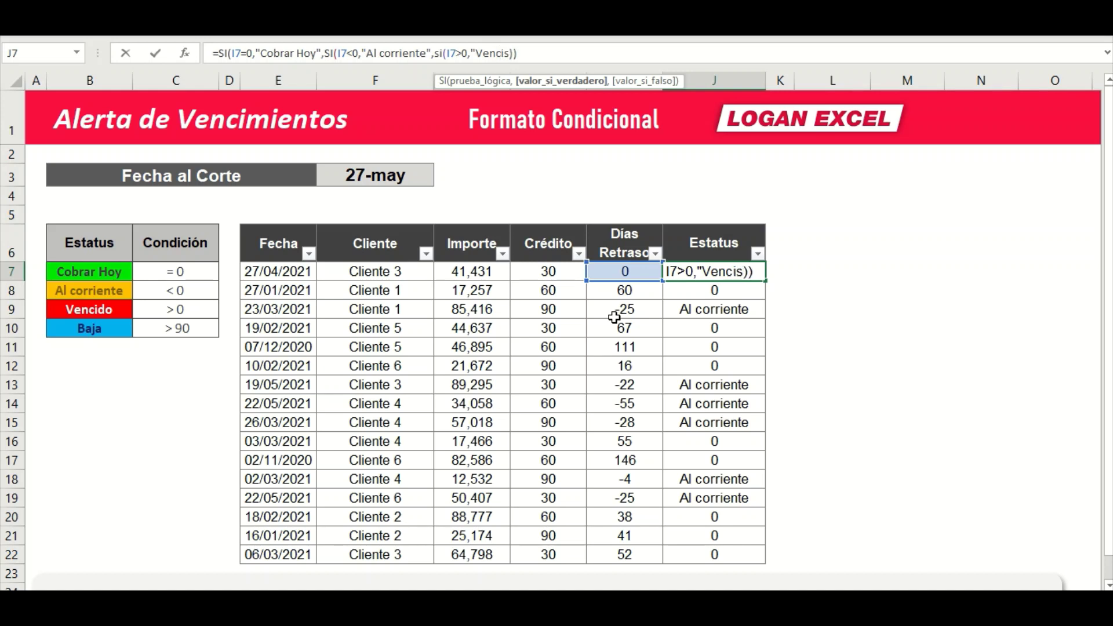
pyautogui.press('BackSpace')
pyautogui.write('do')
pyautogui.write('"')
pyautogui.write(',')
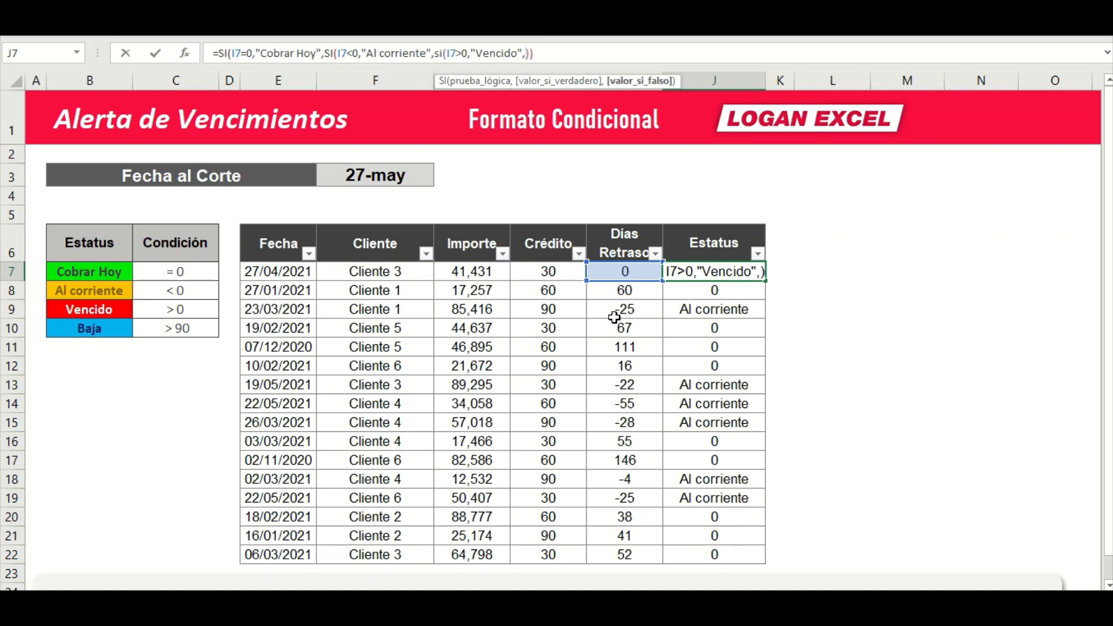
pyautogui.write(')')
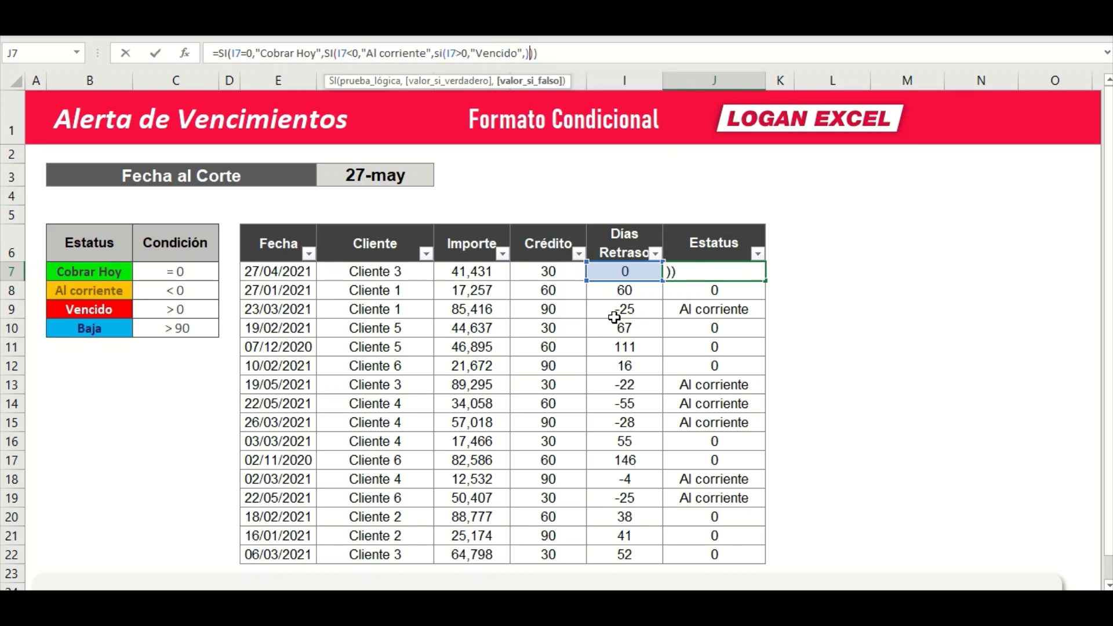
pyautogui.press('Return')
# Copy the J7 Vencido formula down through J22
pyautogui.press('Up')
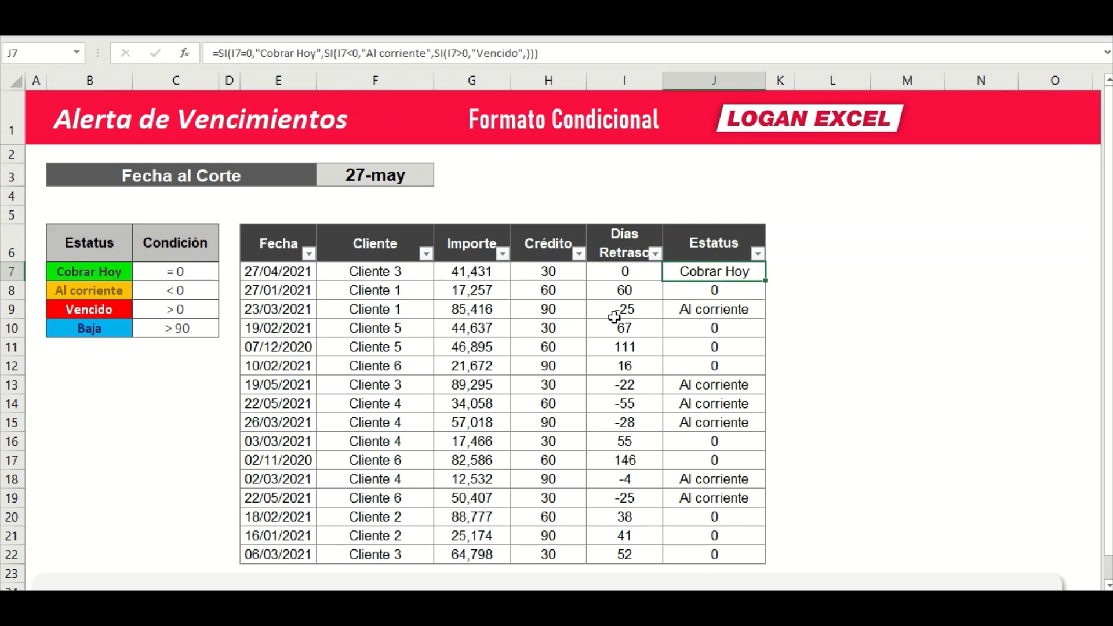
pyautogui.hotkey('ctrl', 'c')
pyautogui.hotkey('ctrl', 'shift', 'Down')
pyautogui.press('Return')
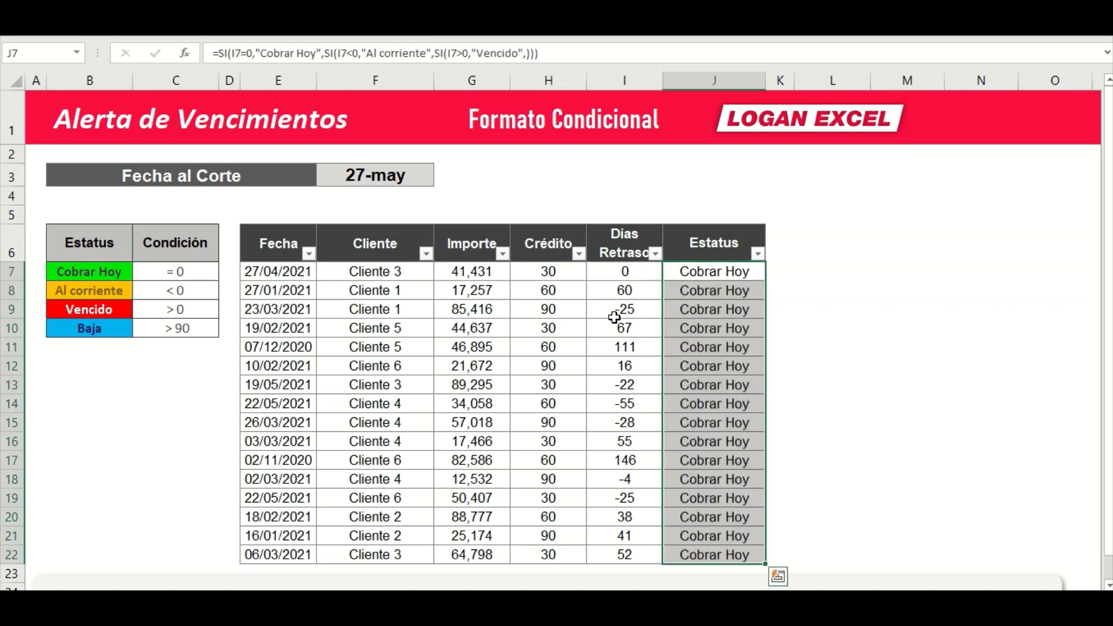
pyautogui.press('Up')
pyautogui.press('Down')
pyautogui.press('Up')
pyautogui.press('Down')
pyautogui.press('Down')
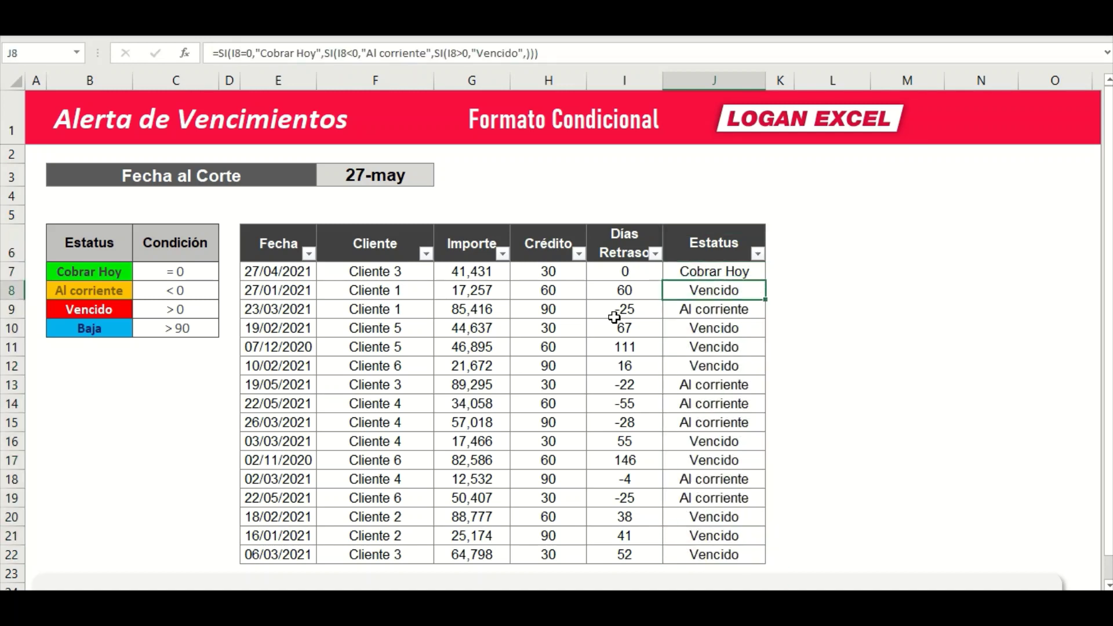
pyautogui.press('Down')
pyautogui.press('Up')
pyautogui.press('Up')
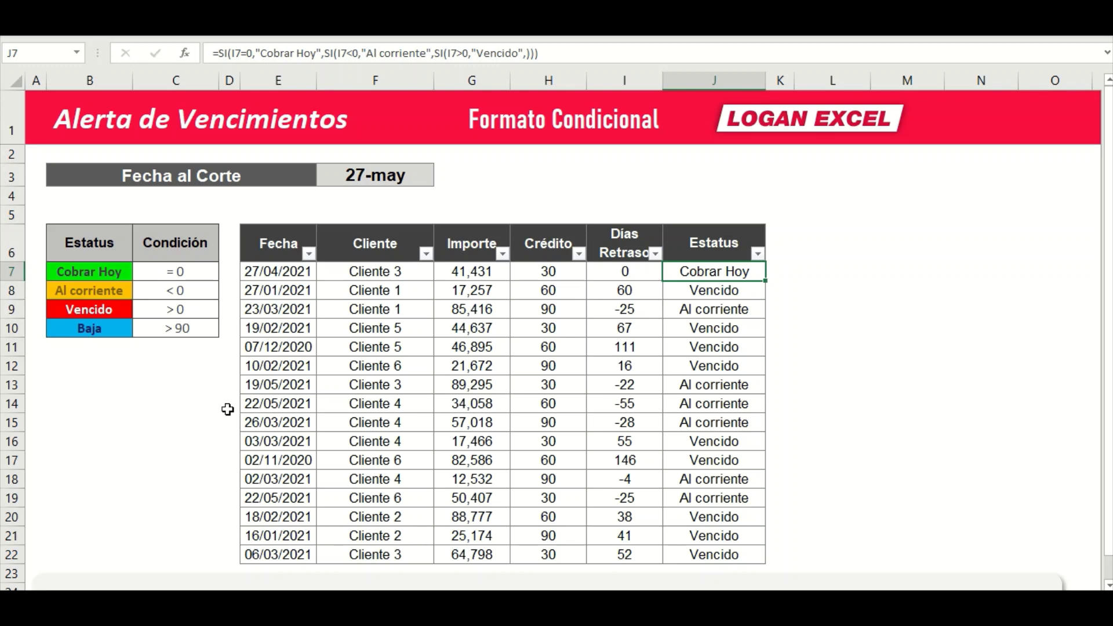
# Check the Estatus results in rows 7–17 against the condition table, including Baja >90
pyautogui.moveTo(174, 280); pyautogui.dragTo(183, 297)
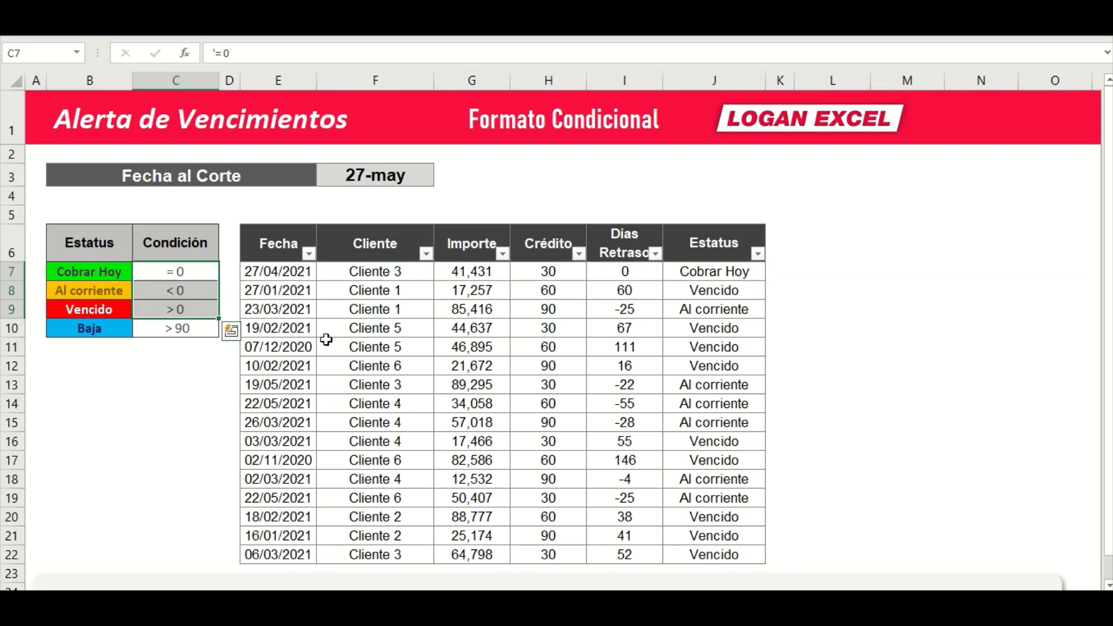
pyautogui.click(715, 273)
pyautogui.click(634, 288)
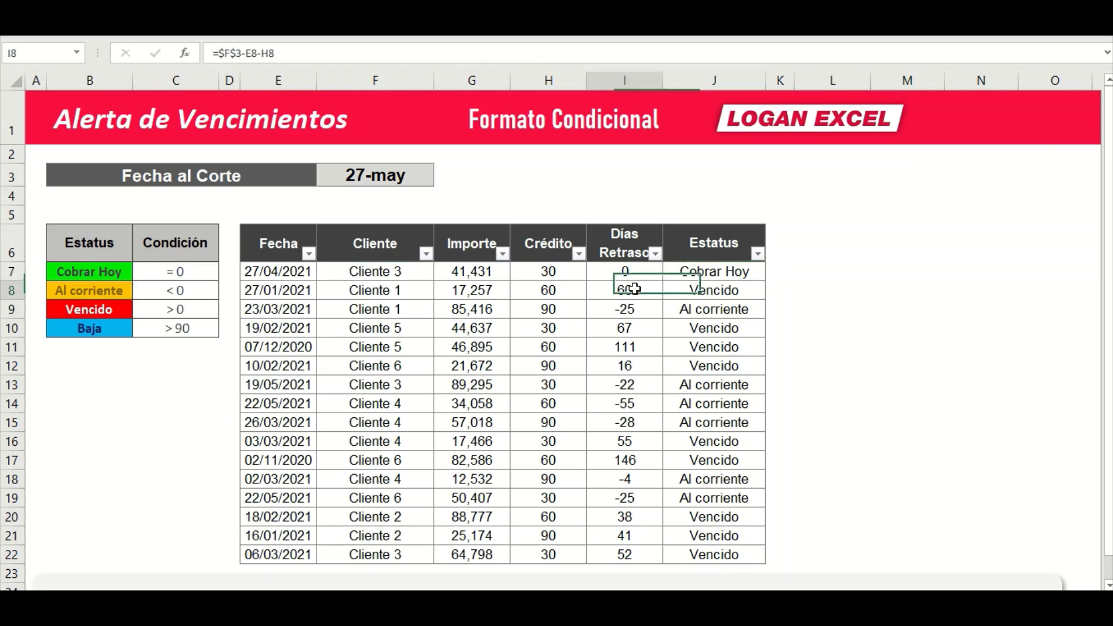
pyautogui.click(729, 295)
pyautogui.click(728, 315)
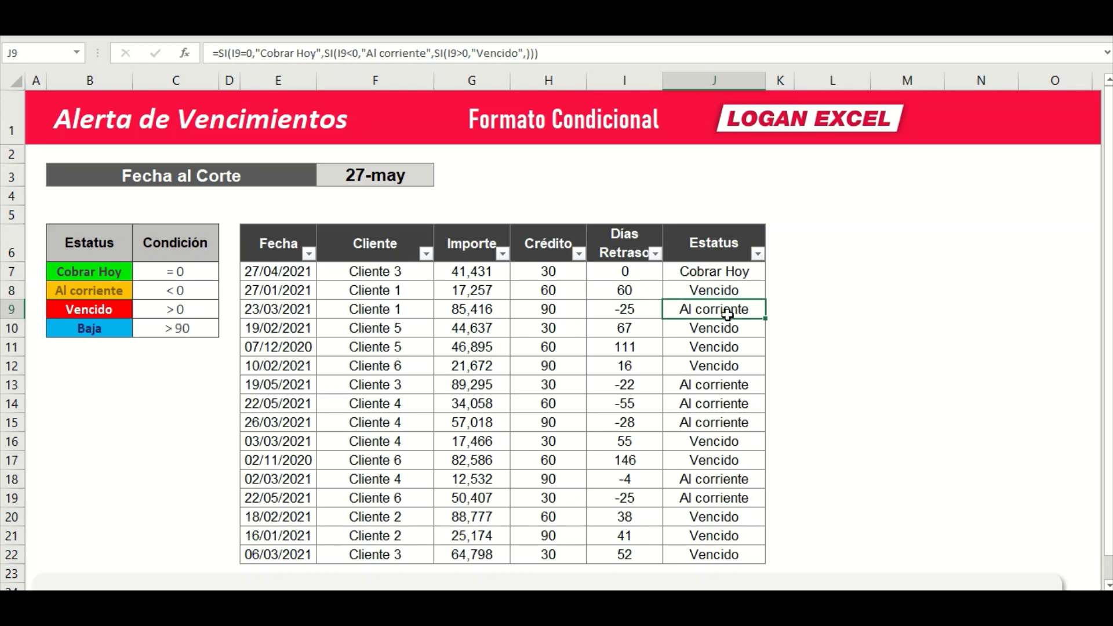
pyautogui.click(690, 346)
pyautogui.click(700, 386)
pyautogui.click(700, 406)
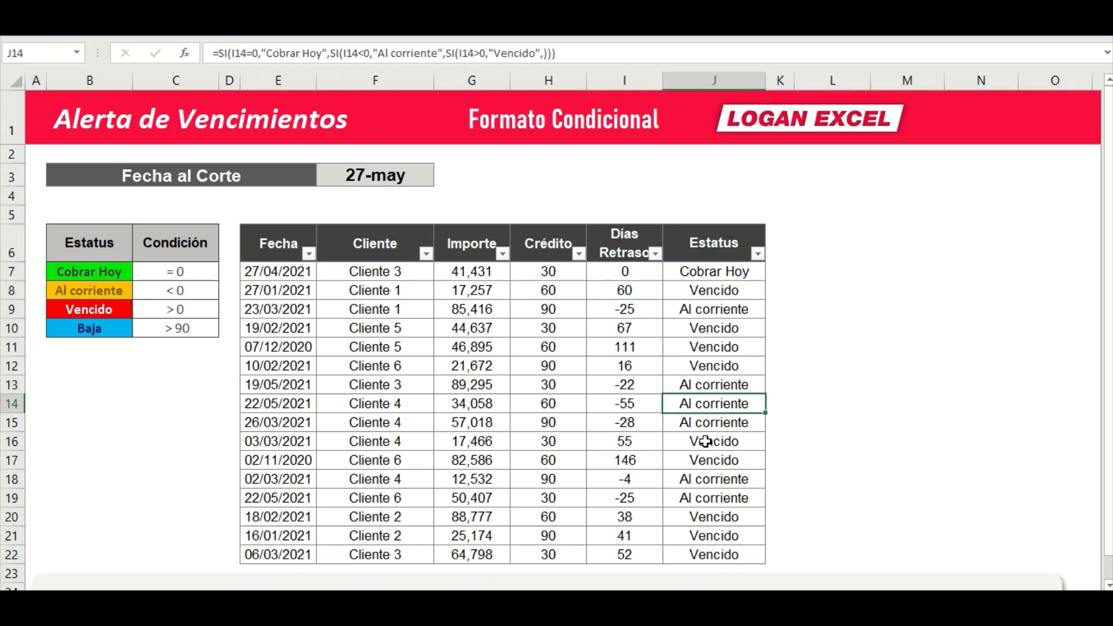
pyautogui.click(713, 443)
pyautogui.click(713, 460)
pyautogui.click(195, 329)
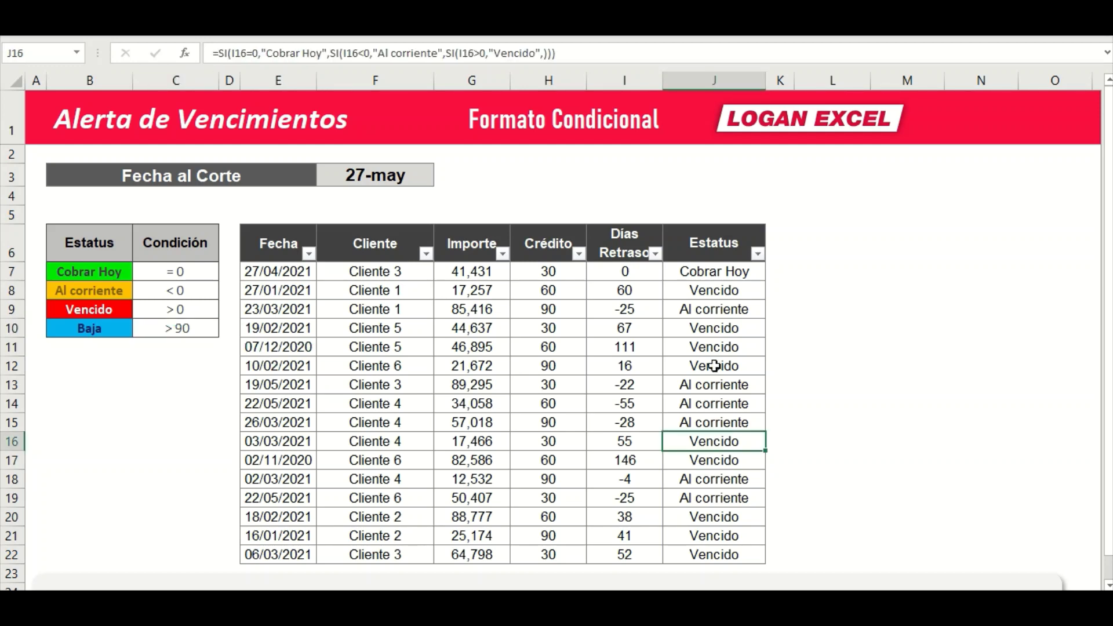
pyautogui.click(713, 441)
pyautogui.click(712, 403)
pyautogui.click(711, 328)
pyautogui.click(708, 273)
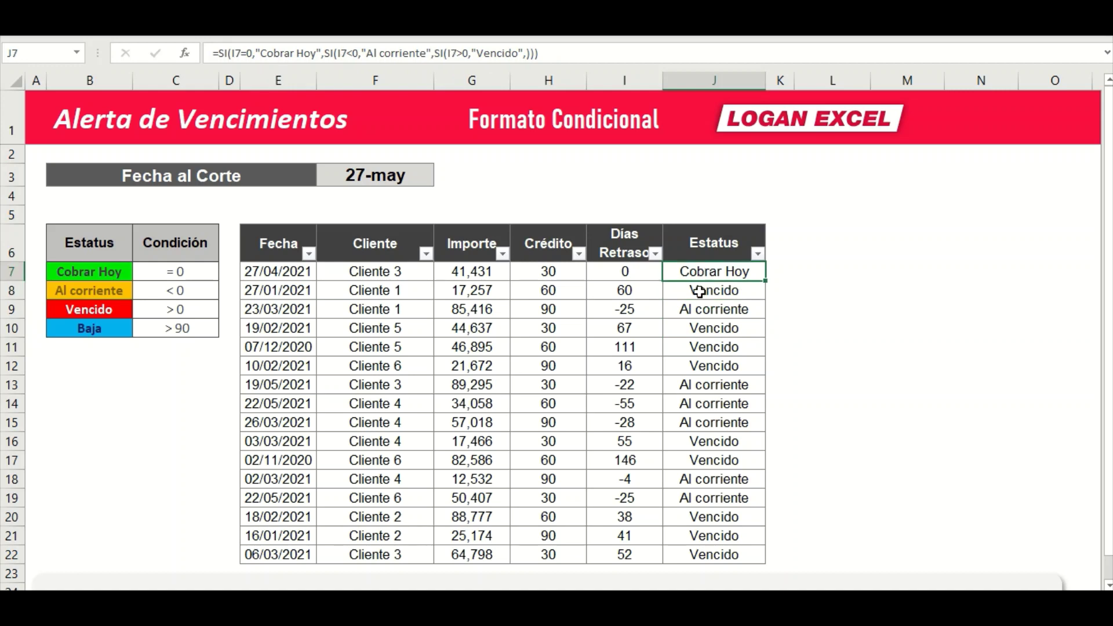
# Recheck J7's formula and the long delays, like 146 days in row 17, against the conditions
pyautogui.click(530, 54)
pyautogui.press('Escape')
pyautogui.click(667, 346)
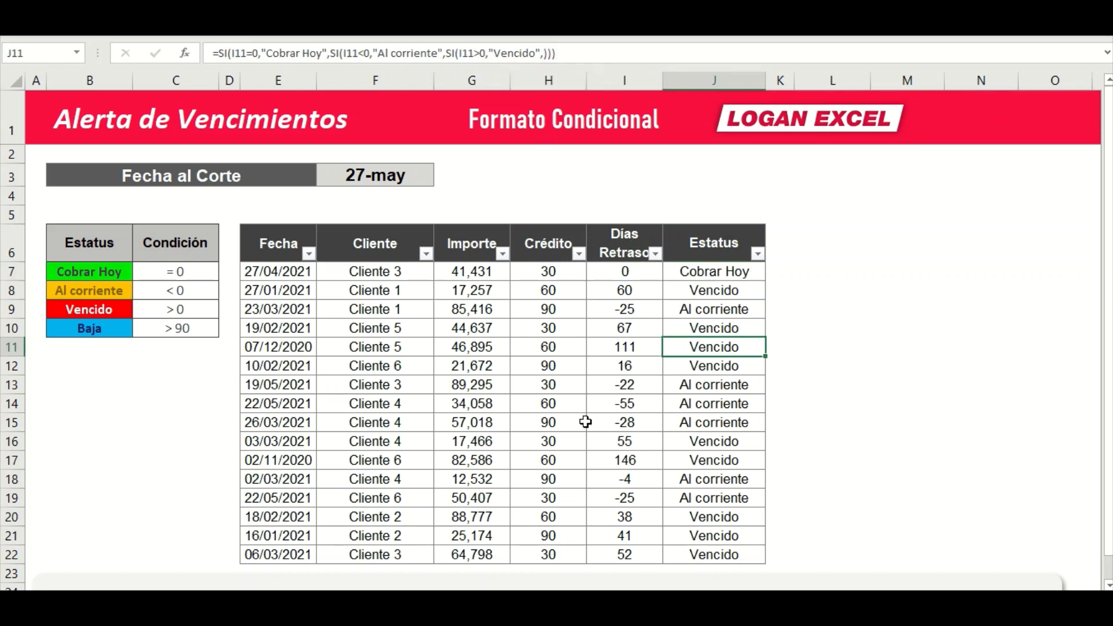
pyautogui.click(596, 363)
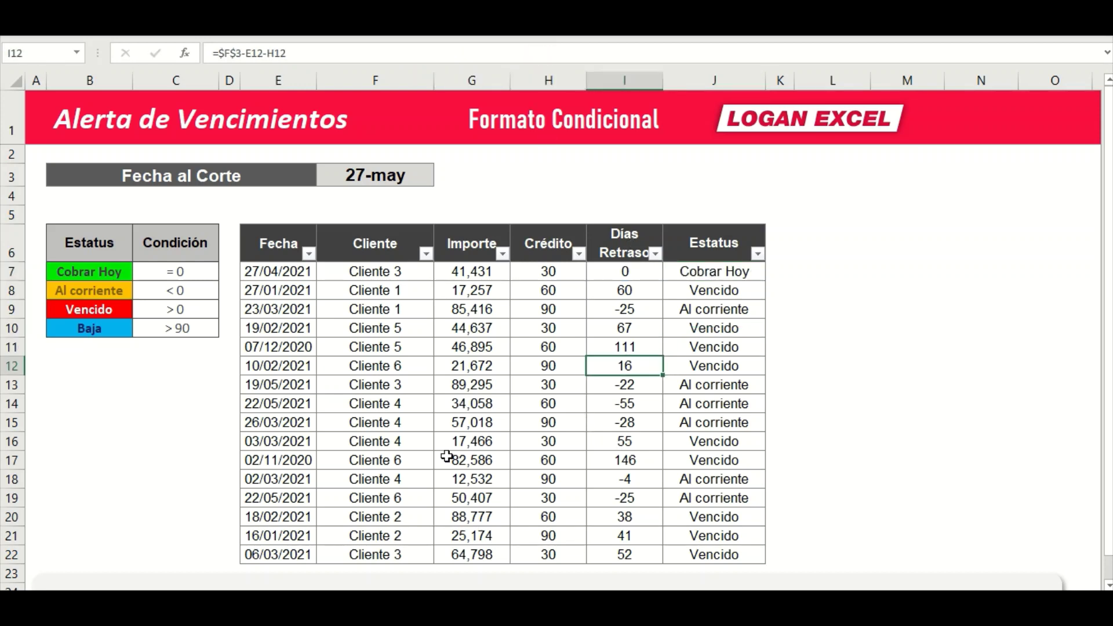
pyautogui.click(195, 335)
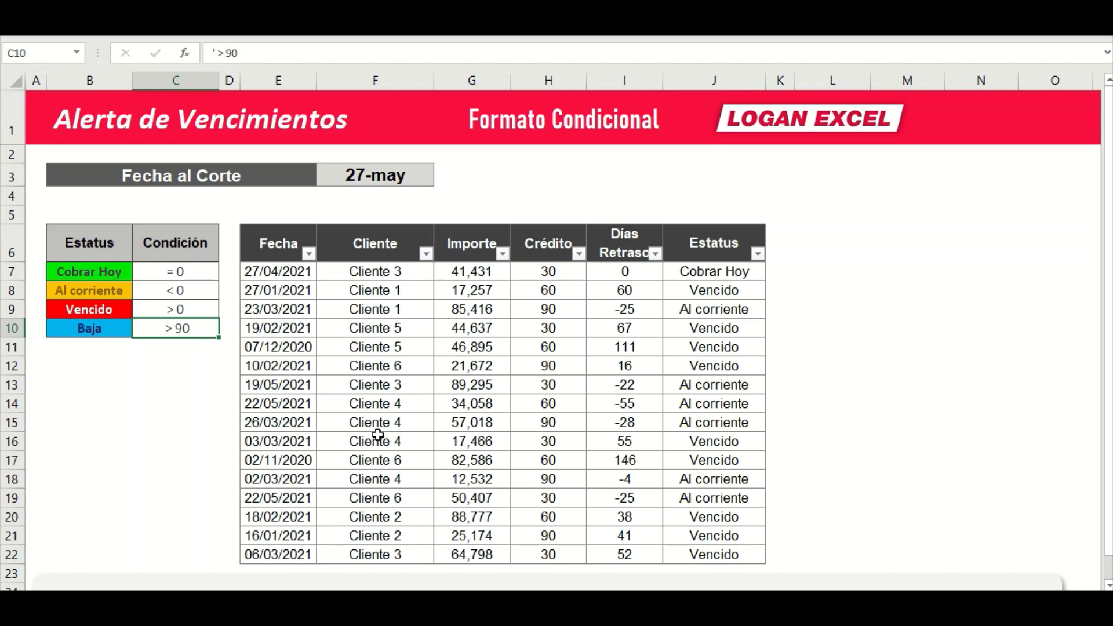
pyautogui.click(623, 485)
pyautogui.click(630, 460)
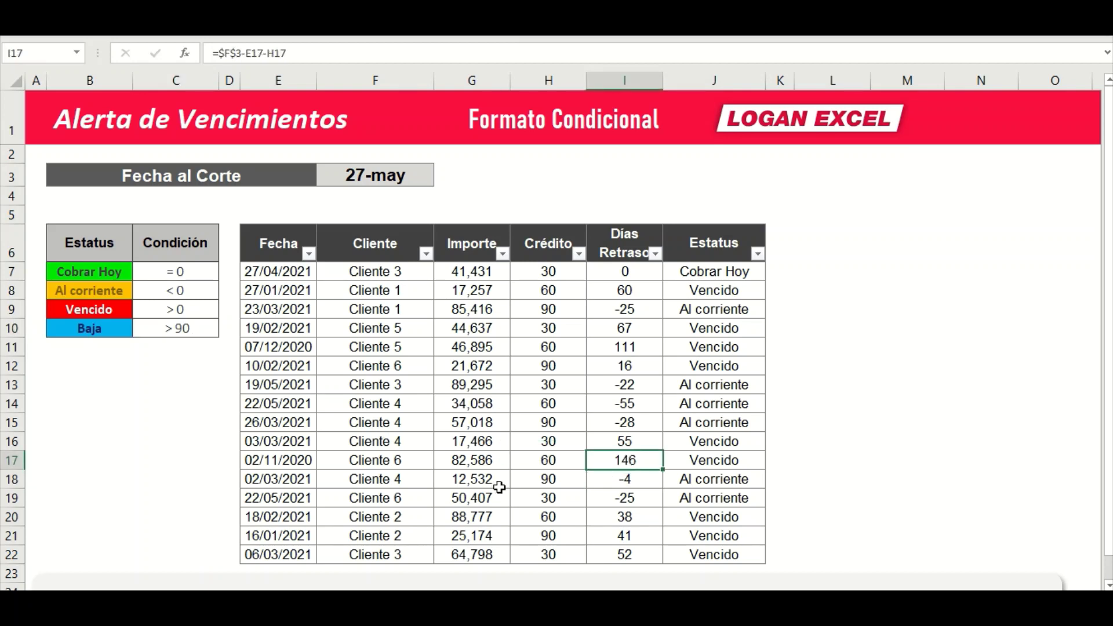
pyautogui.click(687, 462)
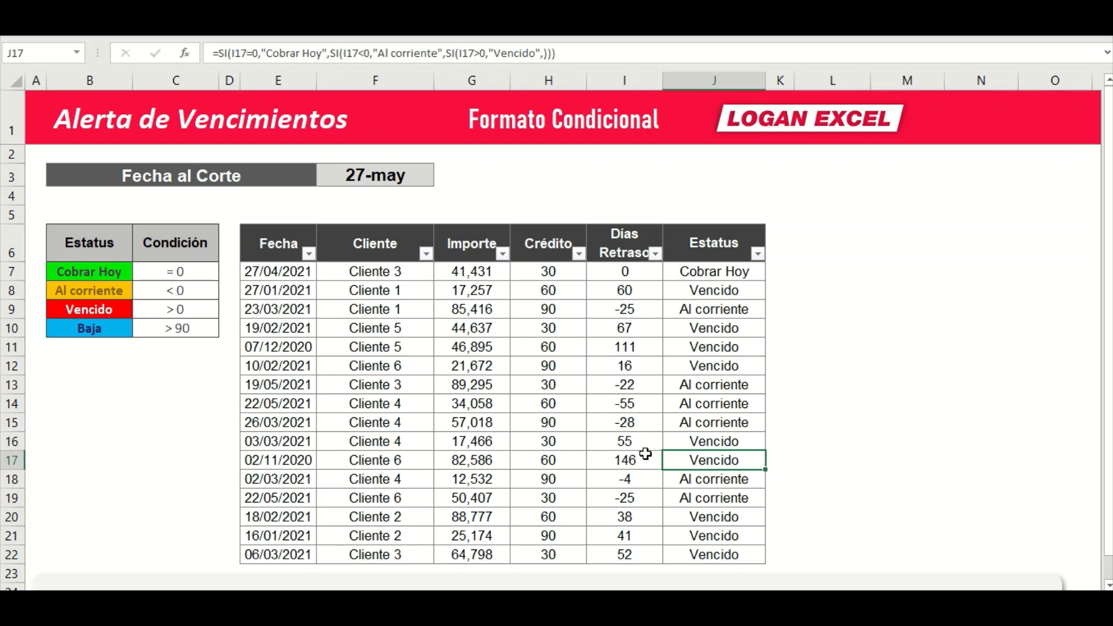
pyautogui.click(706, 266)
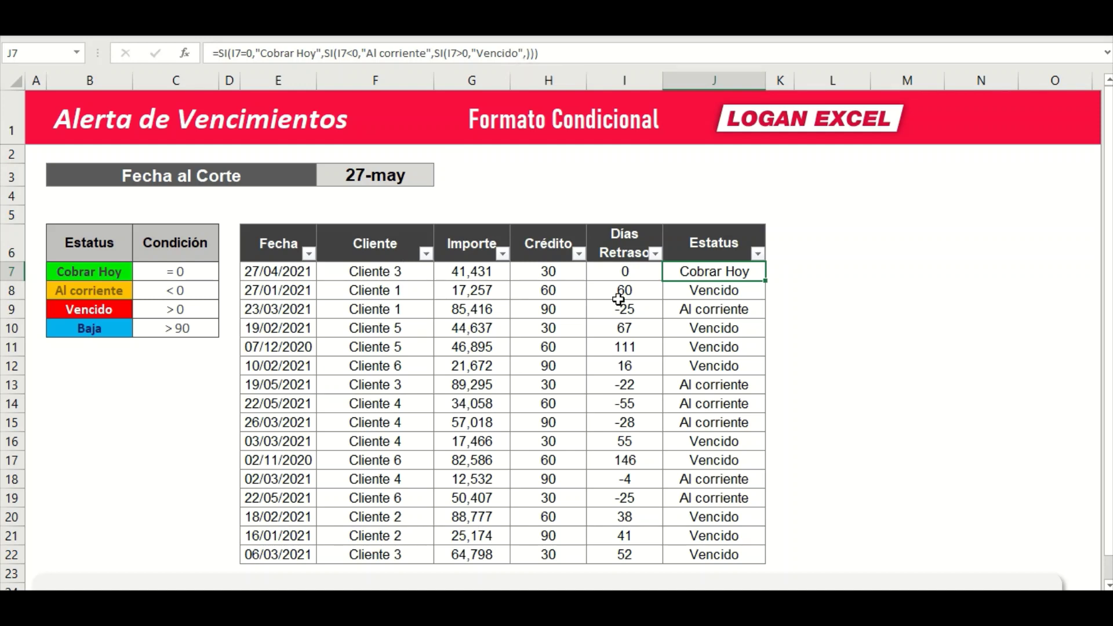
pyautogui.click(183, 311)
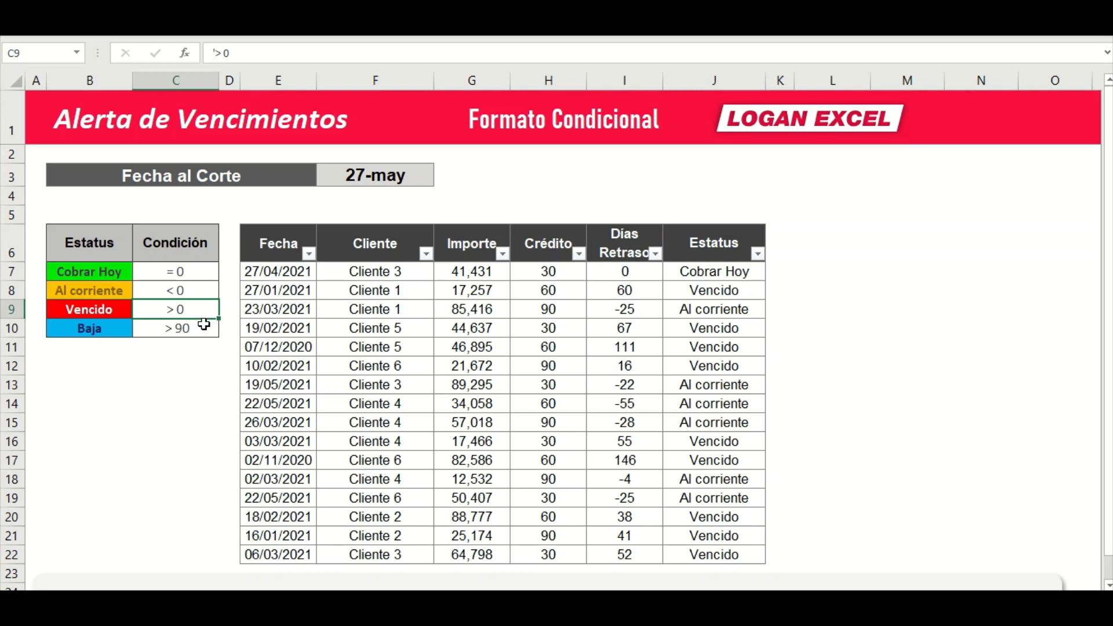
pyautogui.click(813, 342)
pyautogui.click(193, 308)
pyautogui.click(694, 267)
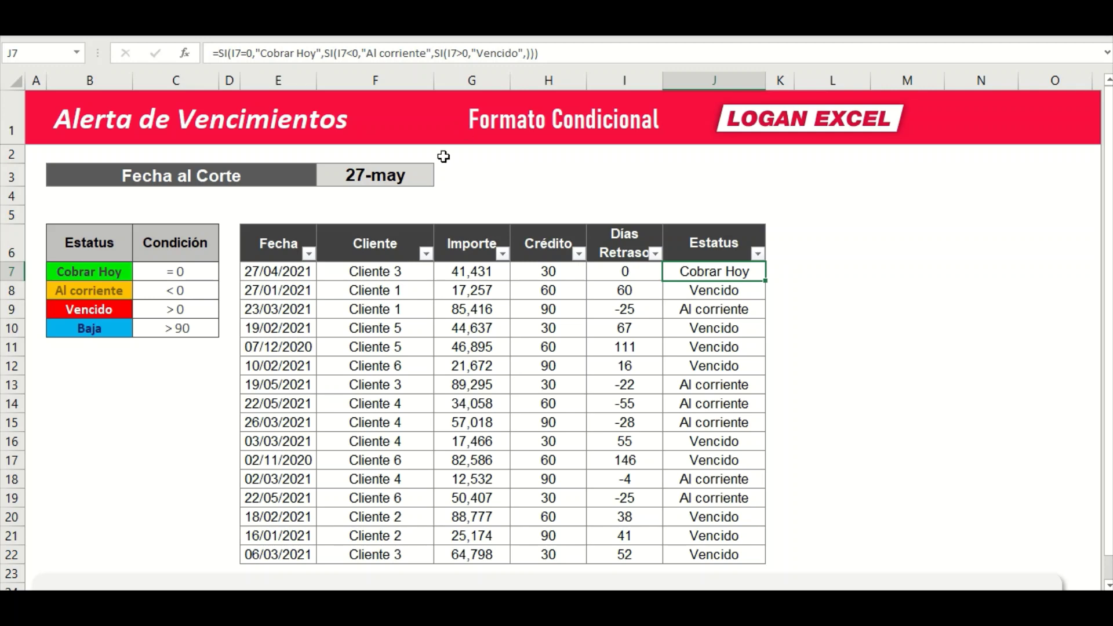
# Change J7's Vencido test to Y(I7>0,I7<90)
pyautogui.click(457, 52)
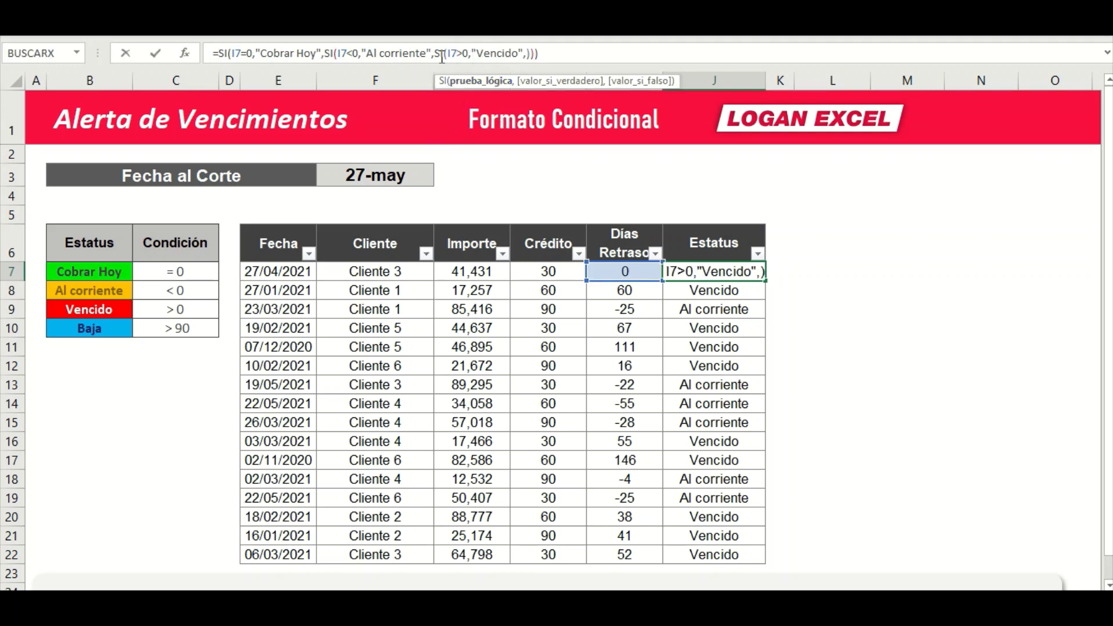
pyautogui.moveTo(435, 53); pyautogui.dragTo(485, 53)
pyautogui.press('Right')
pyautogui.press('Right')
pyautogui.press('Right')
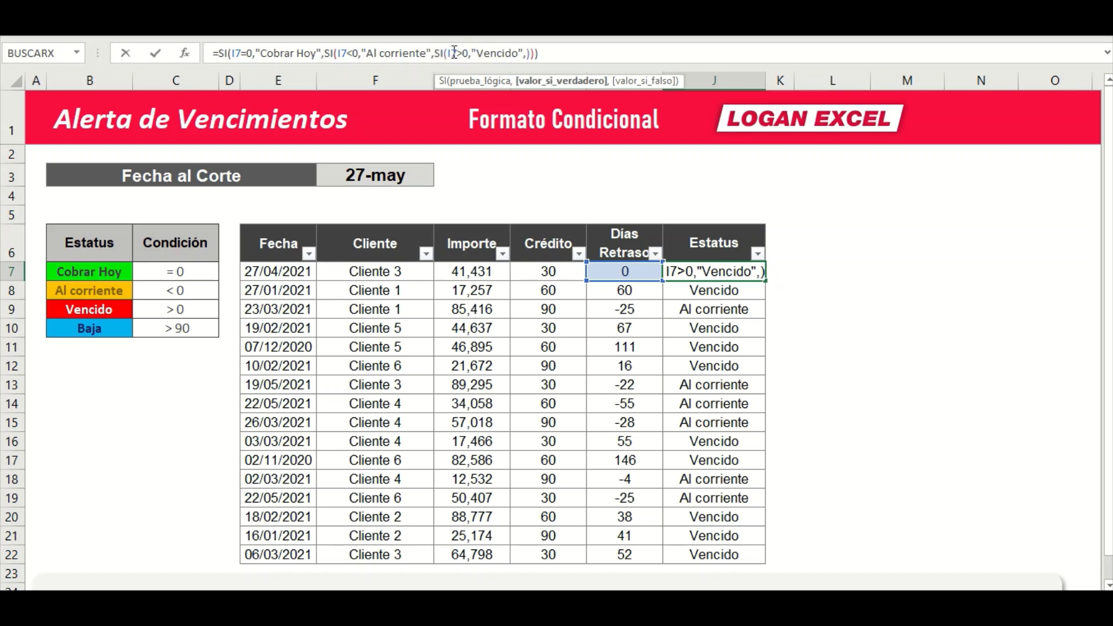
pyautogui.click(448, 53)
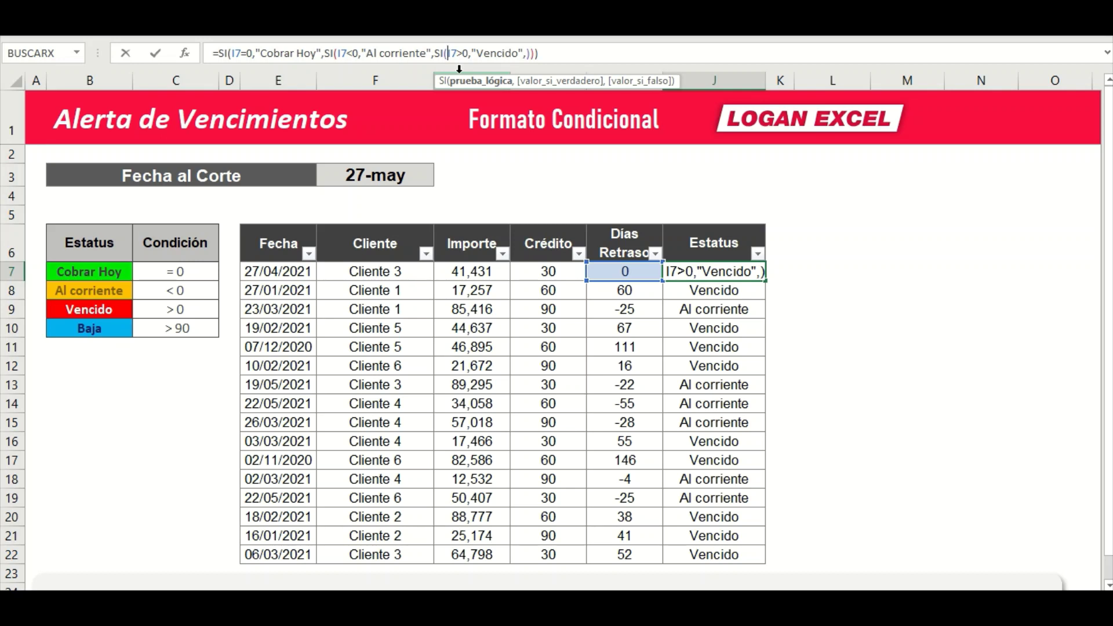
pyautogui.write('y')
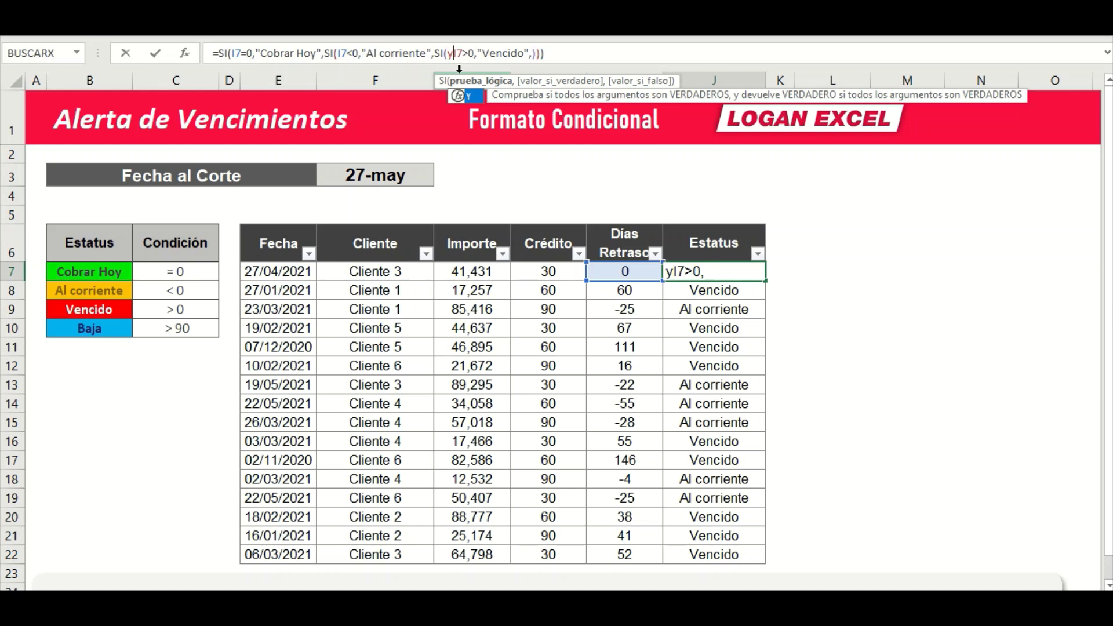
pyautogui.write('(')
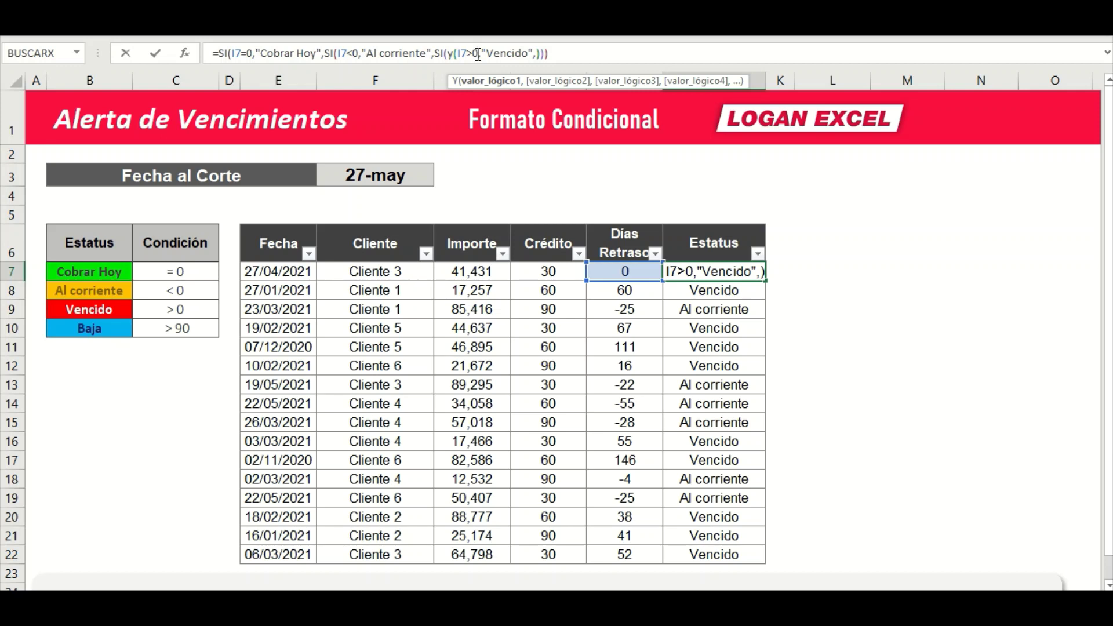
pyautogui.write(',')
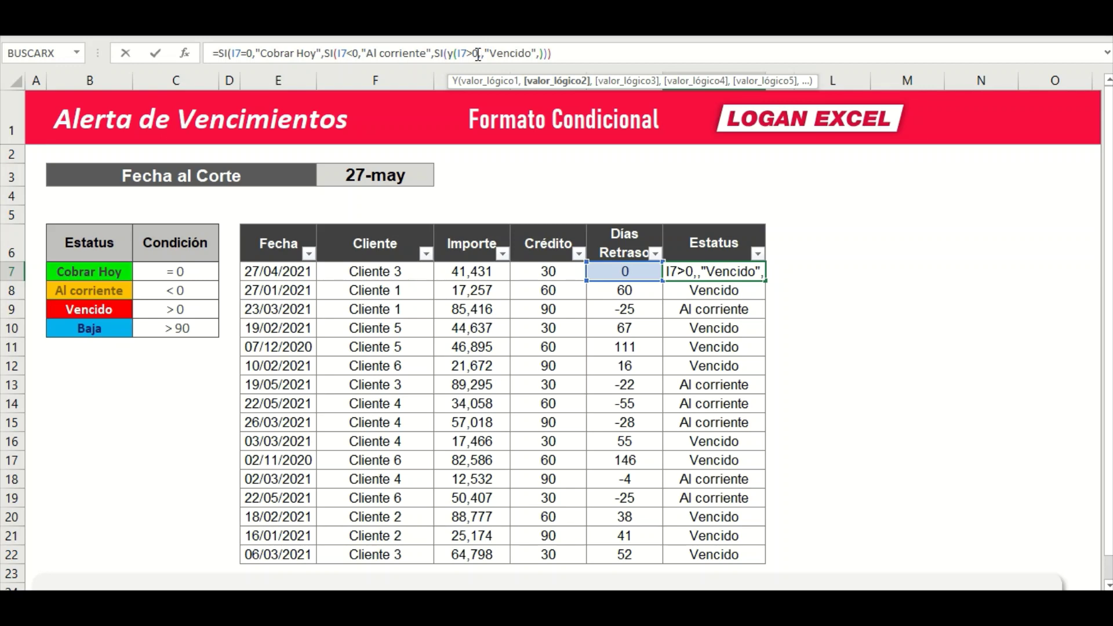
pyautogui.click(629, 272)
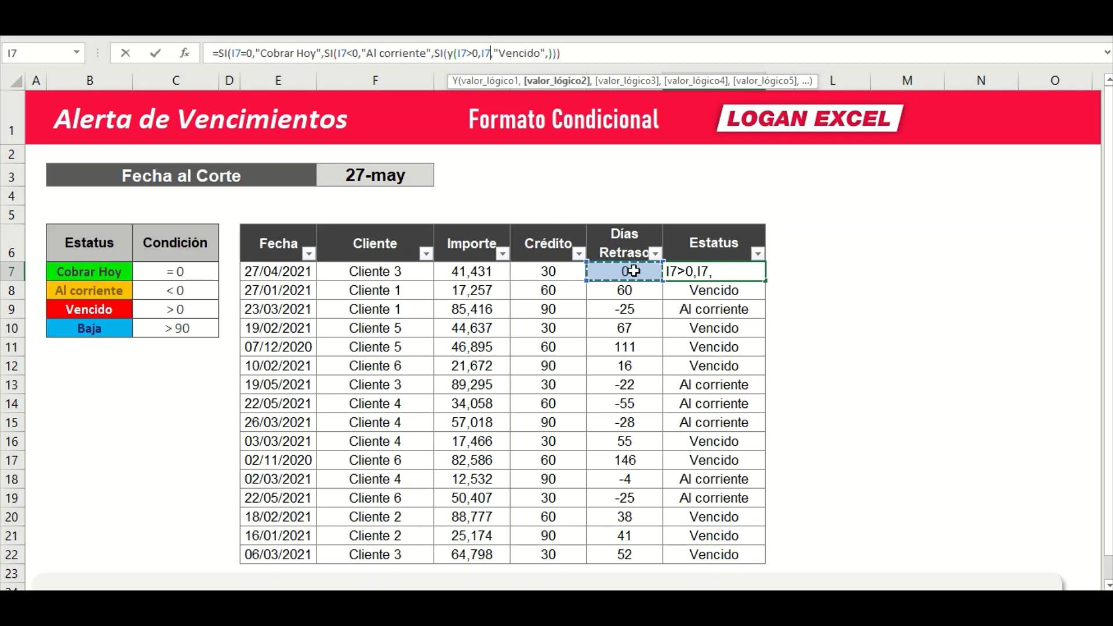
pyautogui.write('<')
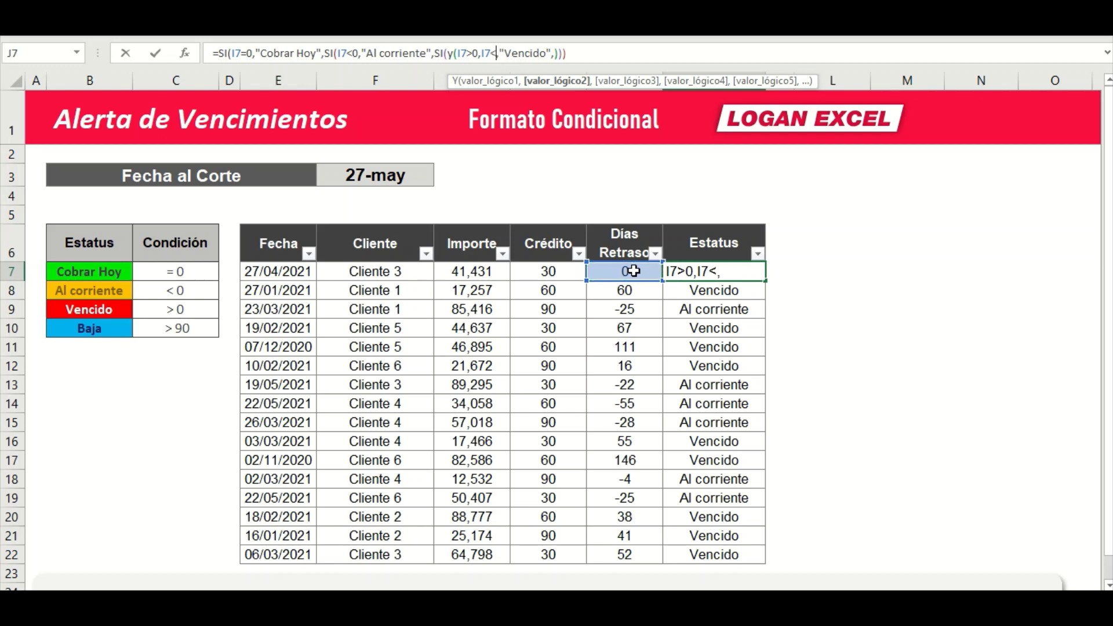
pyautogui.write('90')
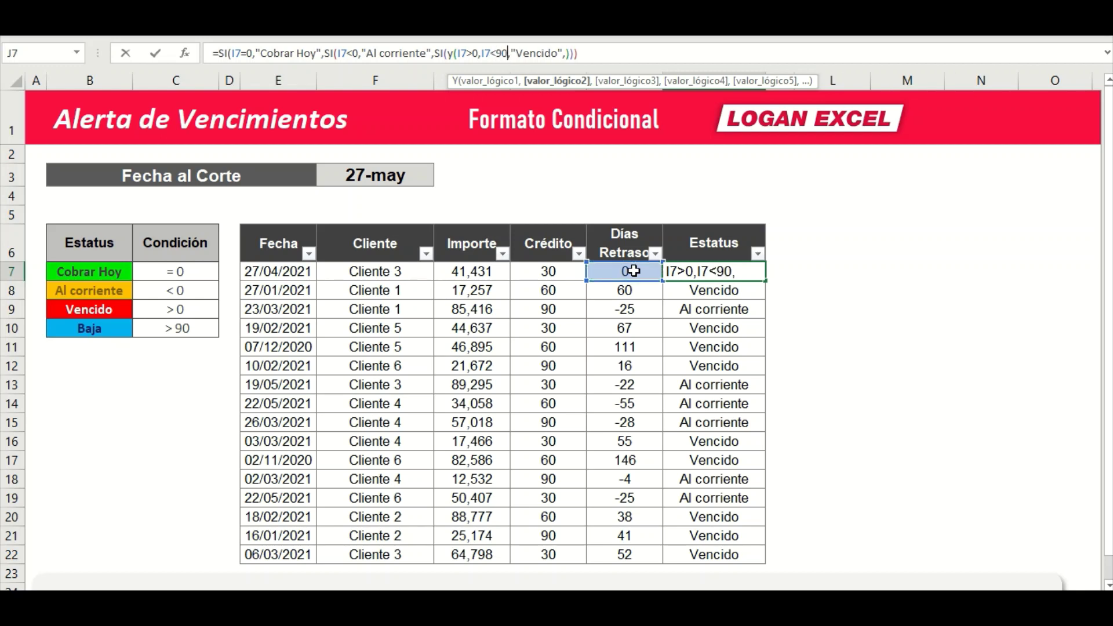
pyautogui.write(')')
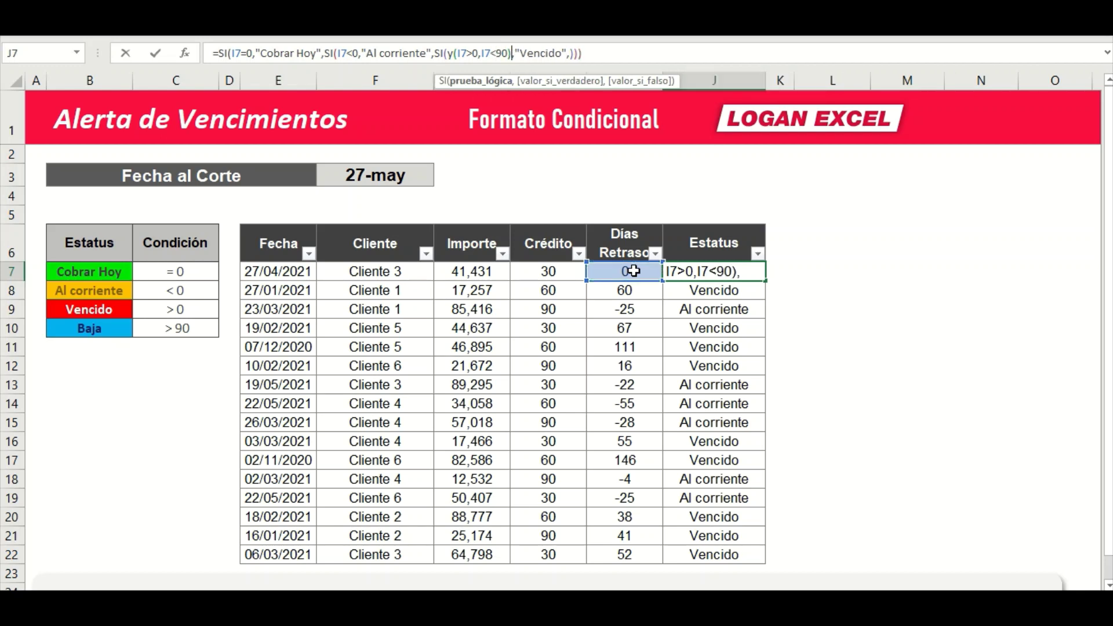
pyautogui.moveTo(450, 53); pyautogui.dragTo(511, 54)
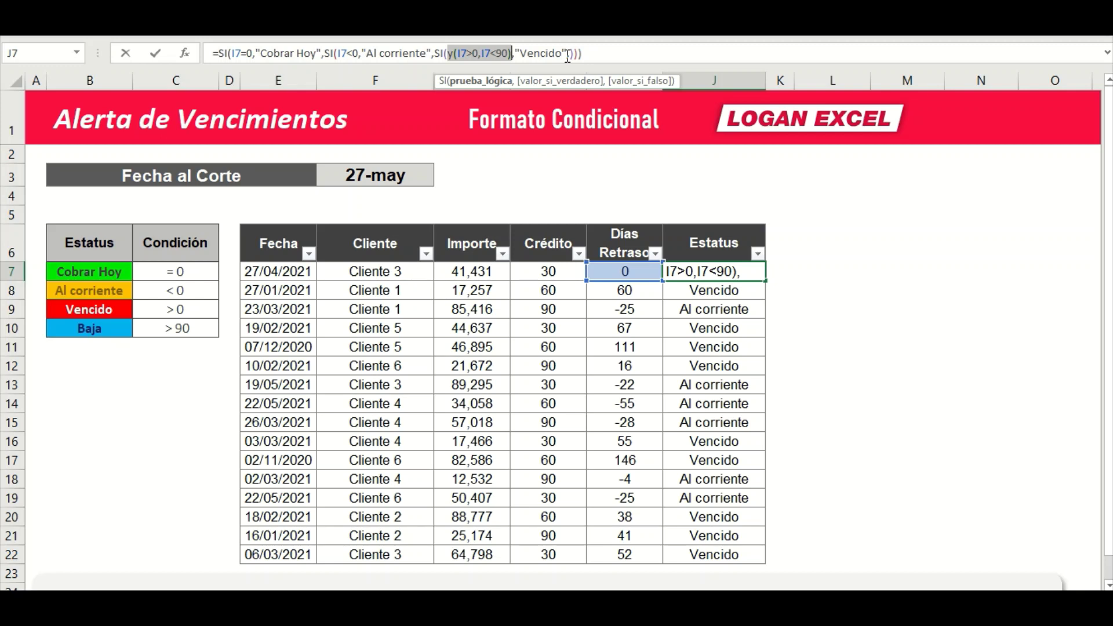
pyautogui.hotkey('ctrl', 'Return')
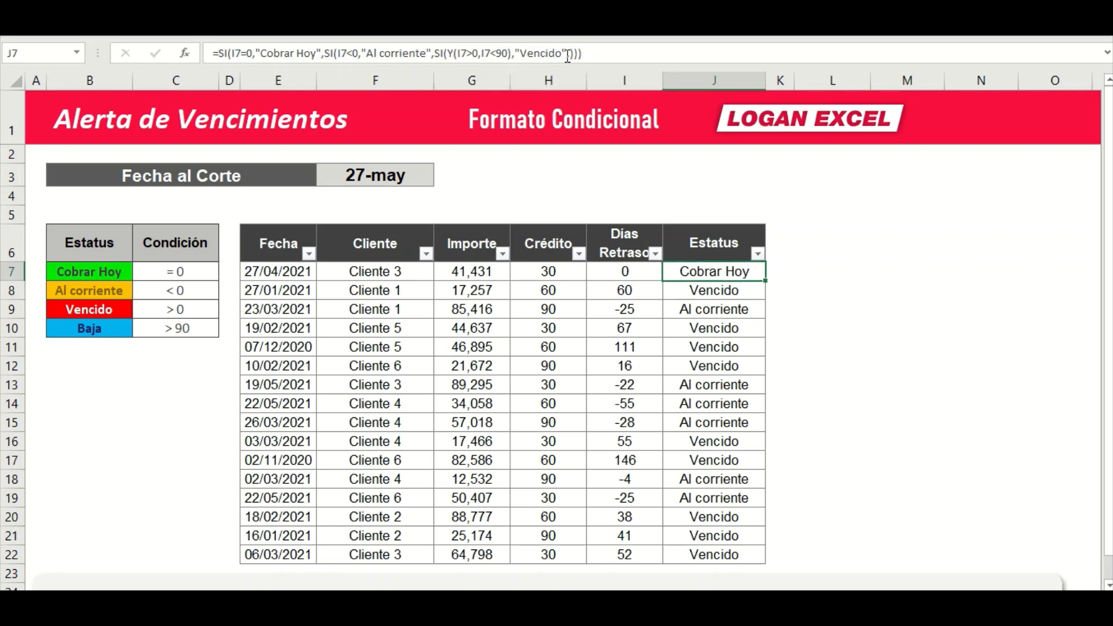
# Copy the updated status formula from J7 down through J22
pyautogui.hotkey('ctrl', 'c')
pyautogui.hotkey('ctrl', 'shift', 'Down')
pyautogui.hotkey('ctrl', 'v')
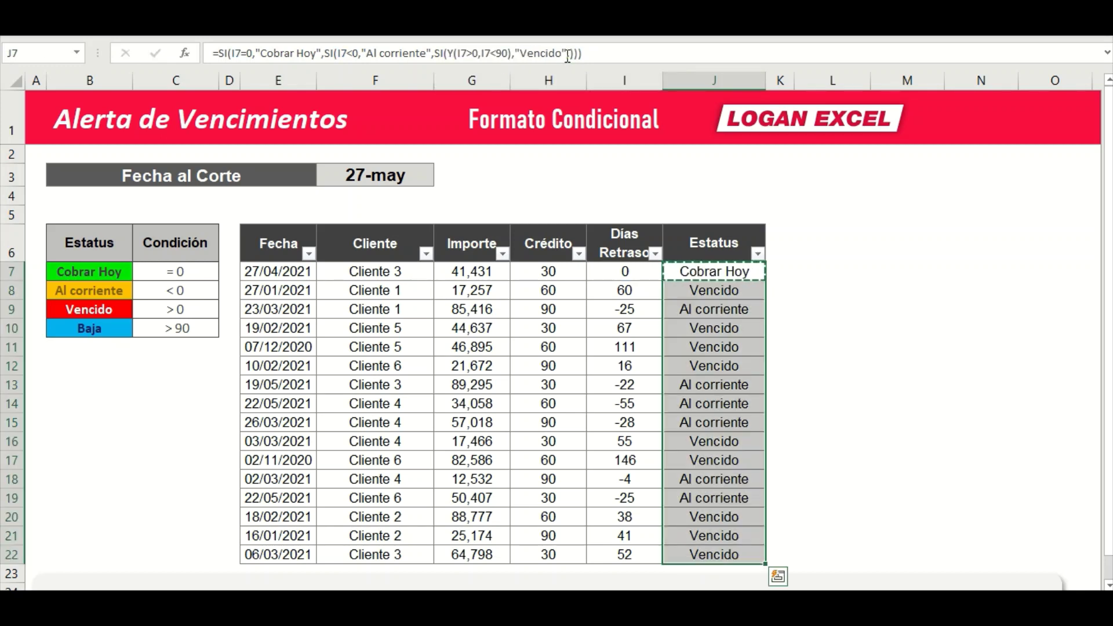
pyautogui.press('Up')
pyautogui.press('Down')
pyautogui.press('Down')
pyautogui.press('Down')
pyautogui.press('Down')
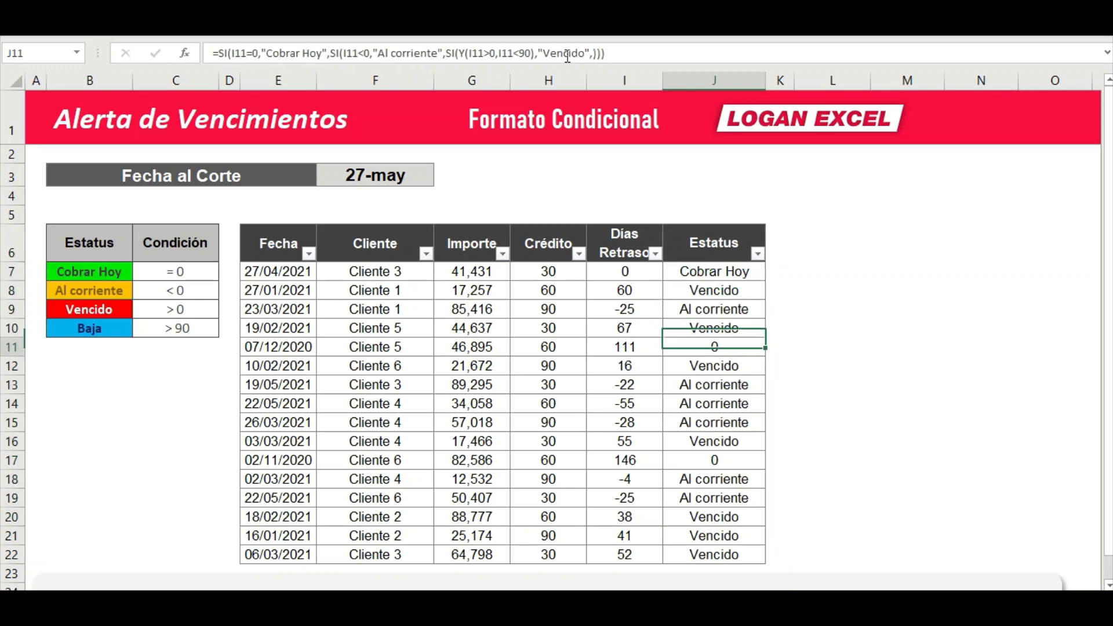
pyautogui.press('Down')
# Compare rows 11 and 17, which show 0 for 111 and 146 days late, then edit J11's formula
pyautogui.click(720, 459)
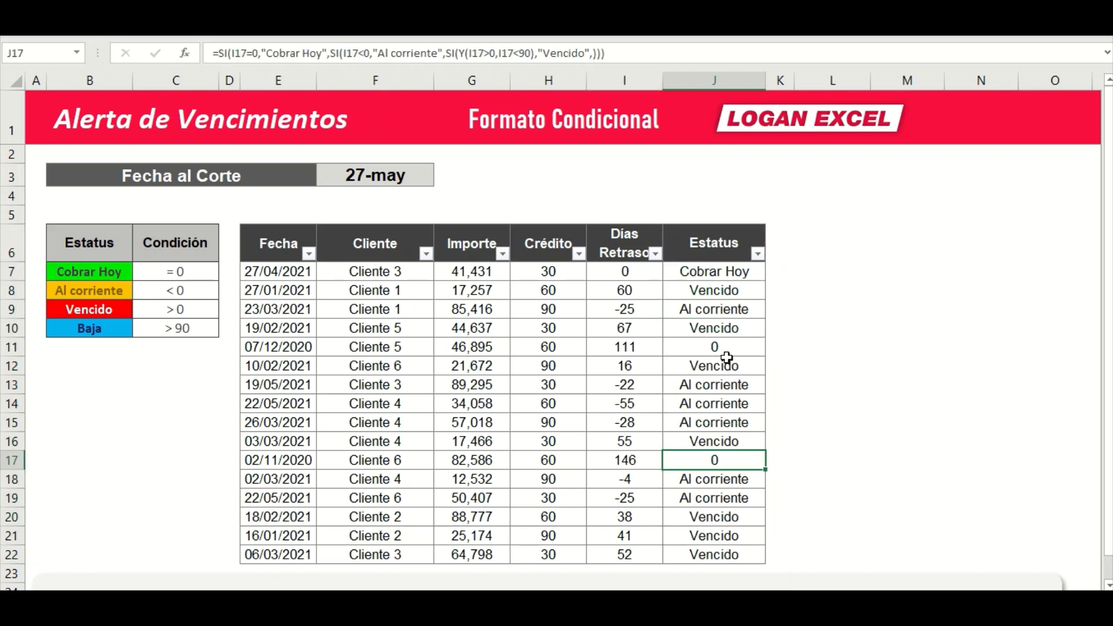
pyautogui.click(721, 360)
pyautogui.click(717, 461)
pyautogui.click(642, 352)
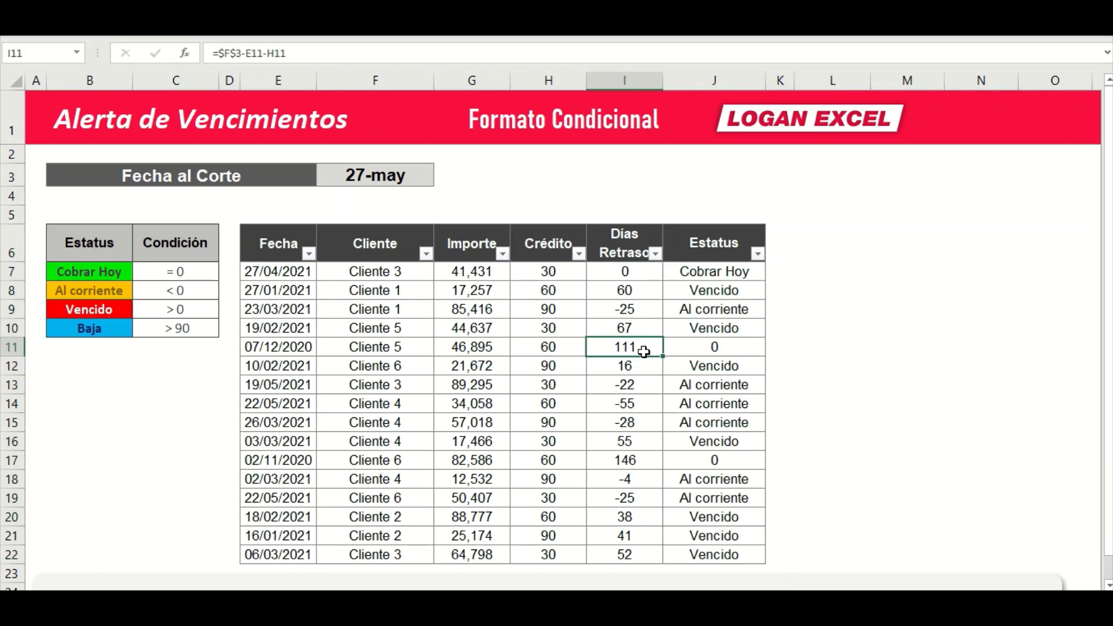
pyautogui.click(704, 353)
pyautogui.click(619, 350)
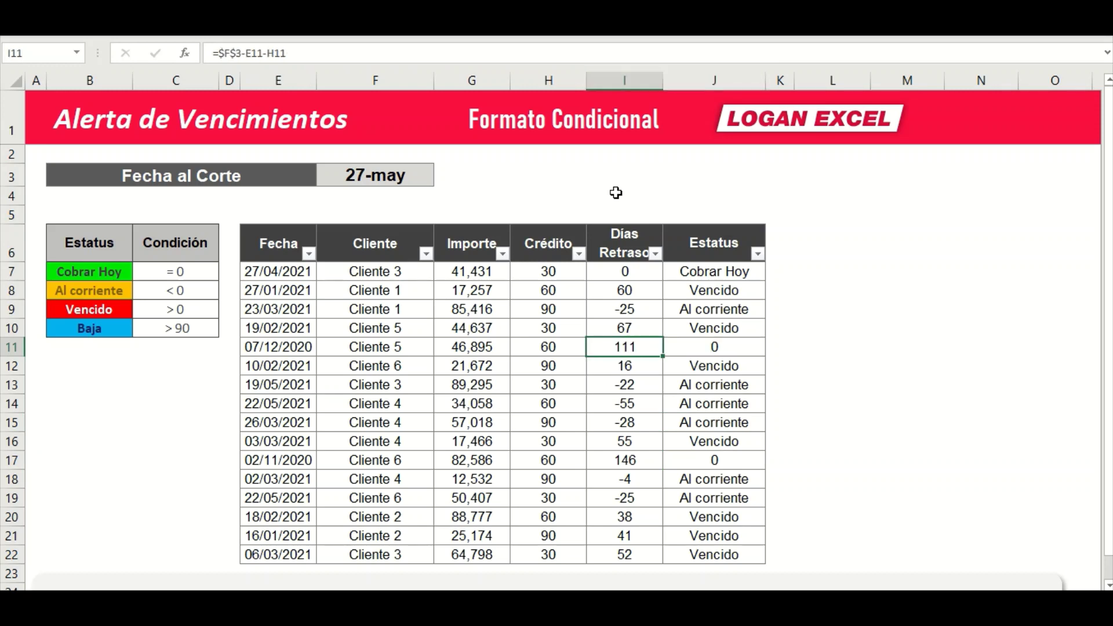
pyautogui.click(698, 355)
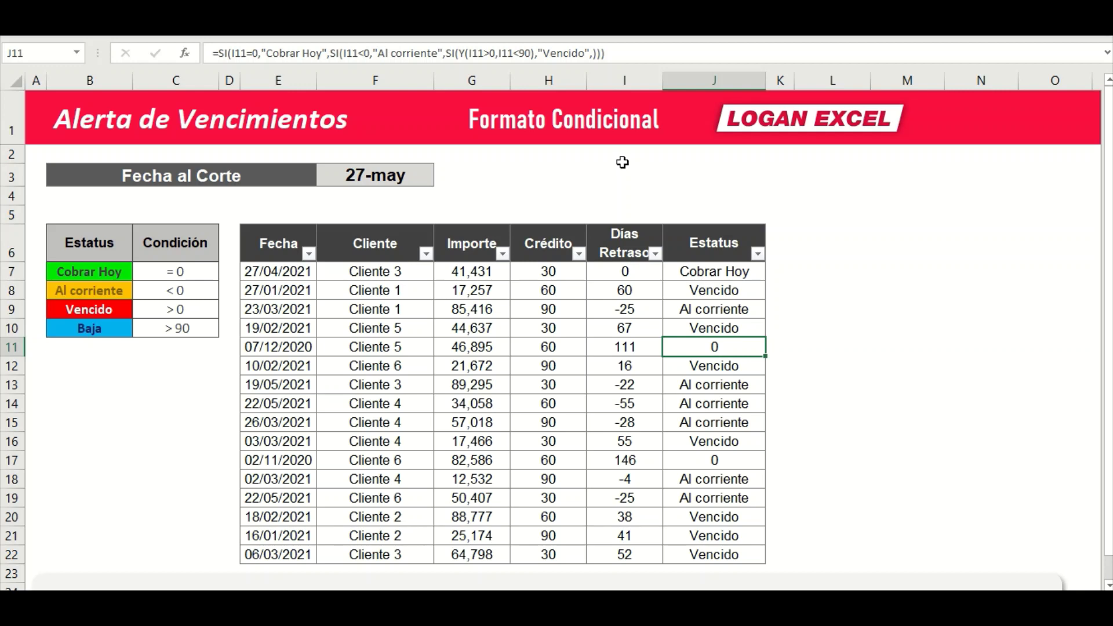
pyautogui.click(734, 474)
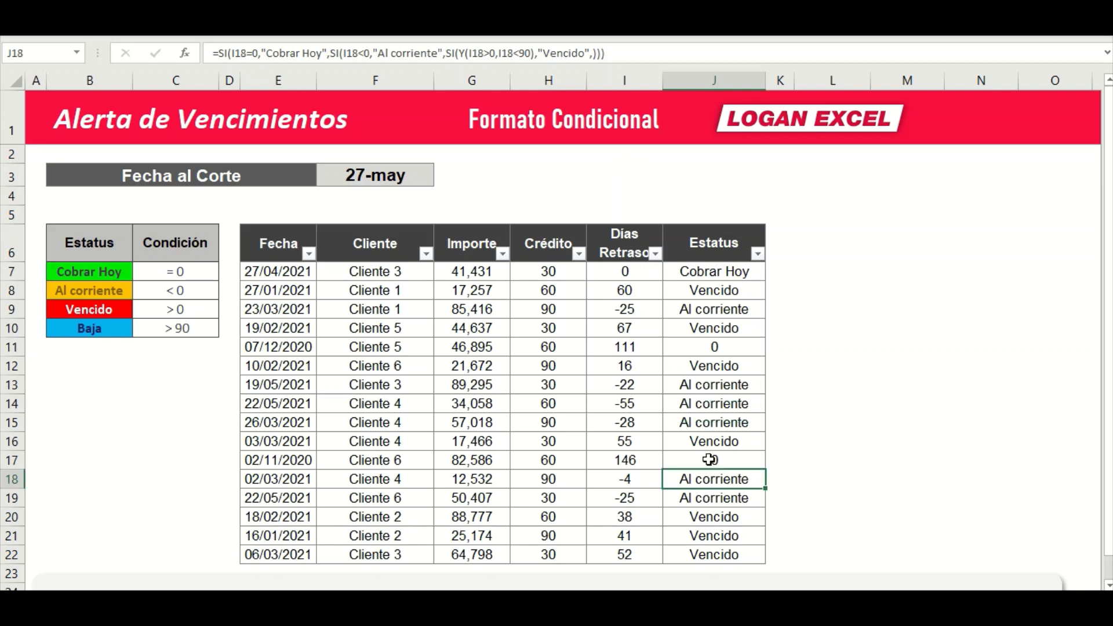
pyautogui.click(708, 383)
pyautogui.click(708, 351)
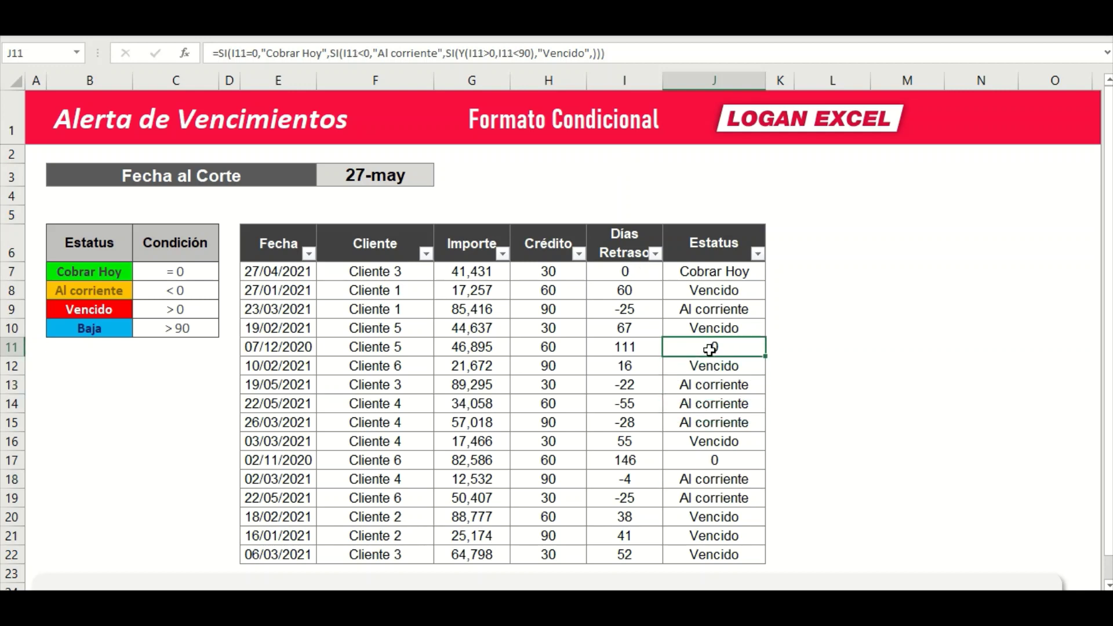
pyautogui.click(592, 53)
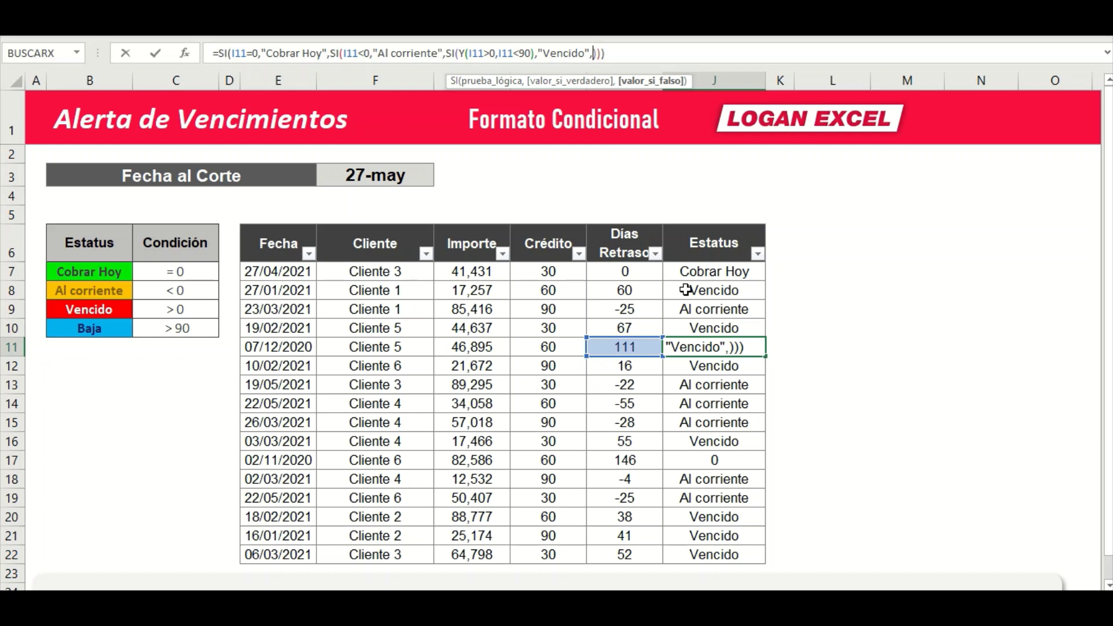
# Complete the J11 Estatus formula with 'Baja' as the final SI result
pyautogui.write('"Ba')
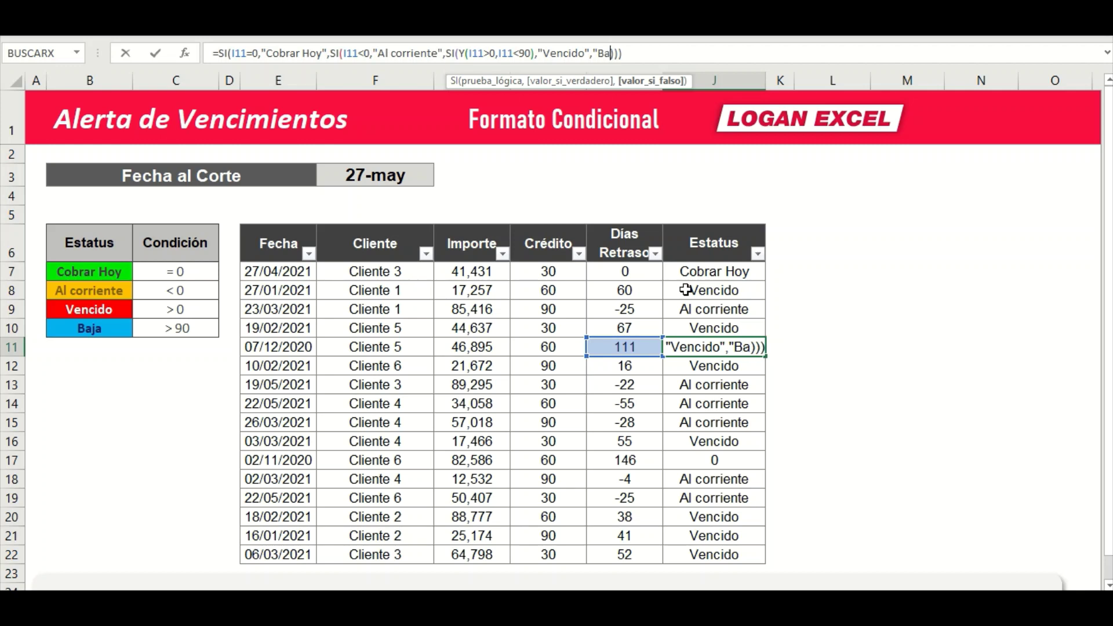
pyautogui.write('ja"')
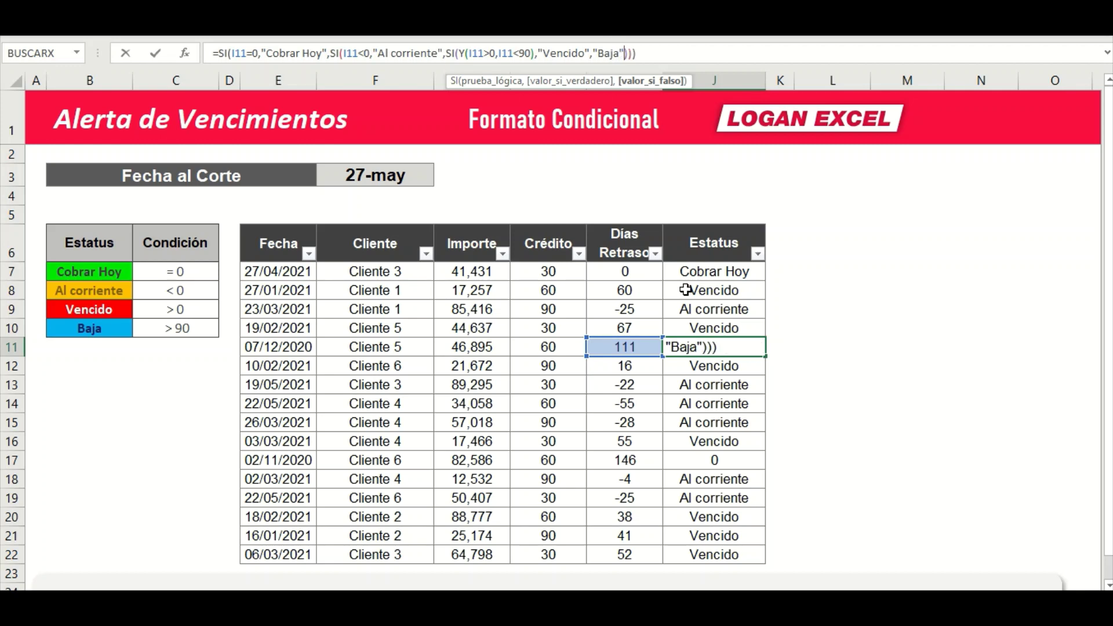
pyautogui.press('Return')
pyautogui.press('Up')
# Copy the corrected J11 formula over J7:J22 in the Estatus column
pyautogui.hotkey('ctrl', 'c')
pyautogui.press('Up')
pyautogui.press('Up')
pyautogui.press('Up')
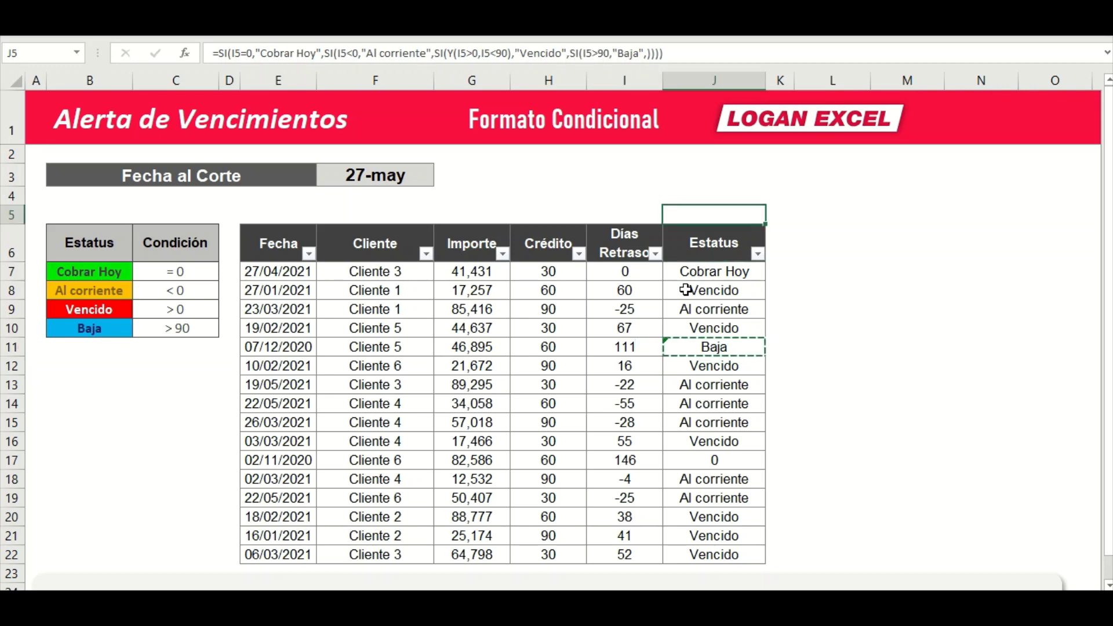
pyautogui.press('Down')
pyautogui.press('Down')
pyautogui.hotkey('ctrl', 'shift', 'Down')
pyautogui.hotkey('ctrl', 'v')
pyautogui.press('Escape')
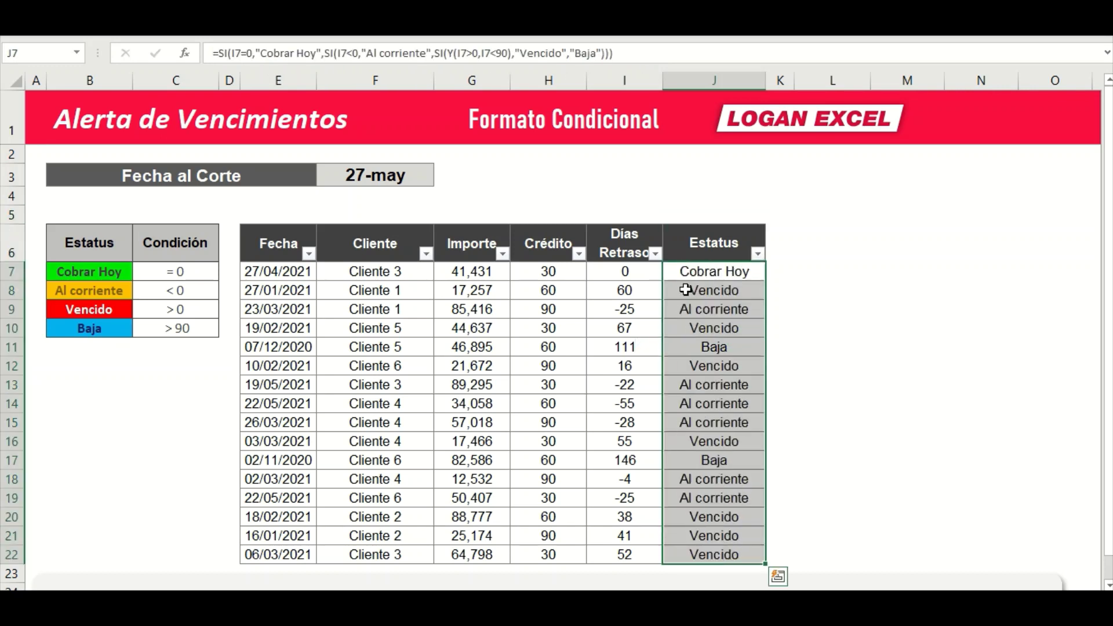
pyautogui.press('Up')
pyautogui.press('Down')
pyautogui.hotkey('shift', 'Down')
pyautogui.hotkey('shift', 'Down')
pyautogui.hotkey('shift', 'Down')
pyautogui.hotkey('shift', 'Down')
pyautogui.hotkey('shift', 'Down')
pyautogui.hotkey('shift', 'Down')
# Check the distinct Estatus values in the column filter list, leaving the filter unchanged
pyautogui.click(699, 287)
pyautogui.click(758, 254)
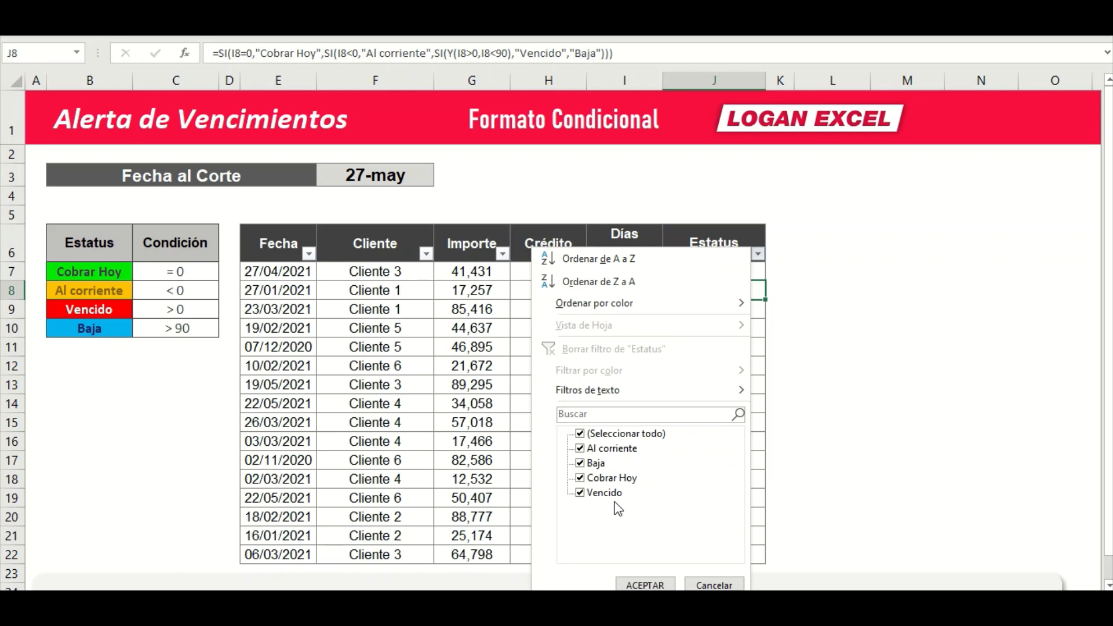
pyautogui.click(645, 584)
pyautogui.click(697, 359)
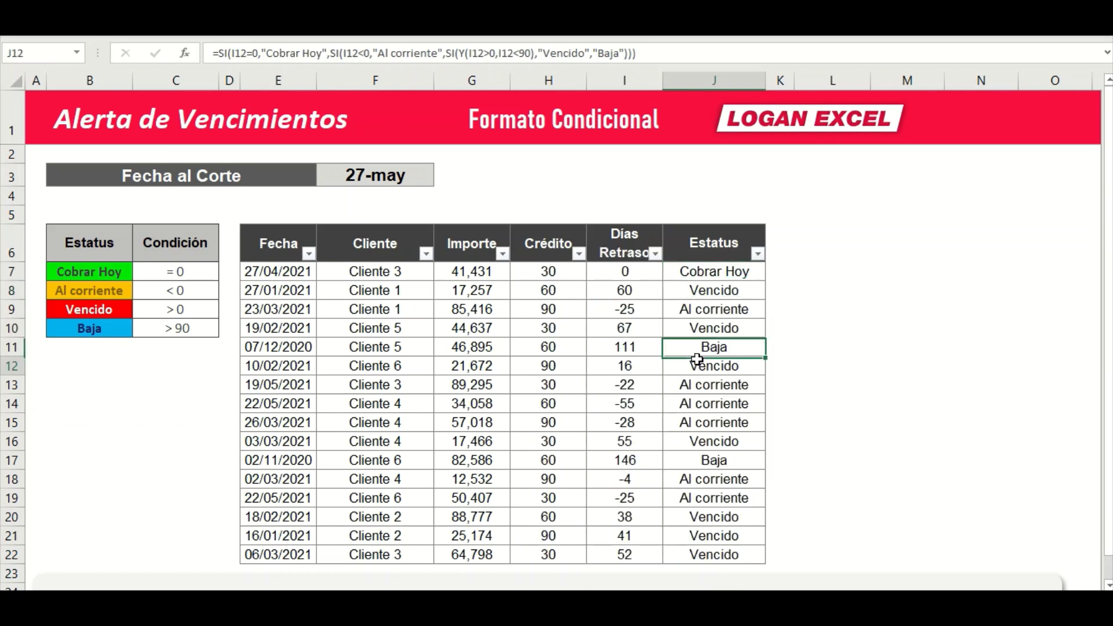
# Review the status formulas in J7, row 8 and nearby rows without editing them
pyautogui.click(696, 274)
pyautogui.click(694, 383)
pyautogui.click(703, 272)
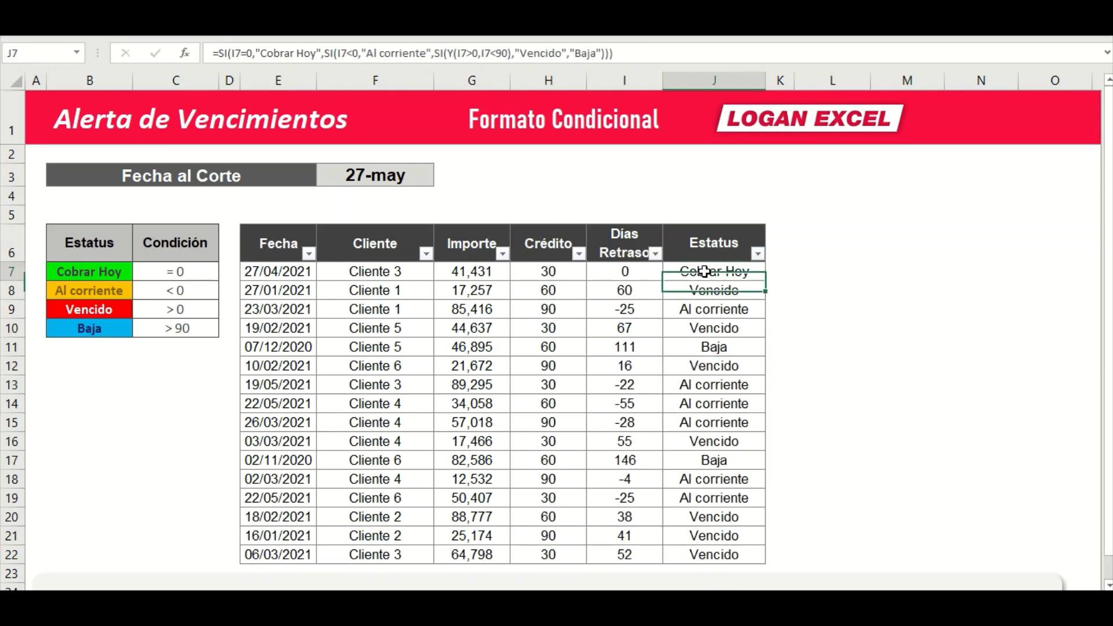
pyautogui.click(641, 54)
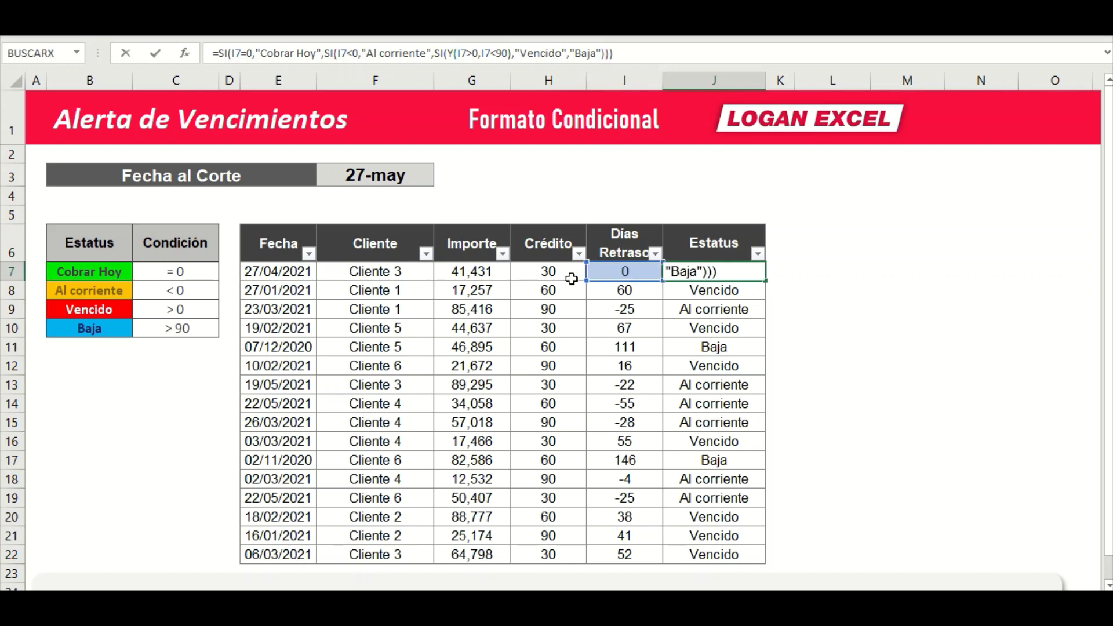
pyautogui.click(708, 347)
pyautogui.click(681, 288)
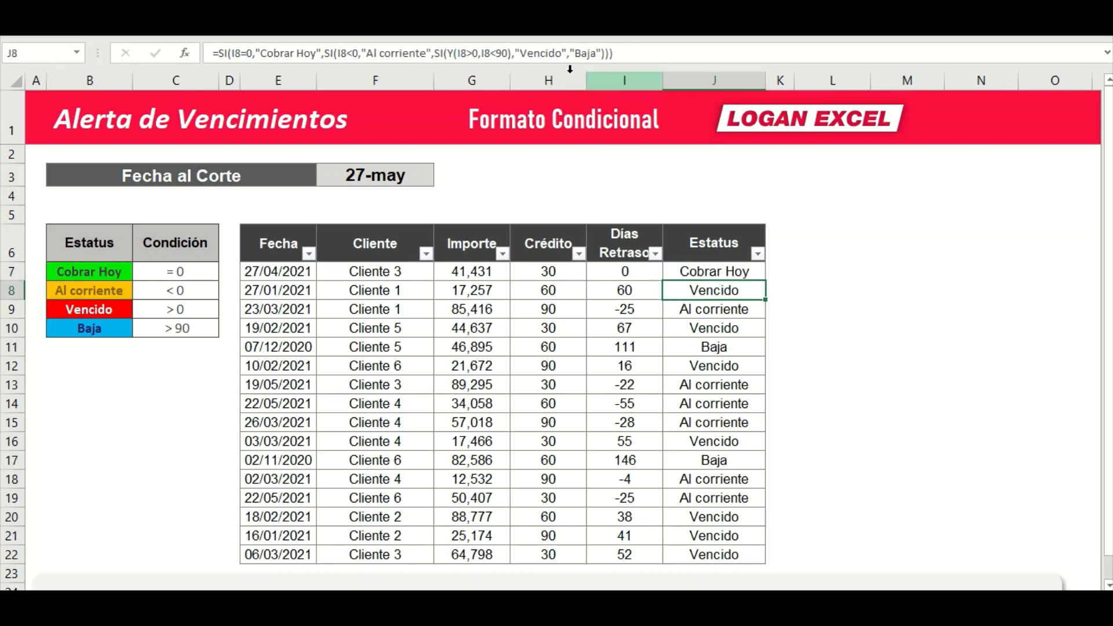
pyautogui.scroll(-2, 481, 263)
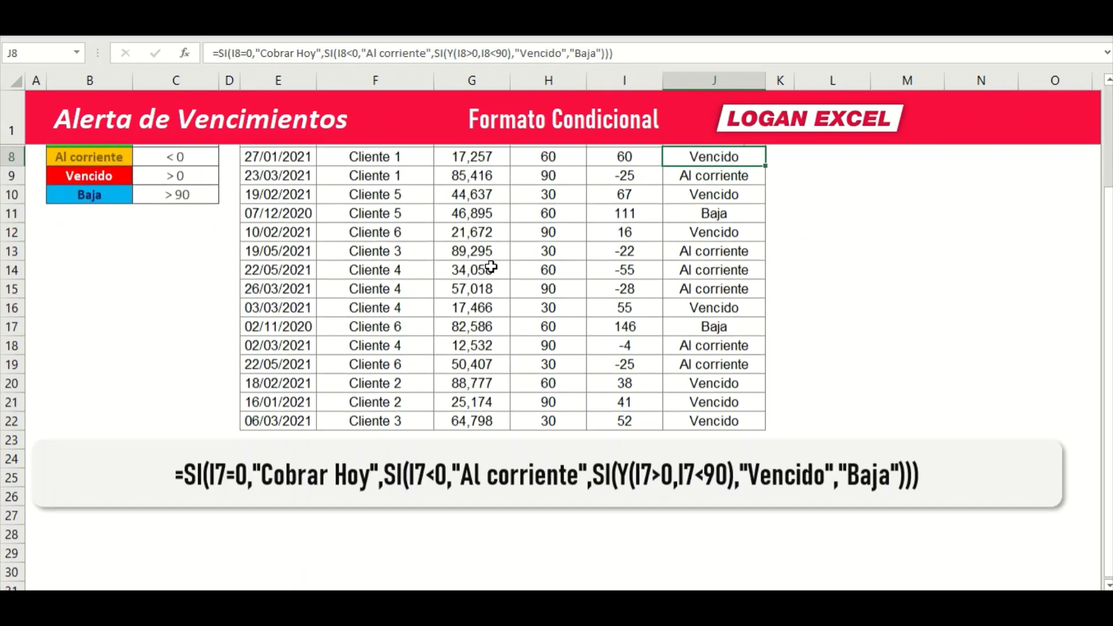
pyautogui.click(417, 535)
pyautogui.scroll(1, 431, 520)
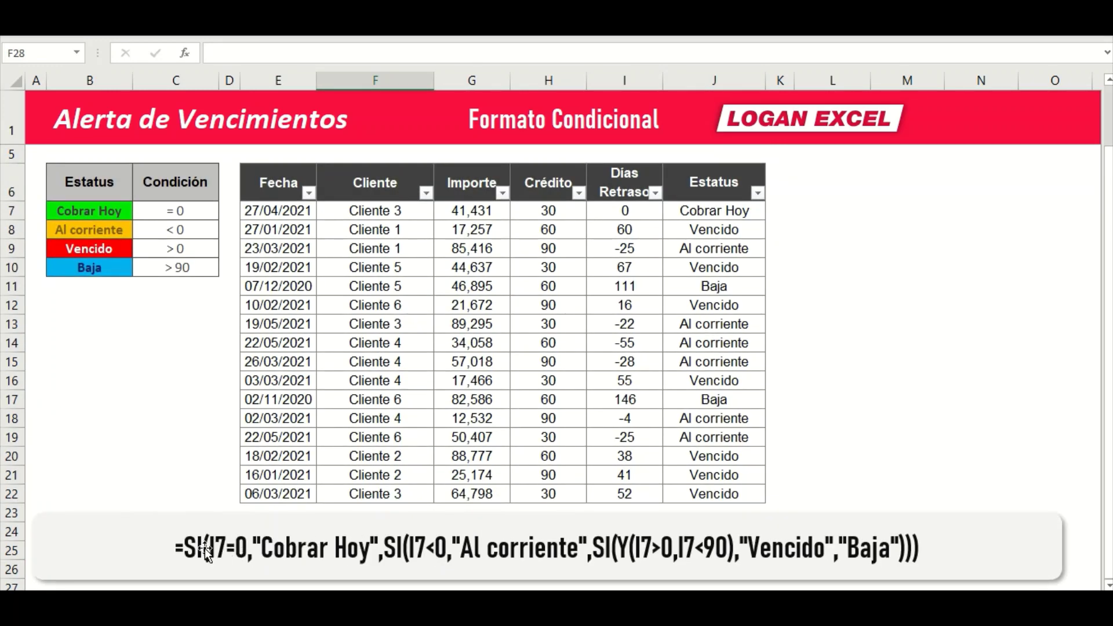
pyautogui.click(620, 209)
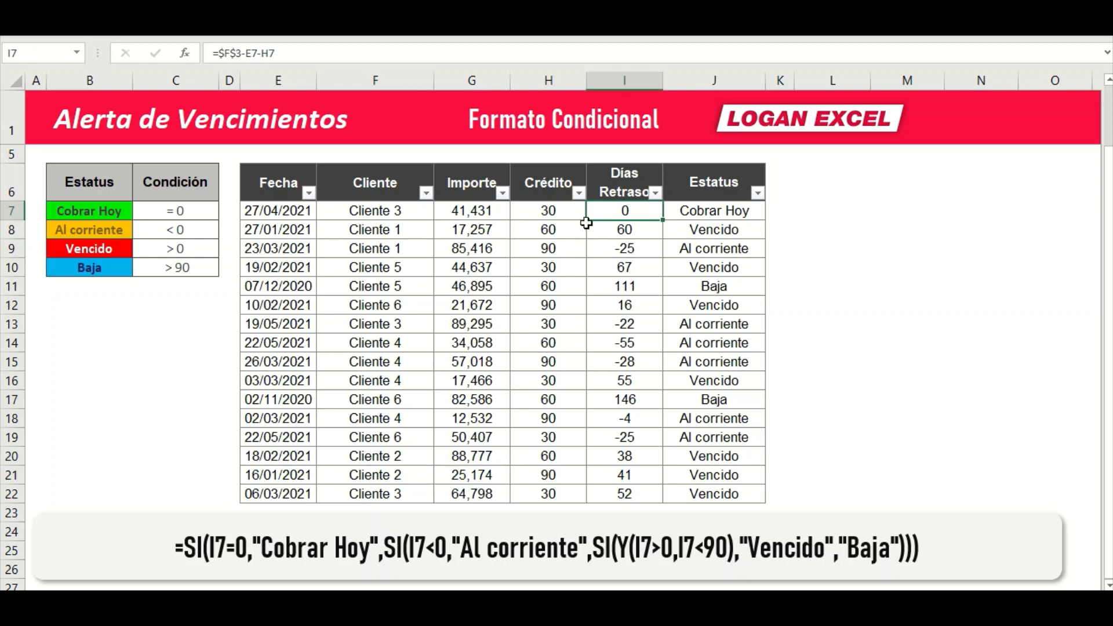
pyautogui.click(709, 207)
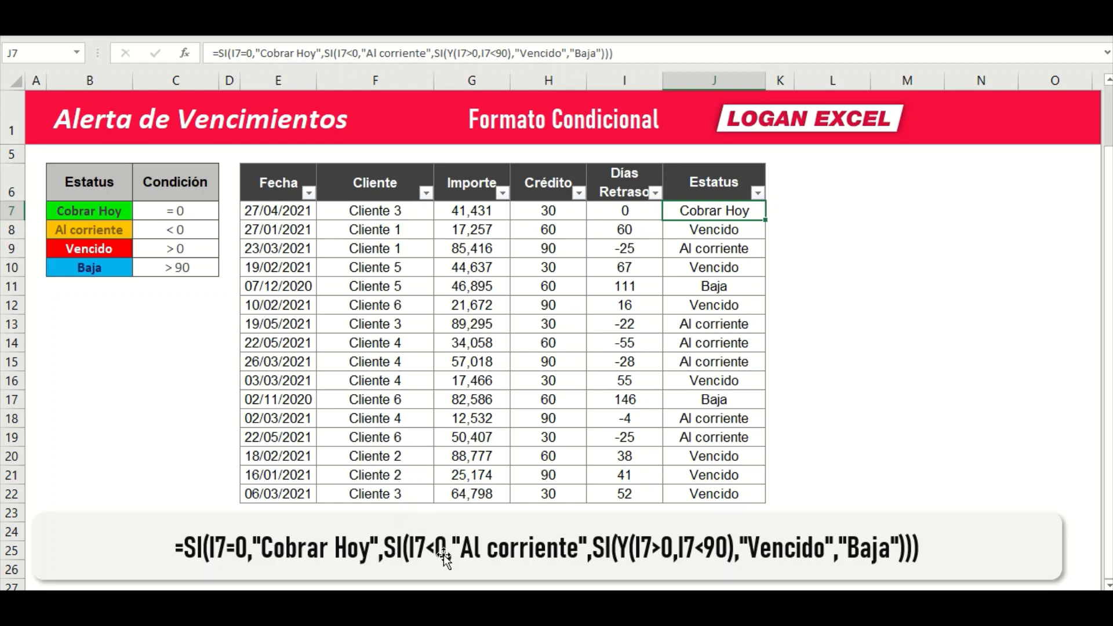
# Append '<90' to the Vencido condition in C9 so it reads '> 0 <90'
pyautogui.click(117, 238)
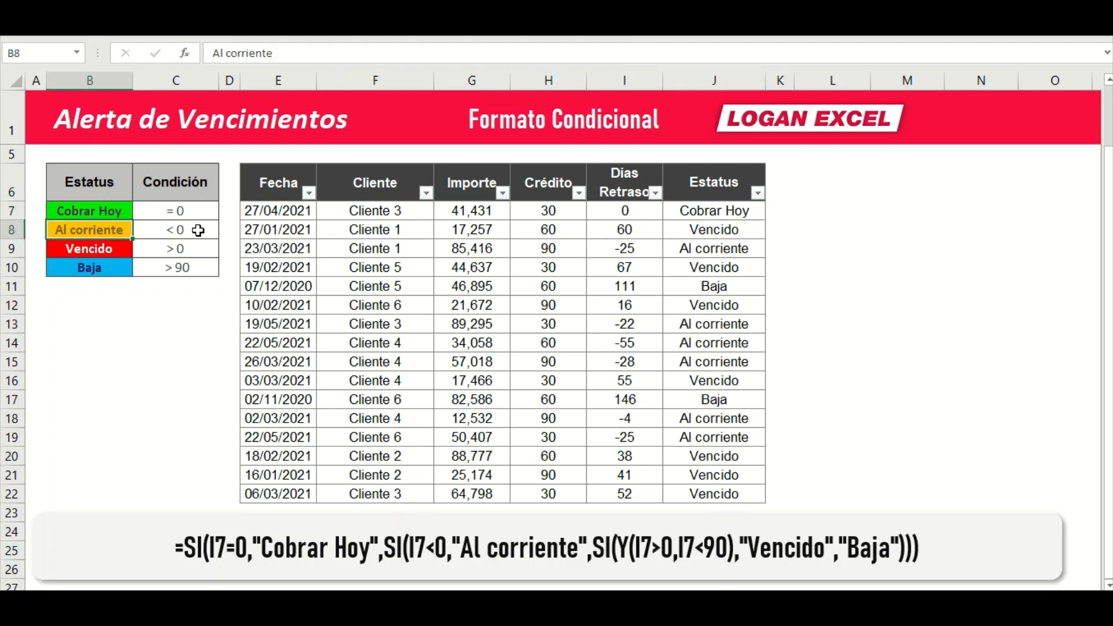
pyautogui.click(197, 231)
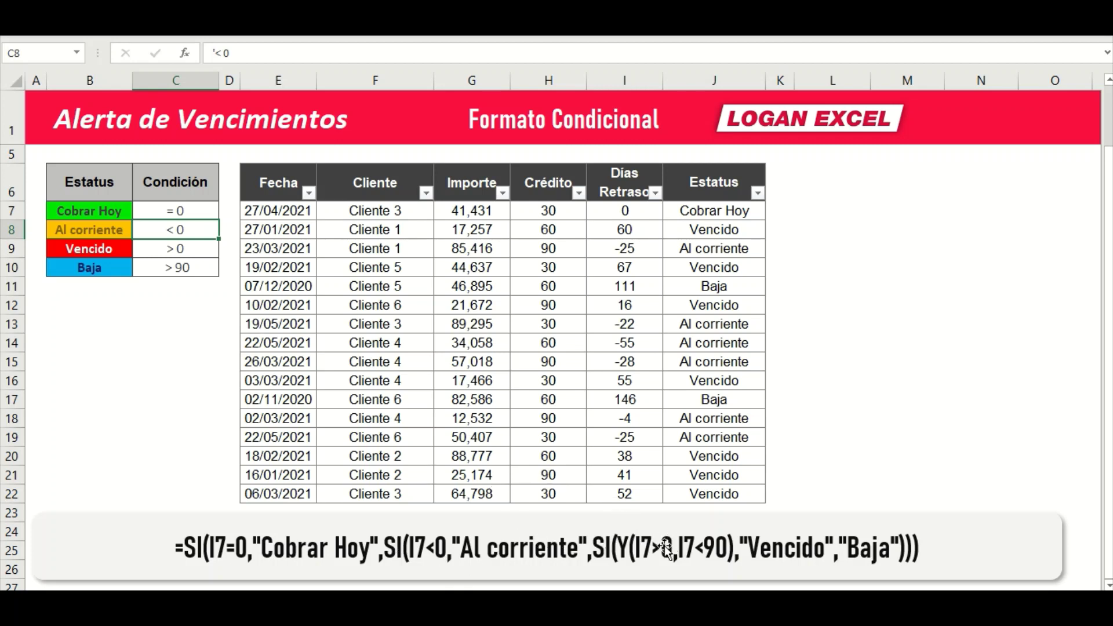
pyautogui.click(181, 250)
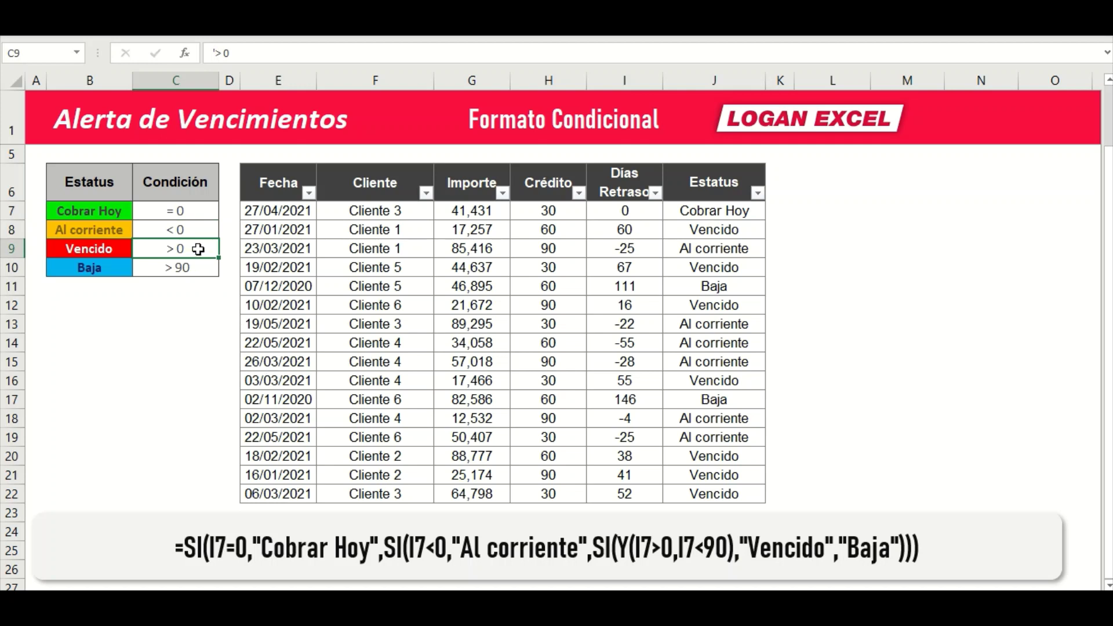
pyautogui.doubleClick(197, 249)
pyautogui.write('<90')
pyautogui.press('Return')
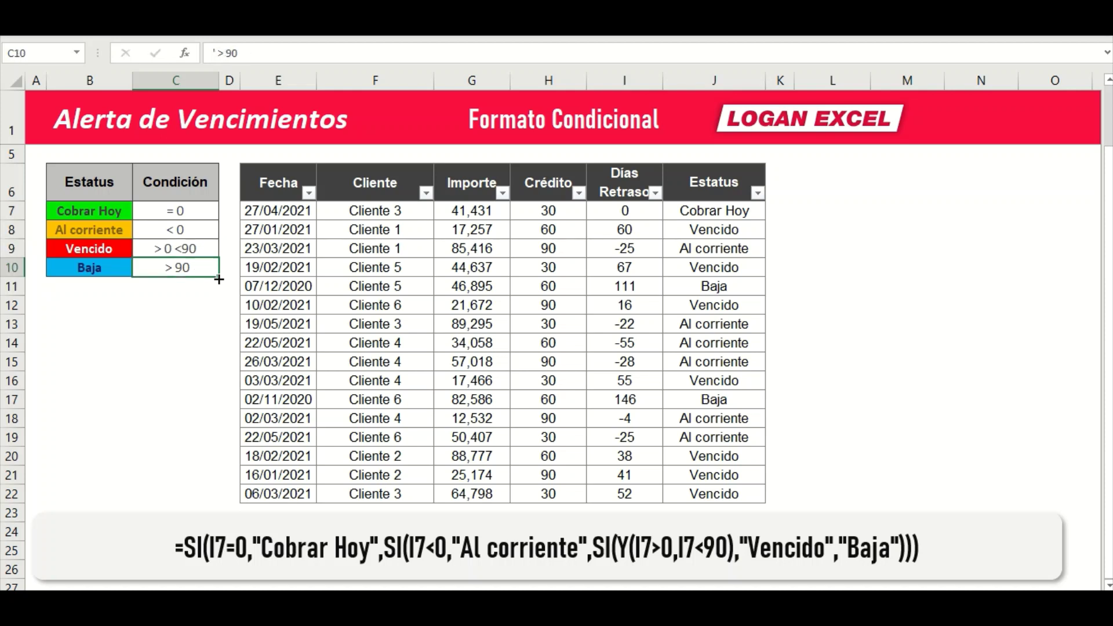
pyautogui.press('Up')
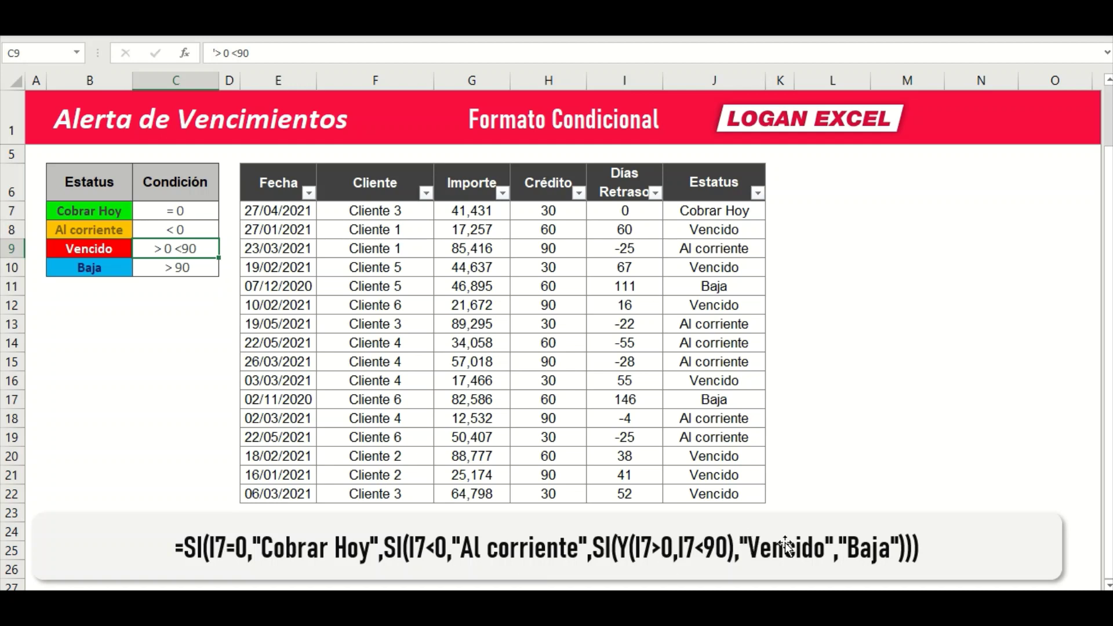
pyautogui.click(176, 270)
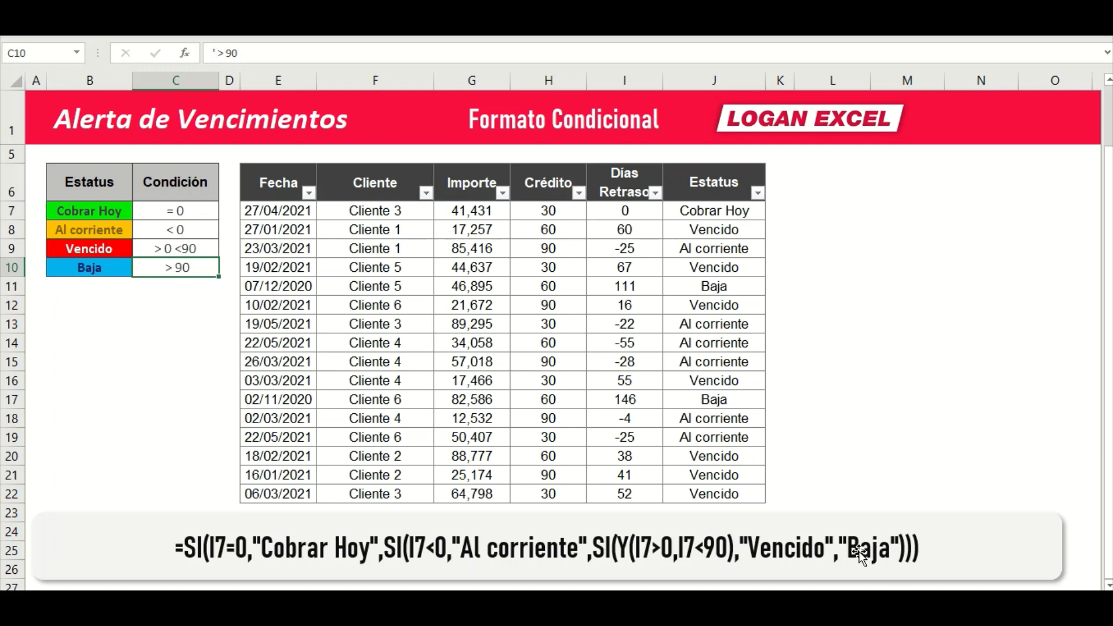
pyautogui.click(709, 399)
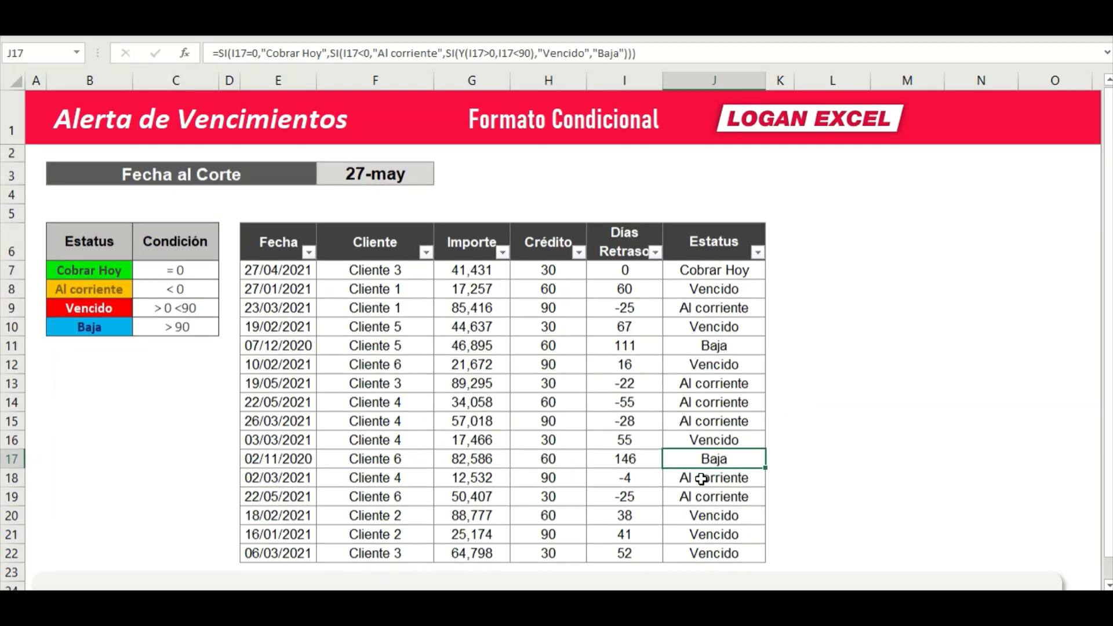
# Review the SI status formulas in the Estatus cells starting at J7, then select an empty cell
pyautogui.click(713, 366)
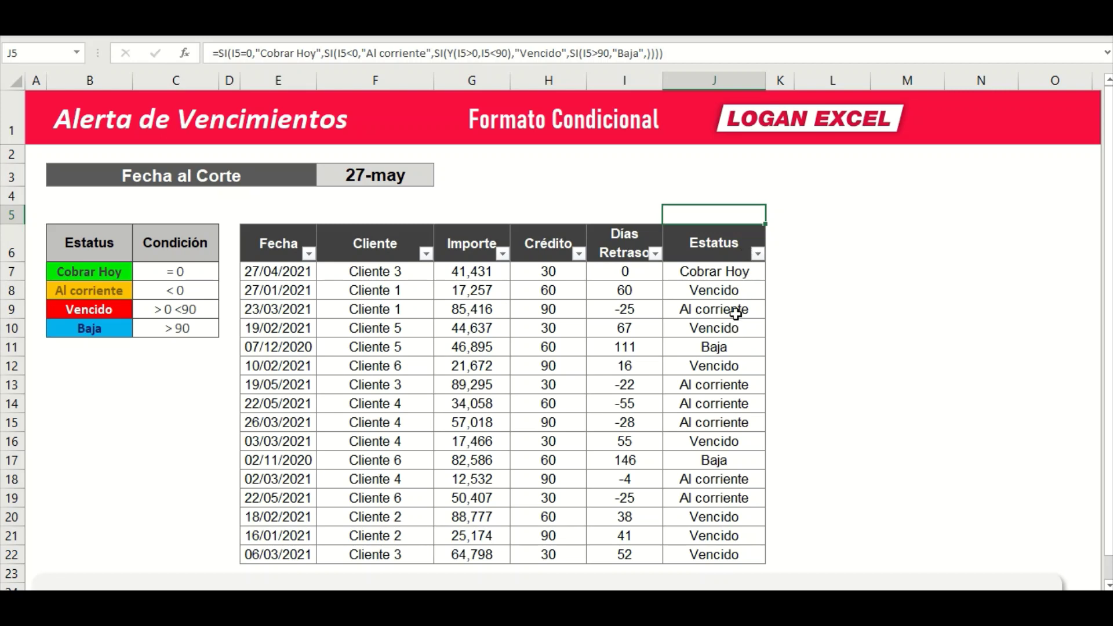
pyautogui.click(736, 309)
pyautogui.click(734, 276)
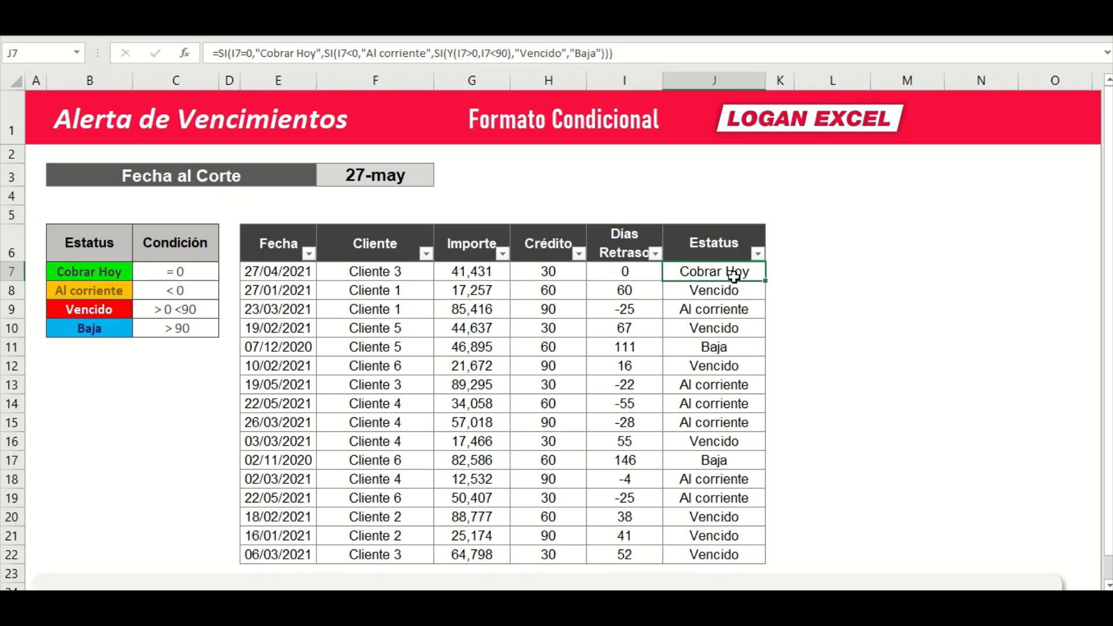
pyautogui.press('Up')
pyautogui.press('Up')
pyautogui.press('Down')
pyautogui.press('Down')
pyautogui.press('Down')
pyautogui.press('Down')
pyautogui.press('Down')
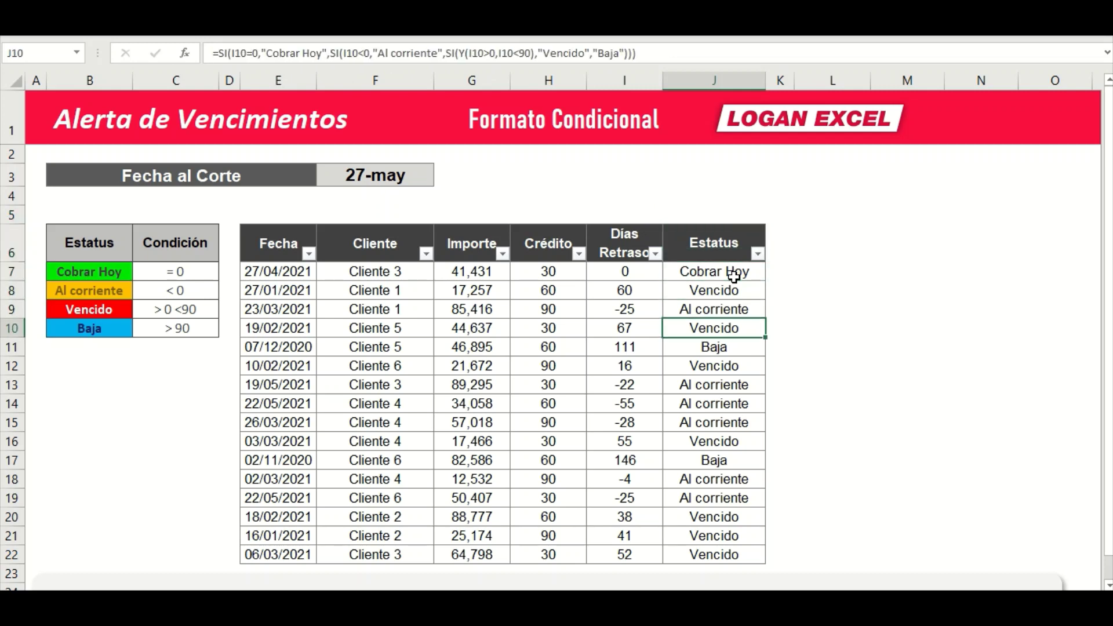
pyautogui.press('Up')
pyautogui.press('Up')
pyautogui.press('Up')
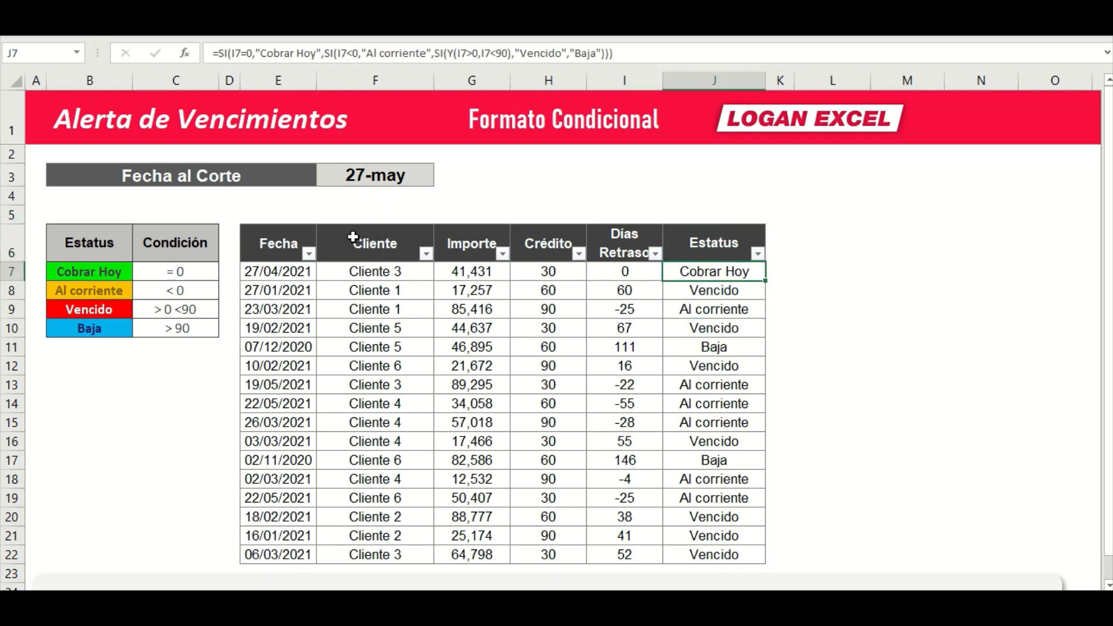
pyautogui.click(828, 268)
pyautogui.click(886, 242)
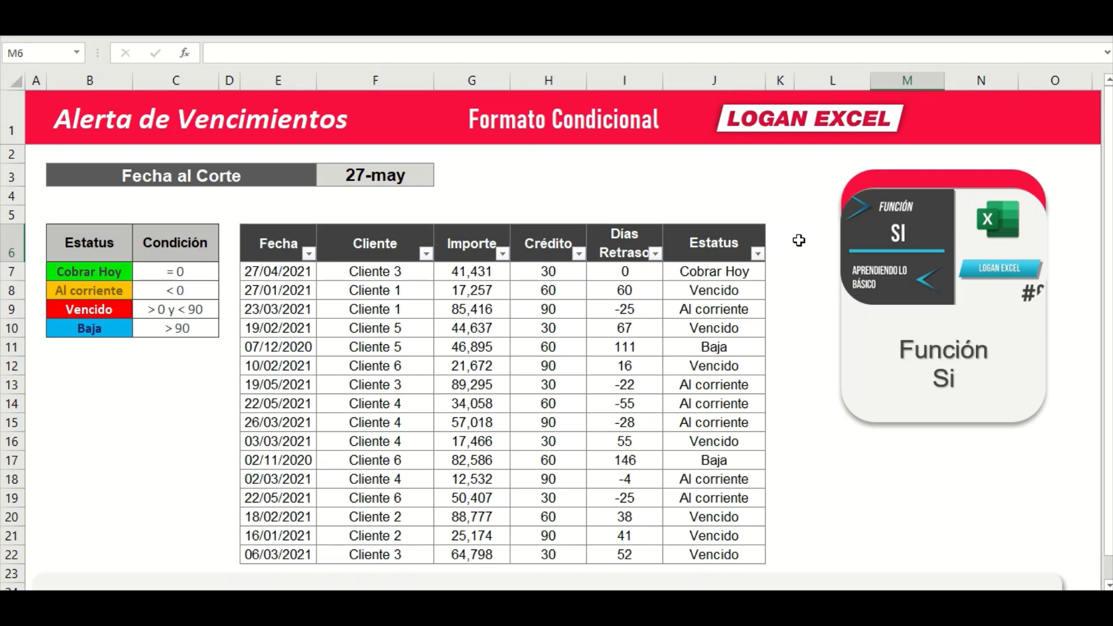
# Select Estatus cells J7:J22 and start a new conditional formatting rule
pyautogui.click(751, 274)
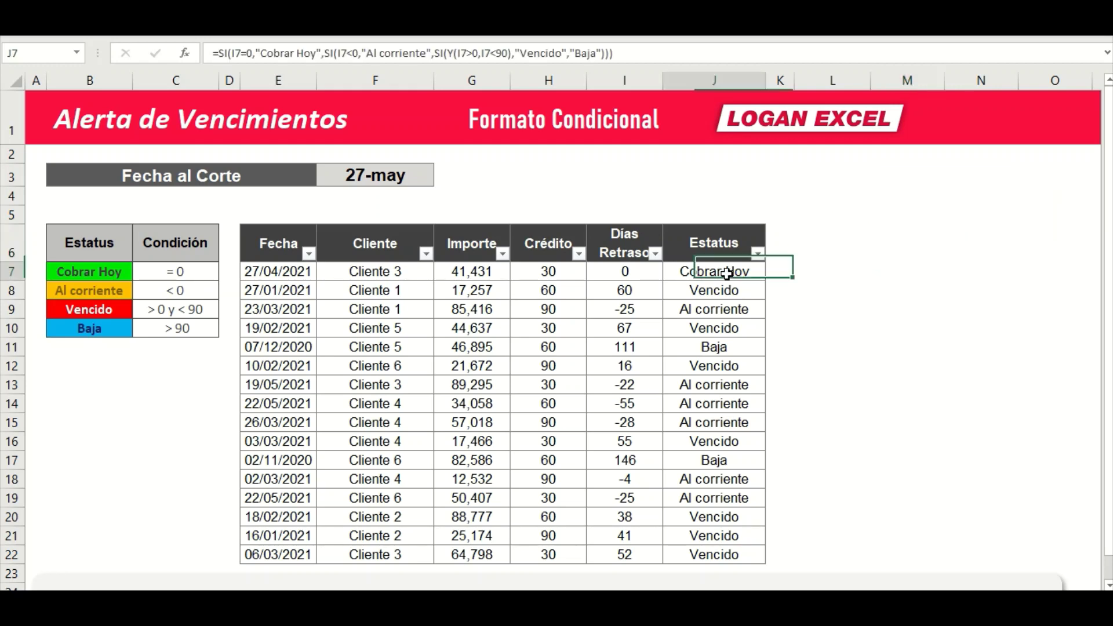
pyautogui.moveTo(719, 273); pyautogui.dragTo(713, 555)
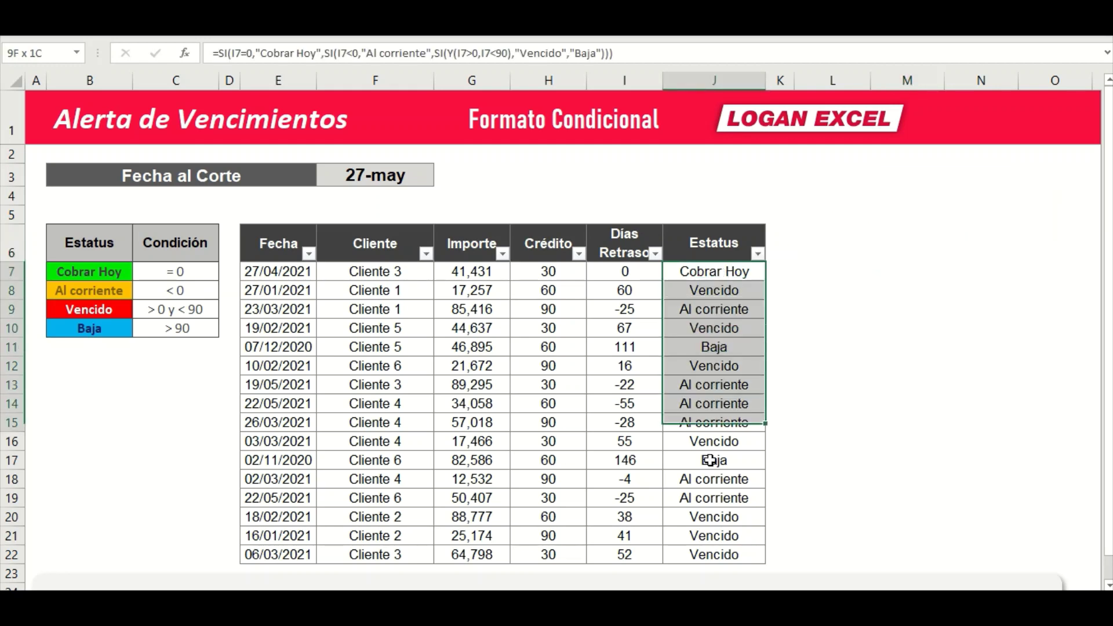
pyautogui.moveTo(696, 272)
pyautogui.mouseDown()
pyautogui.moveTo(694, 567)
pyautogui.moveTo(696, 554)
pyautogui.mouseUp()
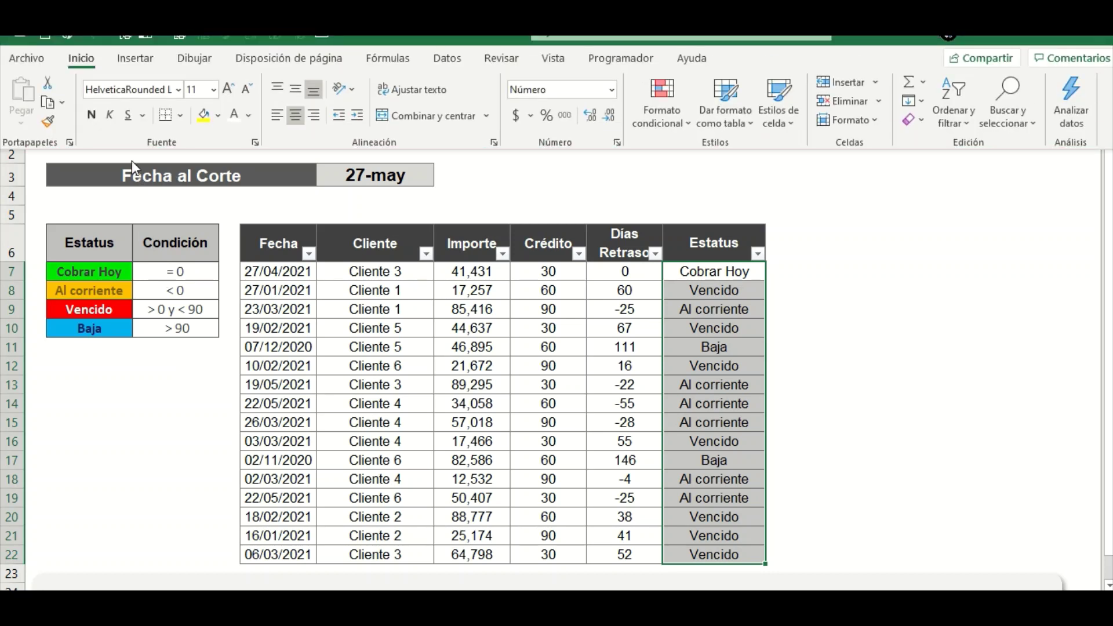
pyautogui.click(669, 117)
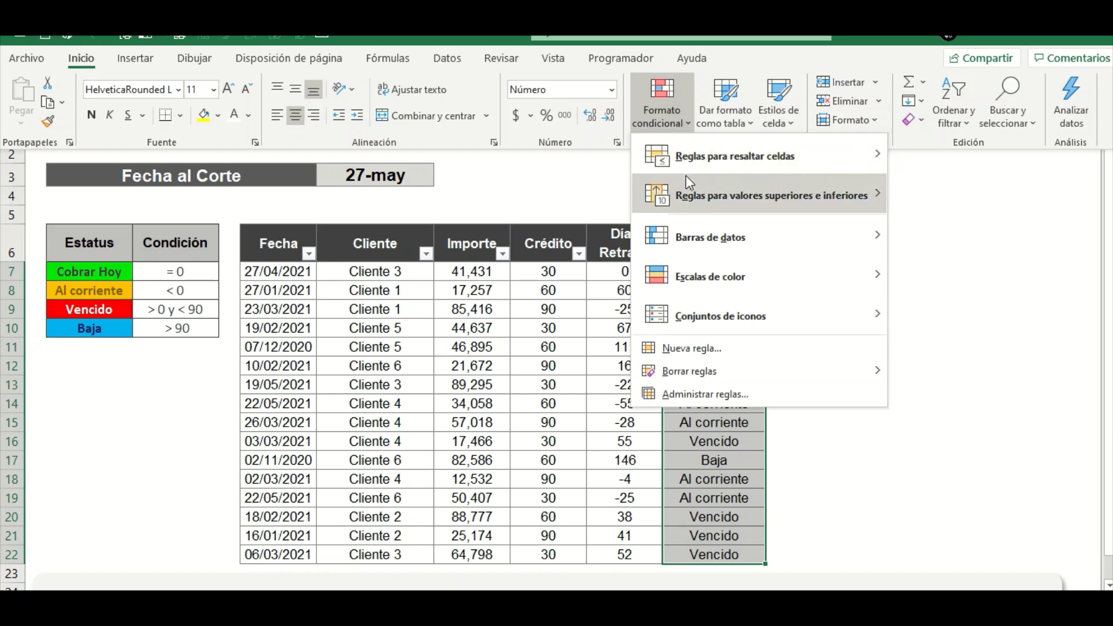
pyautogui.click(683, 349)
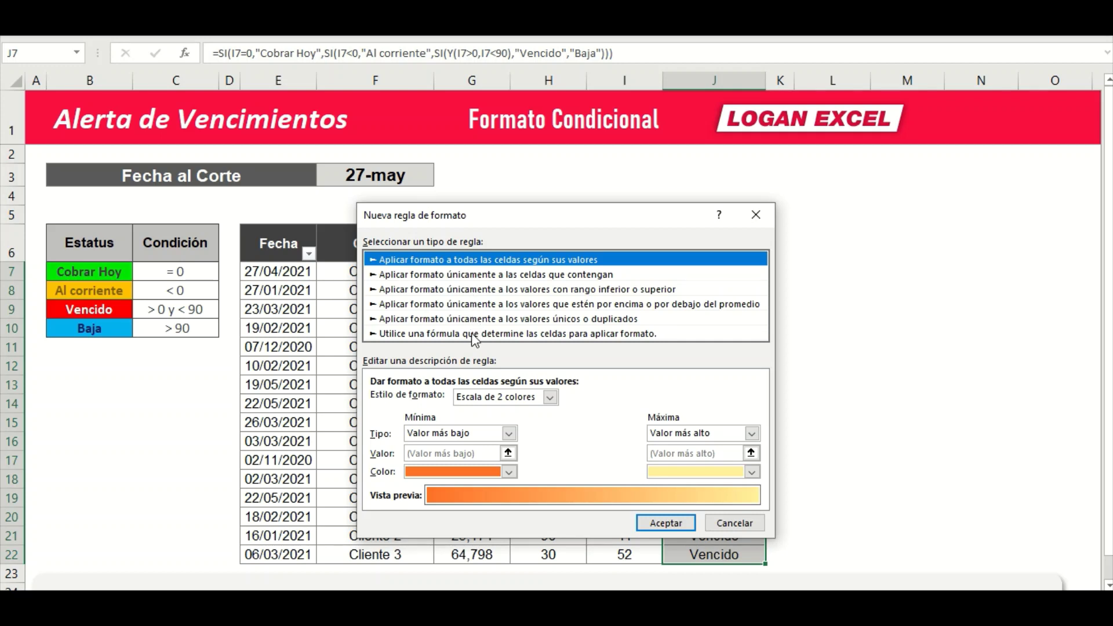
# Choose the formula rule type and enter =J7=$B$7, matching the Cobrar Hoy legend cell
pyautogui.click(472, 334)
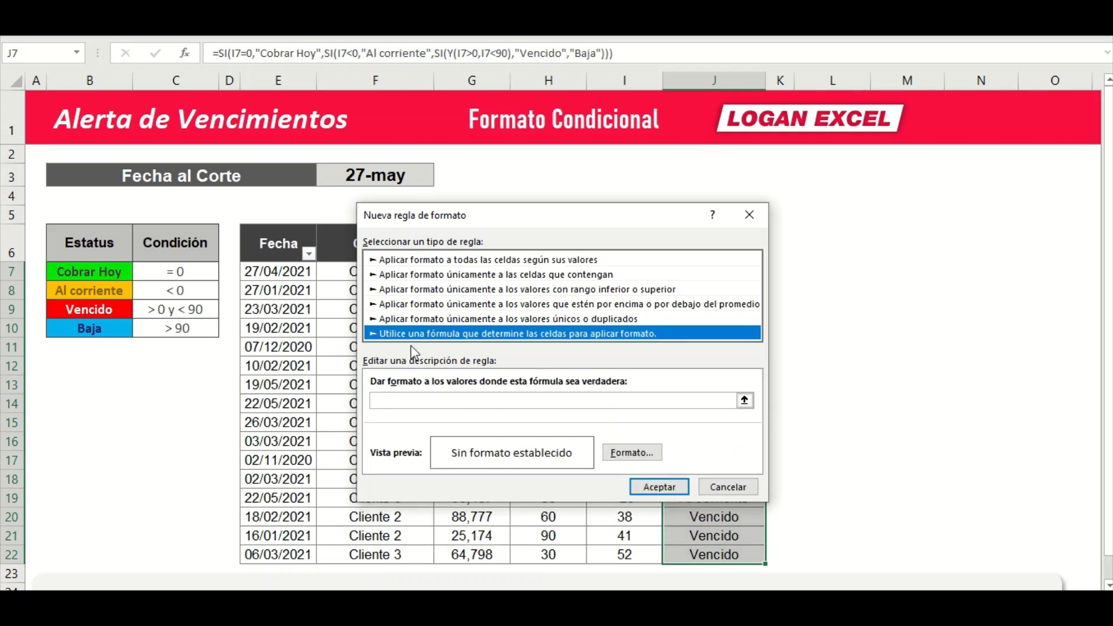
pyautogui.click(497, 401)
pyautogui.write('=')
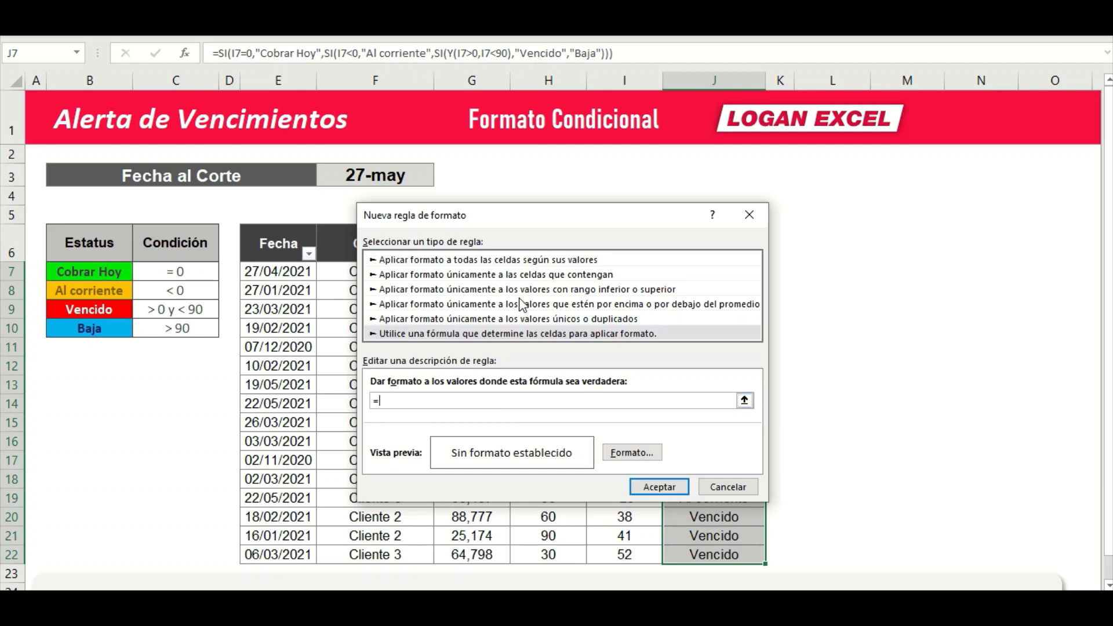
pyautogui.moveTo(493, 215); pyautogui.dragTo(898, 180)
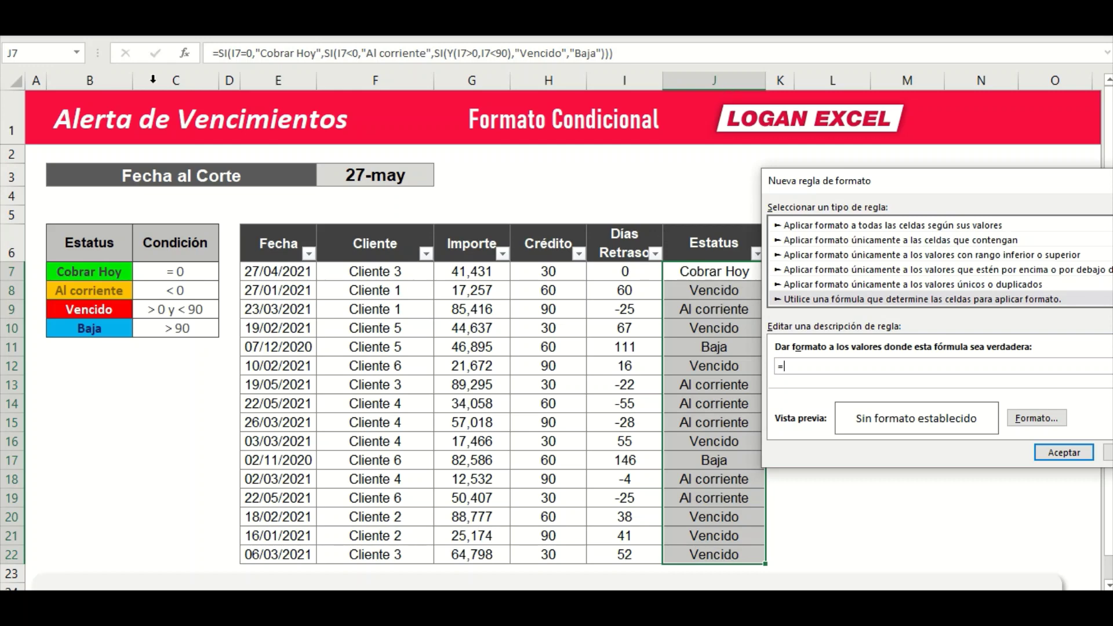
pyautogui.moveTo(846, 181); pyautogui.dragTo(474, 173)
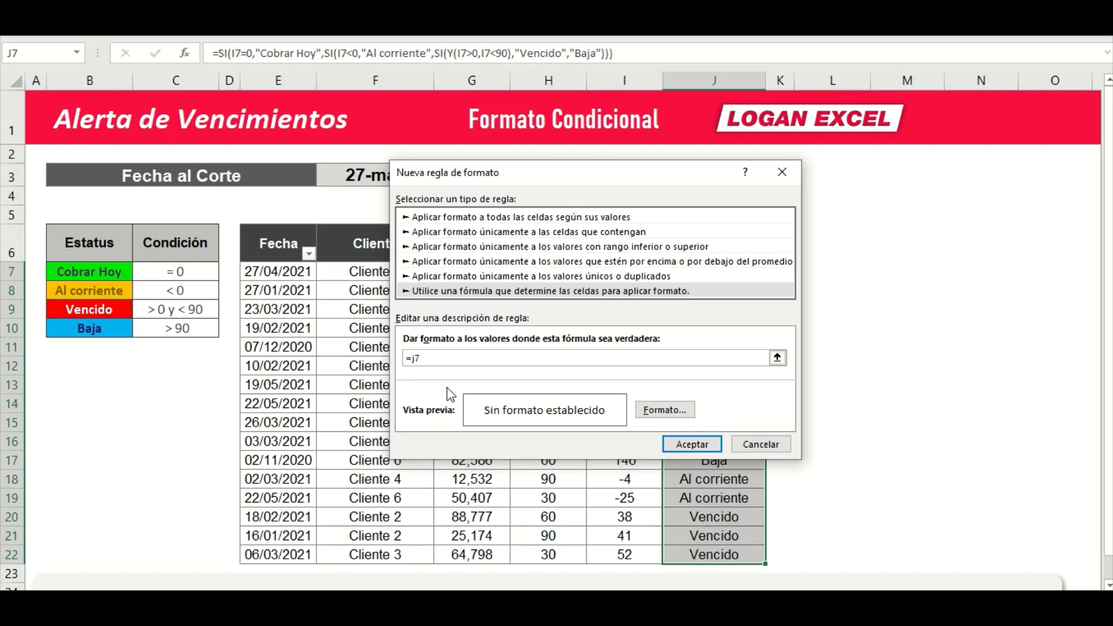
pyautogui.moveTo(479, 177); pyautogui.dragTo(463, 291)
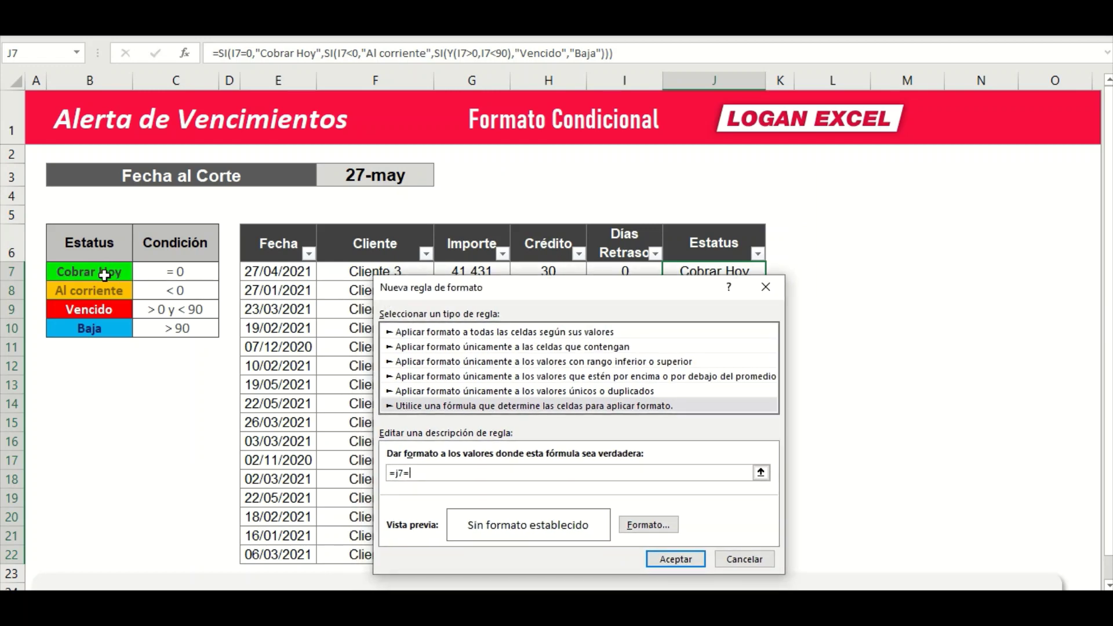
pyautogui.moveTo(519, 291); pyautogui.dragTo(525, 248)
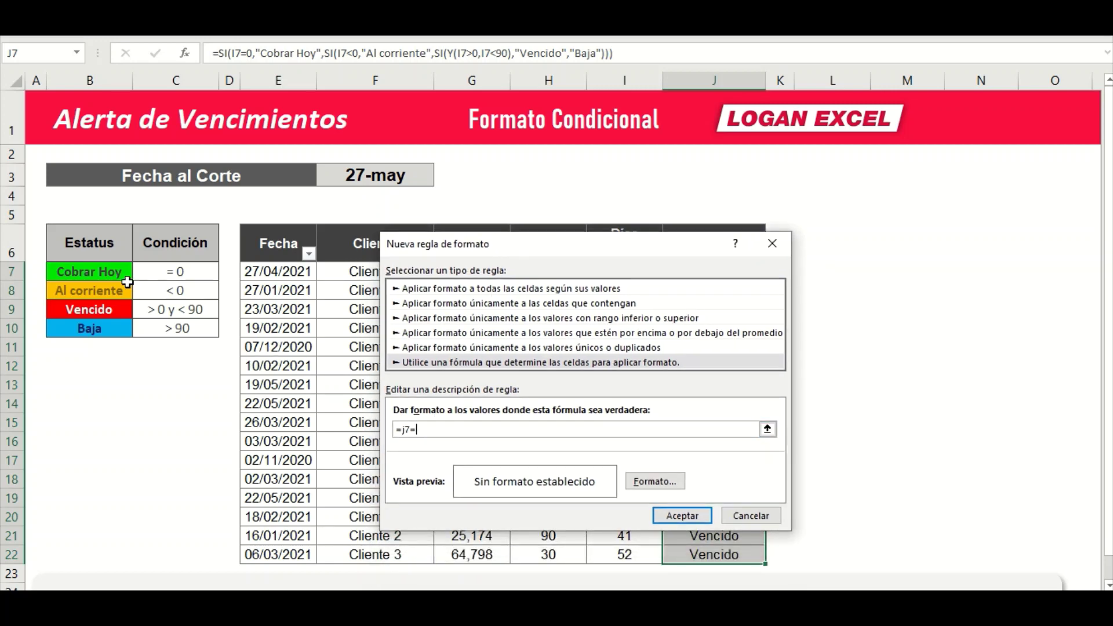
pyautogui.moveTo(595, 250); pyautogui.dragTo(719, 320)
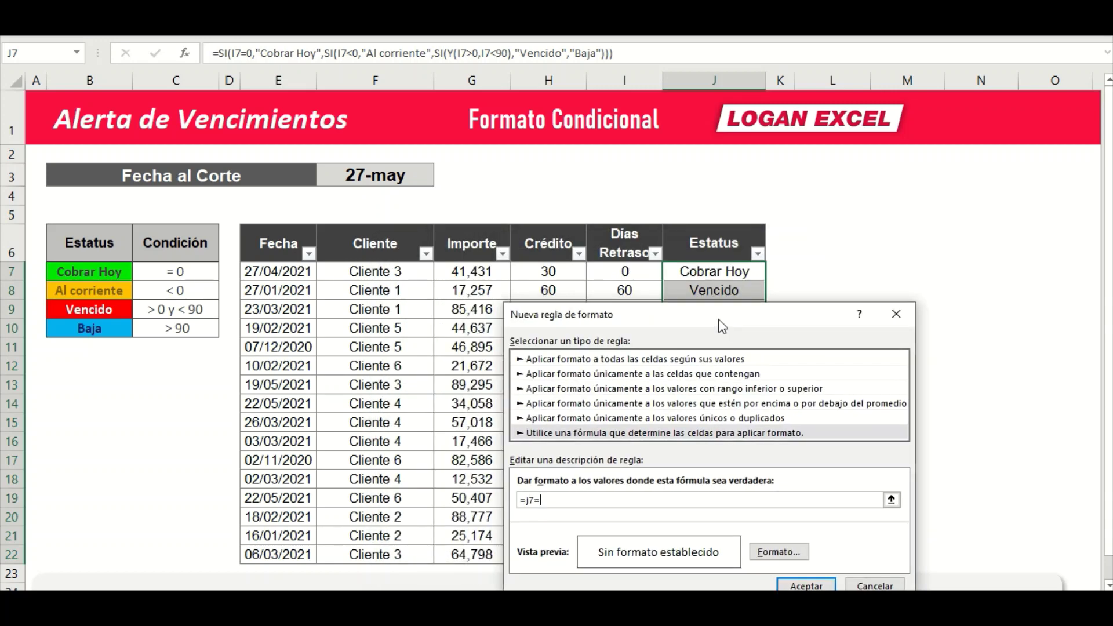
pyautogui.click(90, 275)
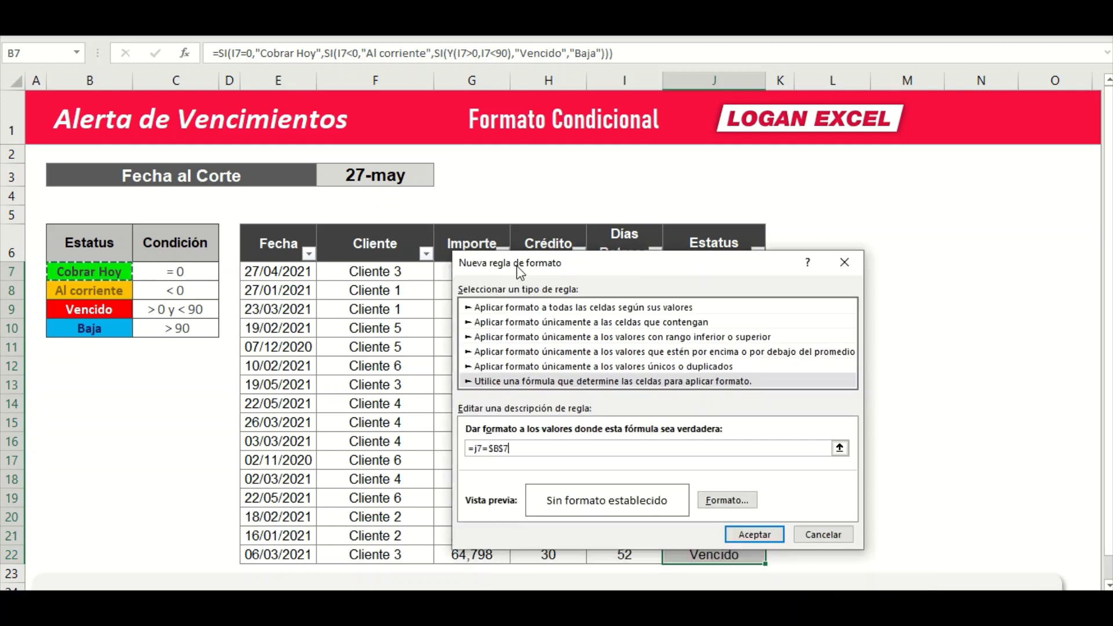
pyautogui.moveTo(569, 317); pyautogui.dragTo(517, 266)
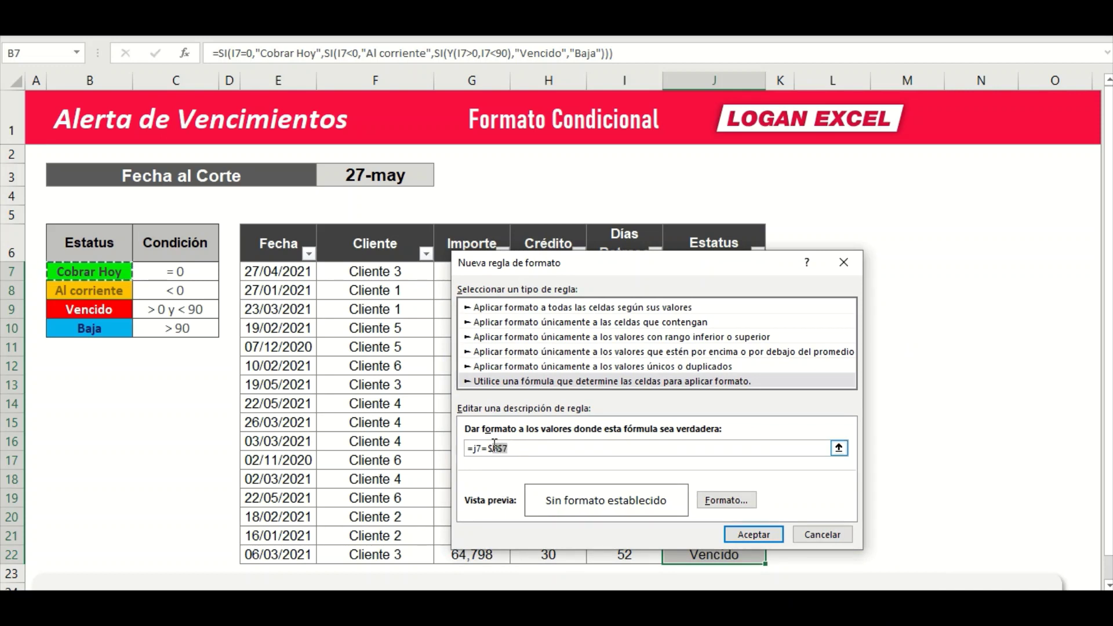
pyautogui.moveTo(508, 450); pyautogui.dragTo(488, 448)
pyautogui.moveTo(548, 261); pyautogui.dragTo(426, 243)
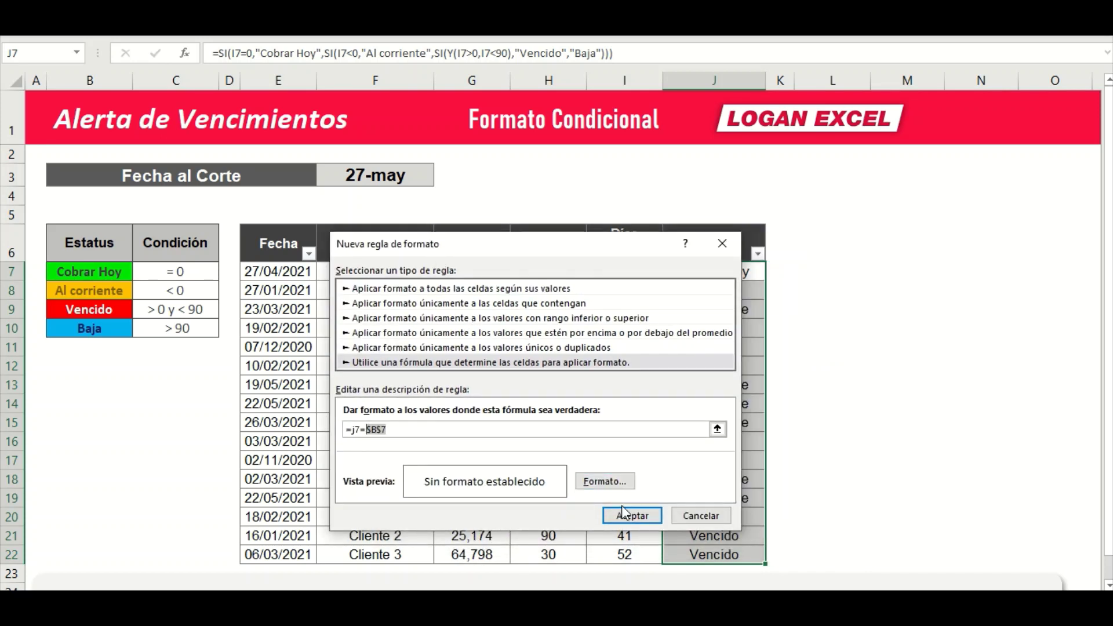
# Format the Cobrar Hoy rule with a bright green fill and bold dark green text
pyautogui.click(605, 481)
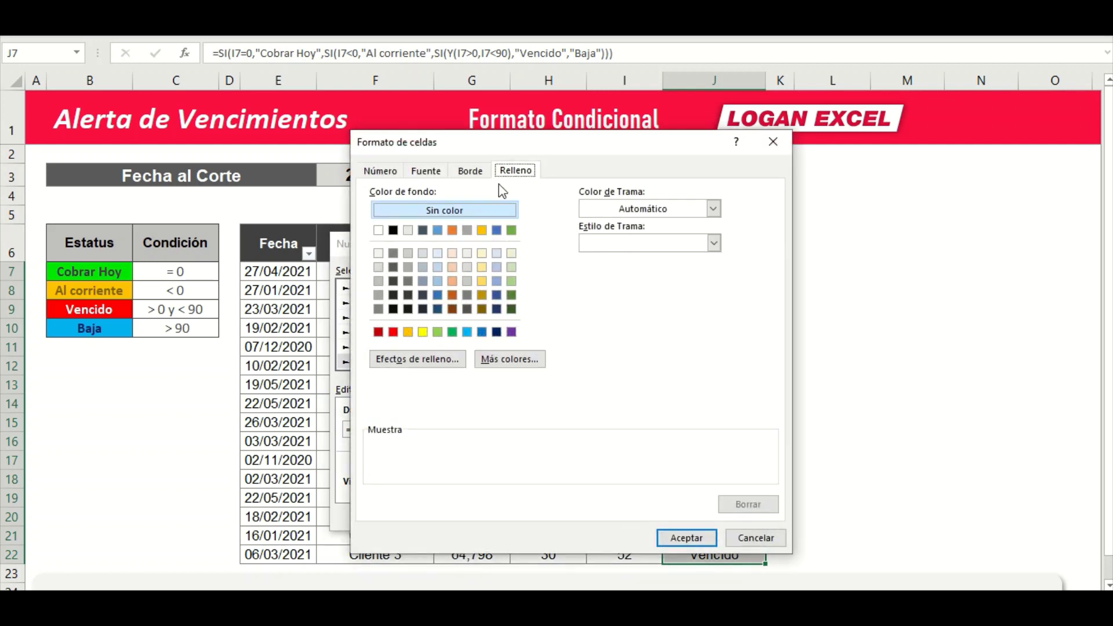
pyautogui.click(488, 360)
pyautogui.click(485, 323)
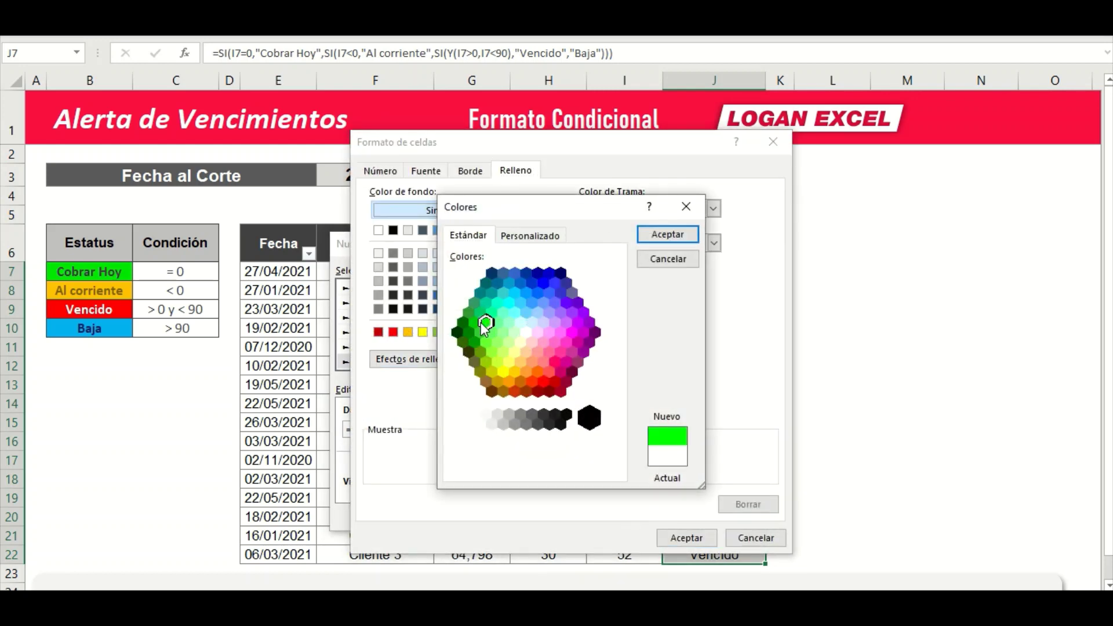
pyautogui.click(668, 234)
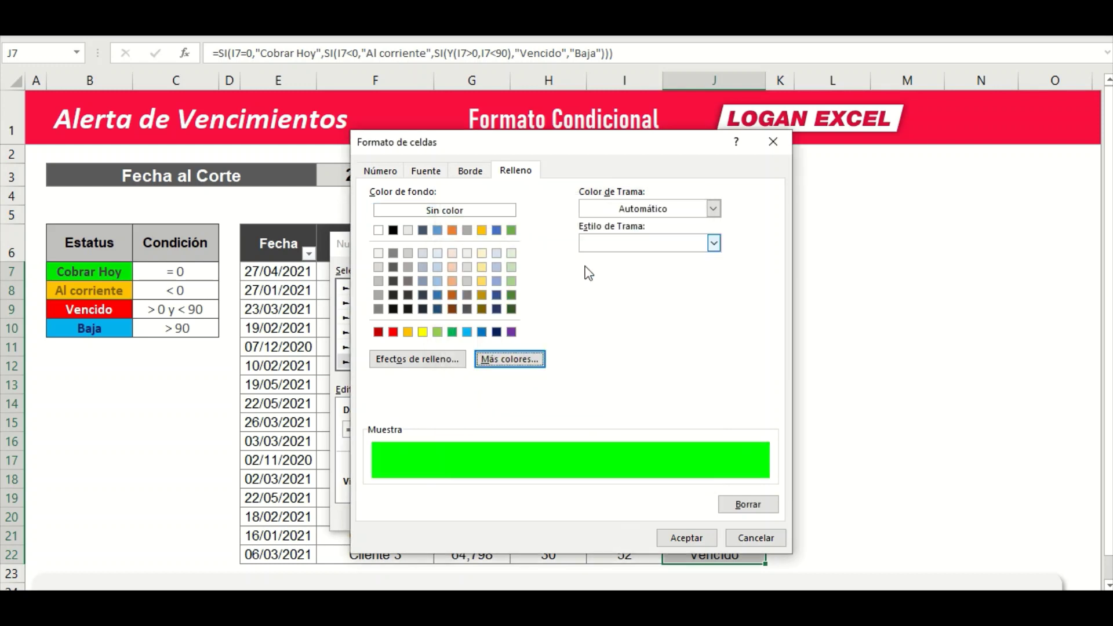
pyautogui.click(473, 171)
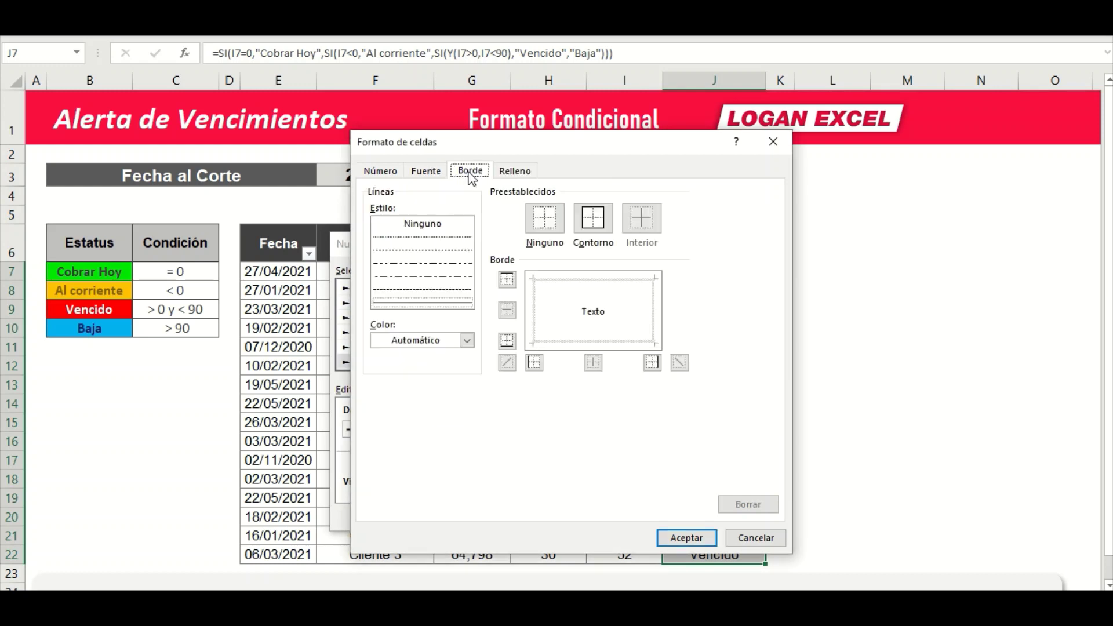
pyautogui.click(440, 171)
pyautogui.click(613, 246)
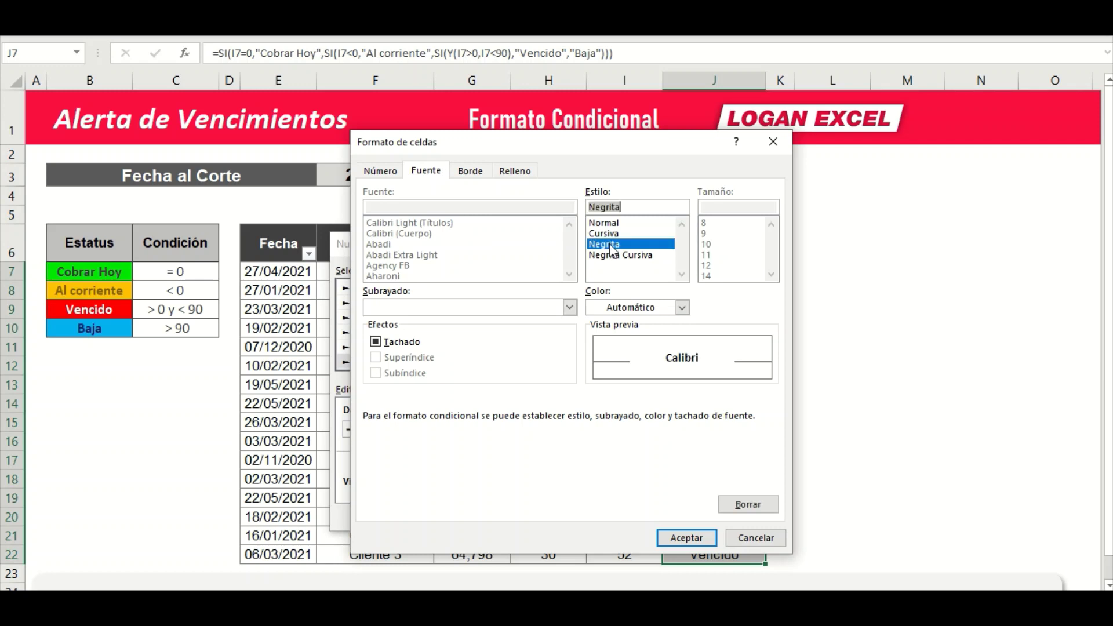
pyautogui.click(683, 308)
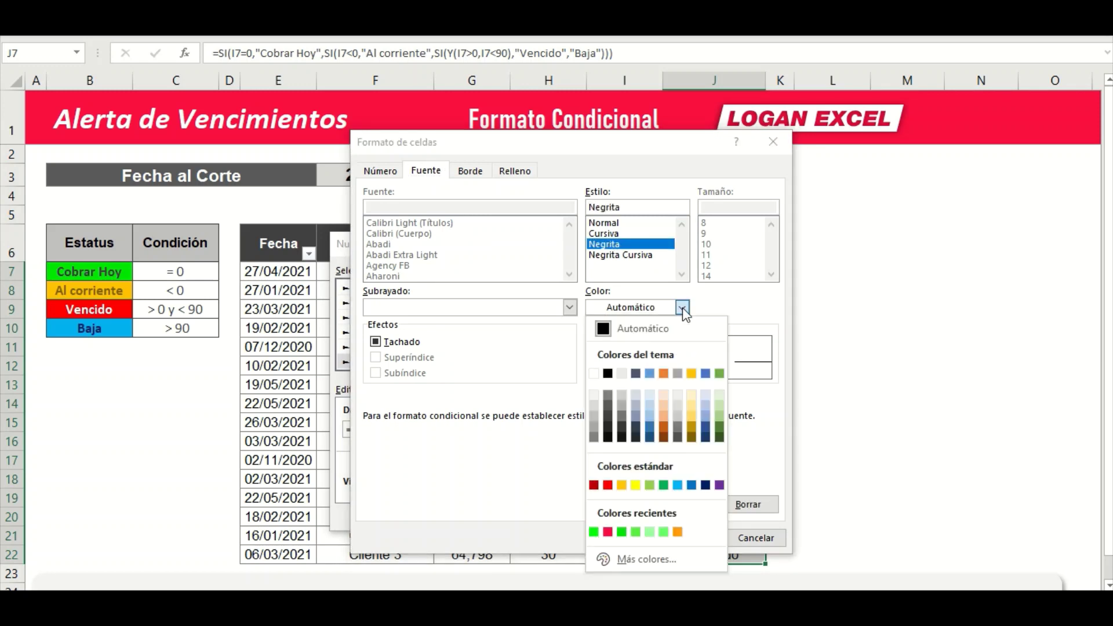
pyautogui.click(719, 438)
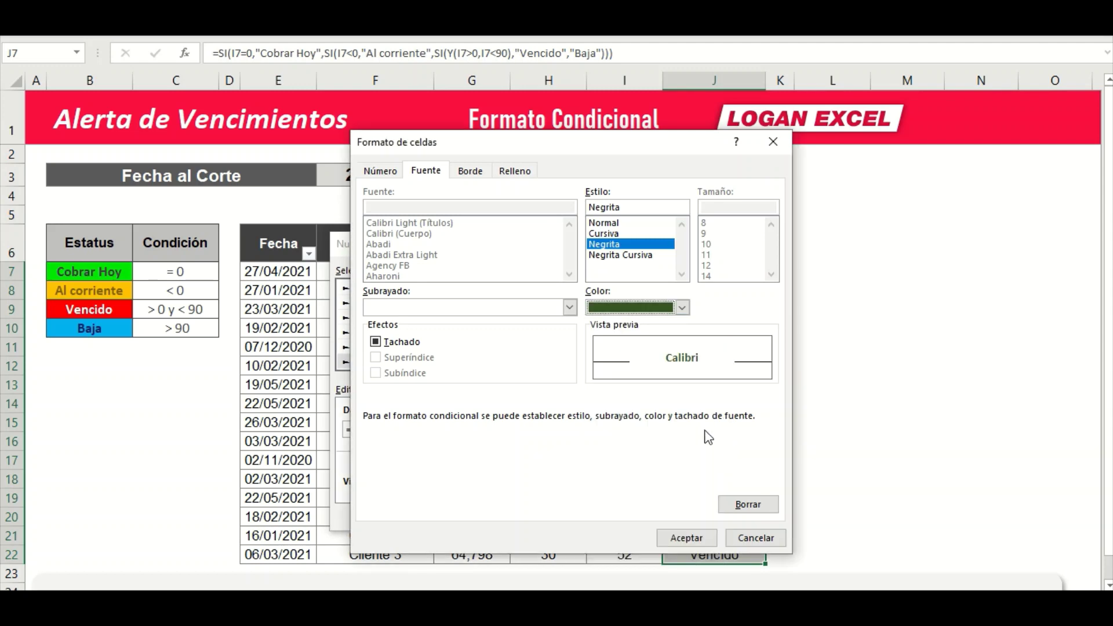
pyautogui.click(693, 540)
# Apply the Cobrar Hoy rule and inspect the delay and status formulas in row 7
pyautogui.click(633, 517)
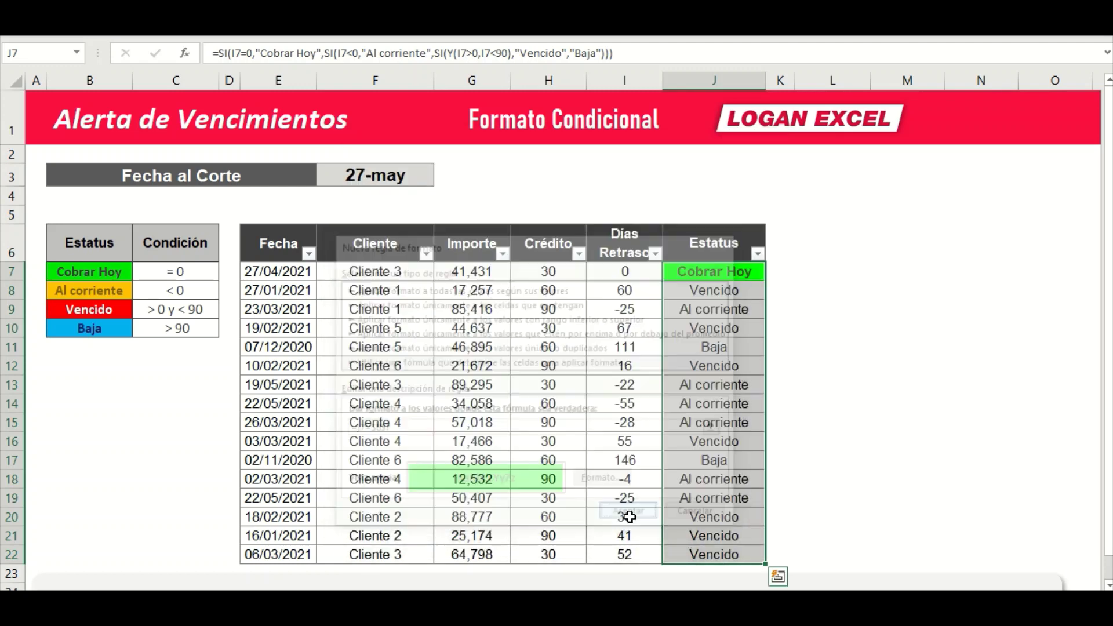
pyautogui.click(705, 313)
pyautogui.click(709, 283)
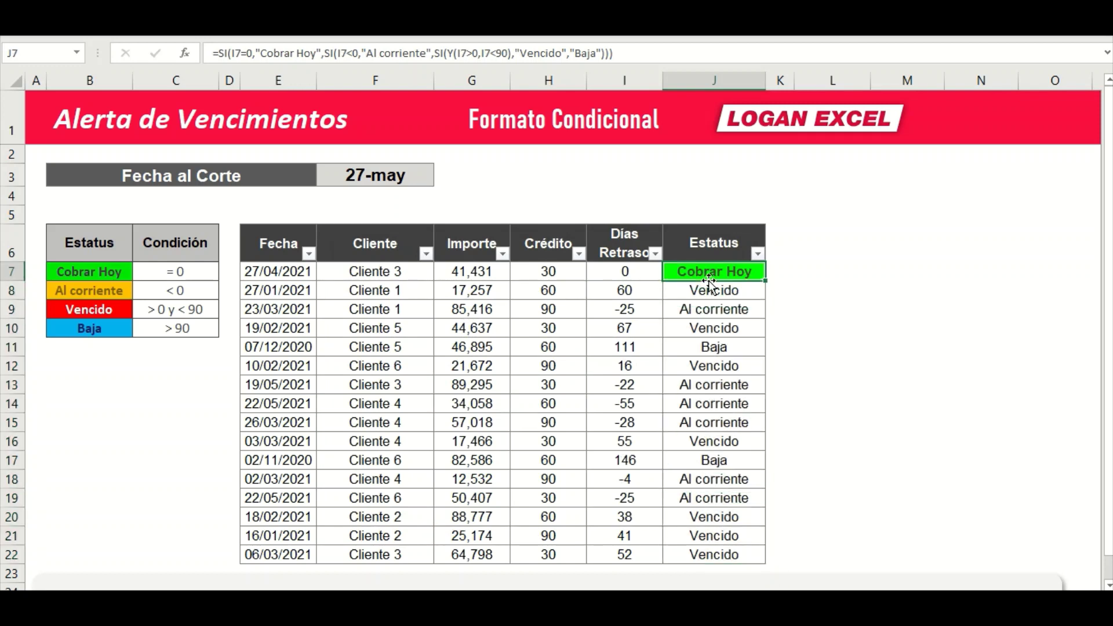
pyautogui.click(710, 309)
pyautogui.click(640, 277)
pyautogui.click(708, 310)
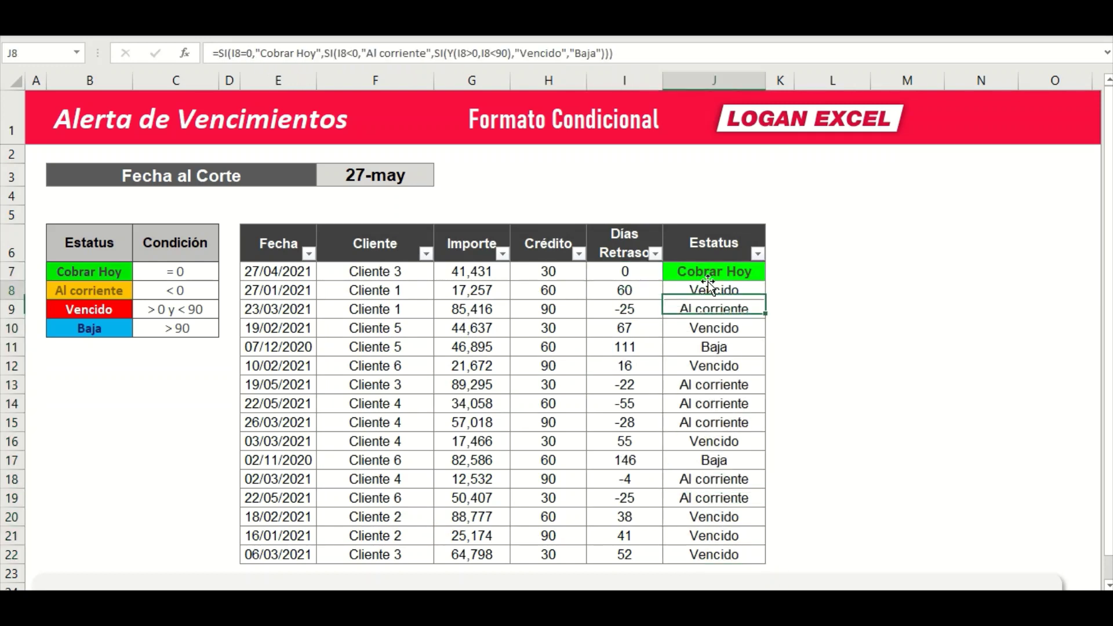
pyautogui.click(709, 289)
pyautogui.click(711, 276)
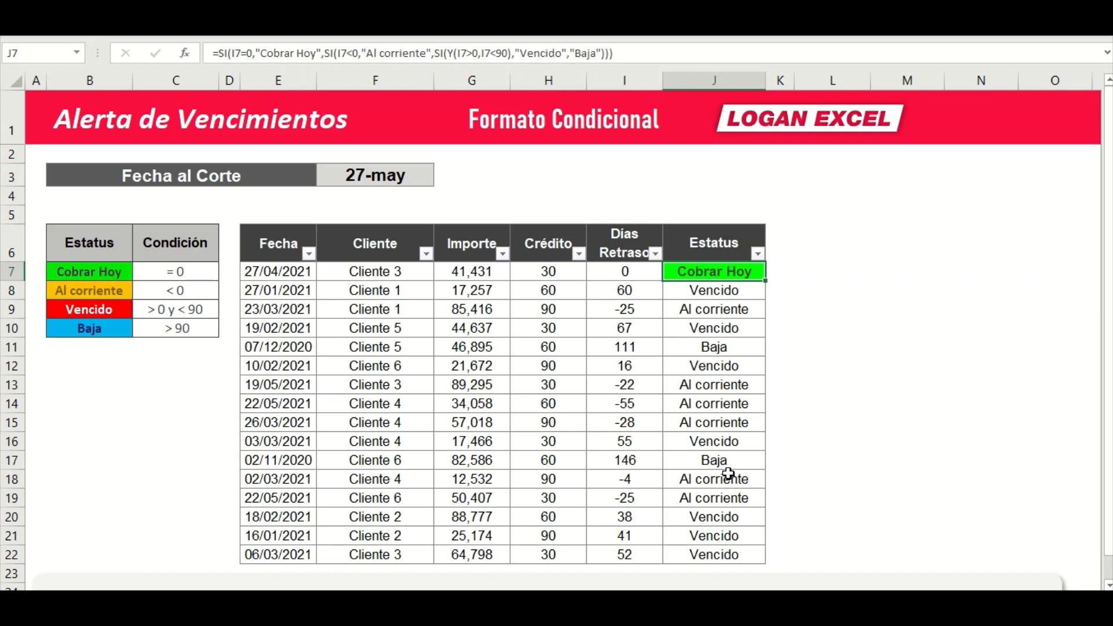
# Enter 5 as a test delay in I7, check J7's status change, then undo it
pyautogui.press('Left')
pyautogui.press('Right')
pyautogui.press('Left')
pyautogui.press('Right')
pyautogui.press('Left')
pyautogui.press('Left')
pyautogui.press('Right')
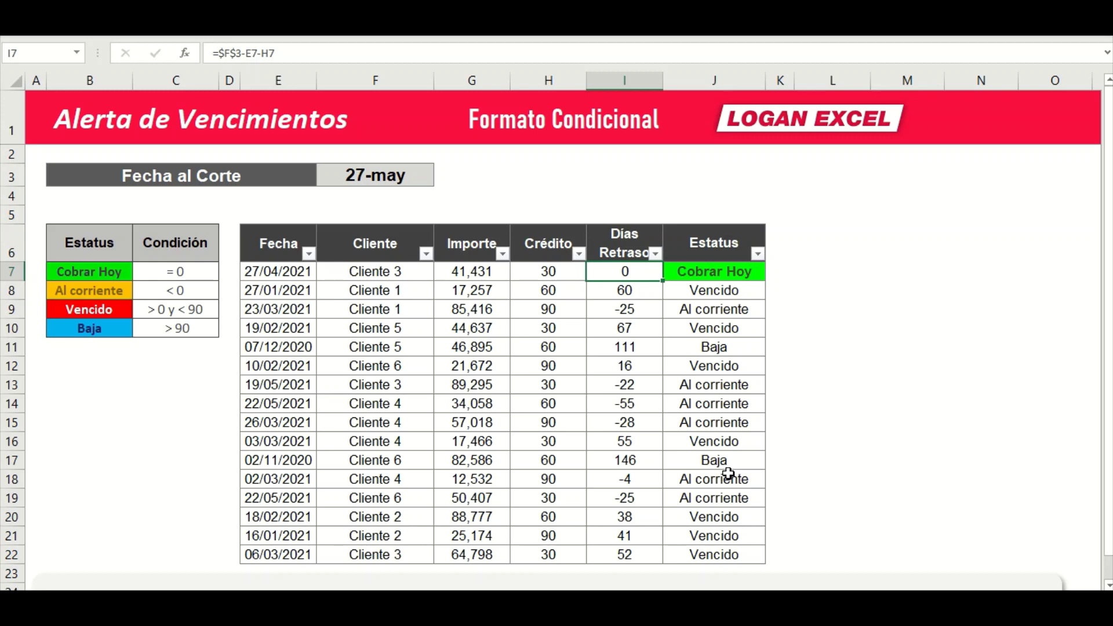
pyautogui.write('5')
pyautogui.press('Return')
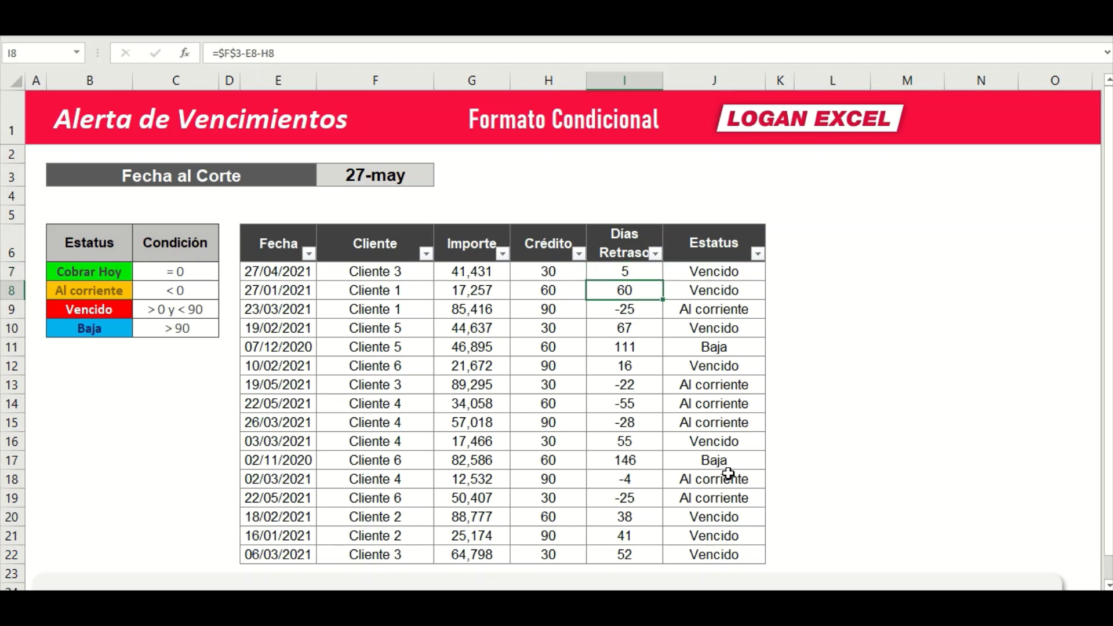
pyautogui.press('Up')
pyautogui.press('Right')
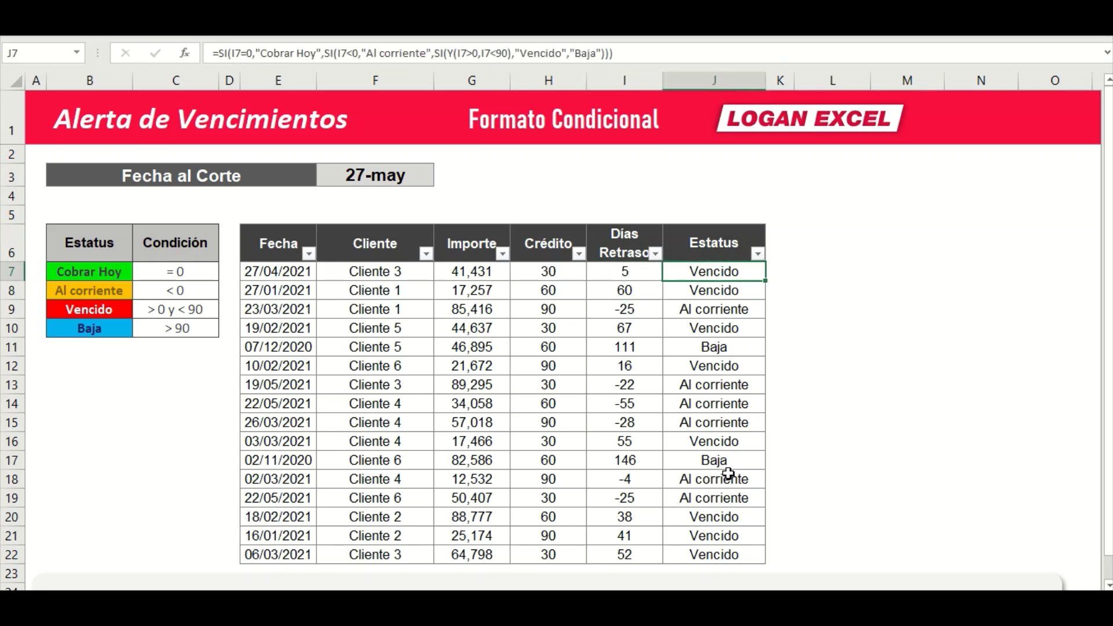
pyautogui.press('Left')
pyautogui.hotkey('ctrl', 'z')
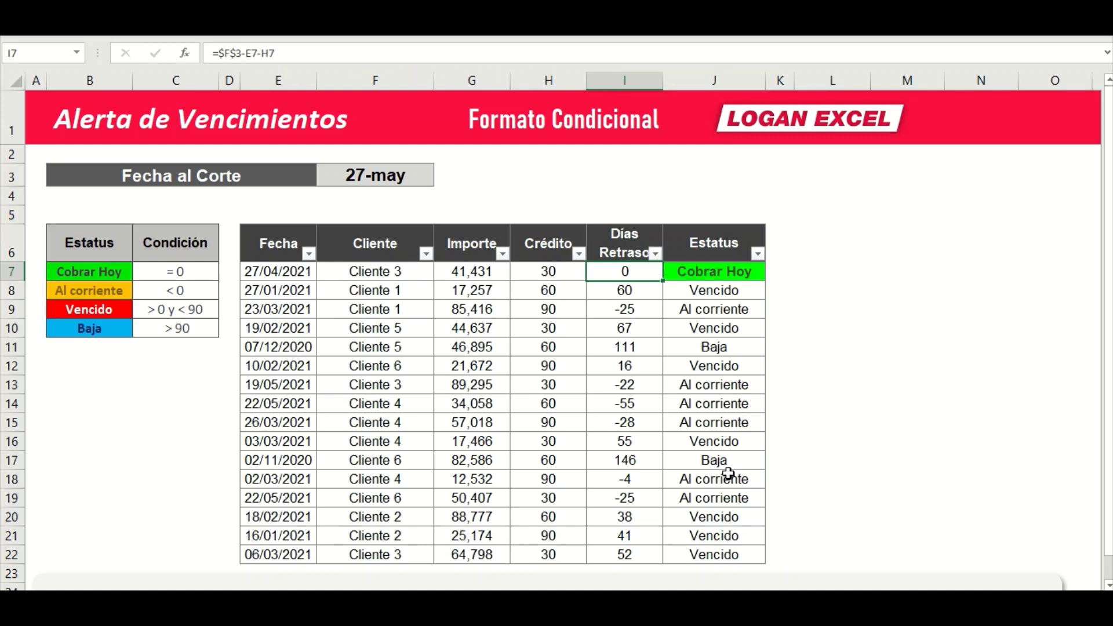
# Reselect the Estatus cells J7:J22 and bring the ribbon back into view
pyautogui.click(754, 310)
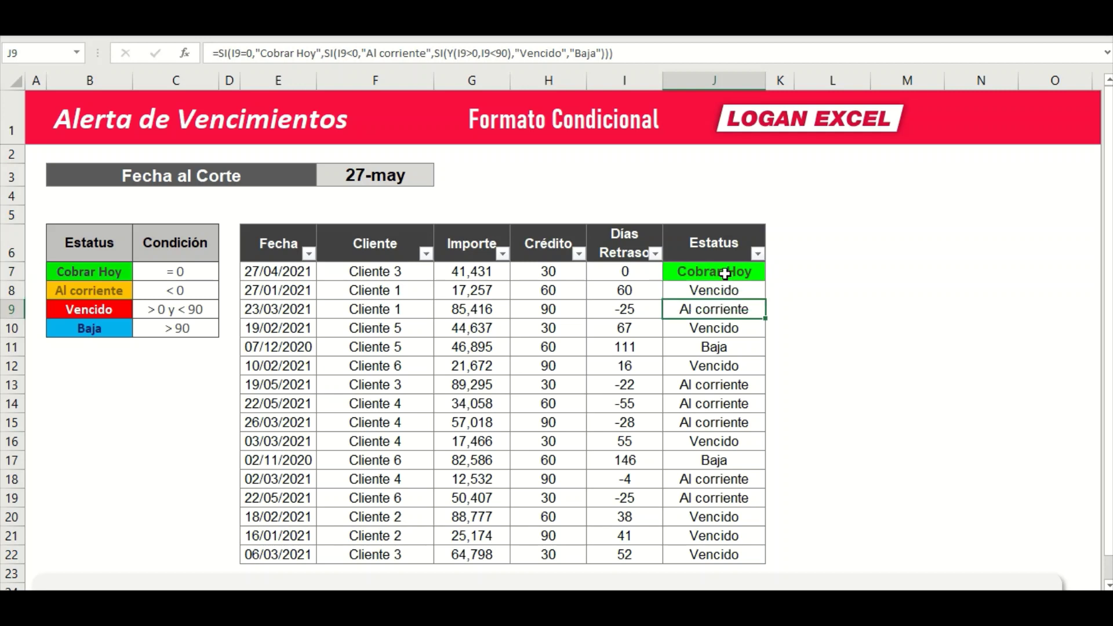
pyautogui.moveTo(725, 274); pyautogui.dragTo(715, 554)
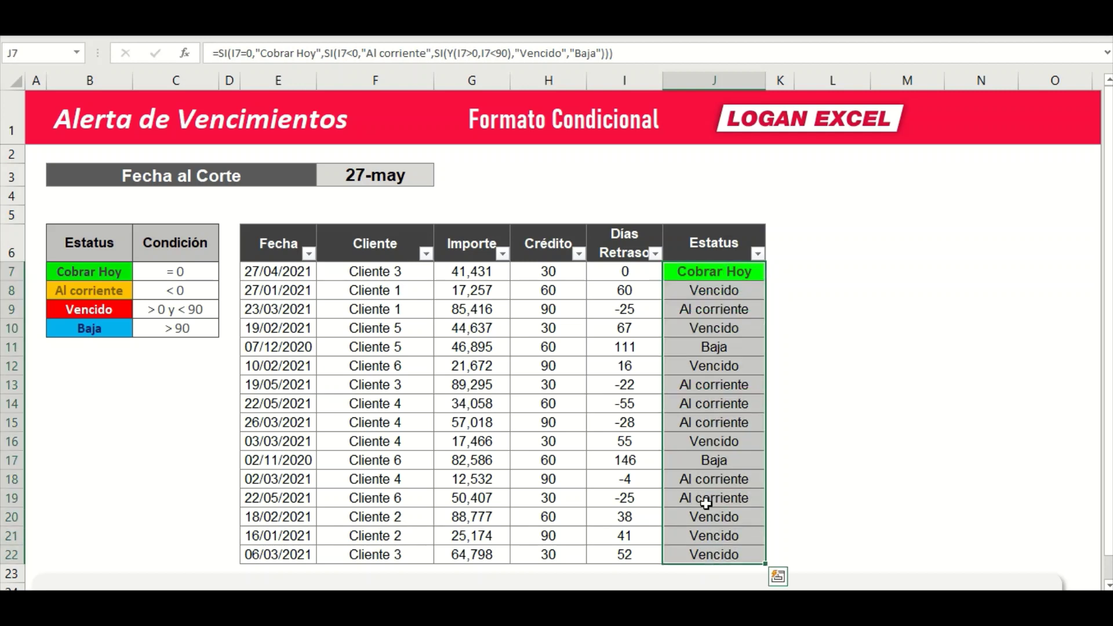
pyautogui.click(684, 310)
pyautogui.moveTo(693, 271); pyautogui.dragTo(691, 553)
pyautogui.click(659, 37)
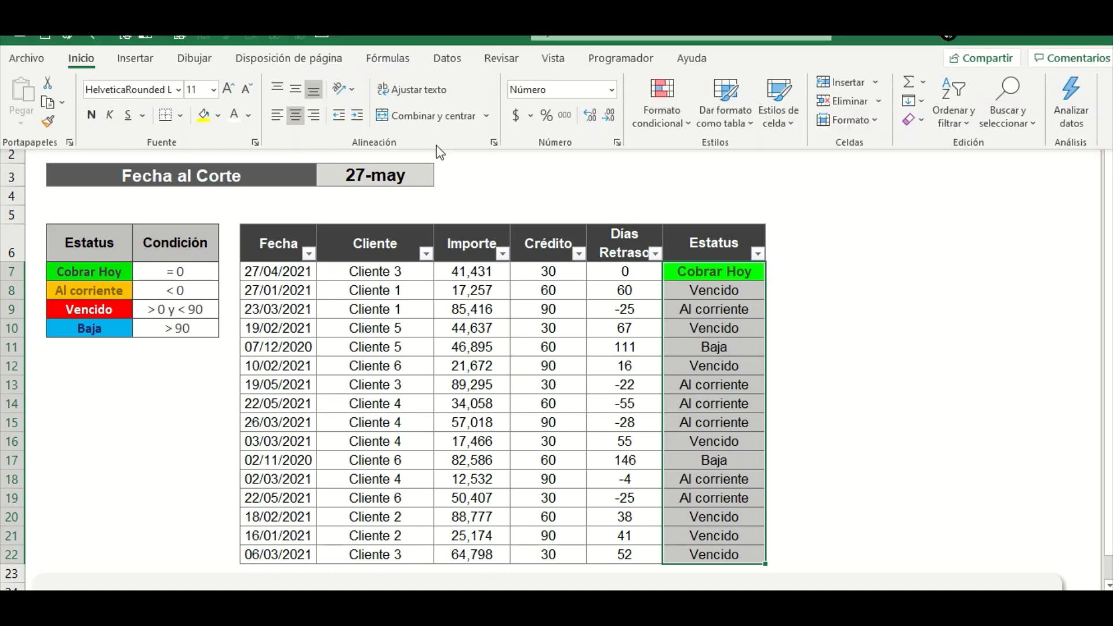
# Start a new formula rule comparing each status with the Al corriente cell B8
pyautogui.click(661, 107)
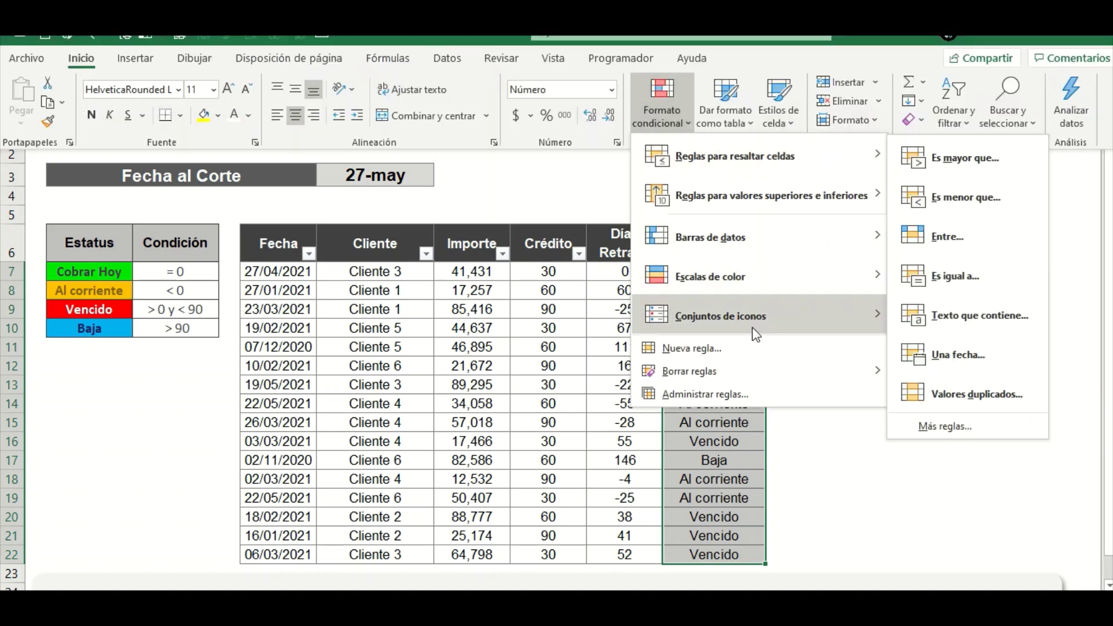
pyautogui.click(724, 351)
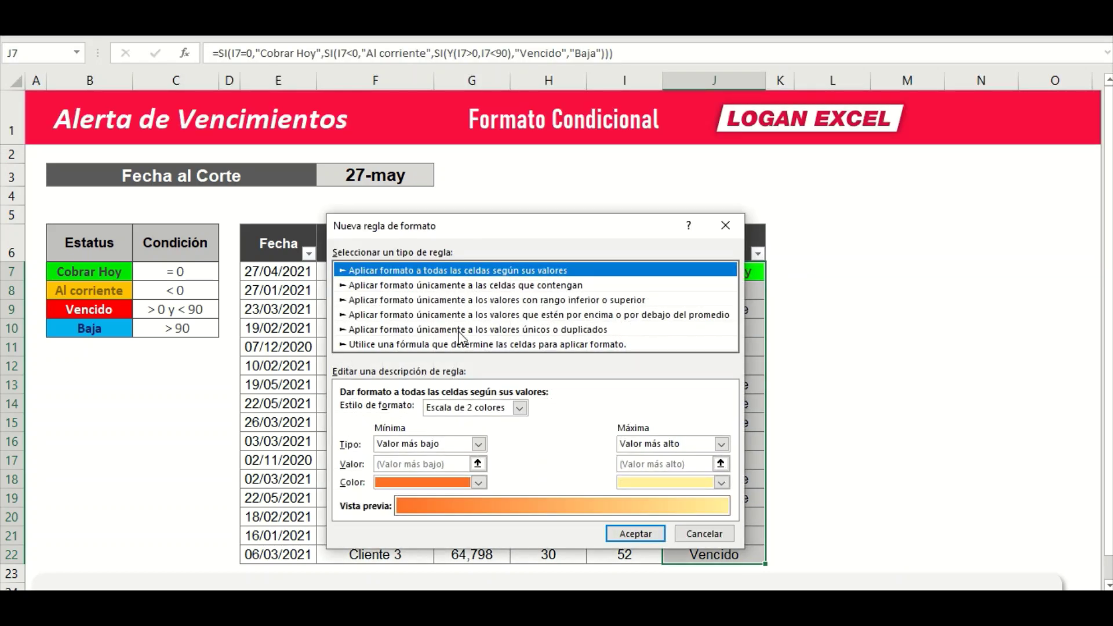
pyautogui.click(457, 344)
pyautogui.click(399, 410)
pyautogui.write('=j7=')
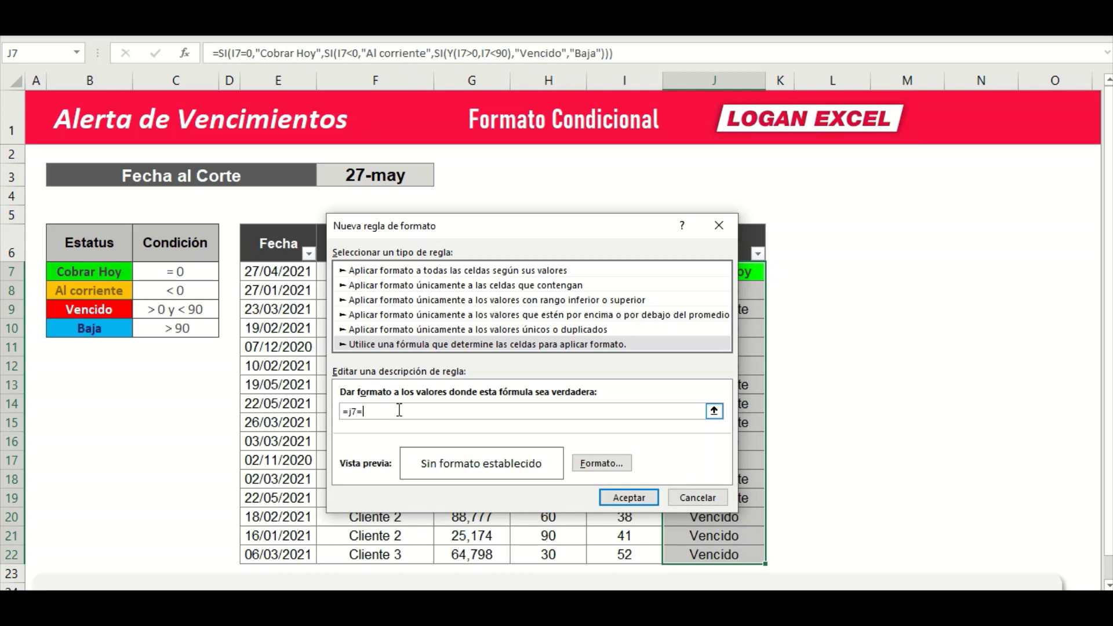
pyautogui.click(91, 286)
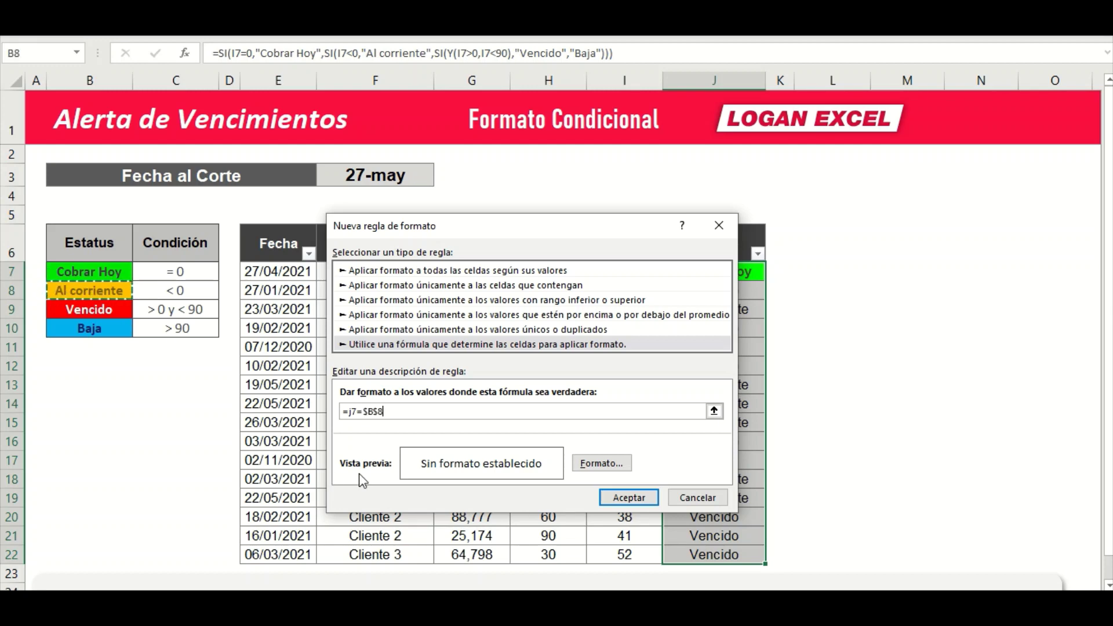
# Format the Al corriente rule with a gold fill and bold dark gold text, and apply it
pyautogui.click(601, 463)
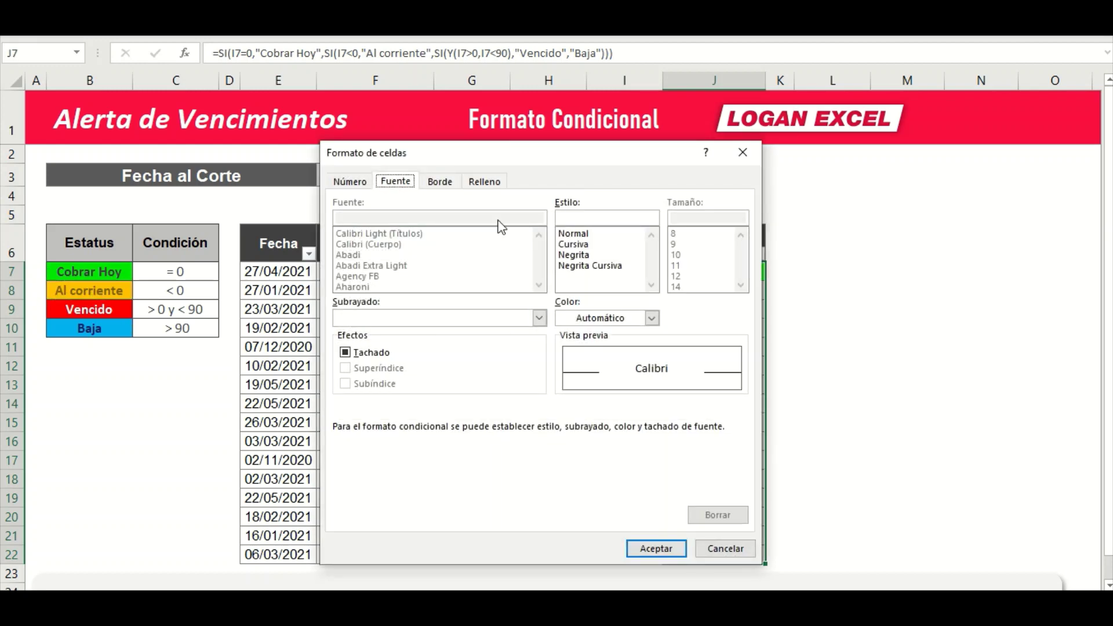
pyautogui.click(485, 183)
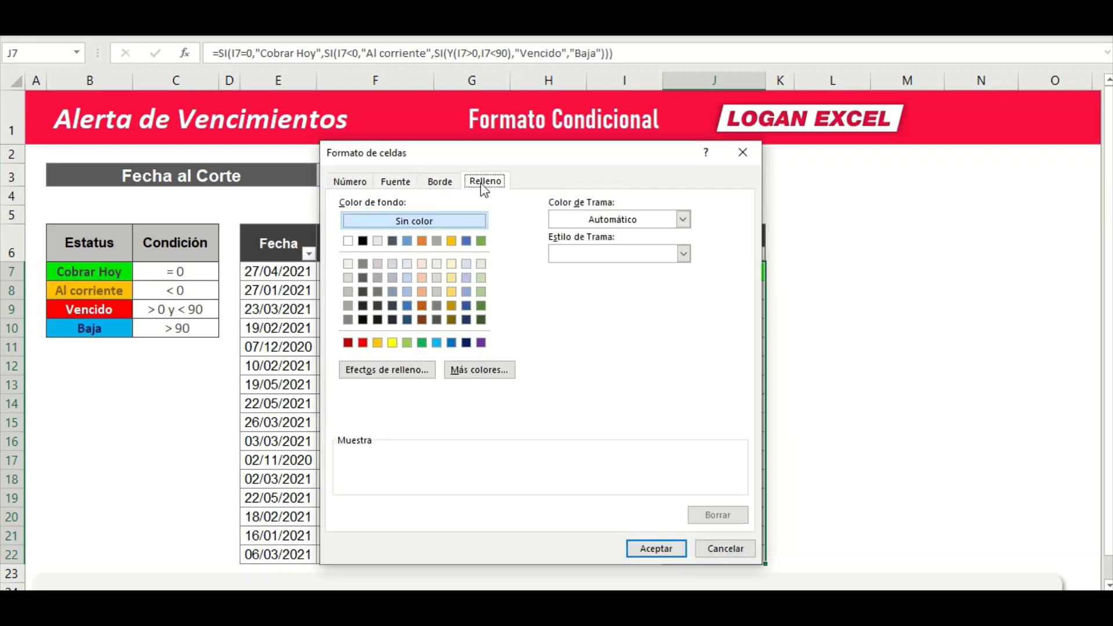
pyautogui.click(451, 241)
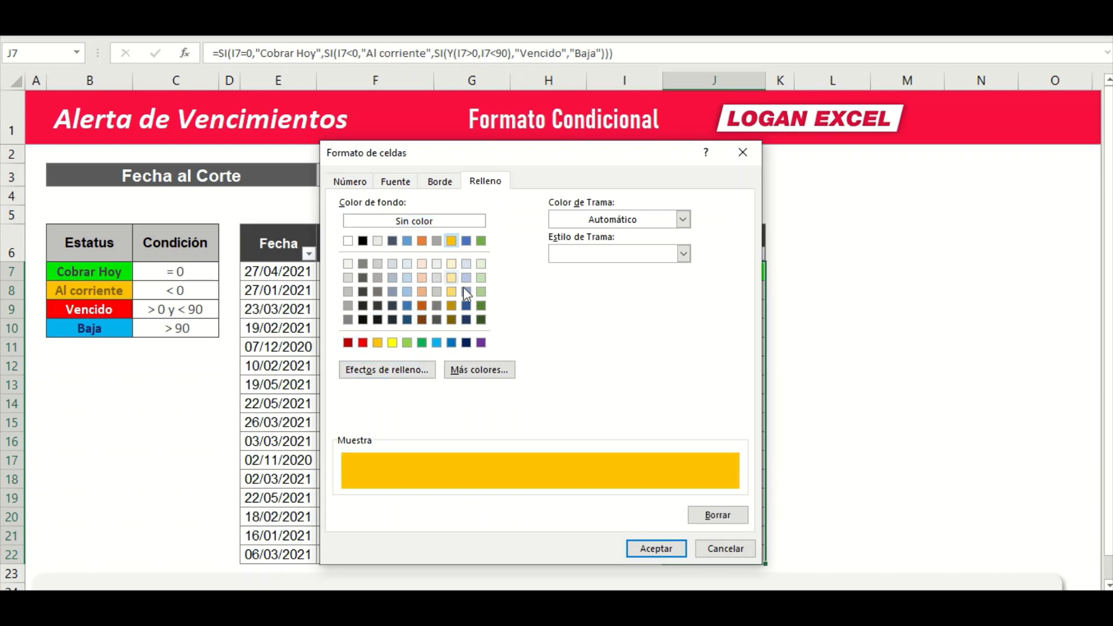
pyautogui.click(440, 182)
pyautogui.click(399, 182)
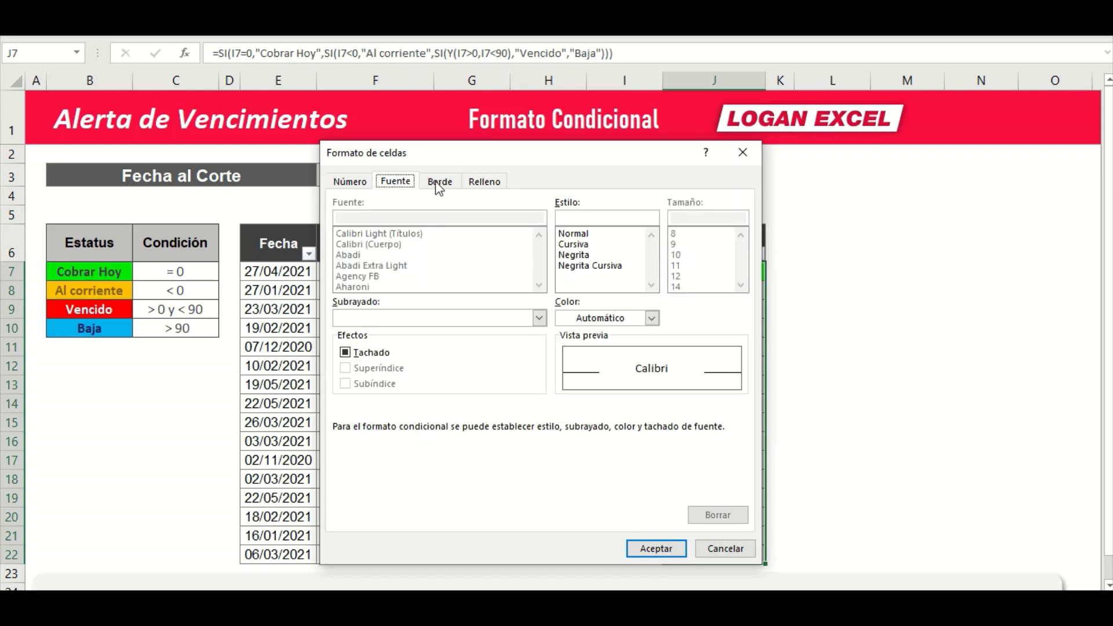
pyautogui.click(563, 255)
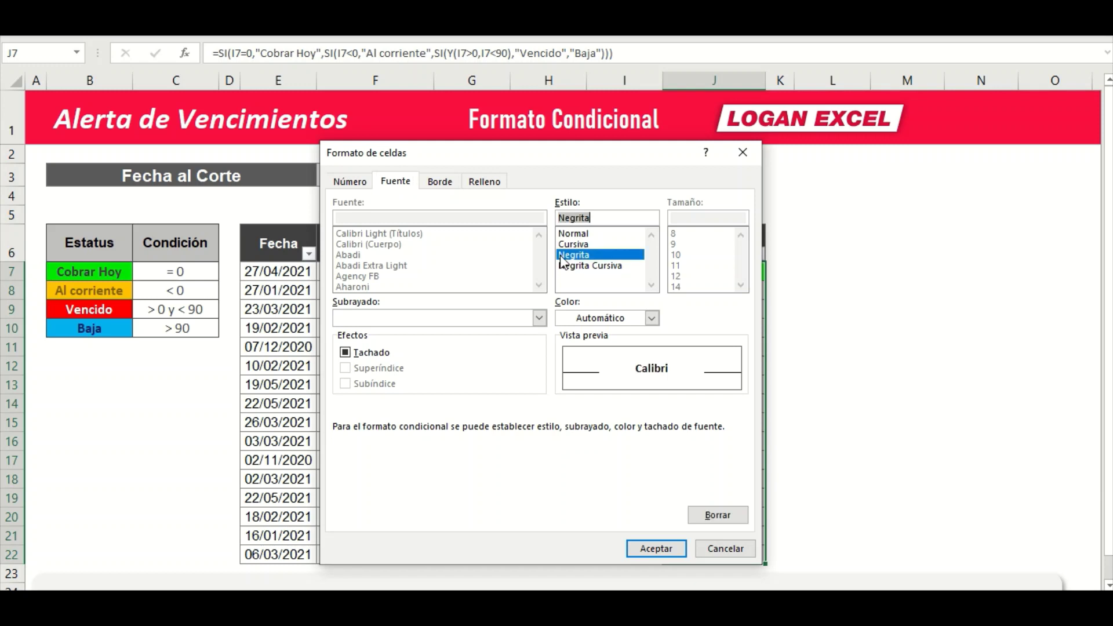
pyautogui.click(652, 317)
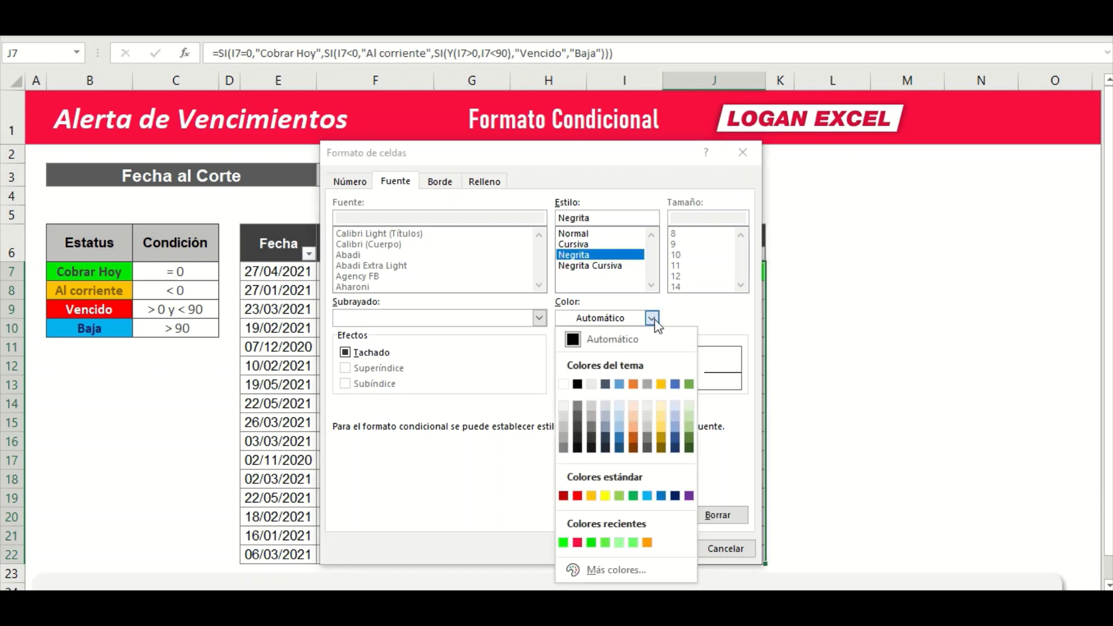
pyautogui.click(662, 448)
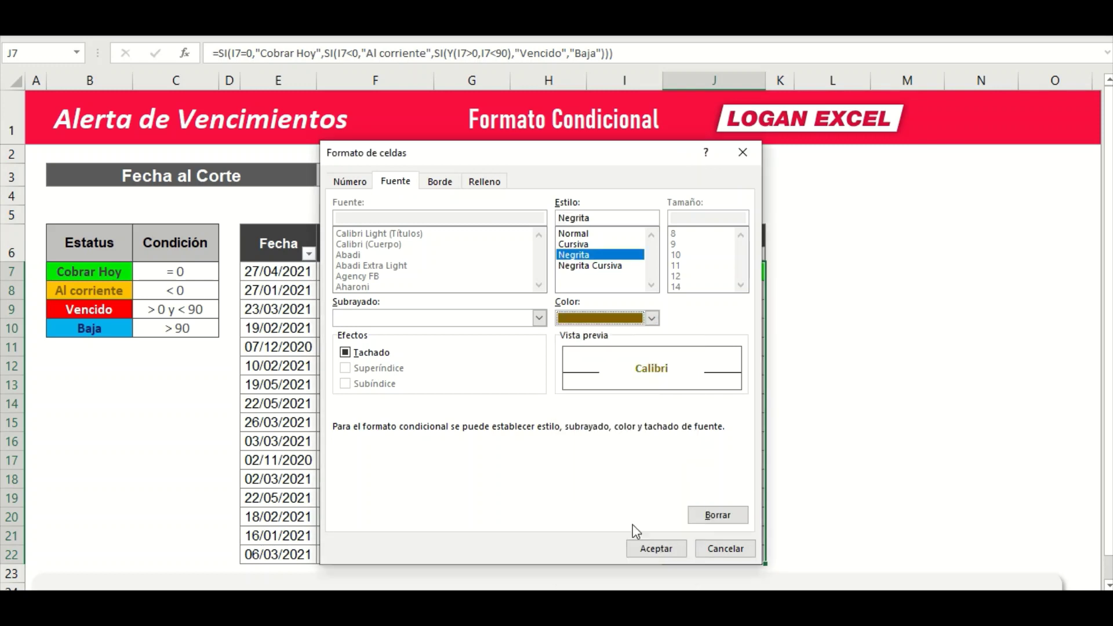
pyautogui.click(647, 553)
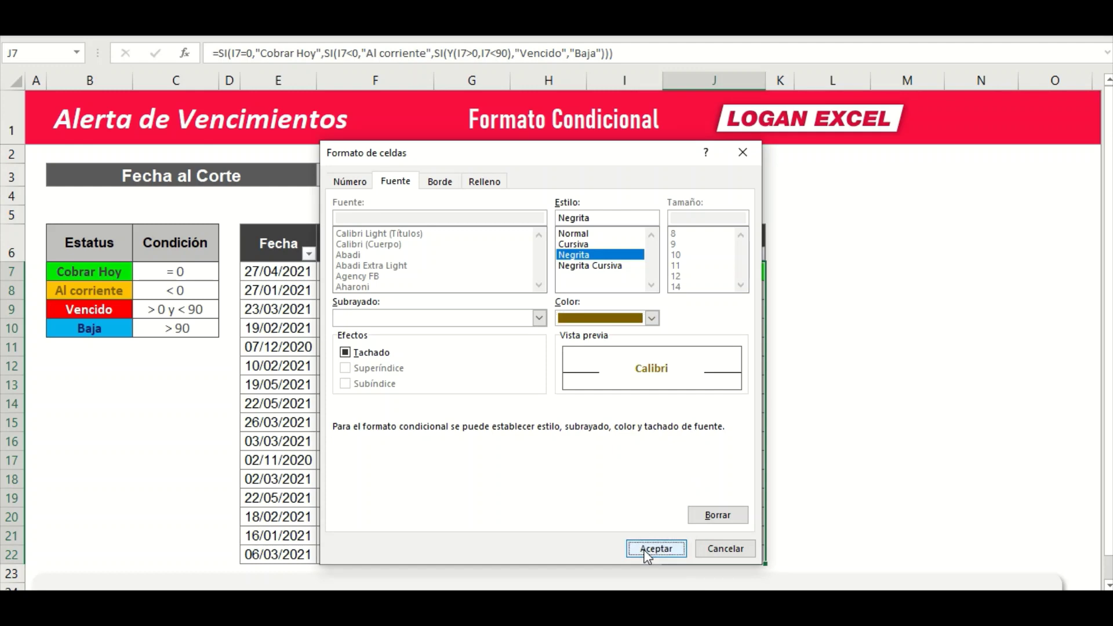
pyautogui.click(631, 499)
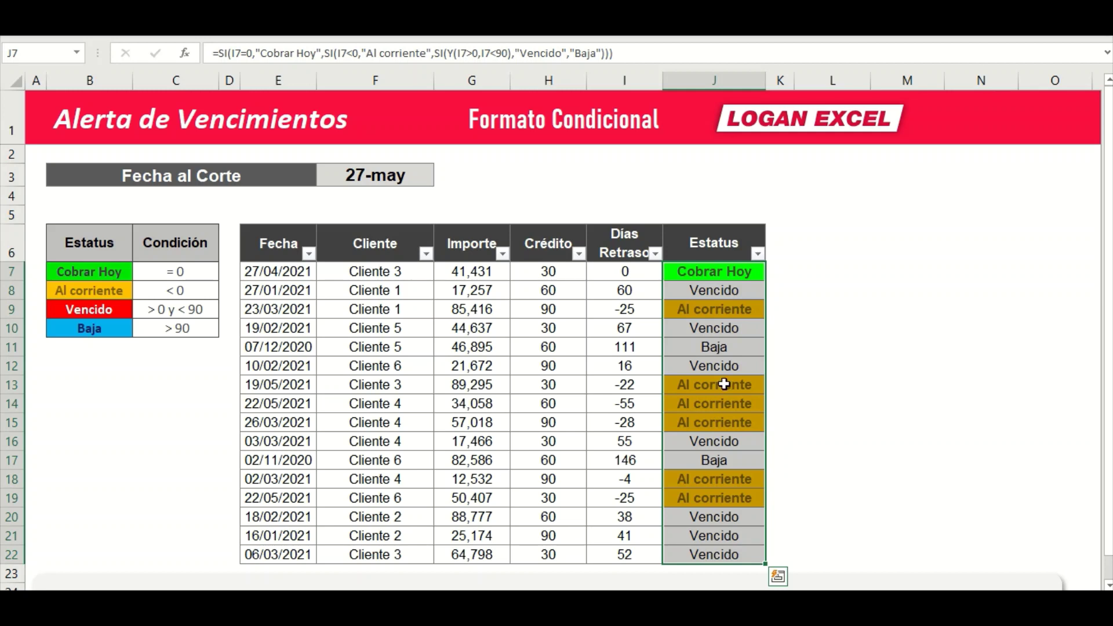
# Check the amber Al corriente cells, reselect the Estatus column, and show the Home ribbon
pyautogui.click(717, 368)
pyautogui.click(714, 272)
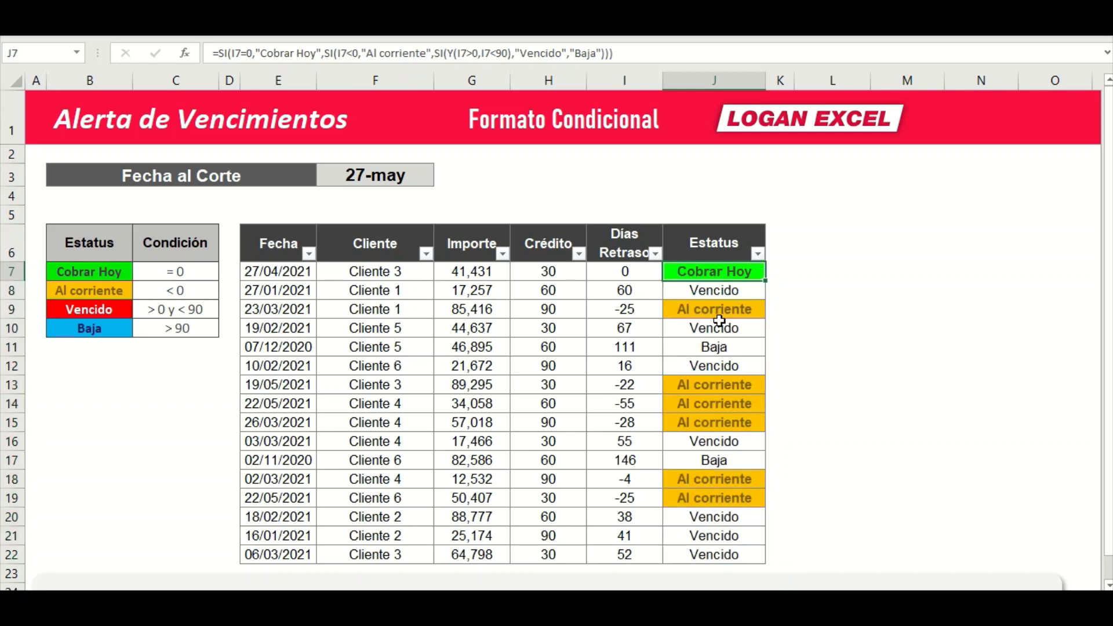
pyautogui.click(719, 310)
pyautogui.moveTo(719, 385); pyautogui.dragTo(725, 422)
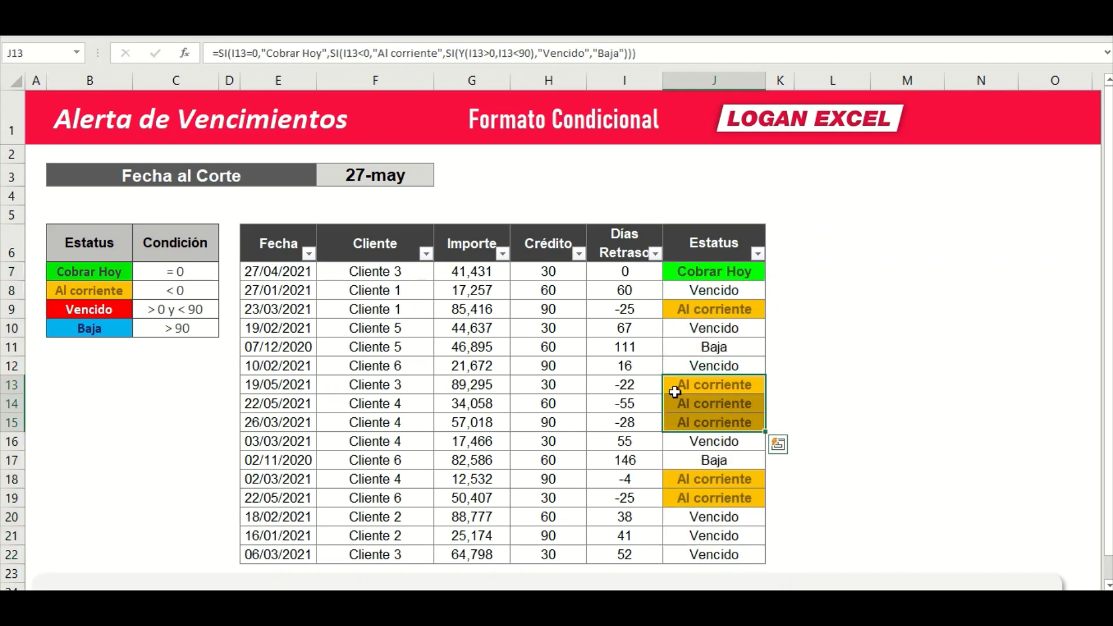
pyautogui.click(624, 366)
pyautogui.click(714, 309)
pyautogui.click(149, 308)
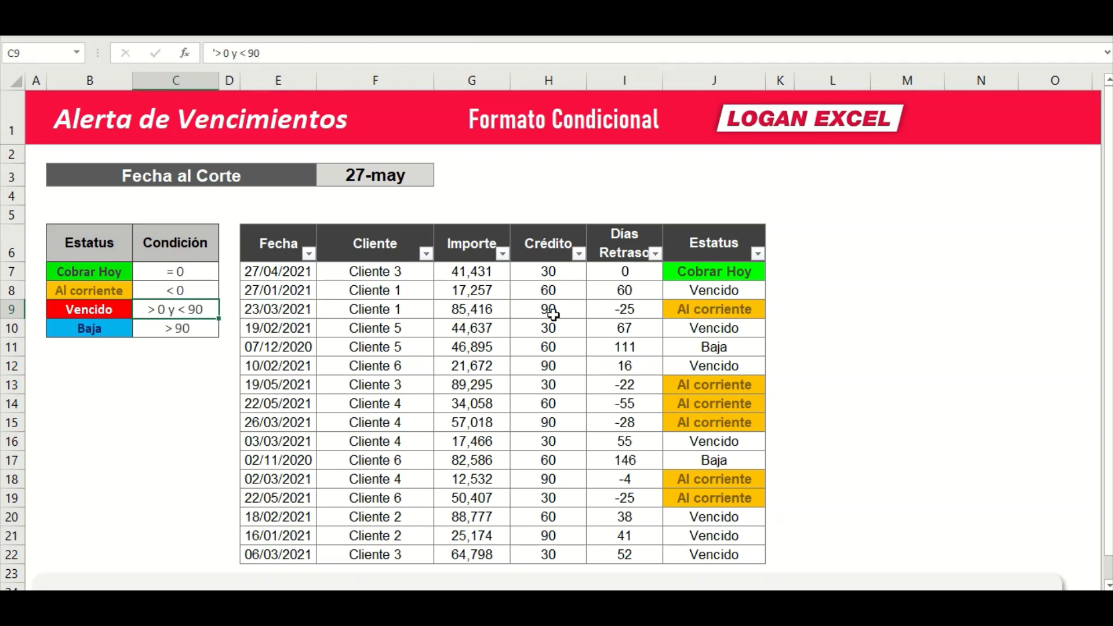
pyautogui.moveTo(710, 274); pyautogui.dragTo(704, 517)
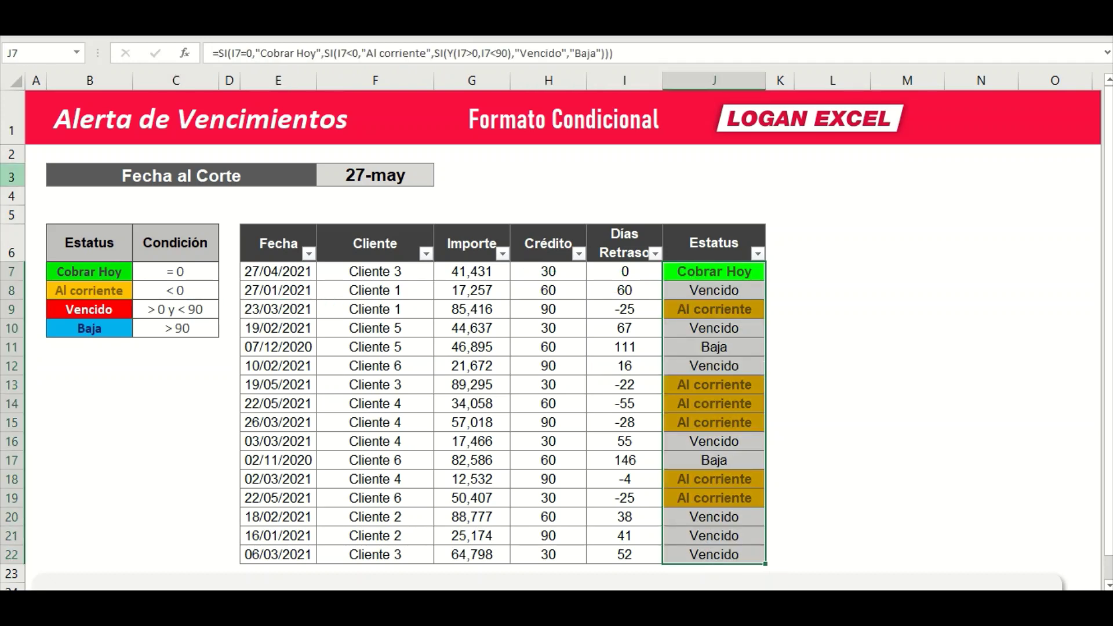
pyautogui.click(150, 39)
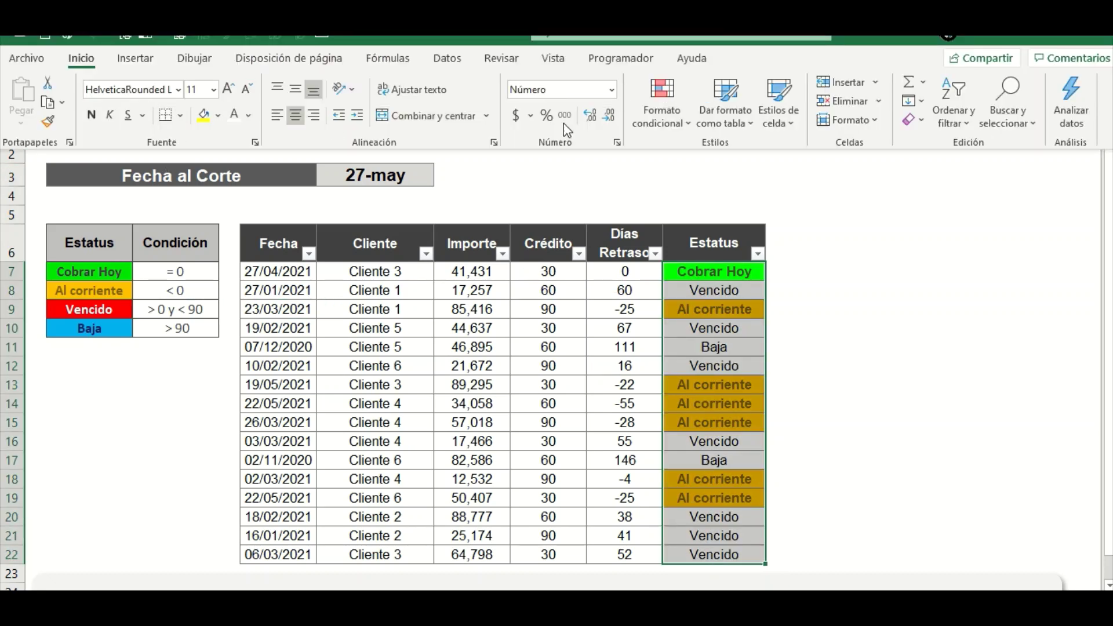
# Start a new formula rule =J7=$B$9 for the Vencido status
pyautogui.click(661, 117)
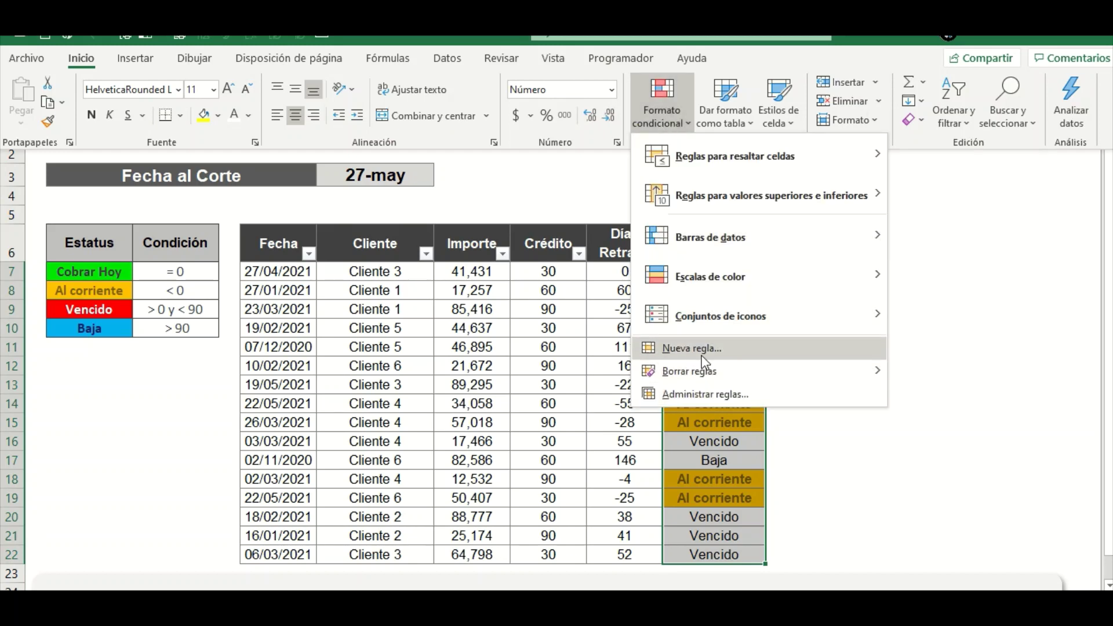
pyautogui.click(687, 348)
pyautogui.click(423, 327)
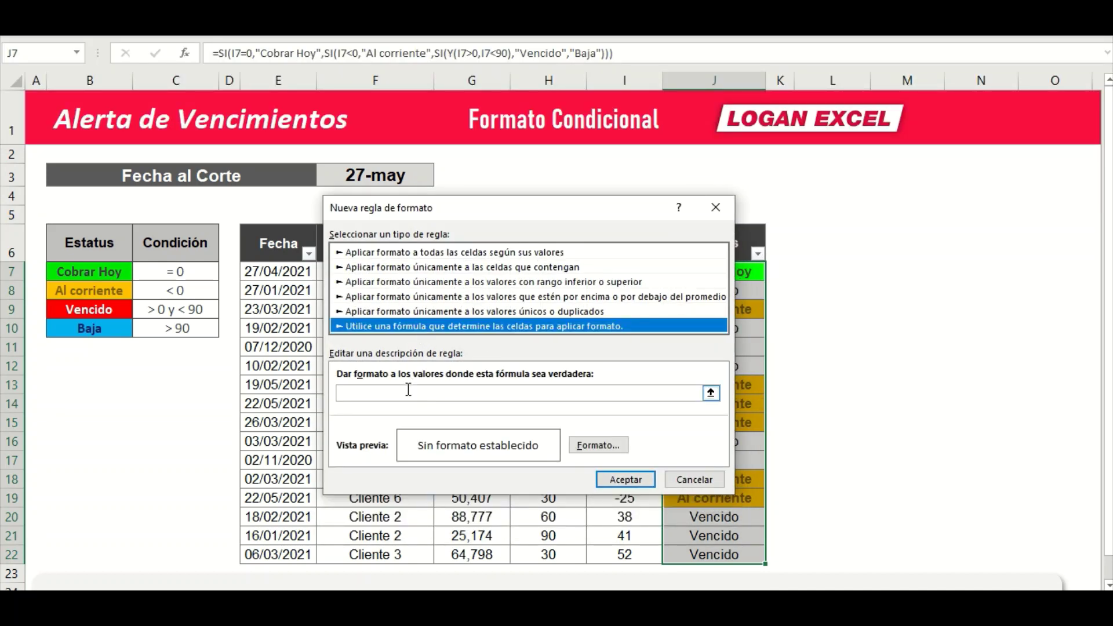
pyautogui.click(408, 389)
pyautogui.write('=j7=$B$9')
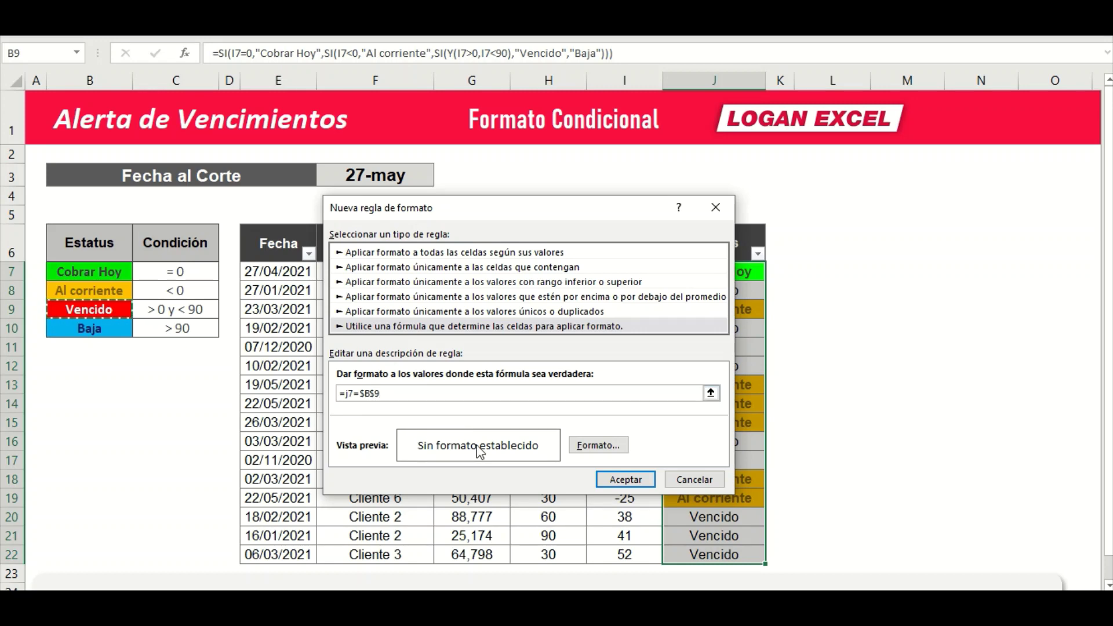
# Give the Vencido rule a red fill with bold white text and apply it
pyautogui.click(601, 449)
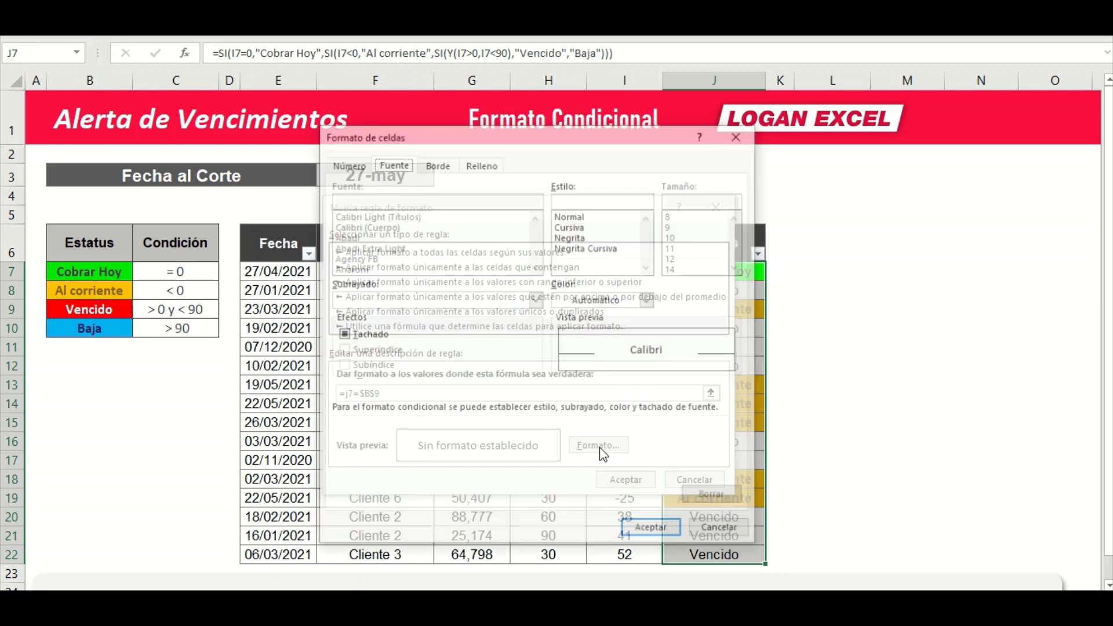
pyautogui.click(482, 164)
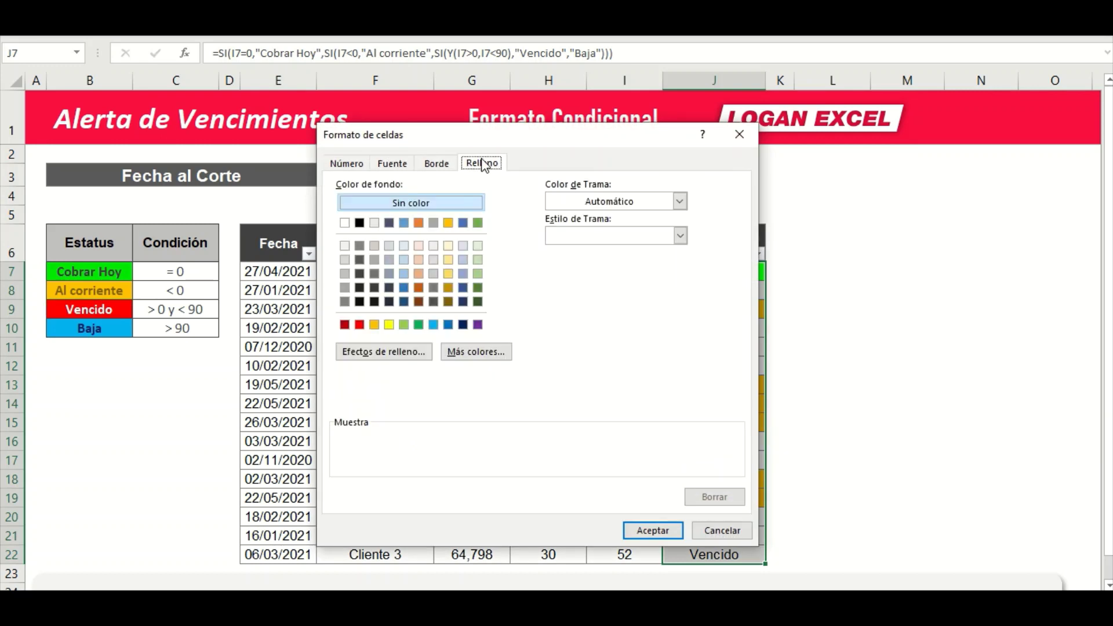
pyautogui.click(359, 325)
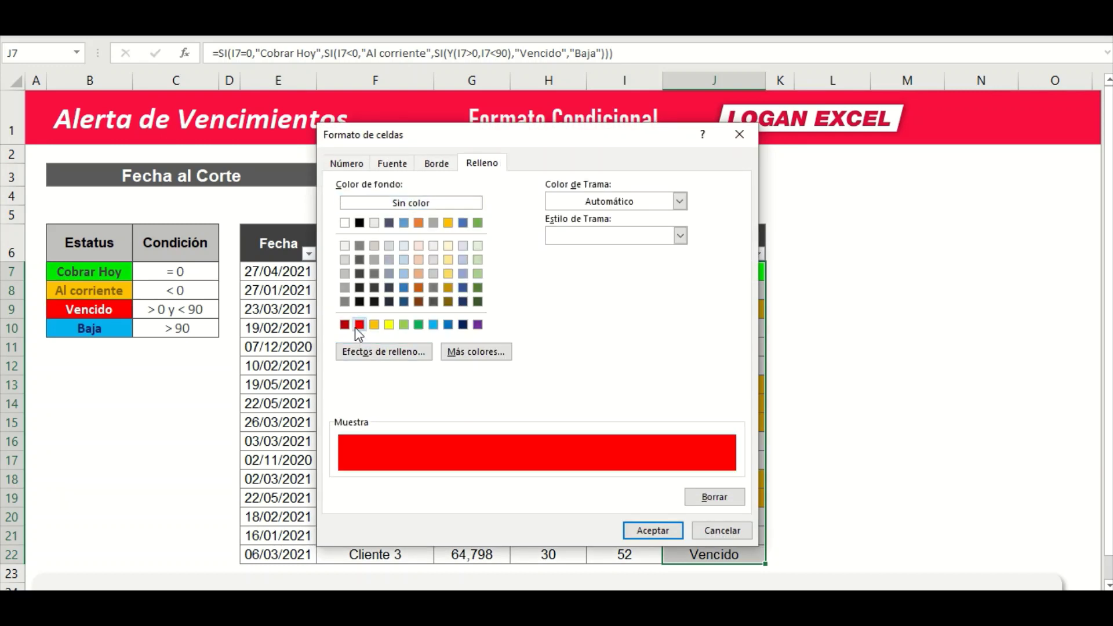
pyautogui.click(406, 166)
pyautogui.click(579, 238)
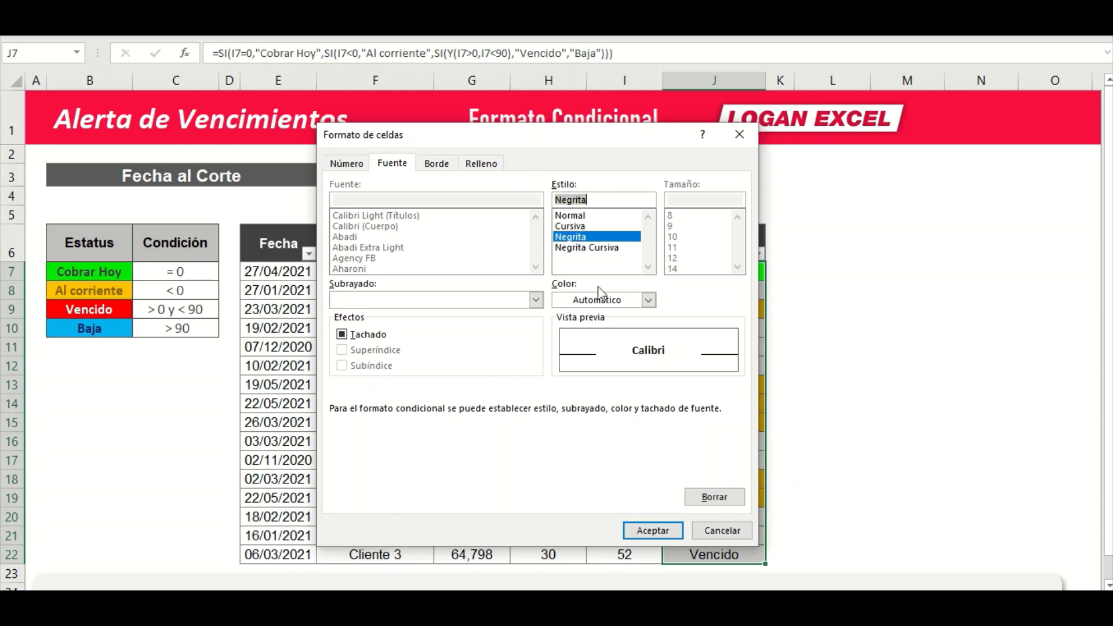
pyautogui.click(649, 301)
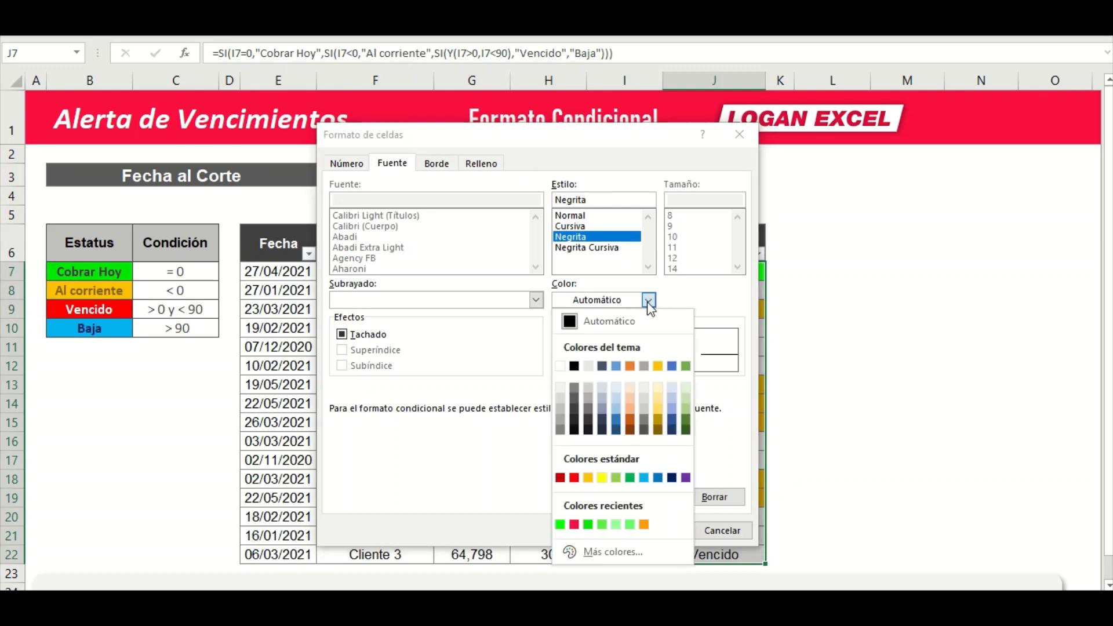
pyautogui.click(560, 366)
pyautogui.click(663, 532)
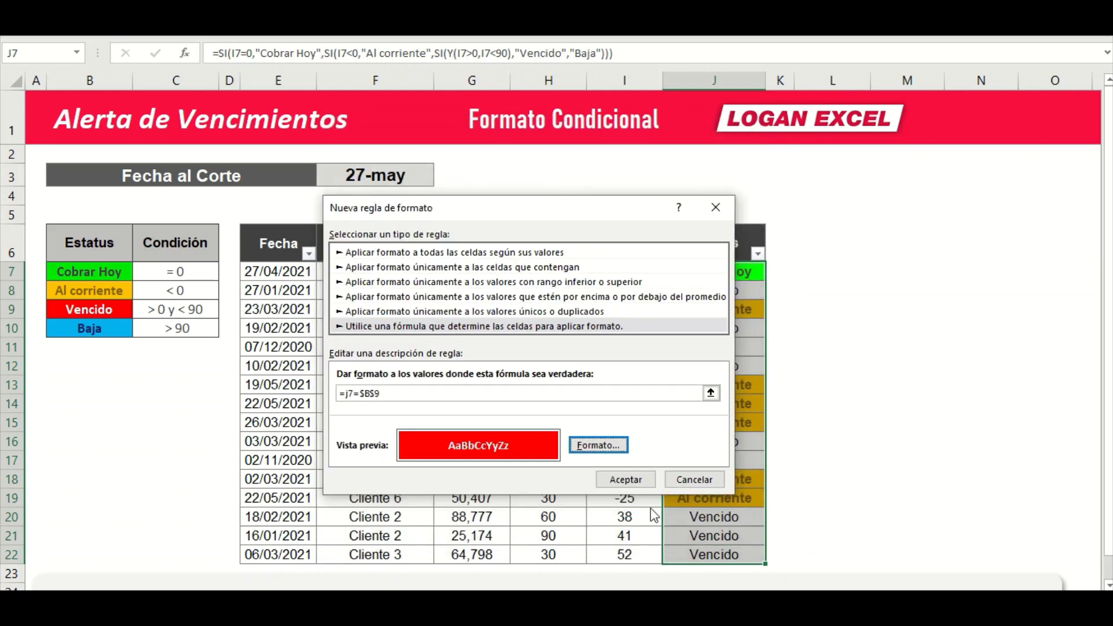
pyautogui.click(627, 479)
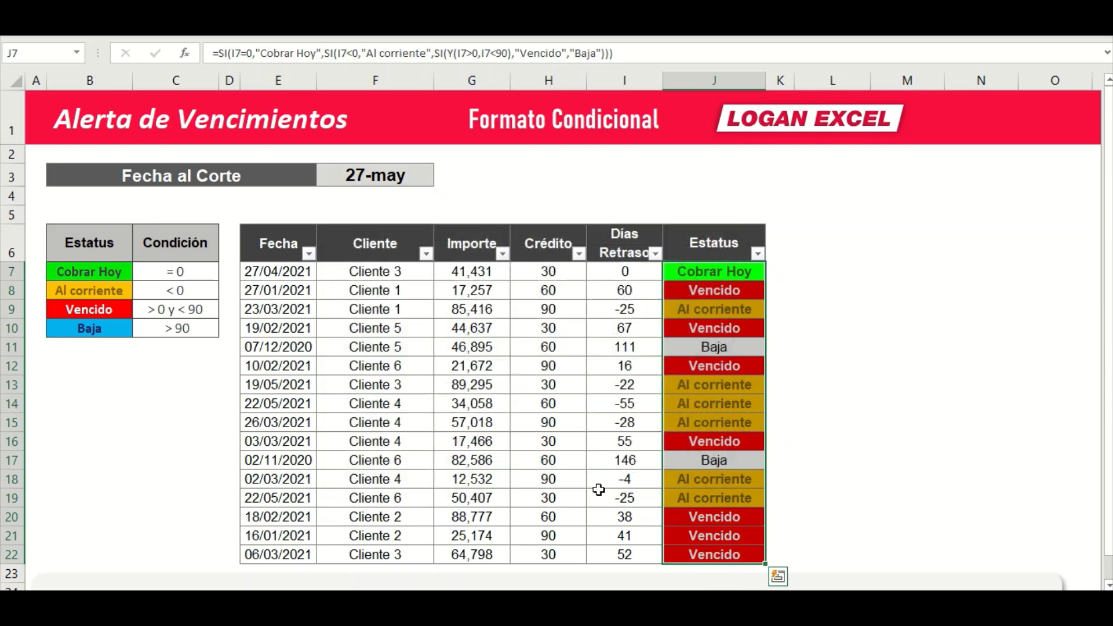
# Check the red Vencido cells, reselect J7:J22, and show the Home ribbon
pyautogui.click(715, 366)
pyautogui.moveTo(714, 271); pyautogui.dragTo(712, 308)
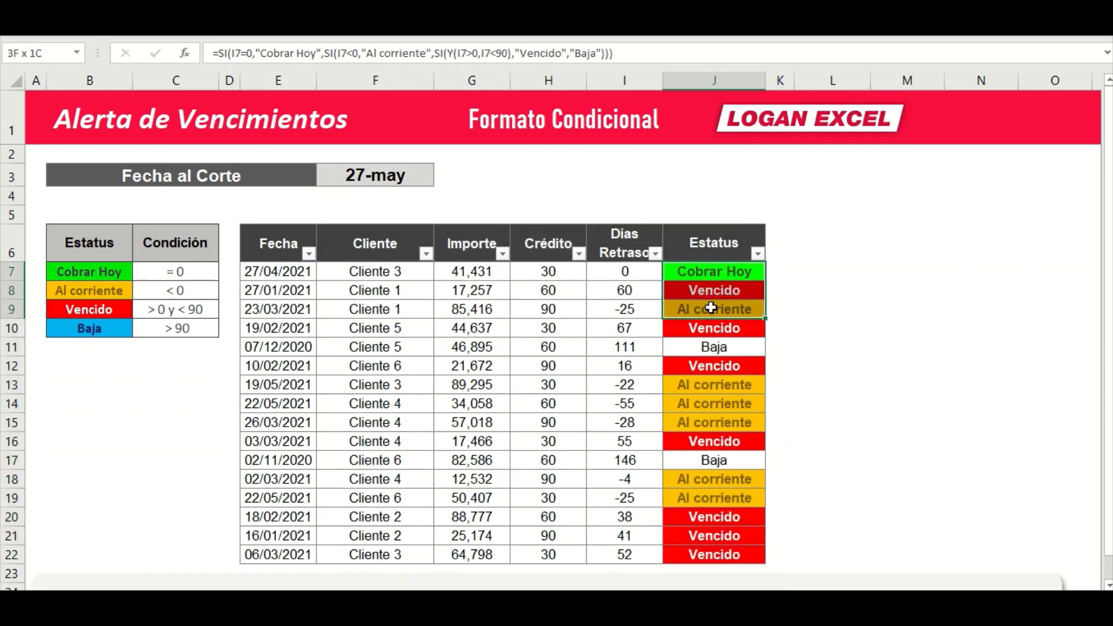
pyautogui.click(714, 460)
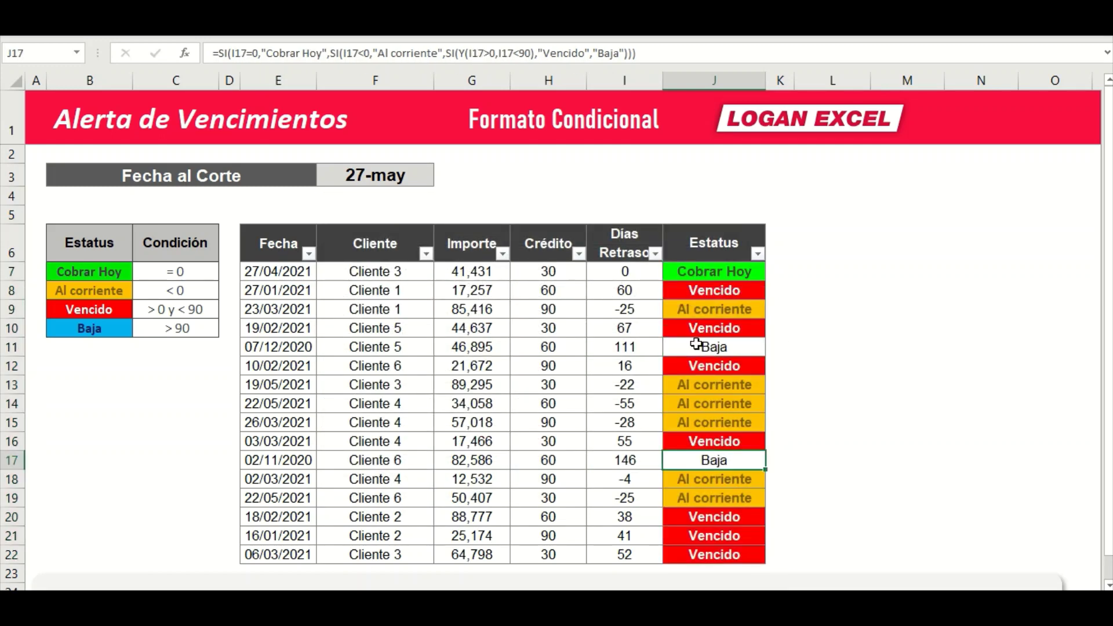
pyautogui.moveTo(697, 271); pyautogui.dragTo(727, 554)
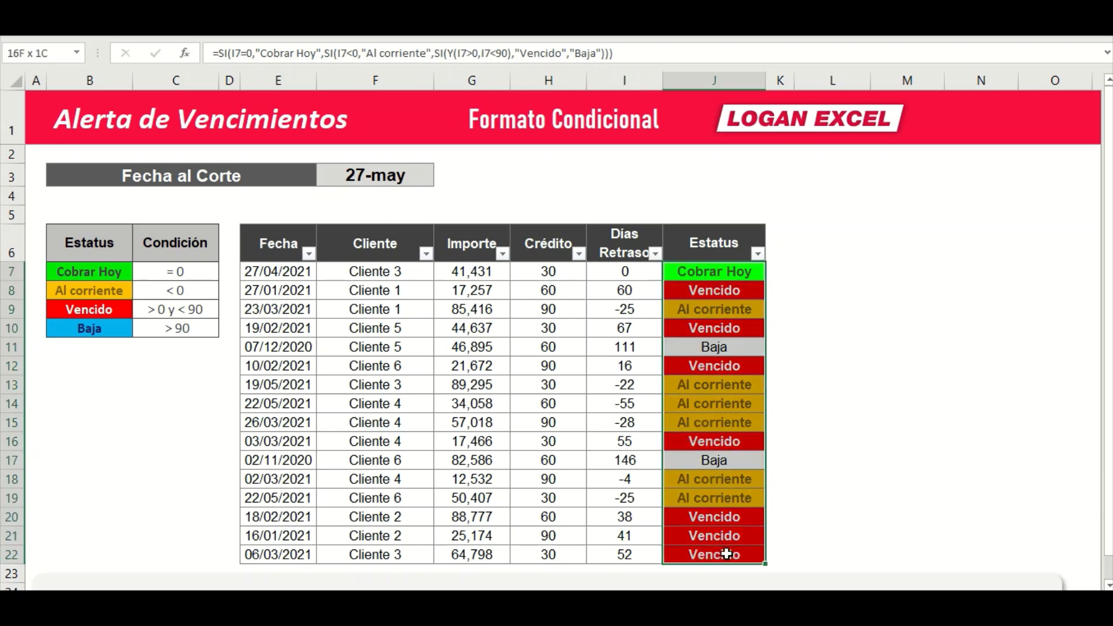
pyautogui.click(36, 44)
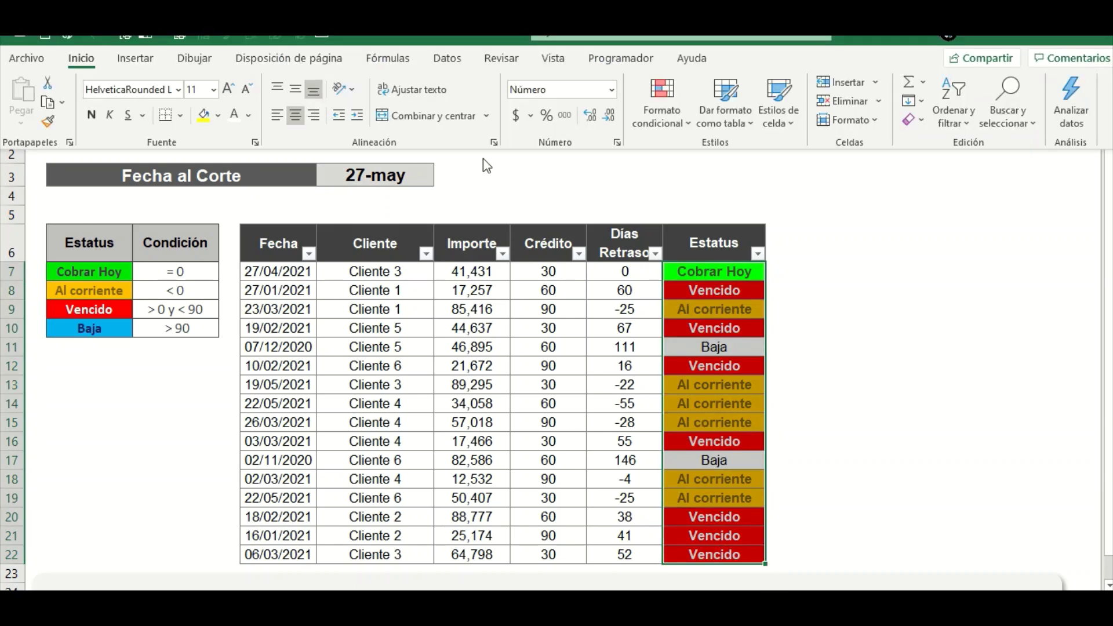
# Start a new formula rule =$J7=$B$10 referencing the Baja legend cell
pyautogui.click(661, 110)
pyautogui.moveTo(689, 371)
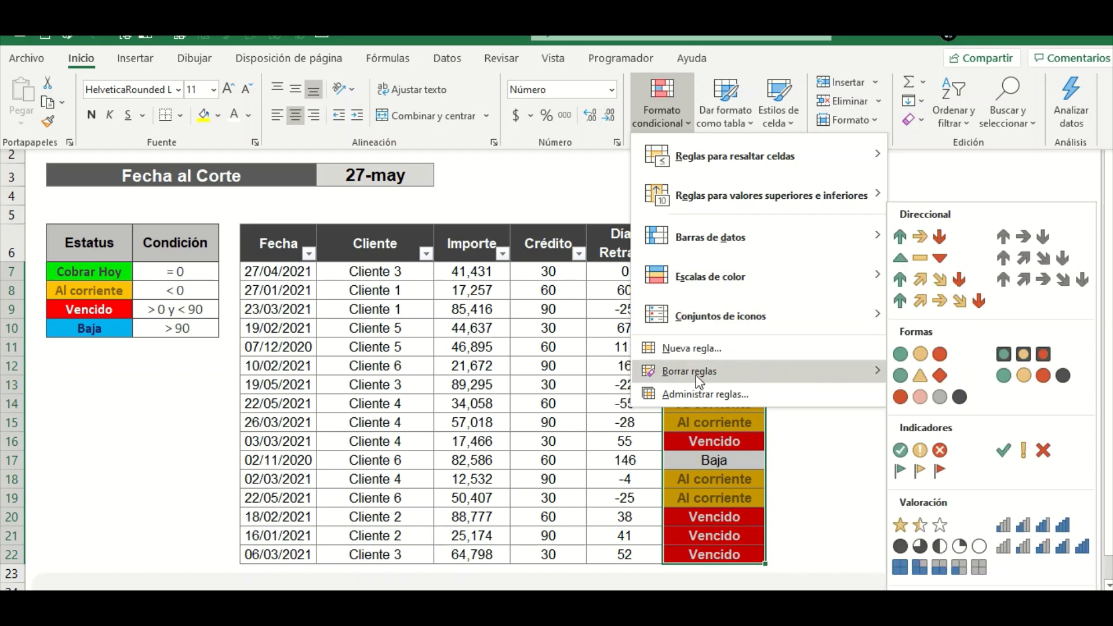
pyautogui.click(691, 348)
pyautogui.click(482, 309)
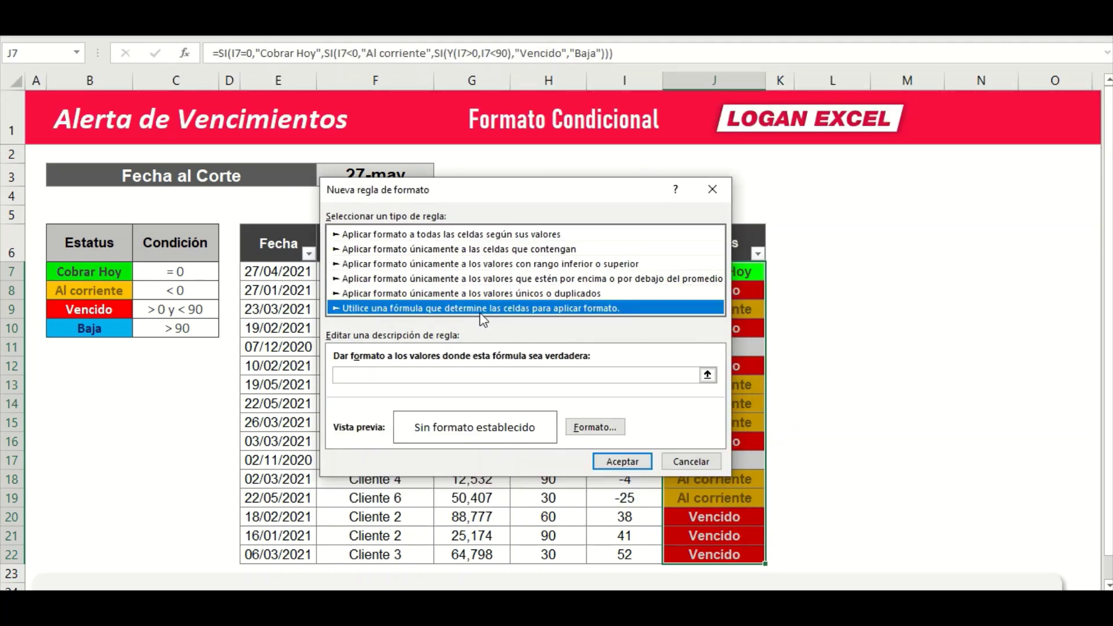
pyautogui.click(402, 376)
pyautogui.write('=j7=')
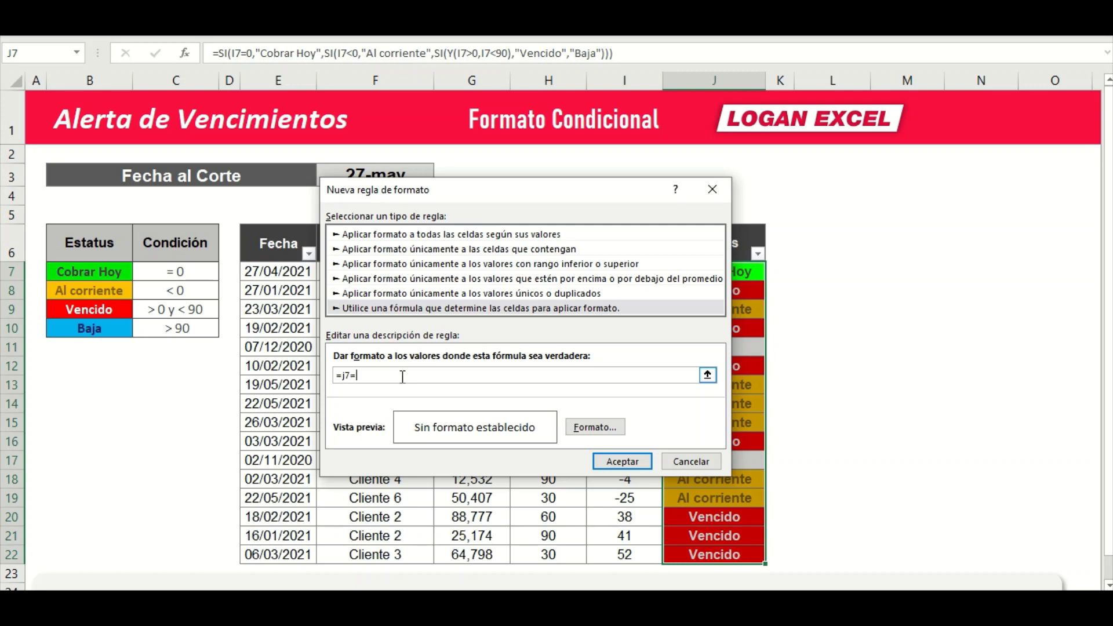
pyautogui.click(105, 330)
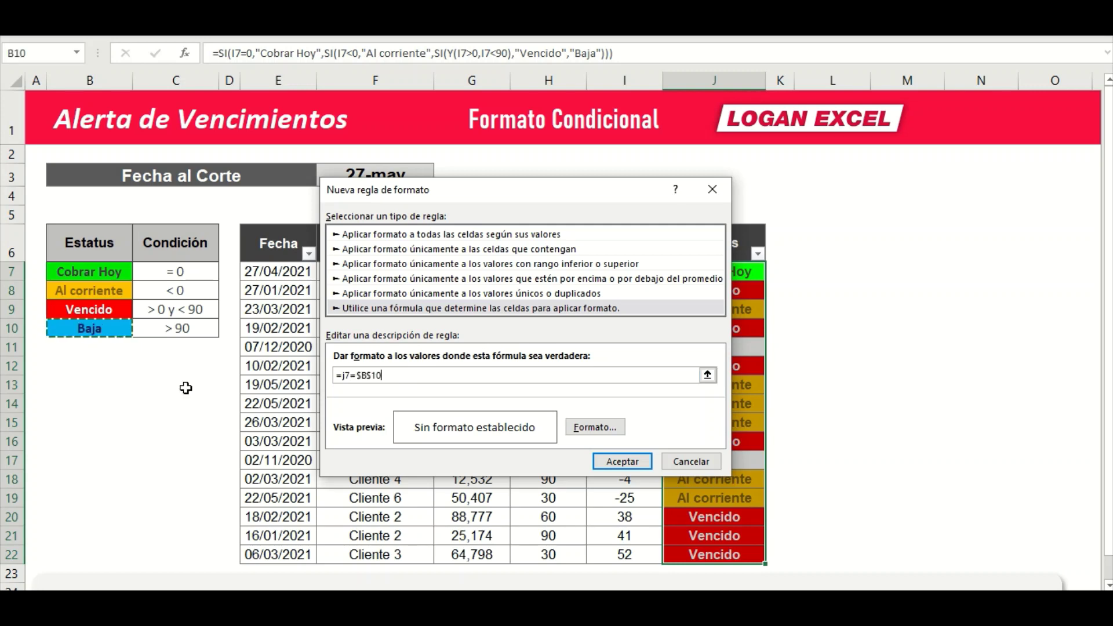
# Give the Baja rule a light blue fill with bold dark blue text and apply it
pyautogui.click(592, 429)
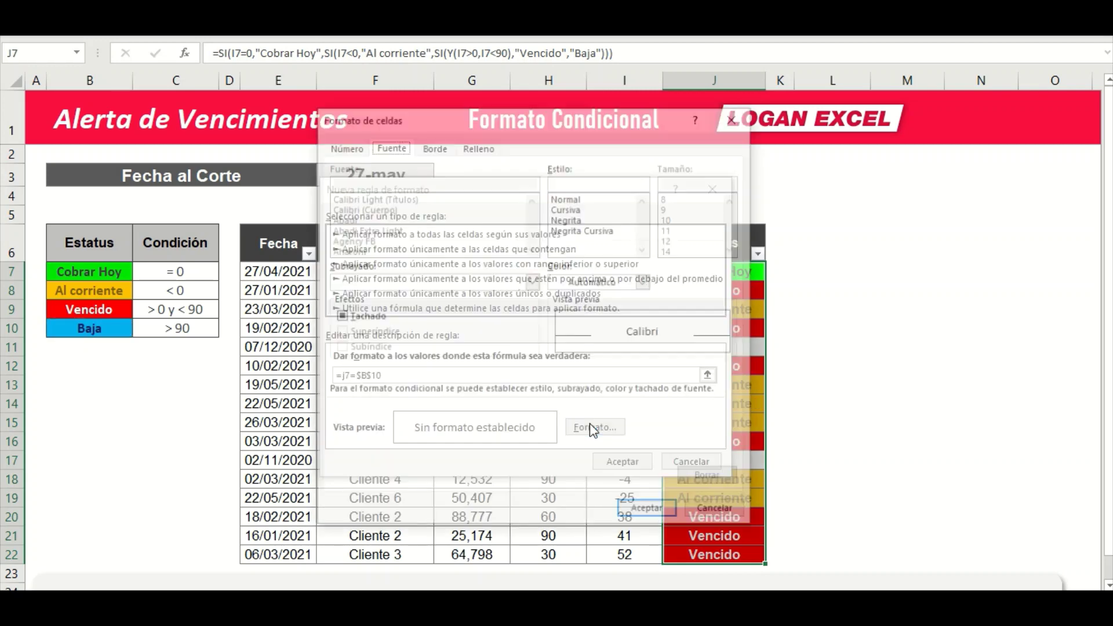
pyautogui.click(479, 145)
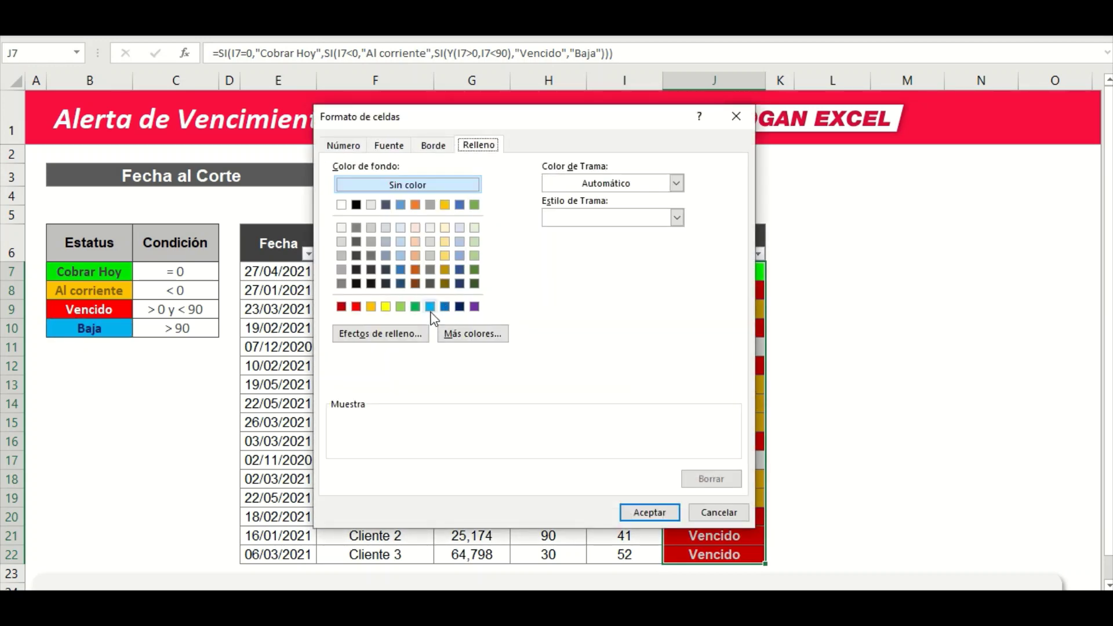
pyautogui.click(431, 308)
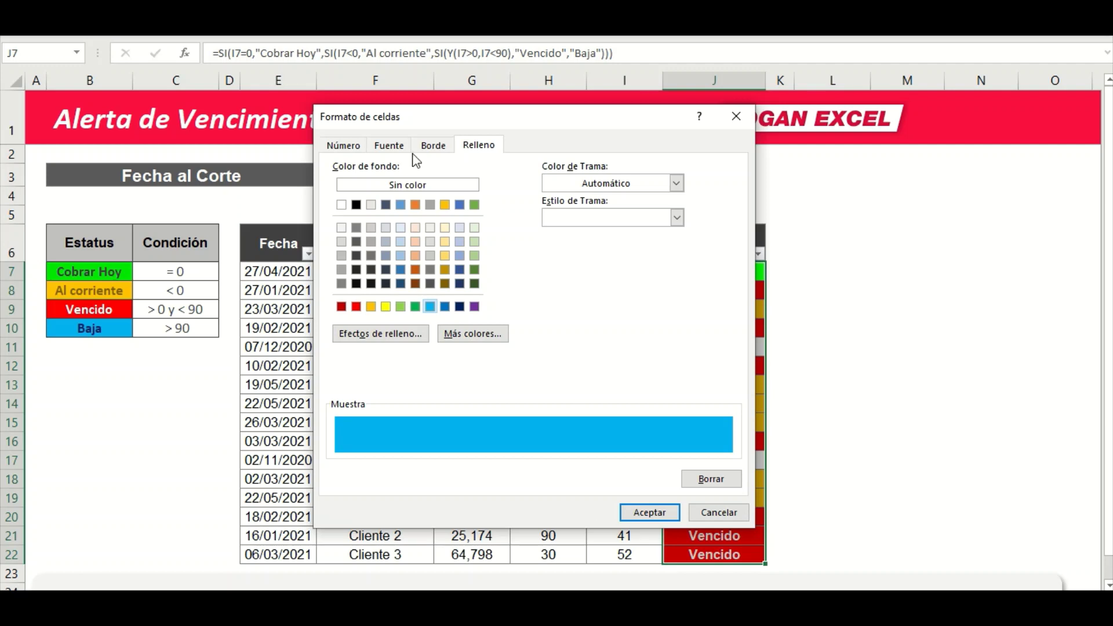
pyautogui.click(389, 145)
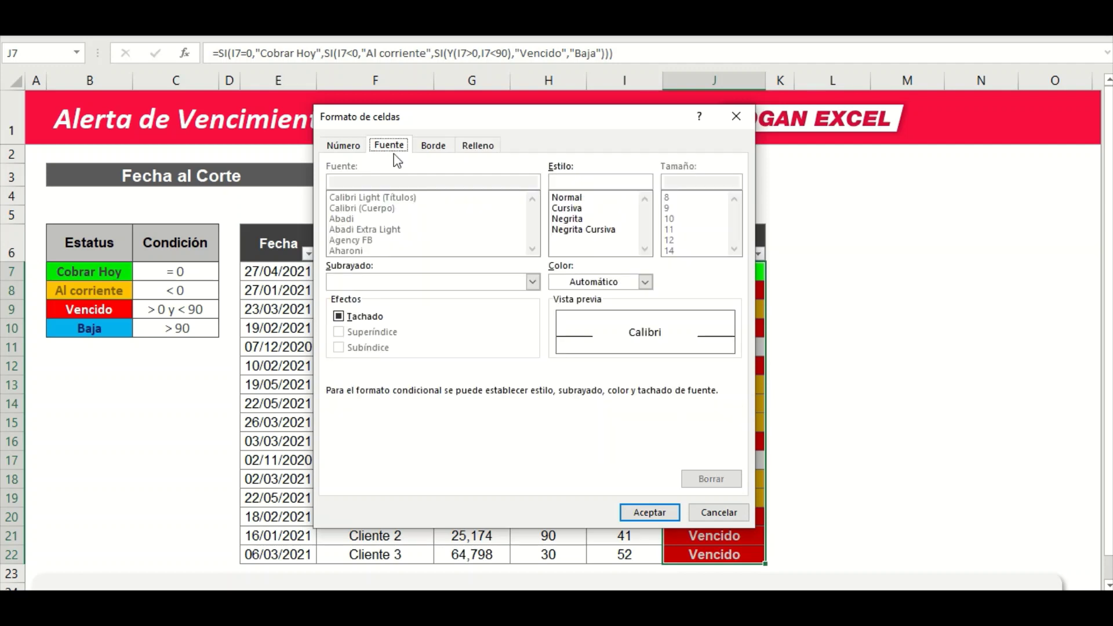
pyautogui.click(580, 220)
pyautogui.click(646, 282)
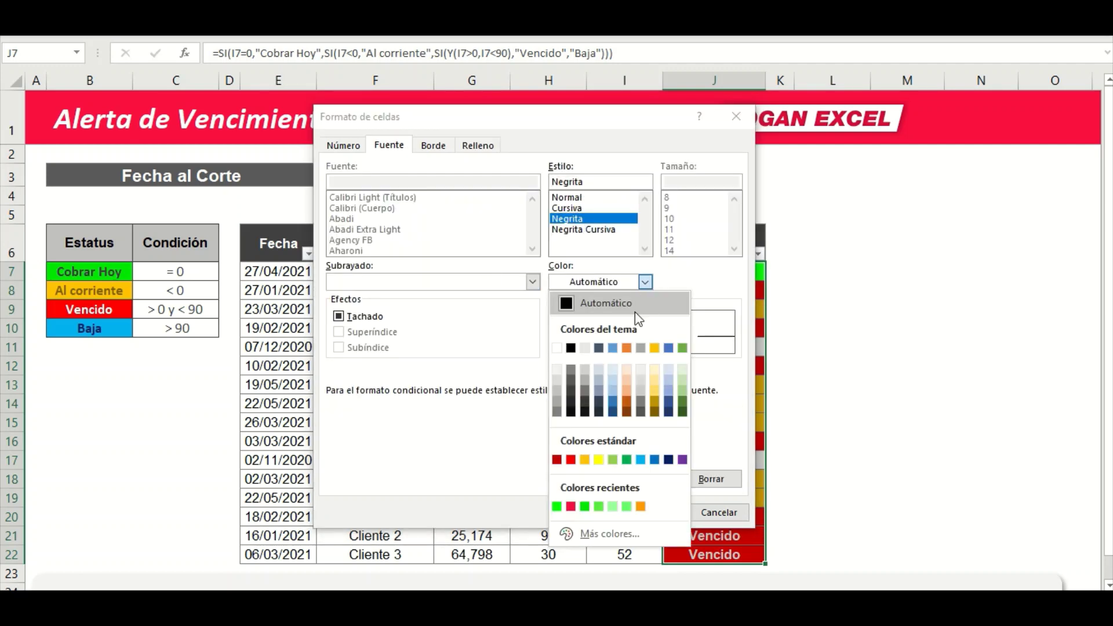
pyautogui.click(668, 412)
pyautogui.click(647, 510)
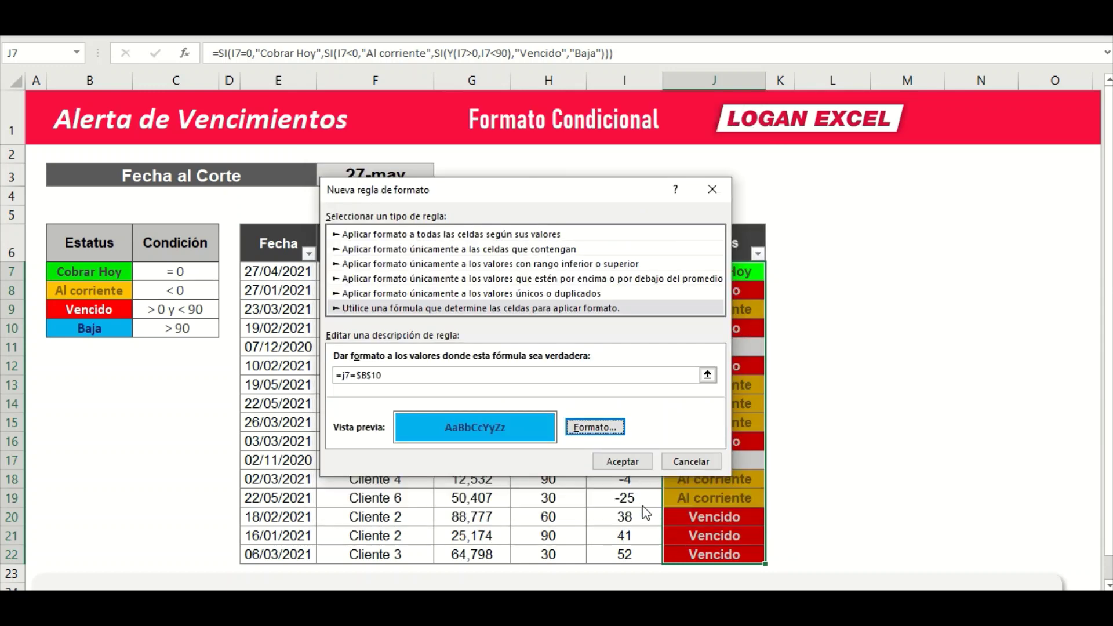
pyautogui.click(622, 462)
# Inspect the colour-coded Estatus cells and formulas in rows 7 and 10
pyautogui.click(712, 366)
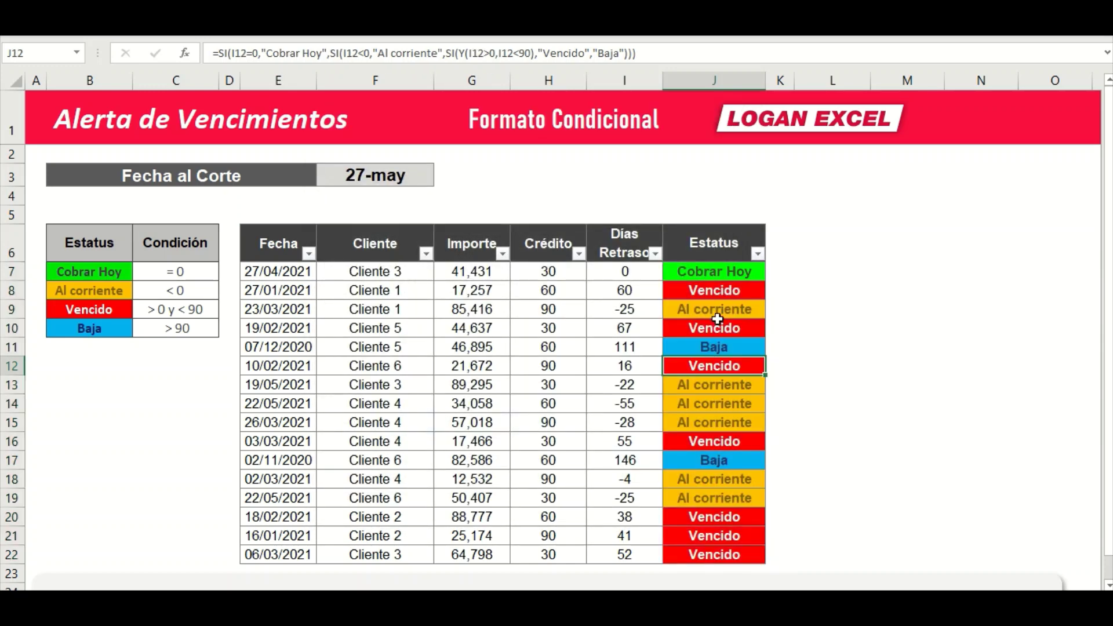
pyautogui.click(682, 328)
pyautogui.click(498, 338)
pyautogui.click(722, 273)
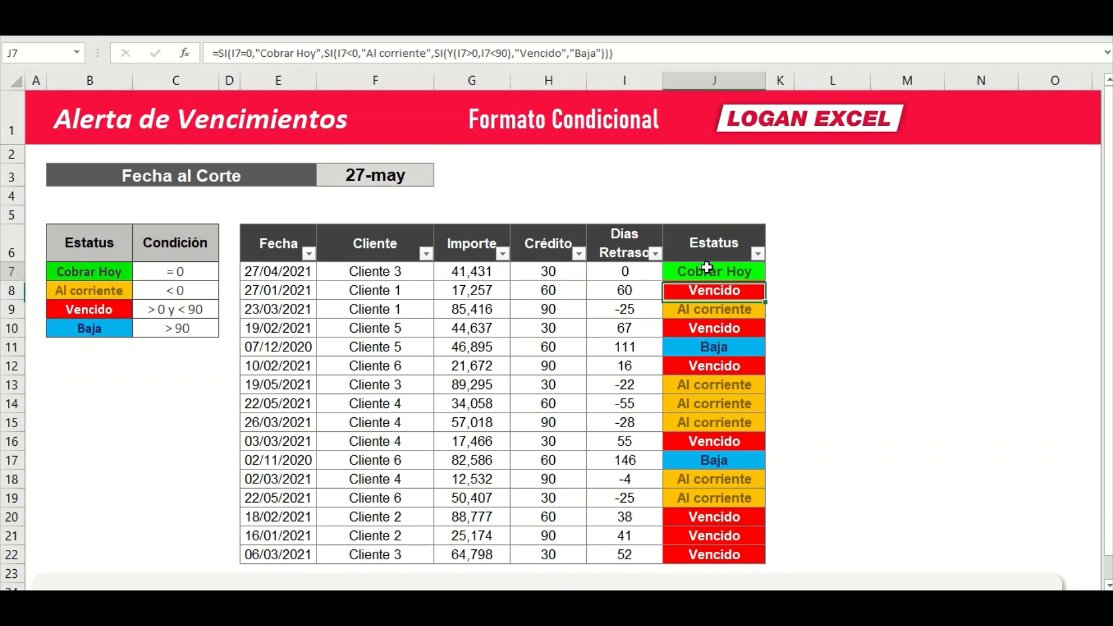
pyautogui.moveTo(715, 271); pyautogui.dragTo(746, 547)
pyautogui.click(713, 324)
# Check the Estatus formulas and the amount, credit and days-late values in rows 7–9
pyautogui.click(704, 302)
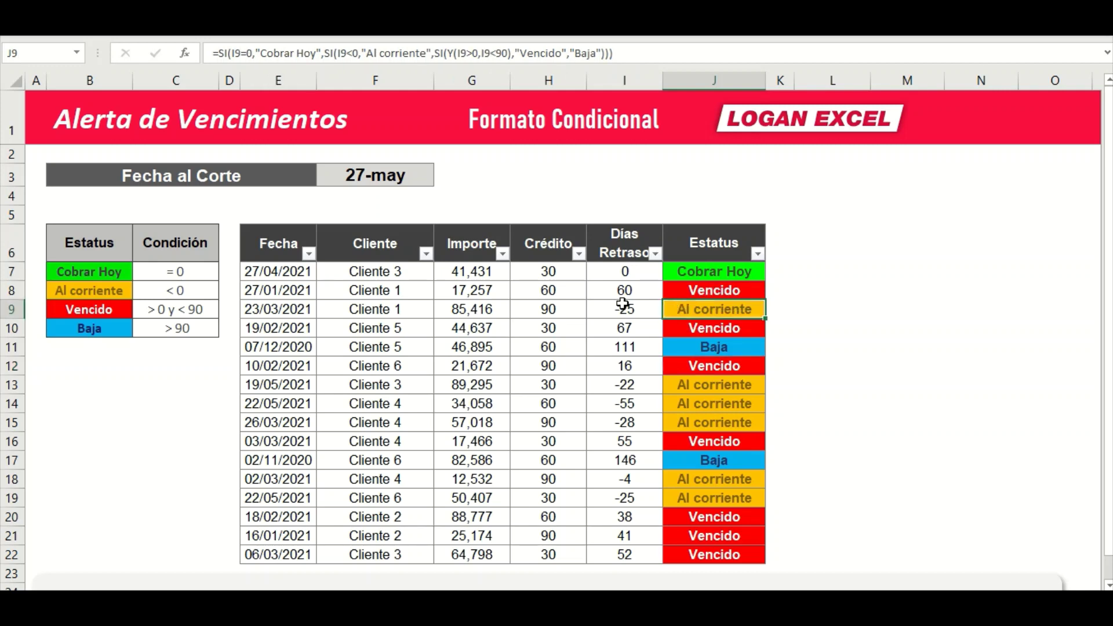
pyautogui.click(624, 308)
pyautogui.click(697, 274)
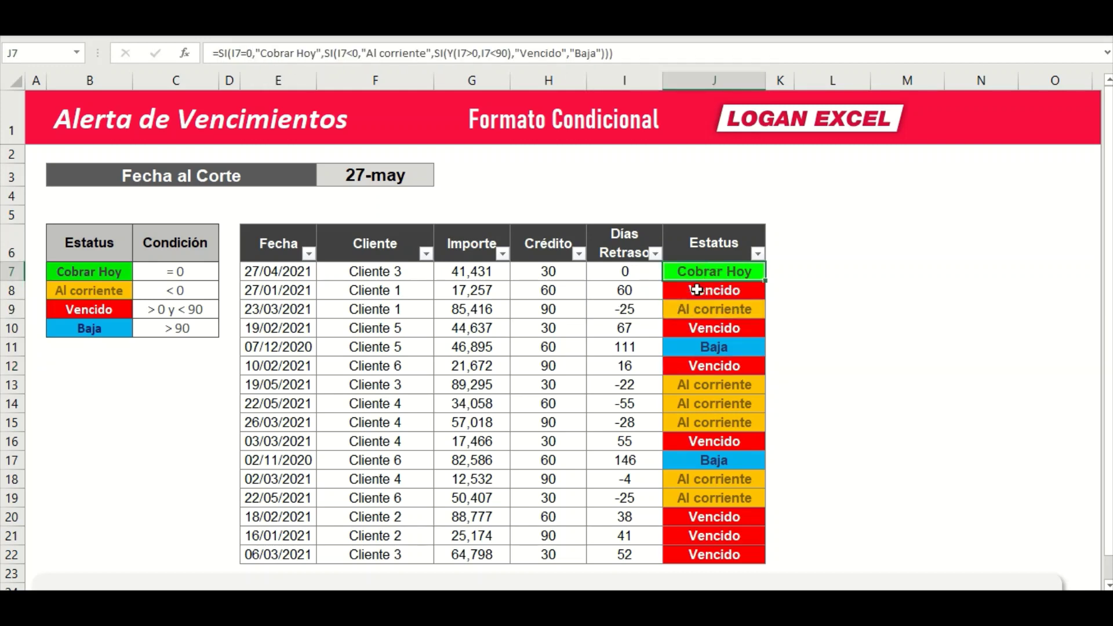
pyautogui.click(574, 273)
pyautogui.click(464, 273)
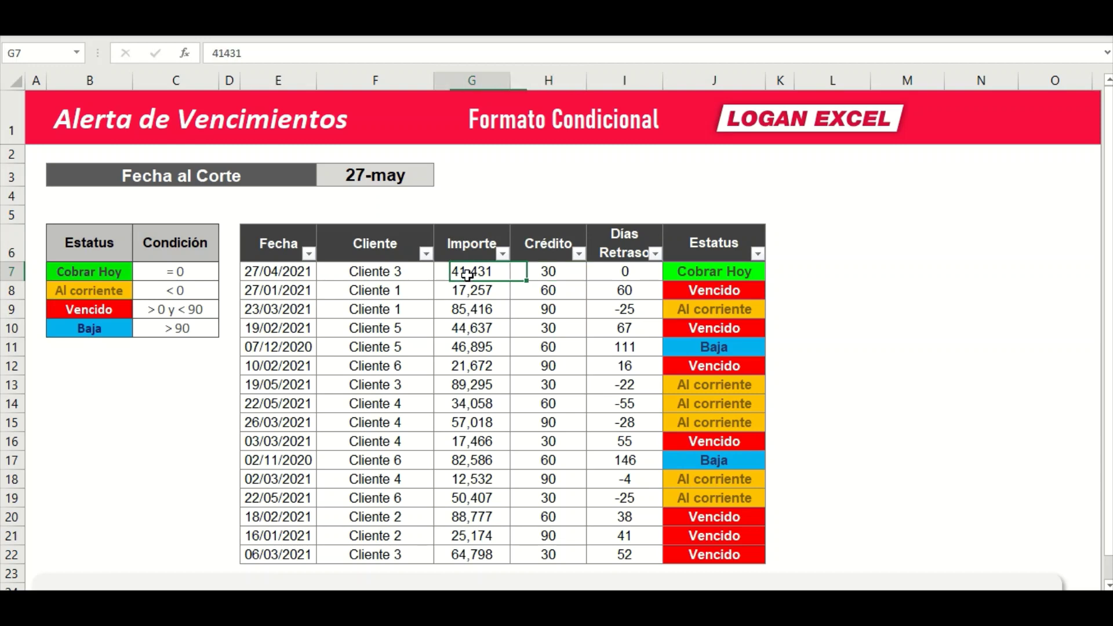
pyautogui.click(709, 296)
pyautogui.moveTo(734, 309); pyautogui.dragTo(436, 306)
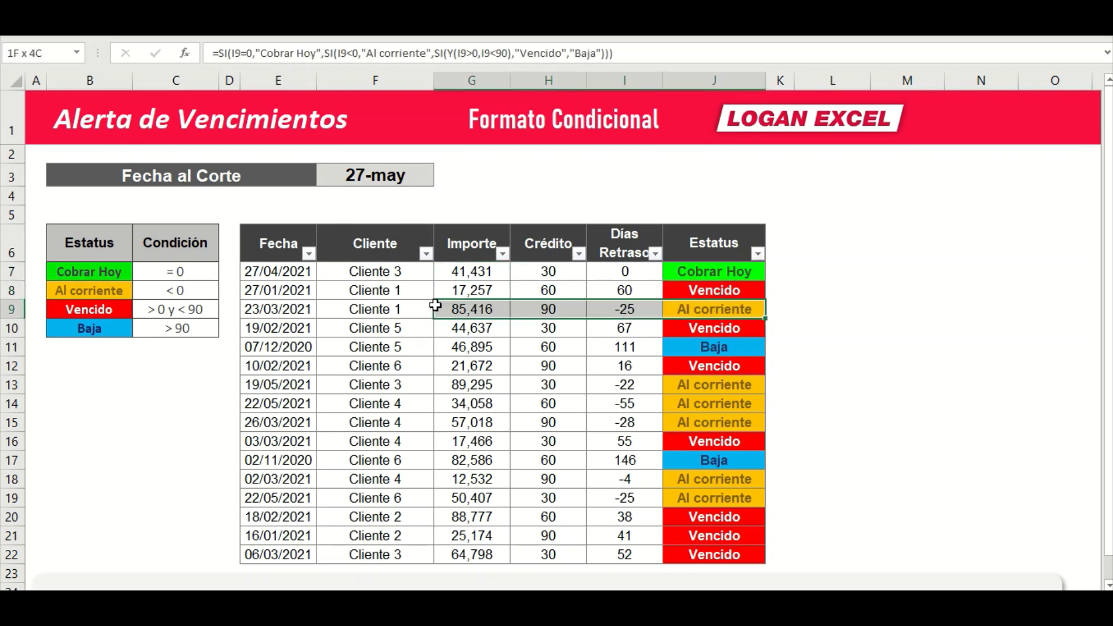
# Review the negative delays and statuses in rows 13–19, then open the Estatus filter list
pyautogui.moveTo(714, 384); pyautogui.dragTo(626, 423)
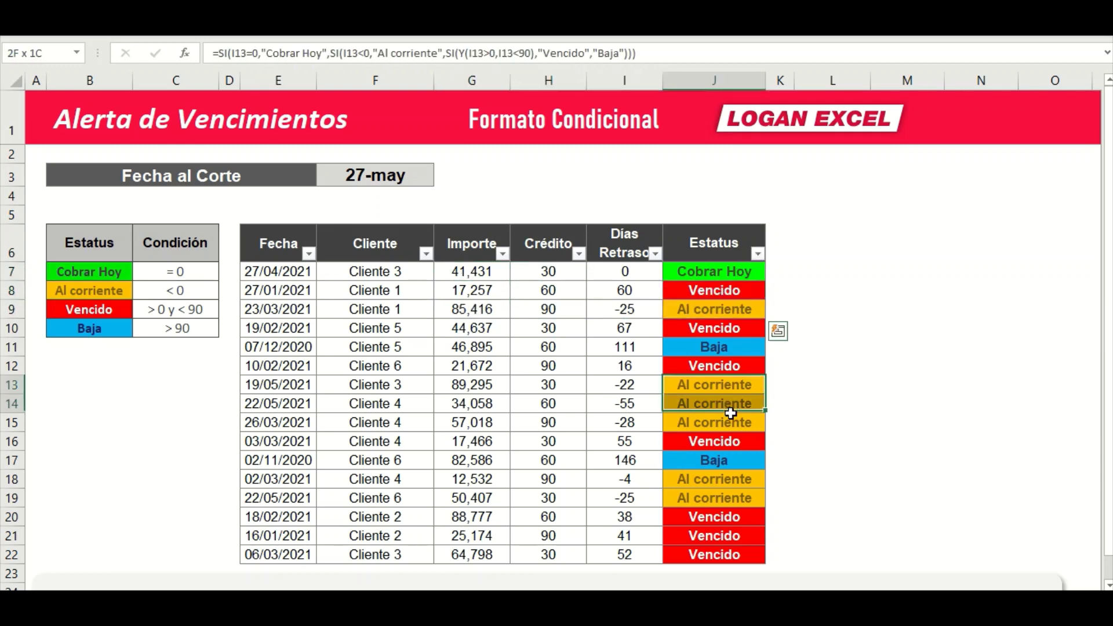
pyautogui.click(629, 384)
pyautogui.moveTo(691, 479)
pyautogui.mouseDown()
pyautogui.moveTo(692, 496)
pyautogui.moveTo(654, 496)
pyautogui.mouseUp()
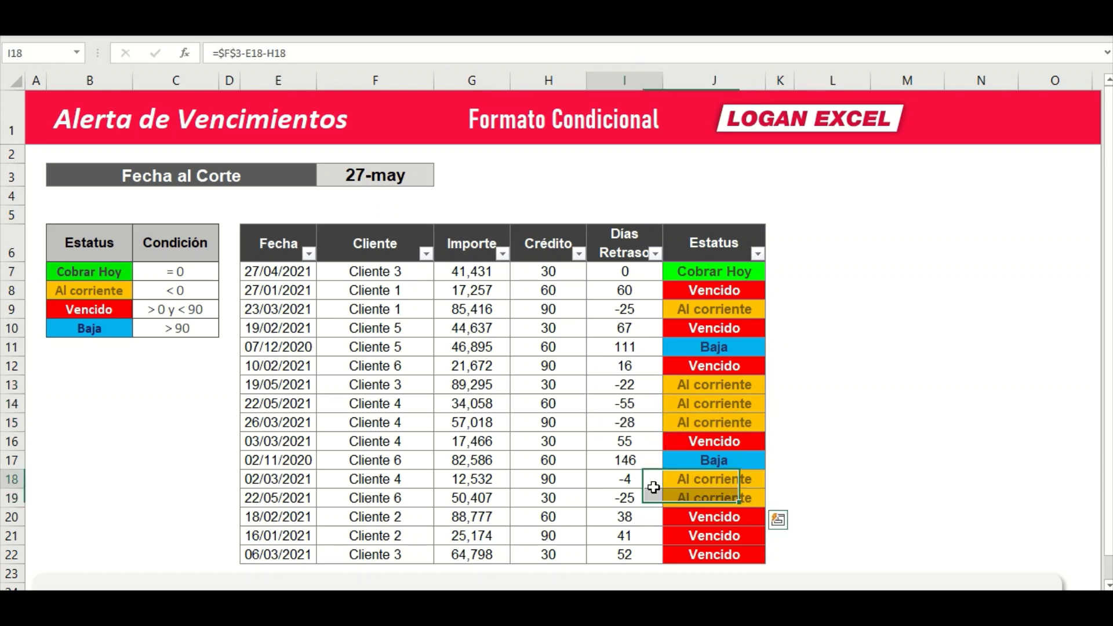
pyautogui.press('Right')
pyautogui.moveTo(265, 480); pyautogui.dragTo(566, 479)
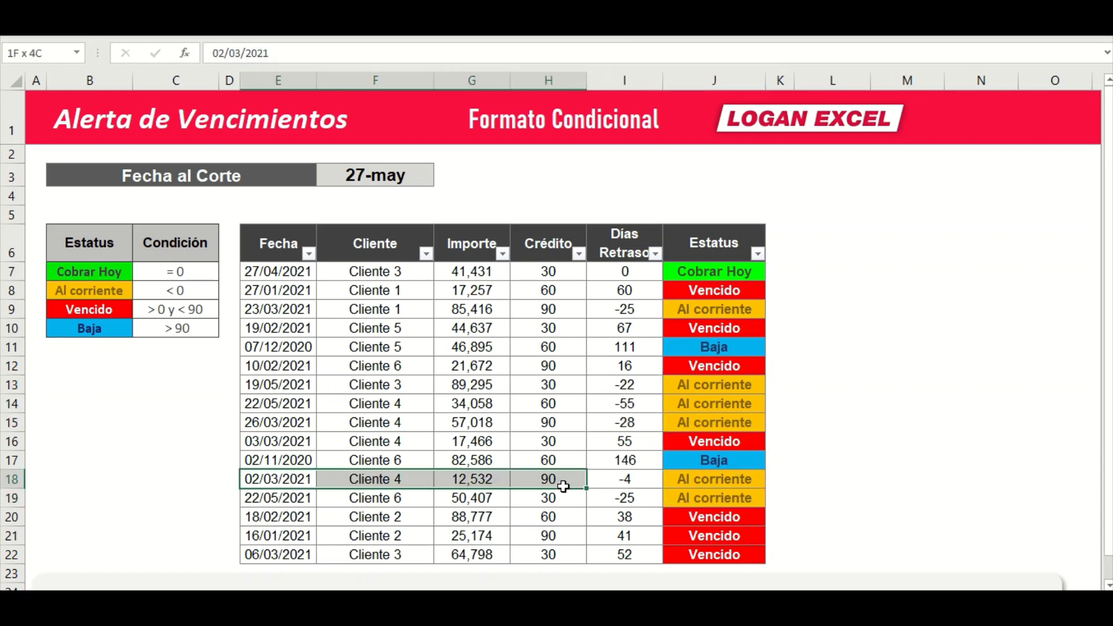
pyautogui.click(626, 479)
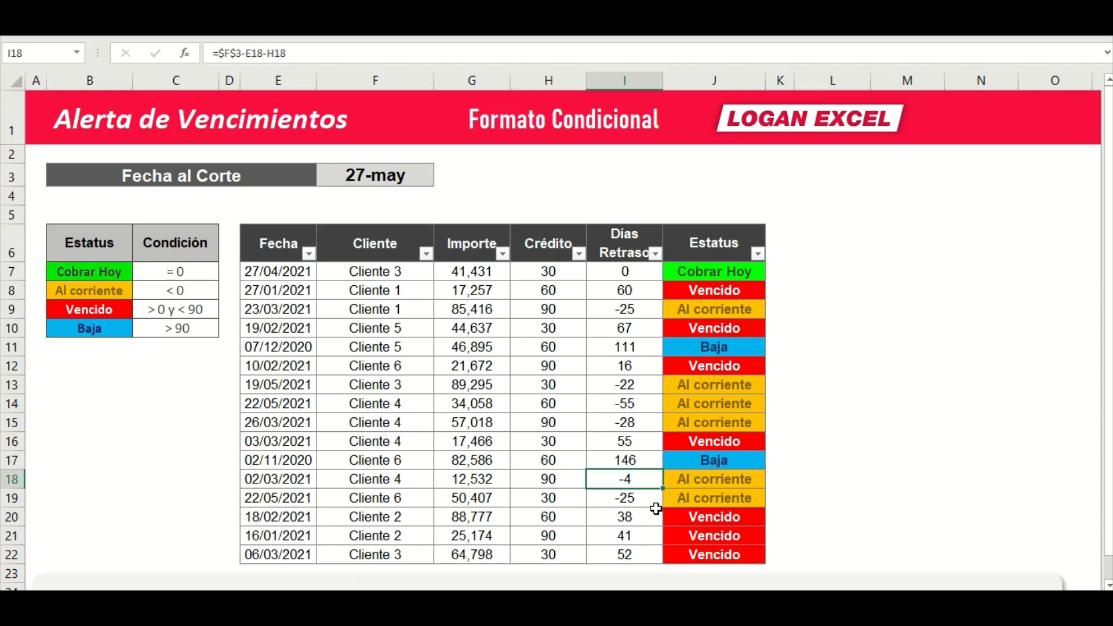
pyautogui.click(636, 499)
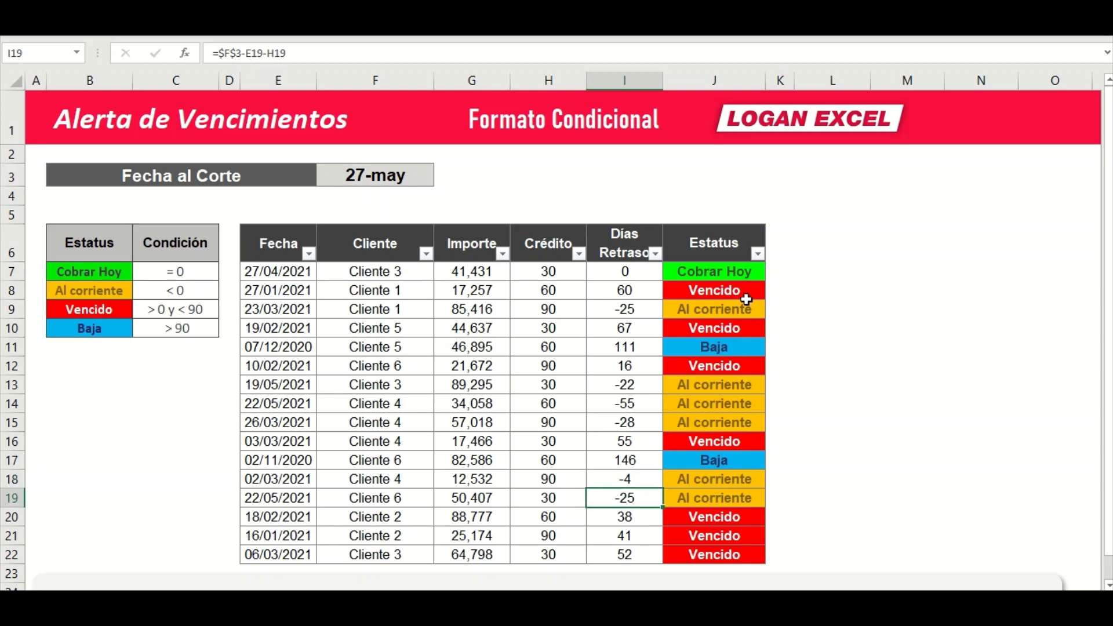
pyautogui.click(758, 253)
# Filter Estatus to show only the Vencido rows and select their status cells
pyautogui.click(624, 432)
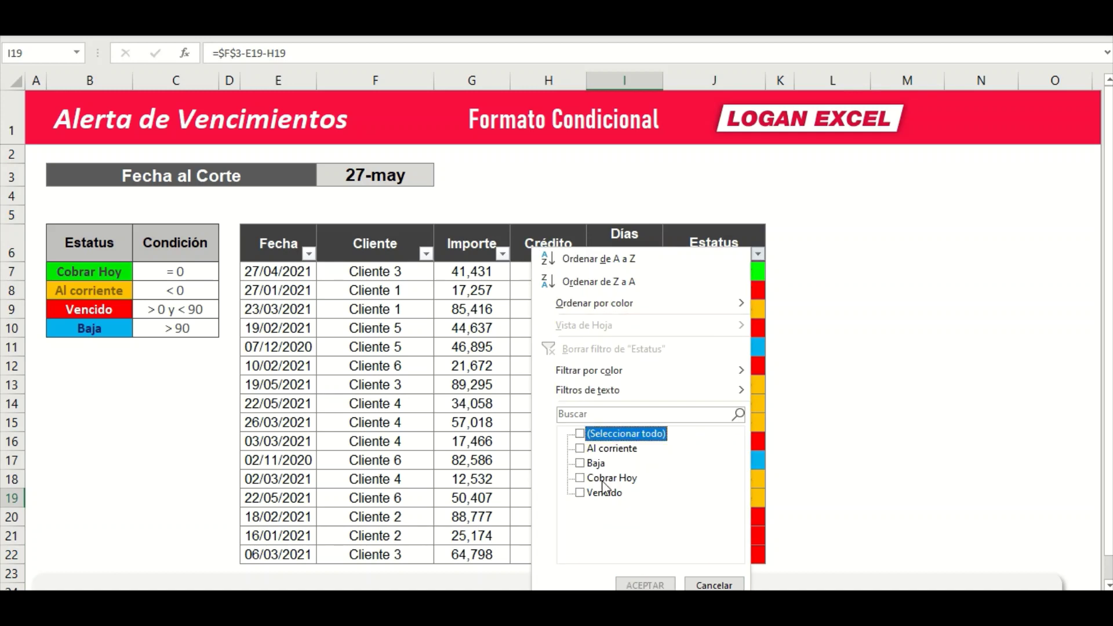
pyautogui.click(603, 493)
pyautogui.click(645, 585)
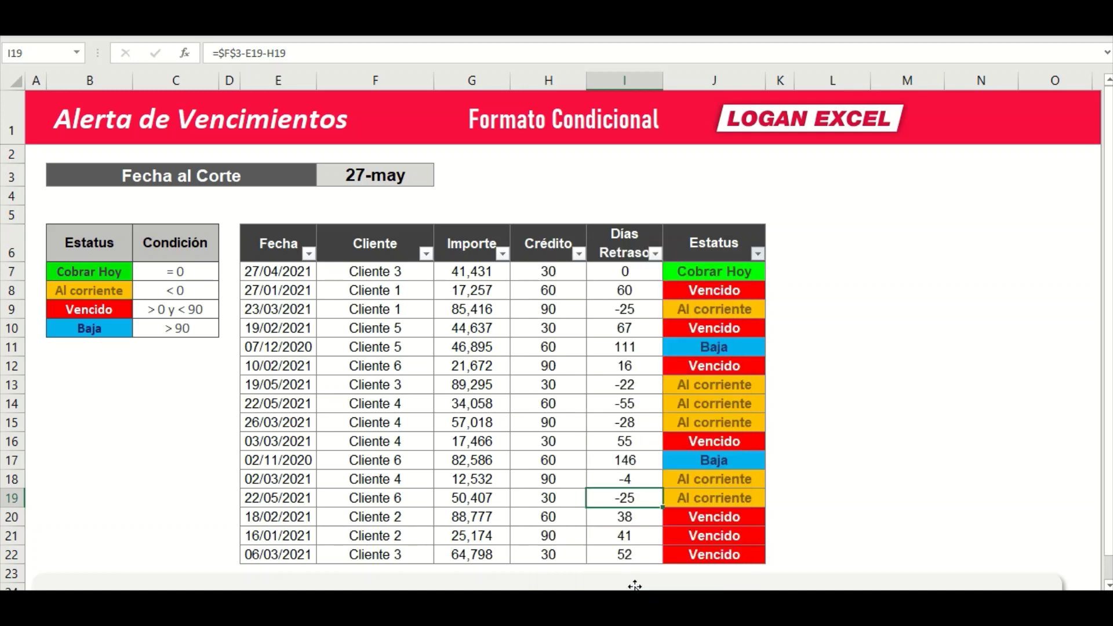
pyautogui.click(706, 367)
pyautogui.moveTo(706, 278); pyautogui.dragTo(714, 384)
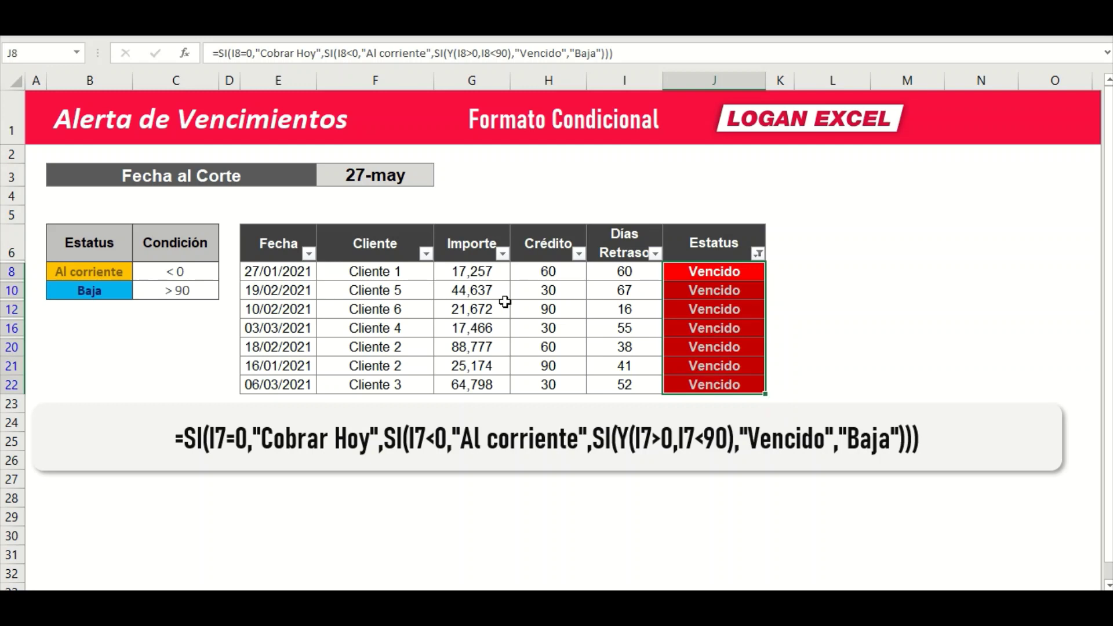
# Switch the filter to Baja only and check the days-late values 111 and 146
pyautogui.click(758, 254)
pyautogui.click(594, 463)
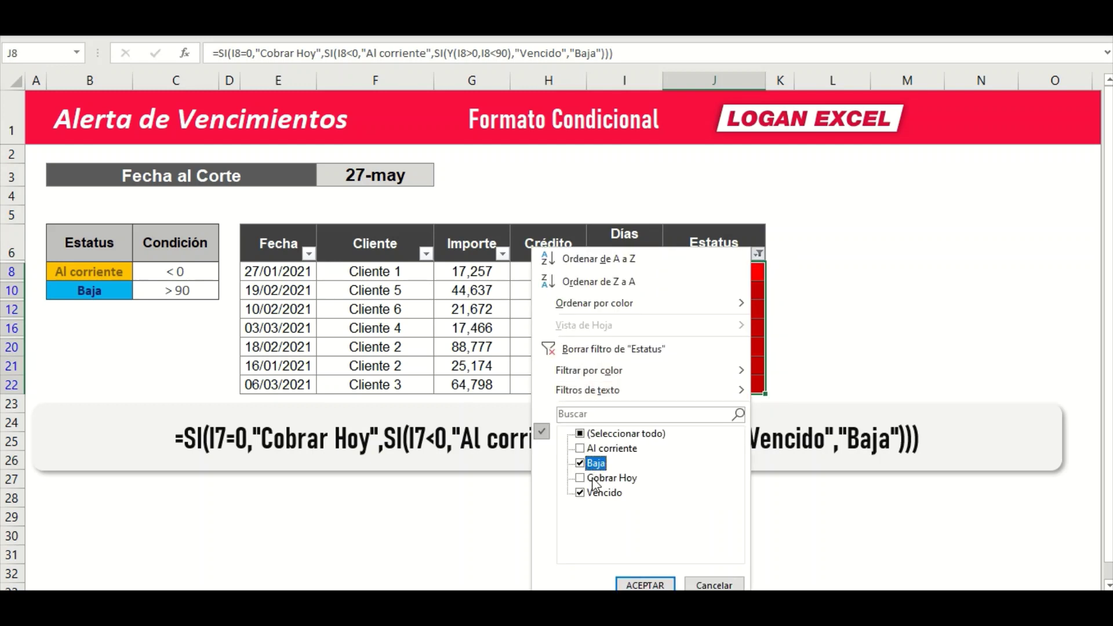
pyautogui.click(603, 493)
pyautogui.click(645, 584)
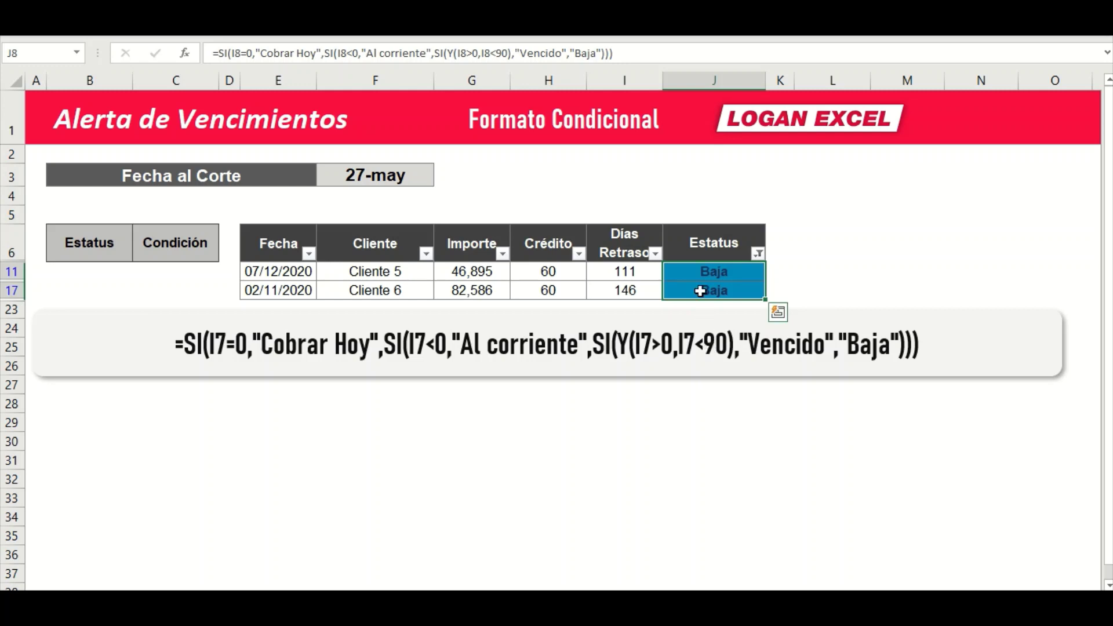
pyautogui.click(620, 277)
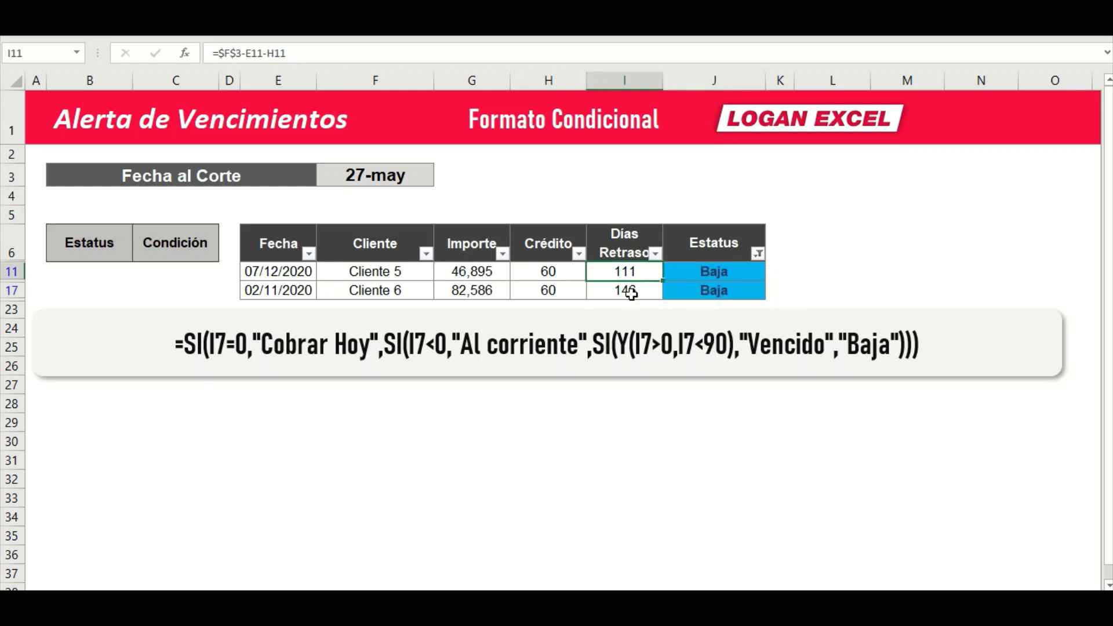
pyautogui.click(632, 293)
pyautogui.click(636, 271)
pyautogui.click(633, 291)
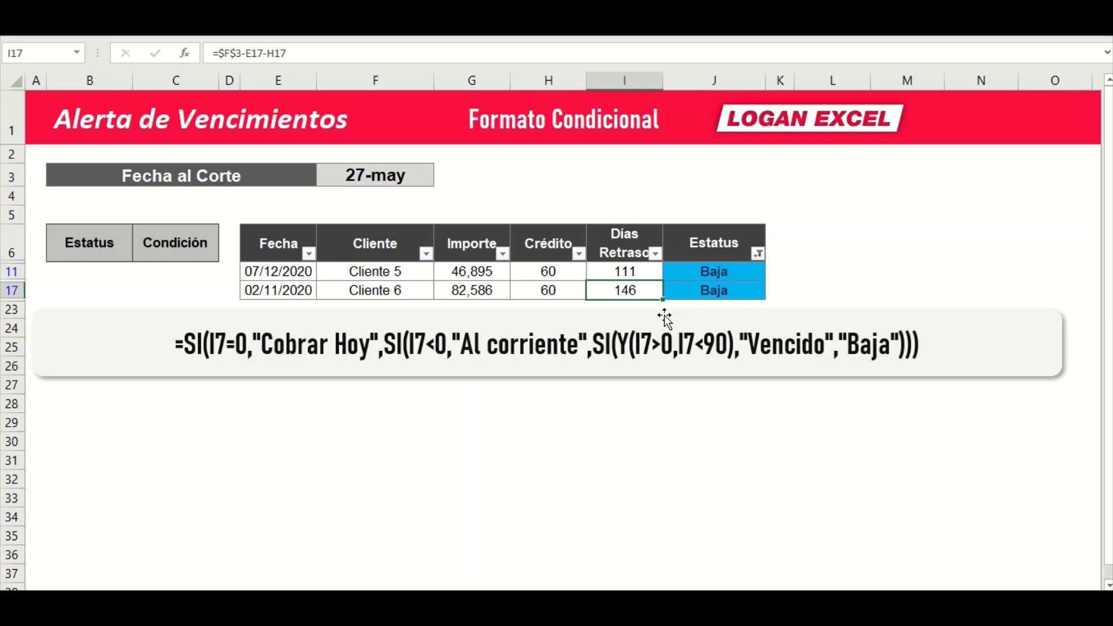
# Clear the Estatus filter so all rows 7–22 show again
pyautogui.click(758, 254)
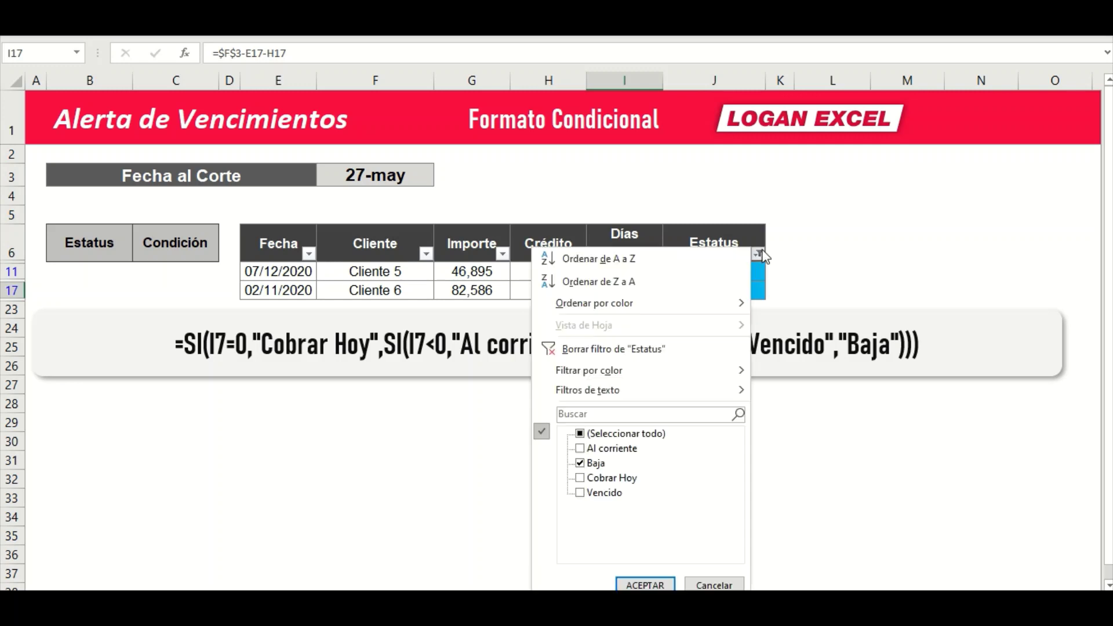
pyautogui.click(636, 354)
pyautogui.click(353, 216)
# Copy the random-date formula from E5 into cut-off cell F3, which now shows 26-ago
pyautogui.click(293, 216)
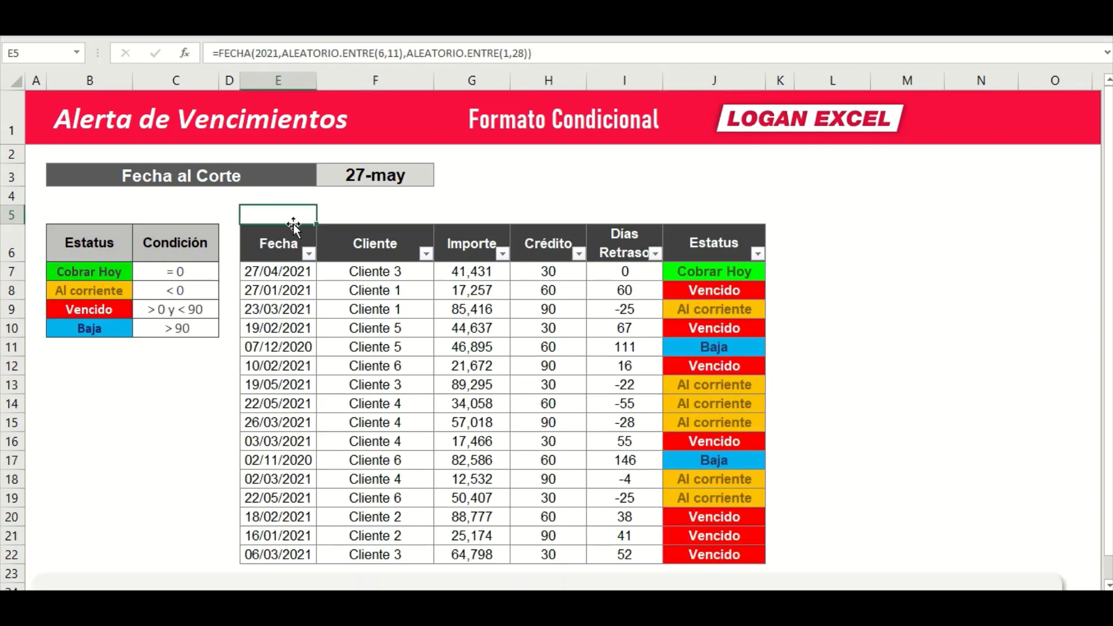
pyautogui.click(353, 176)
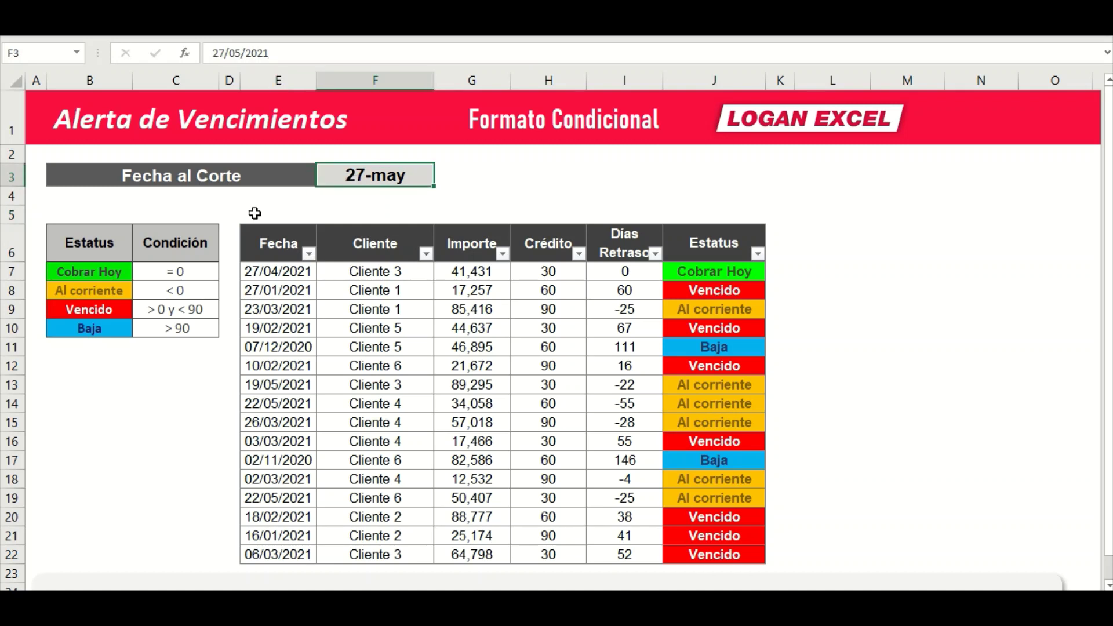
pyautogui.click(269, 214)
pyautogui.hotkey('ctrl', 'c')
pyautogui.click(358, 190)
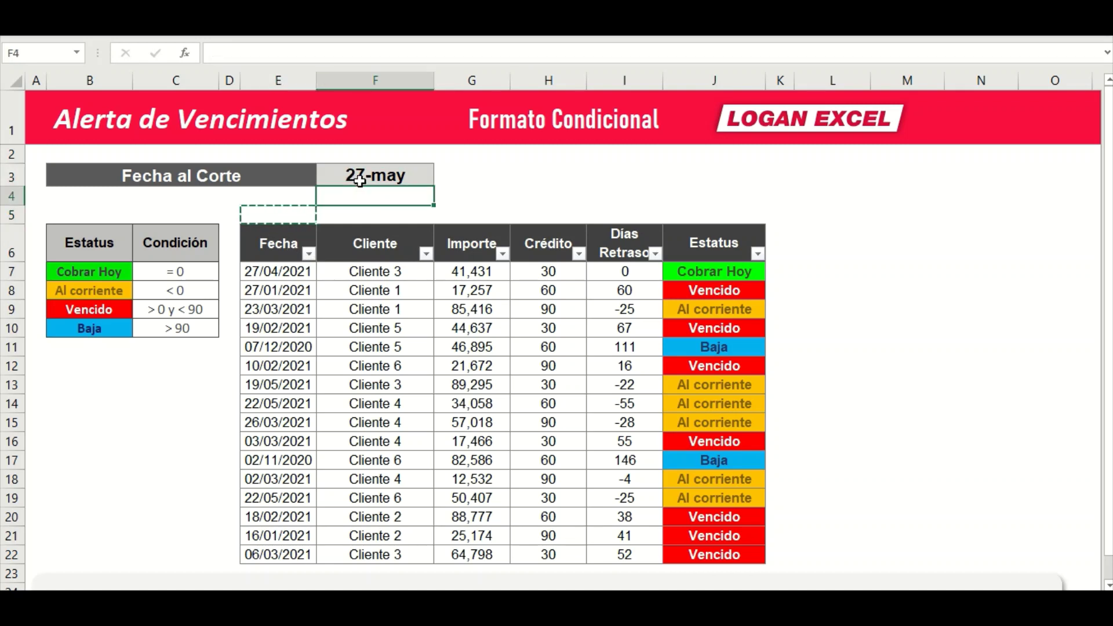
pyautogui.click(359, 181)
pyautogui.rightClick(360, 180)
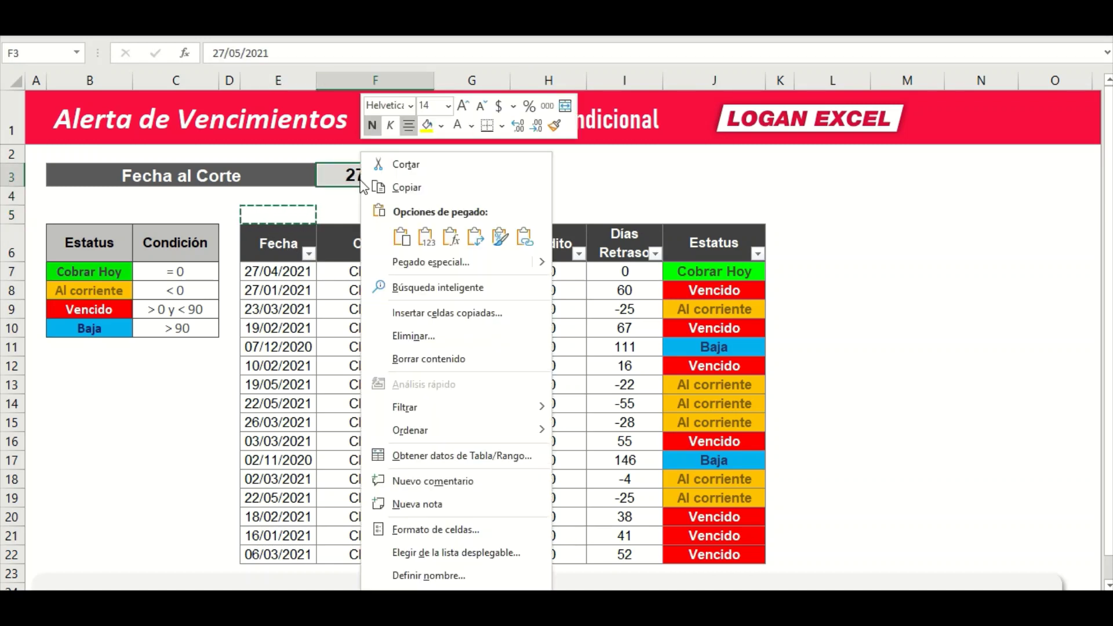
pyautogui.click(453, 239)
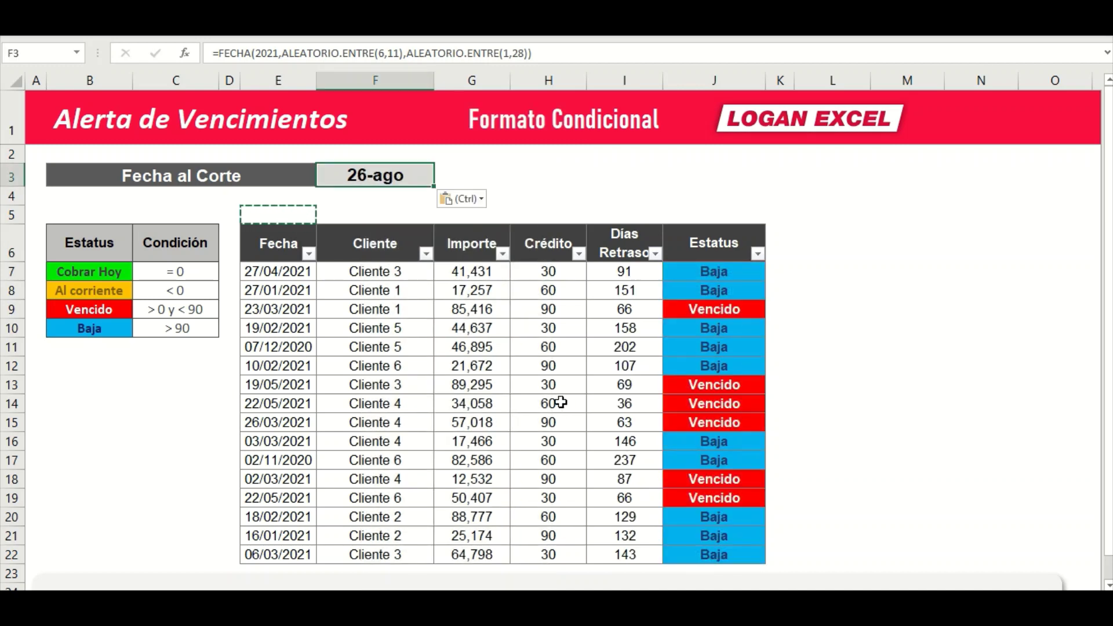
pyautogui.click(225, 177)
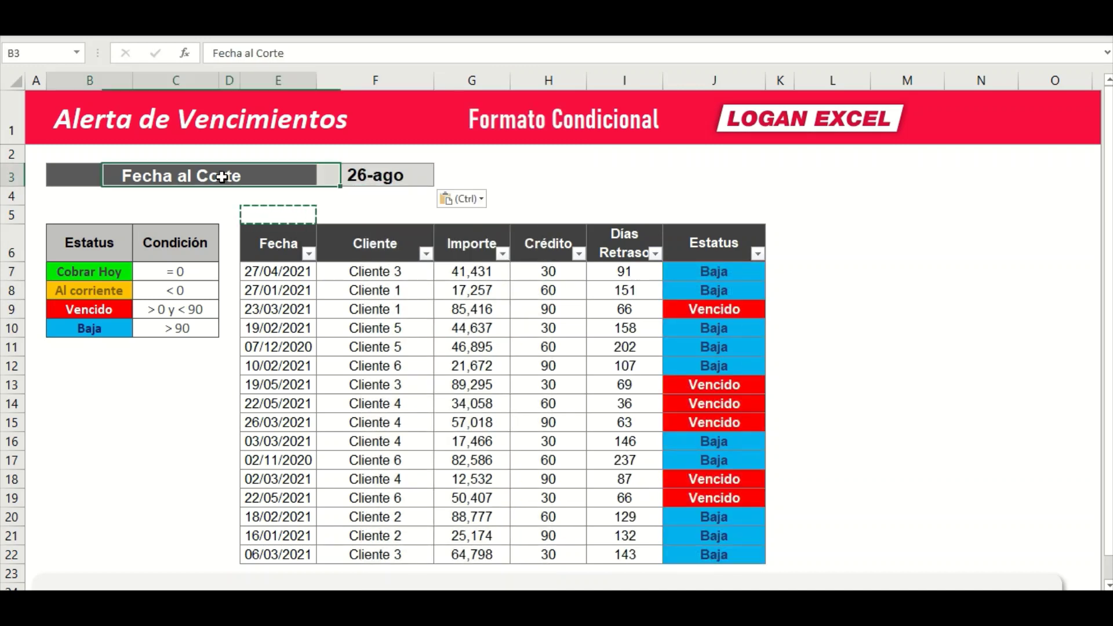
# Recalculate the random cut-off date repeatedly with F9, watching the status colours change
pyautogui.click(375, 175)
pyautogui.press('F9')
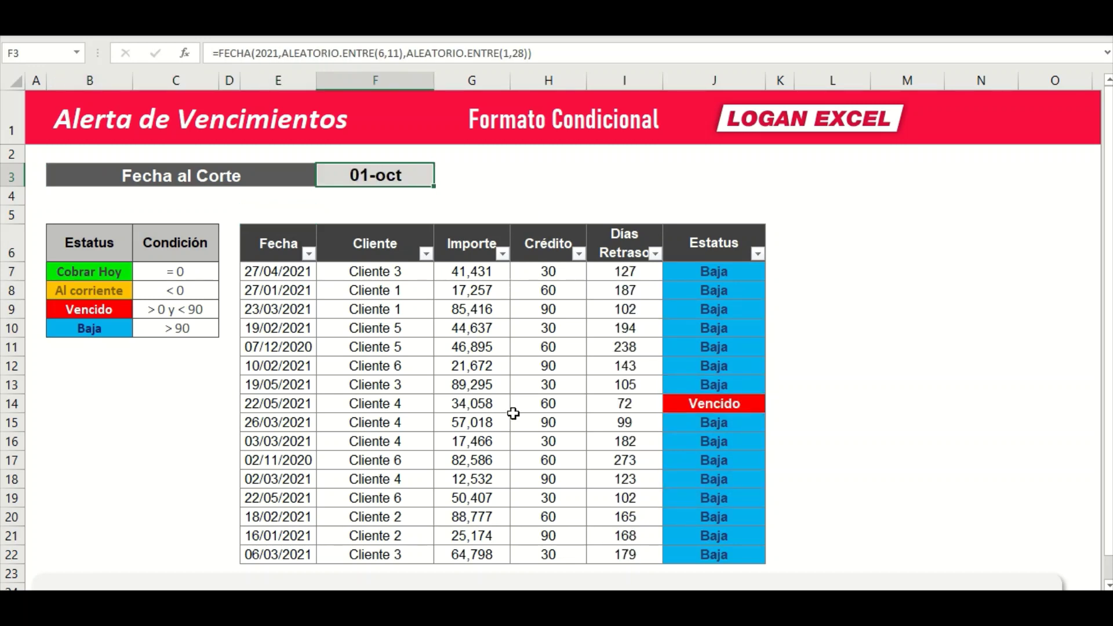
pyautogui.press('F9')
pyautogui.press('F9')
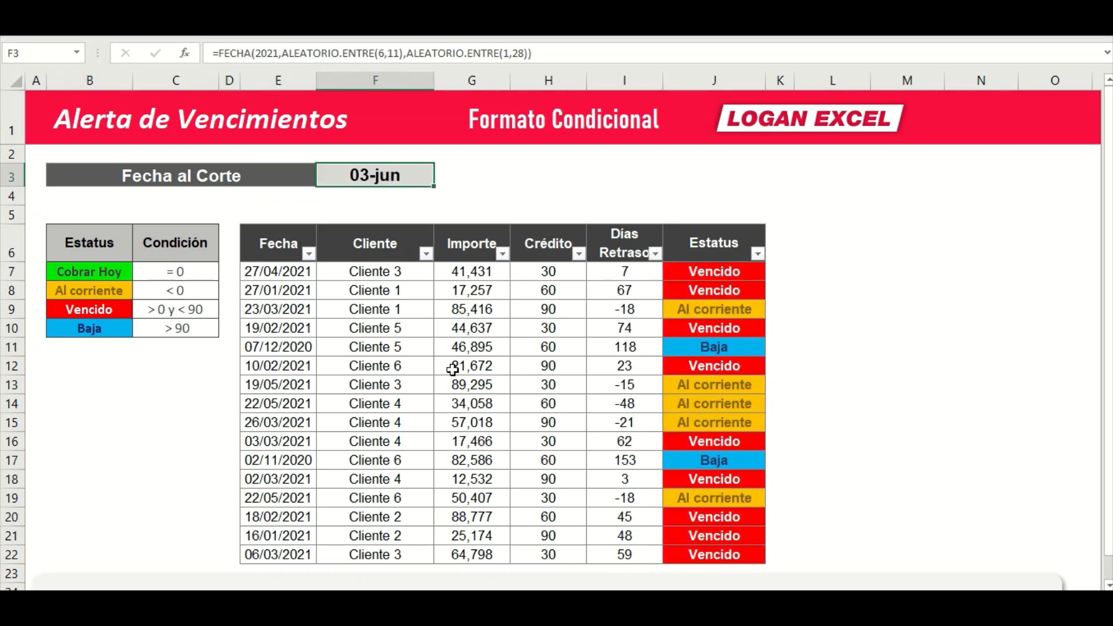
pyautogui.press('F9')
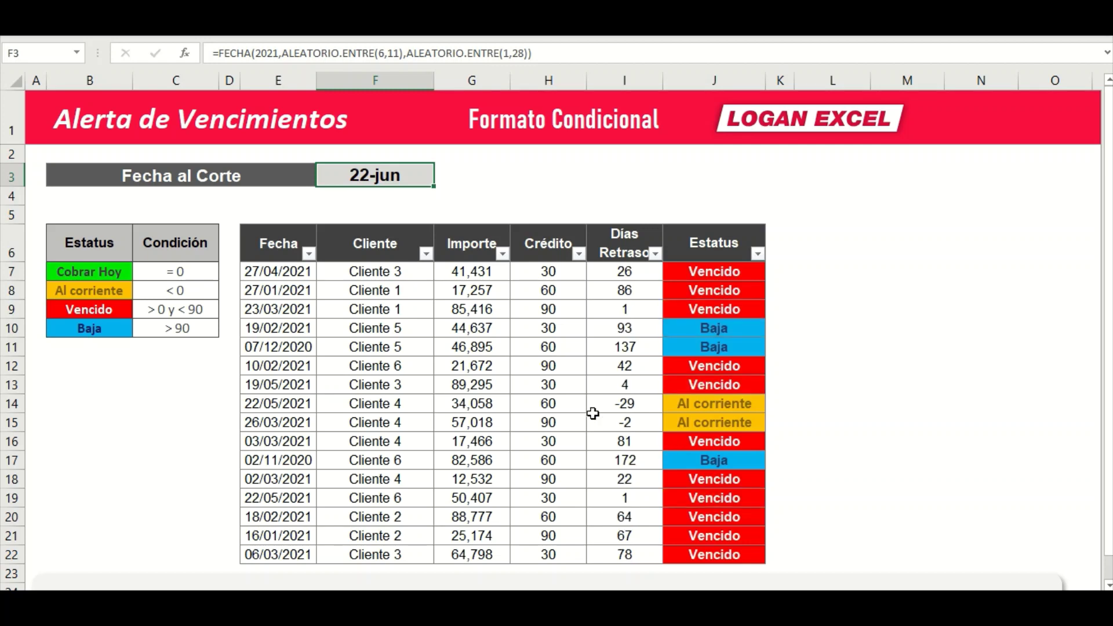
pyautogui.press('F9')
pyautogui.press('F9')
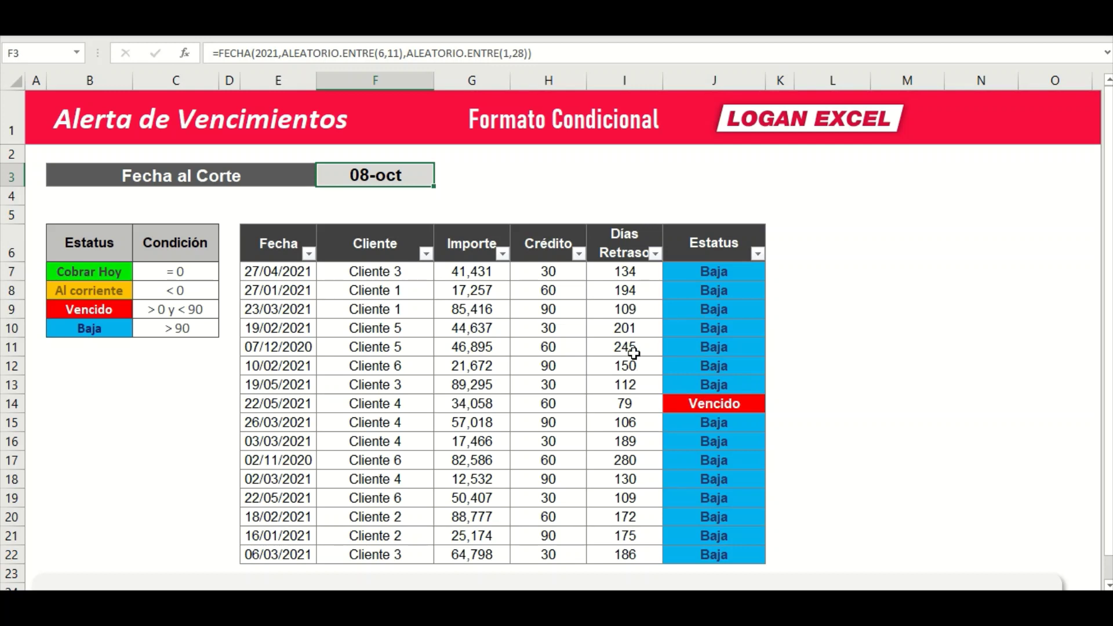
pyautogui.press('F9')
pyautogui.press('F9')
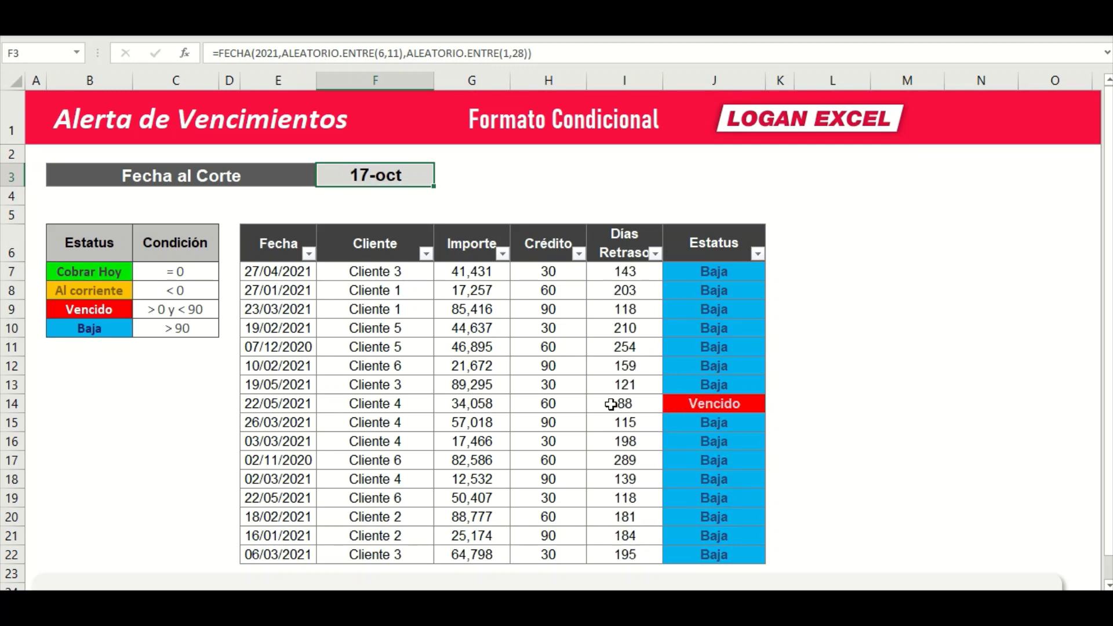
pyautogui.press('F9')
pyautogui.press('F9')
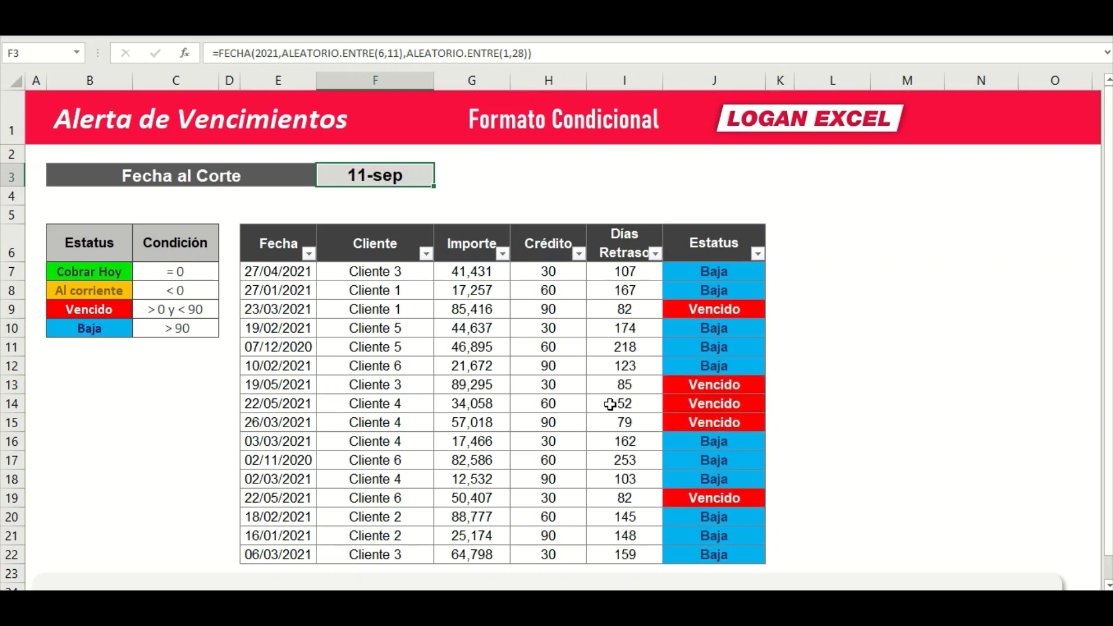
pyautogui.press('F9')
pyautogui.press('F9')
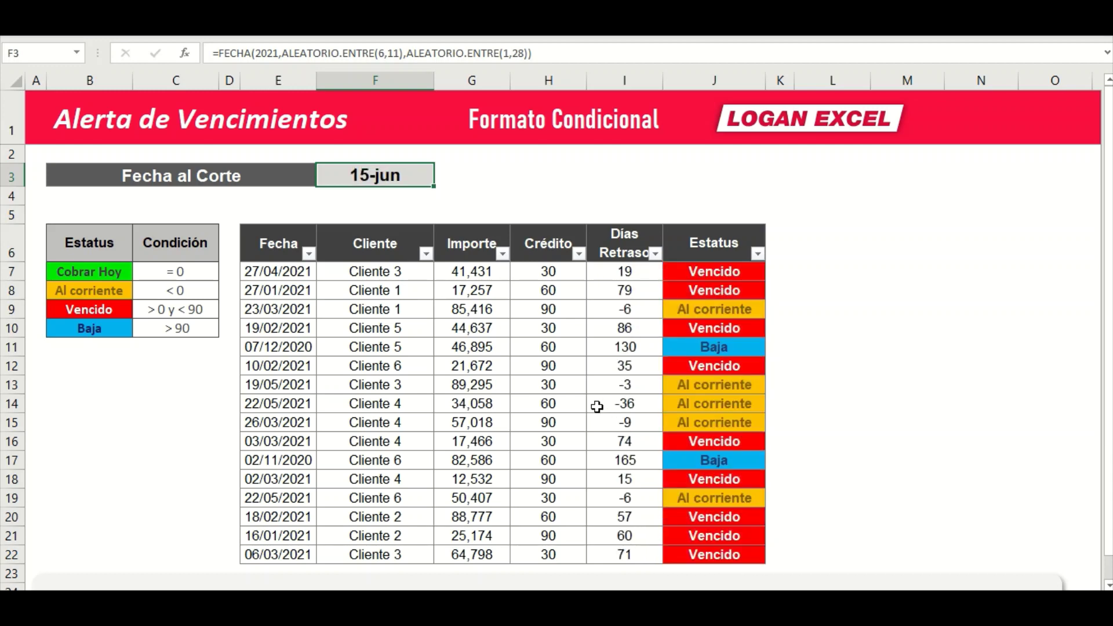
pyautogui.press('F9')
pyautogui.press('F9')
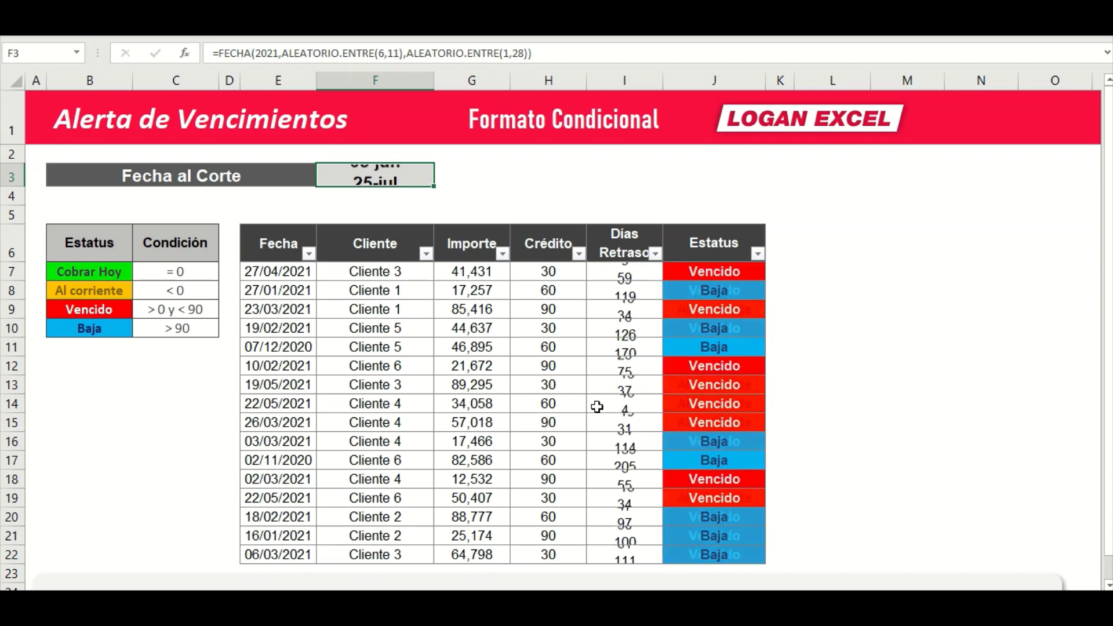
pyautogui.press('F9')
pyautogui.press('F9')
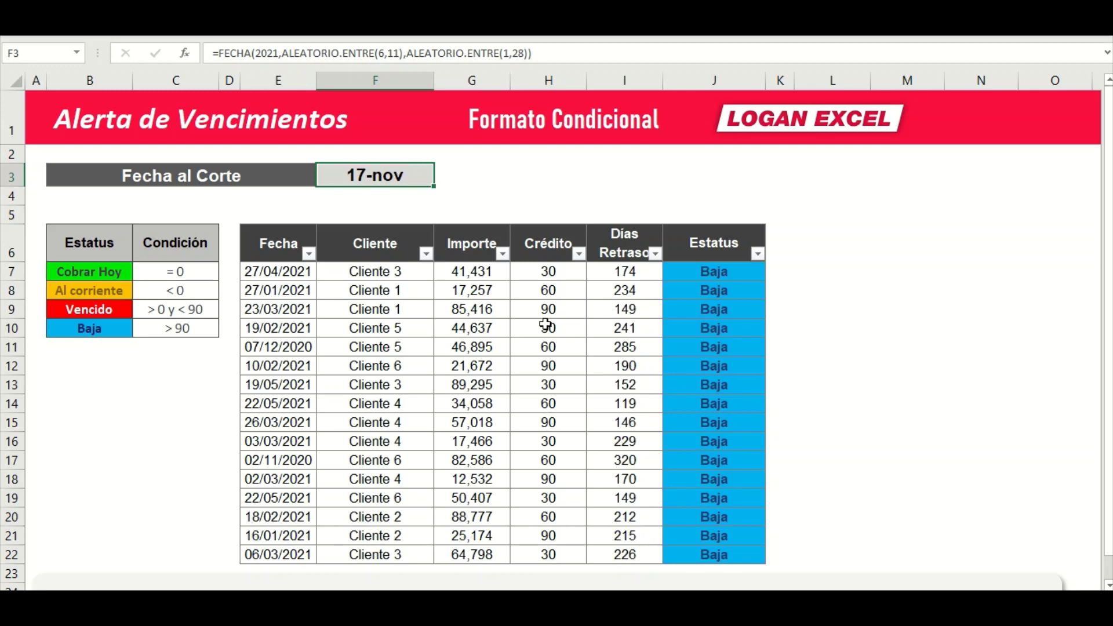
pyautogui.press('F9')
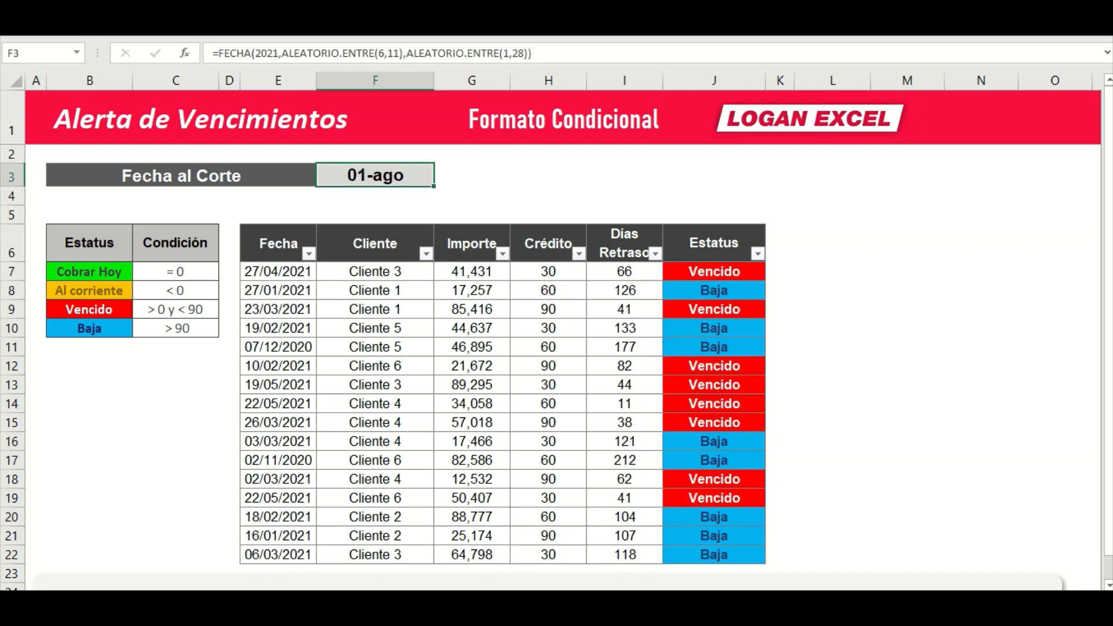
# Enter 27/5 as a fixed cut-off date in F3
pyautogui.write('17')
pyautogui.press('Escape')
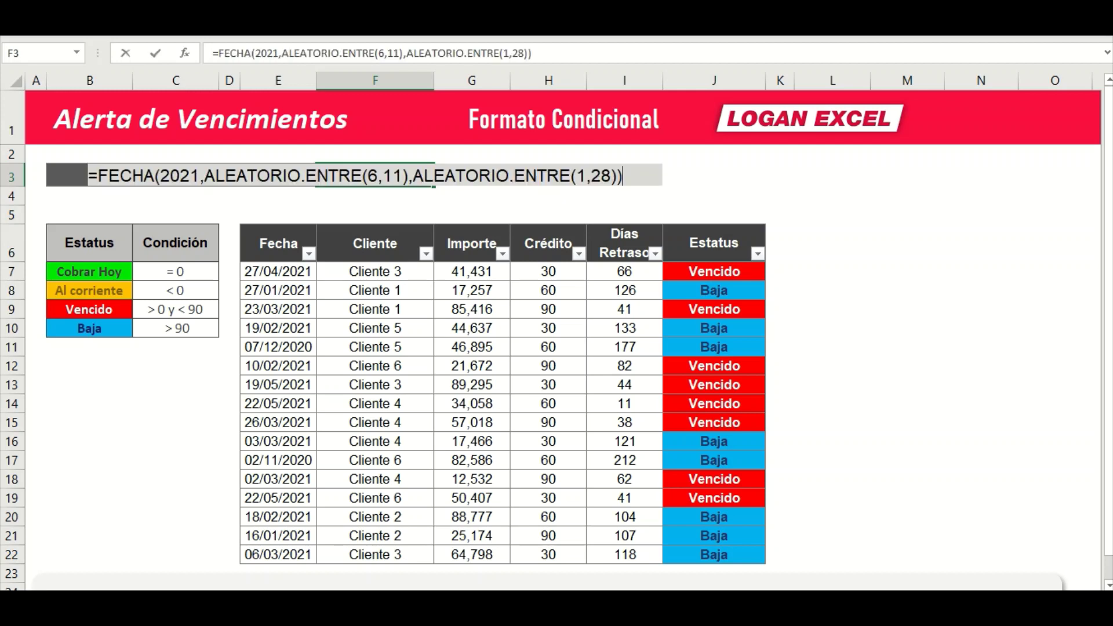
pyautogui.write('27/5')
pyautogui.press('Return')
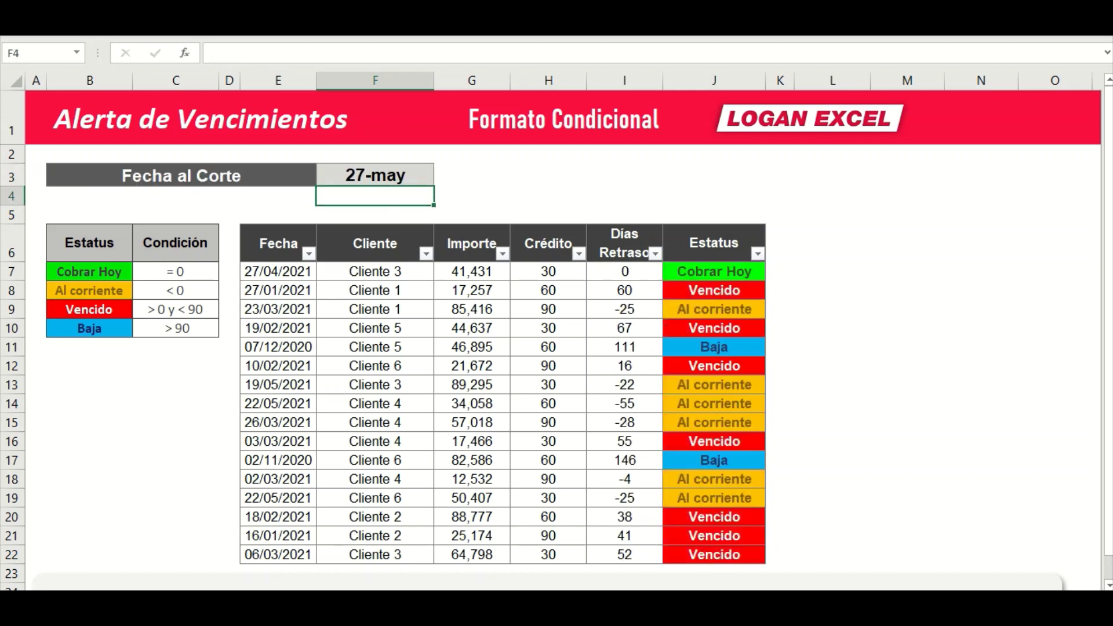
# Filter the Estatus column to only the Al corriente rows, then reopen the filter
pyautogui.click(719, 266)
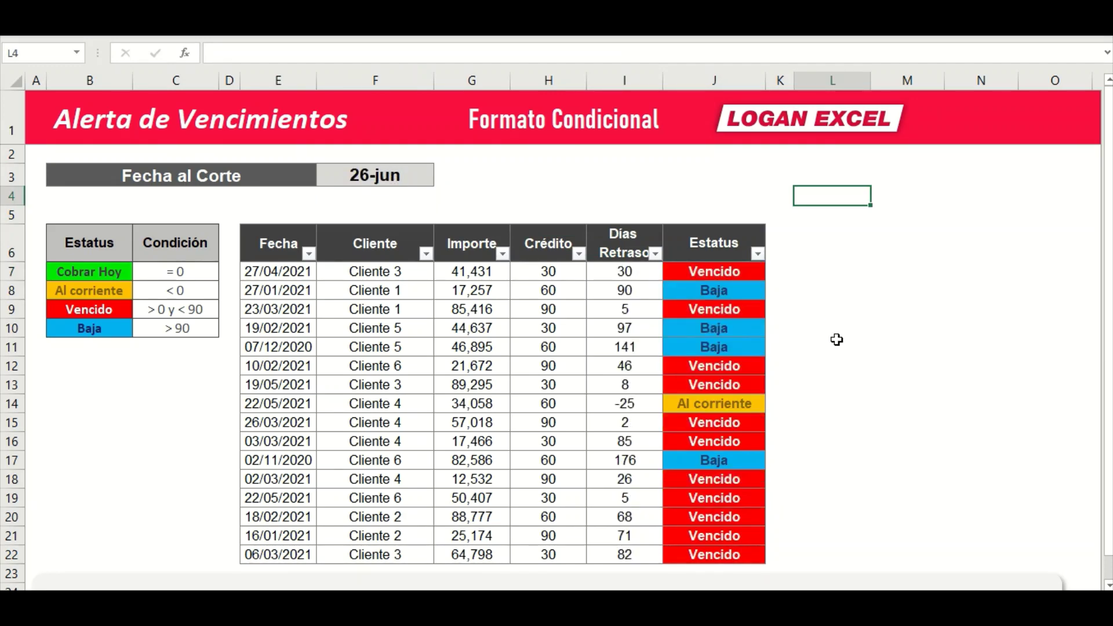
pyautogui.scroll(-1, 835, 338)
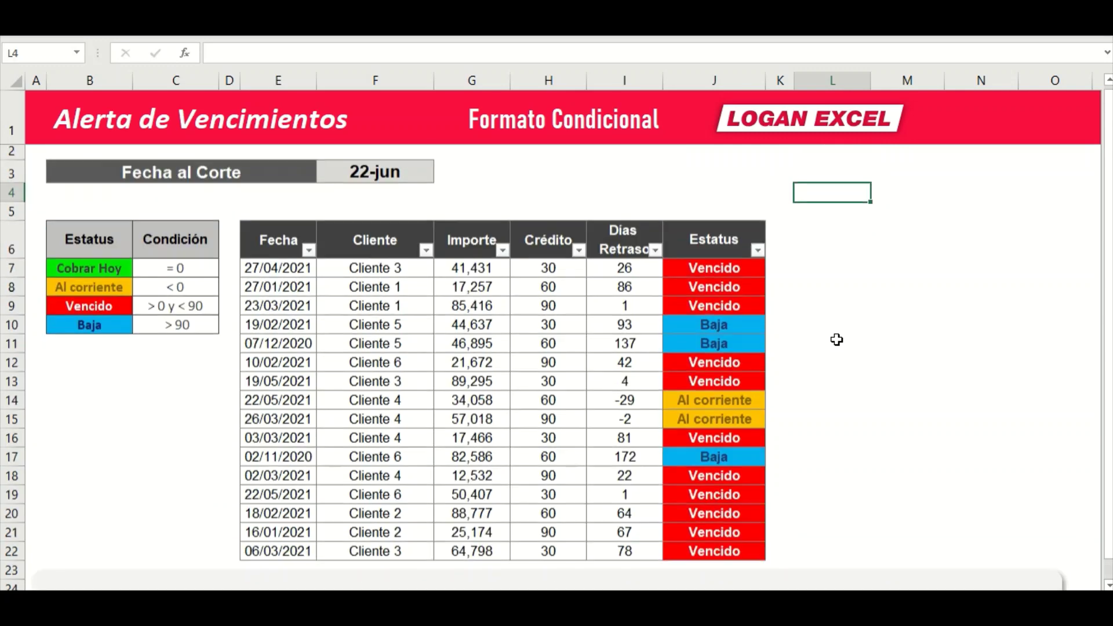
pyautogui.click(758, 254)
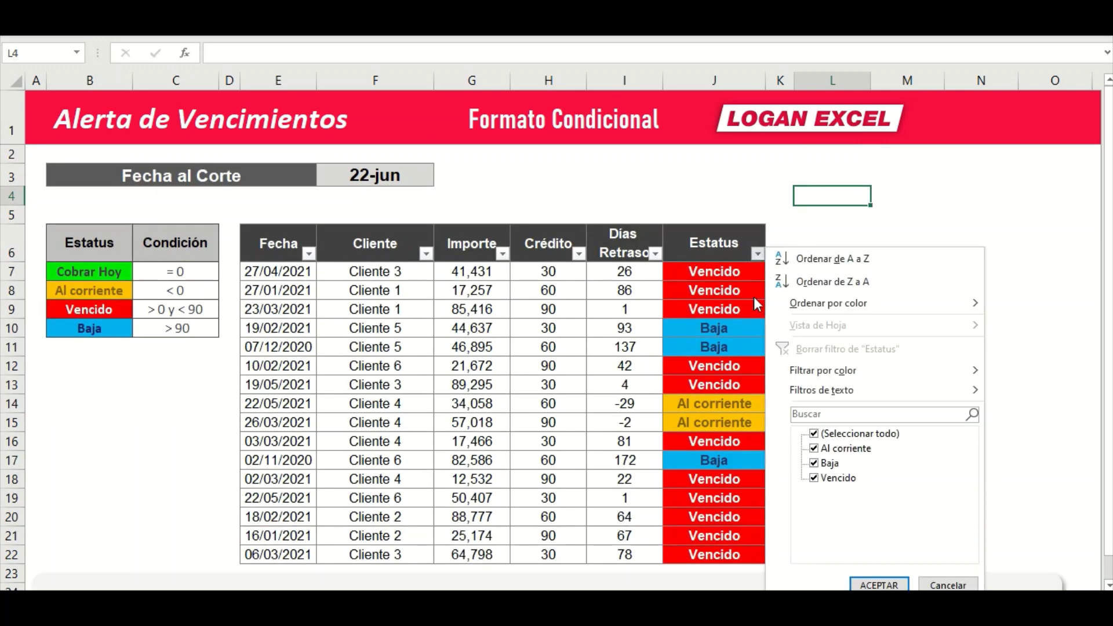
pyautogui.click(860, 434)
pyautogui.click(847, 448)
pyautogui.click(879, 585)
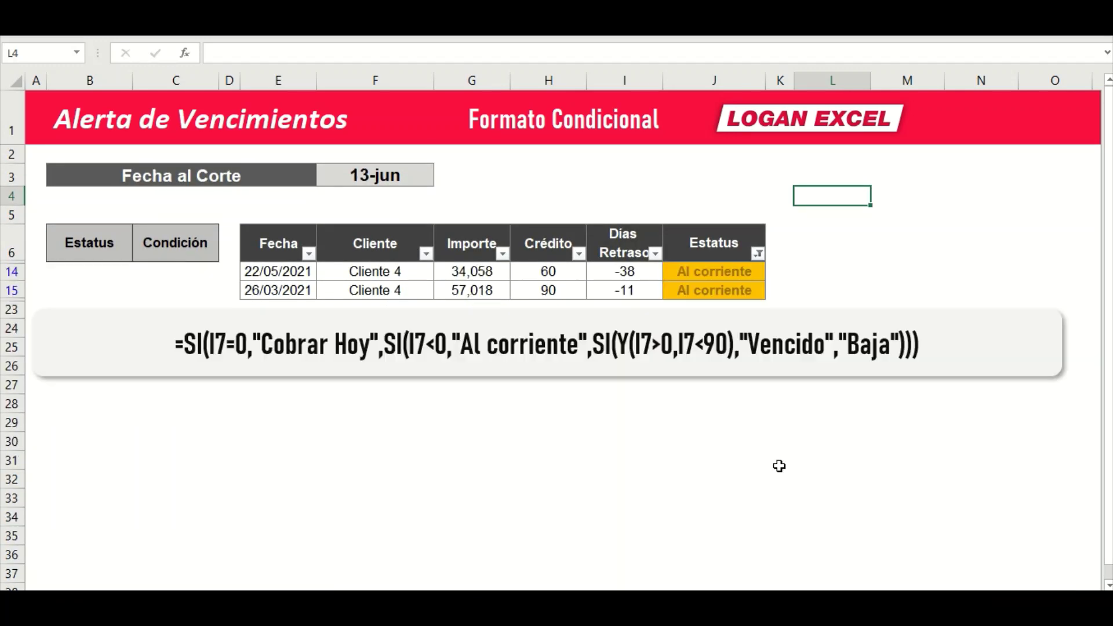
pyautogui.click(758, 254)
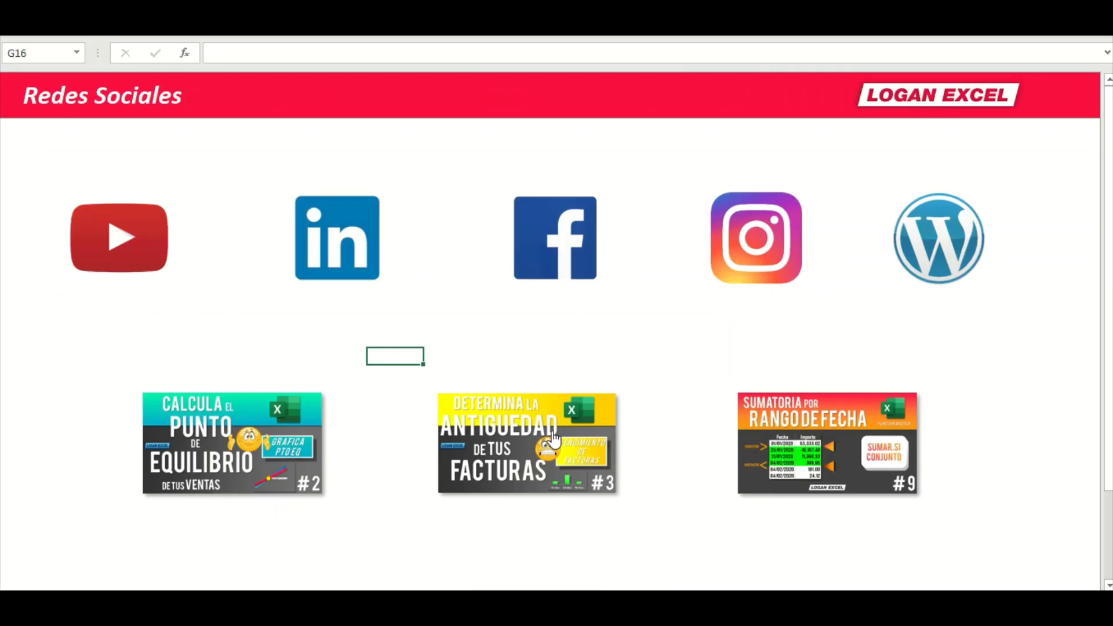
# Scroll through the Redes Sociales sheet, then recalculate the due-date sheet to cut-off 17-jun
pyautogui.scroll(-2, 556, 435)
pyautogui.scroll(-2, 748, 443)
pyautogui.scroll(-3, 748, 443)
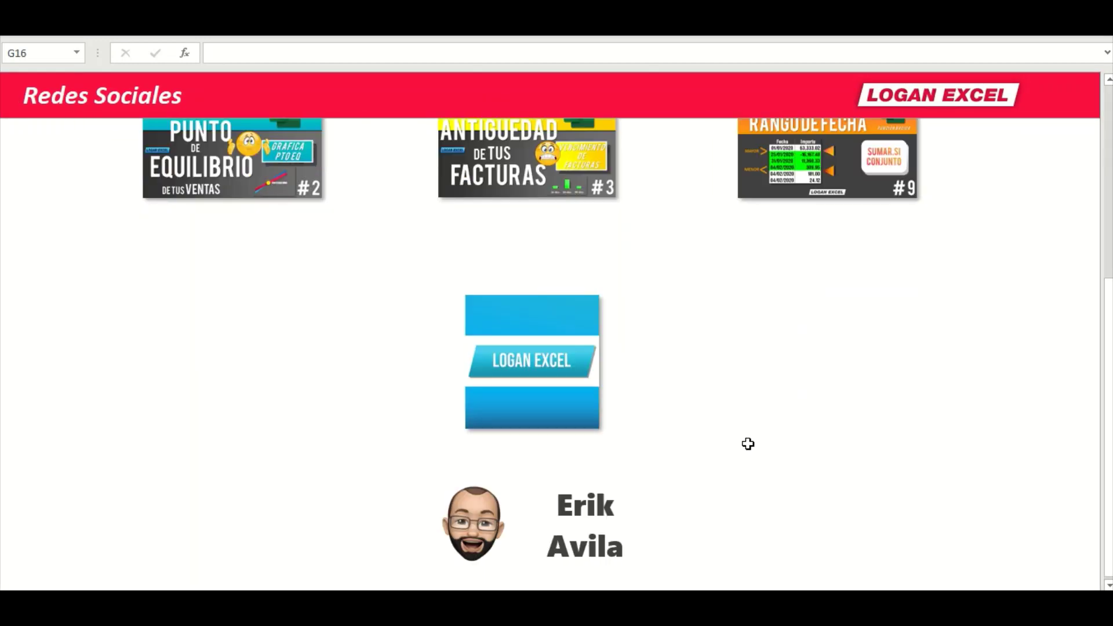
pyautogui.scroll(-2, 748, 443)
pyautogui.scroll(-2, 748, 444)
pyautogui.scroll(1, 748, 444)
pyautogui.scroll(2, 748, 444)
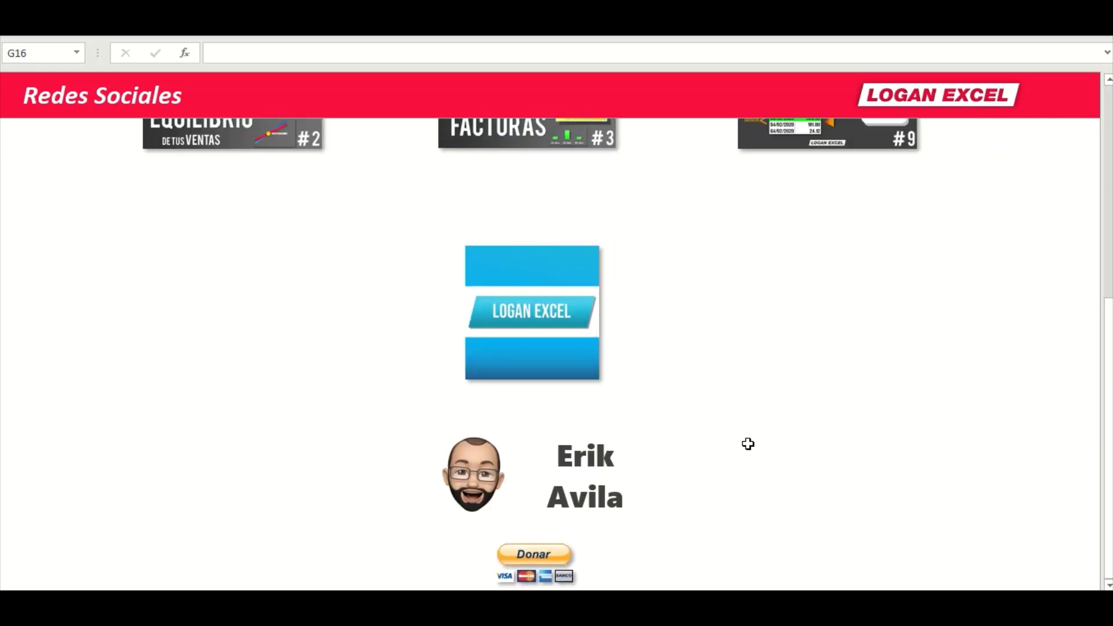
pyautogui.scroll(2, 748, 443)
pyautogui.scroll(3, 748, 444)
pyautogui.scroll(2, 748, 443)
pyautogui.scroll(1, 748, 443)
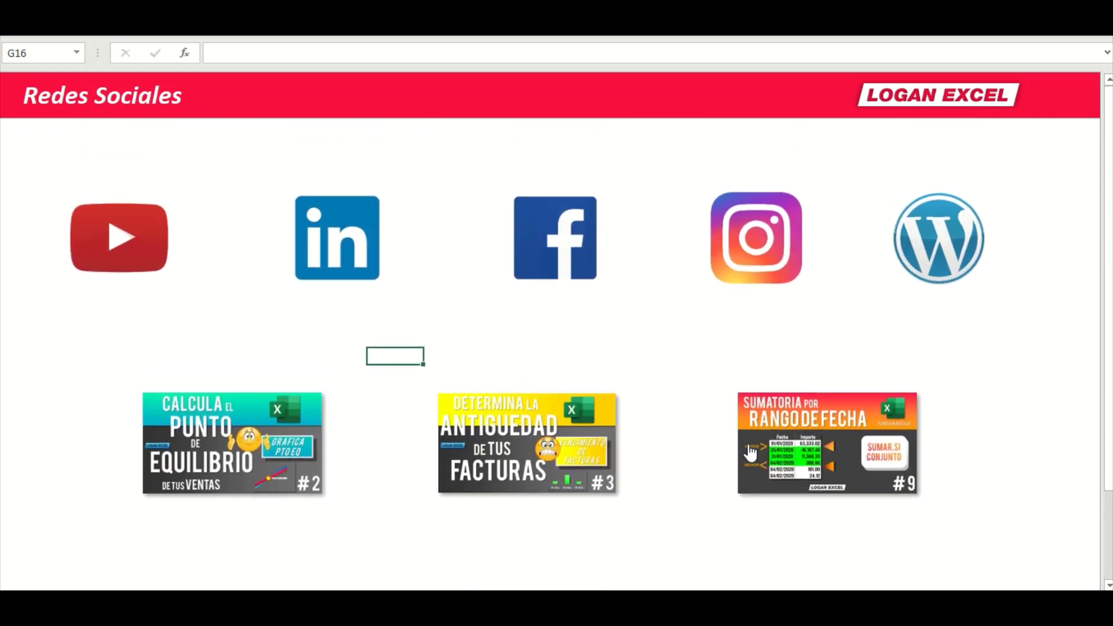
pyautogui.press('F9')
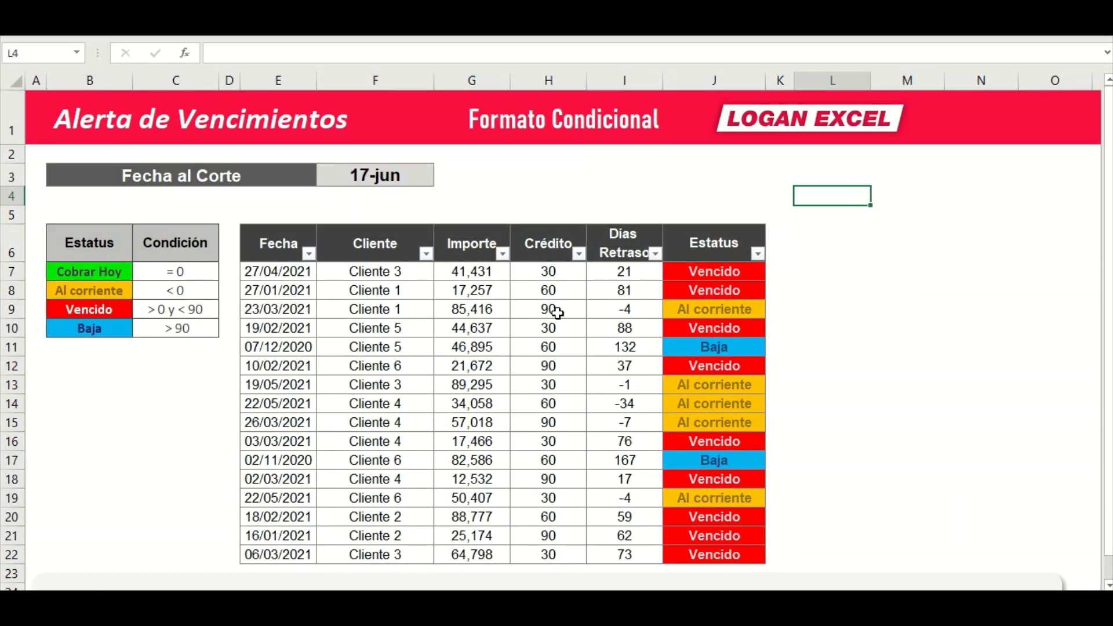